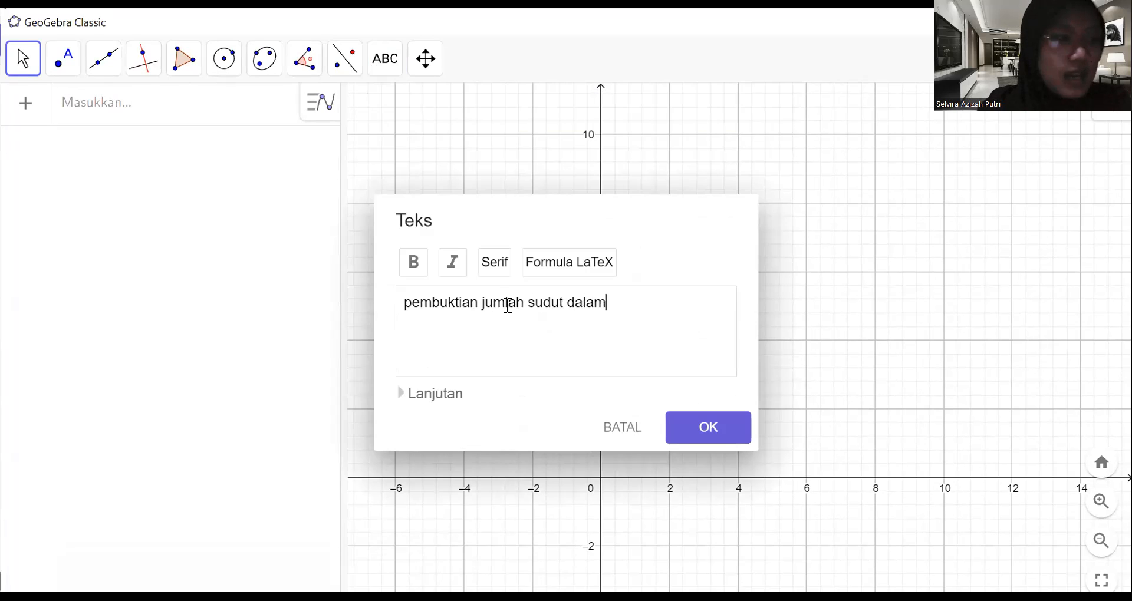
# Complete the title text as "pembuktian jumlah sudut dalam segitiga adalah 180°", including the degree symbol, and insert it in the graph
pyautogui.write('segitiga adalah 1')
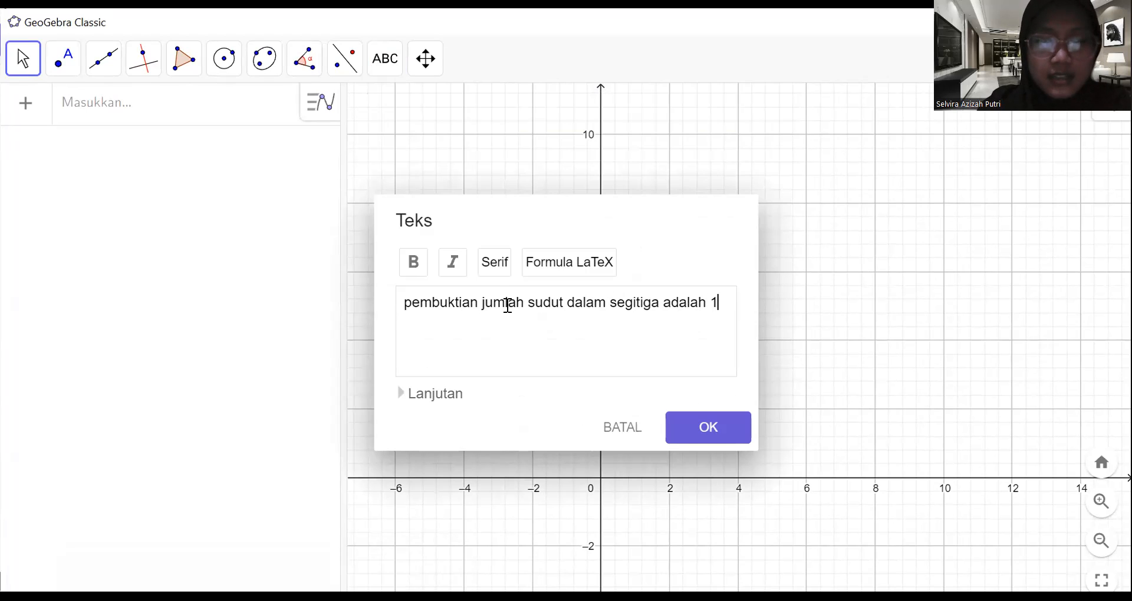
pyautogui.write('80')
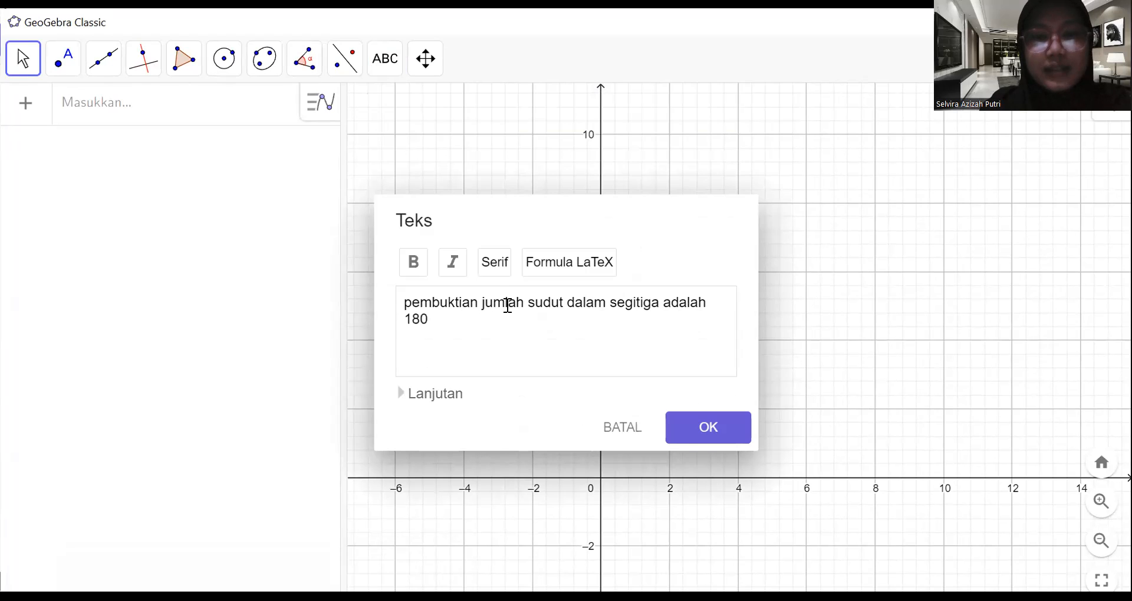
pyautogui.click(434, 396)
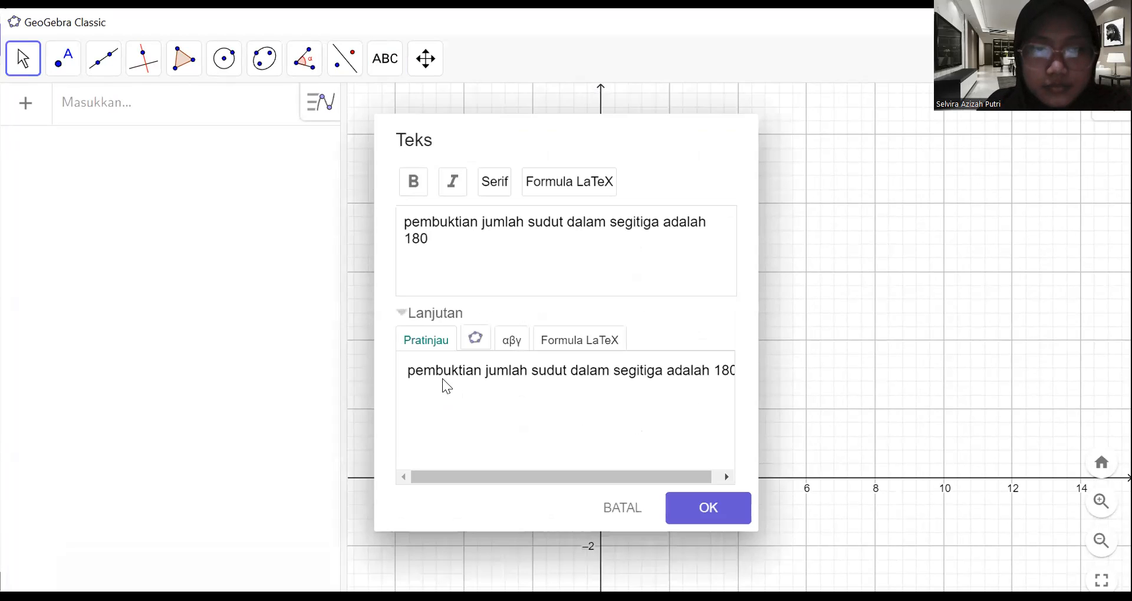
pyautogui.click(499, 345)
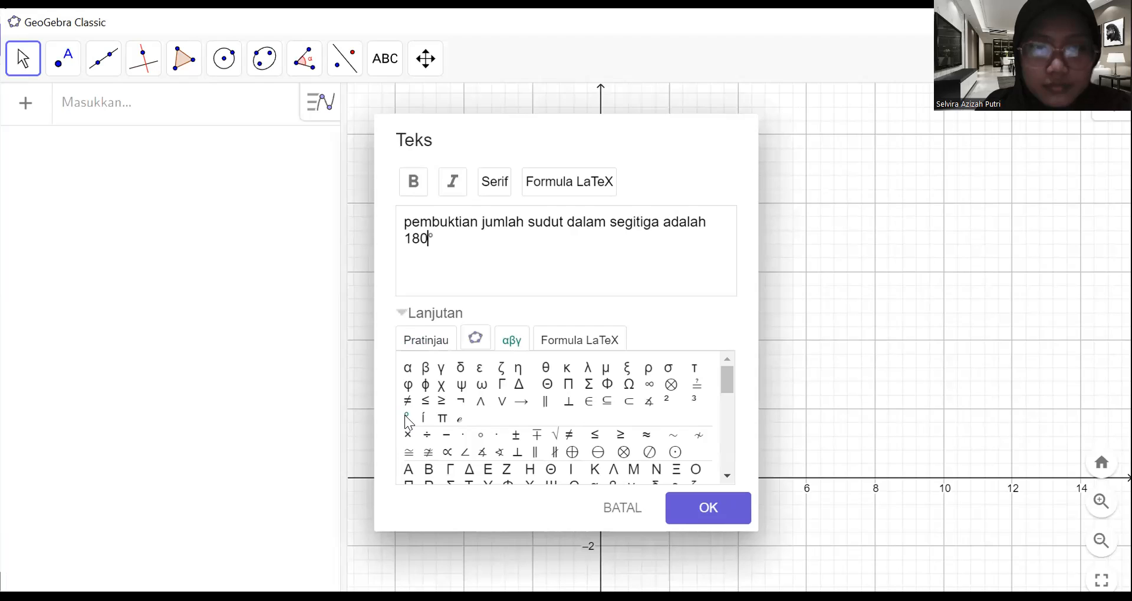
pyautogui.click(689, 509)
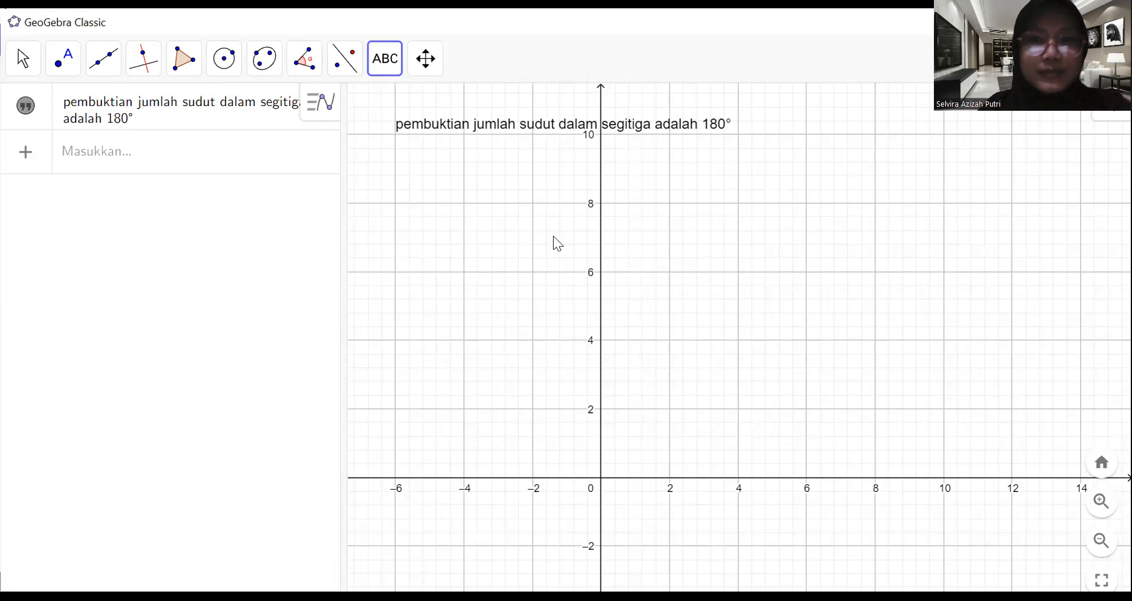
# Move the title text into the upper-left corner of the graph area and lock it in place
pyautogui.click(24, 60)
pyautogui.moveTo(415, 125); pyautogui.dragTo(381, 121)
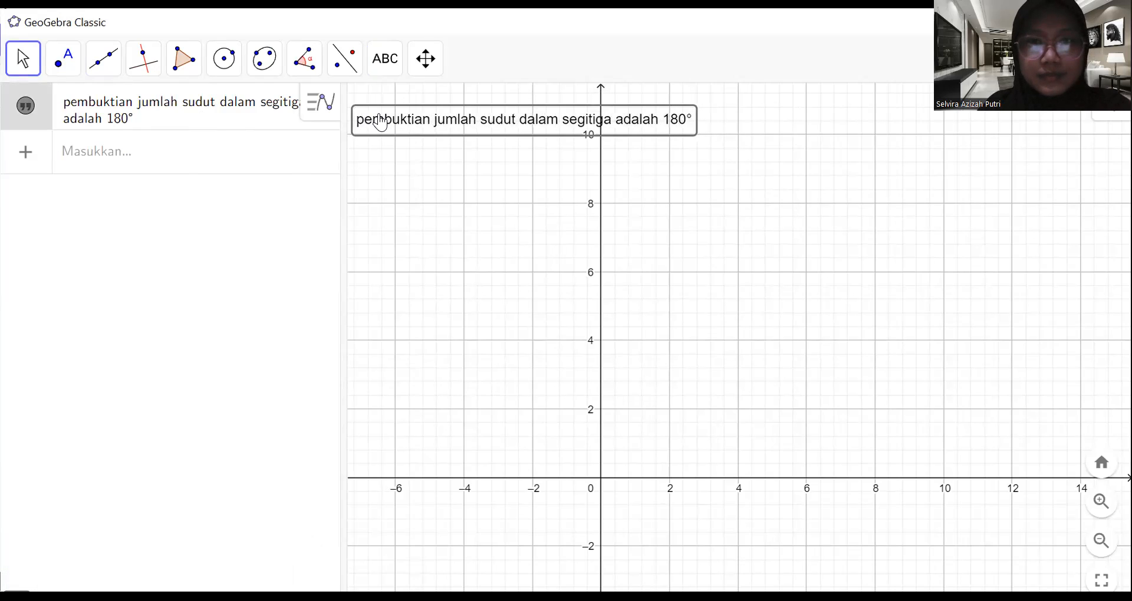
pyautogui.rightClick(381, 121)
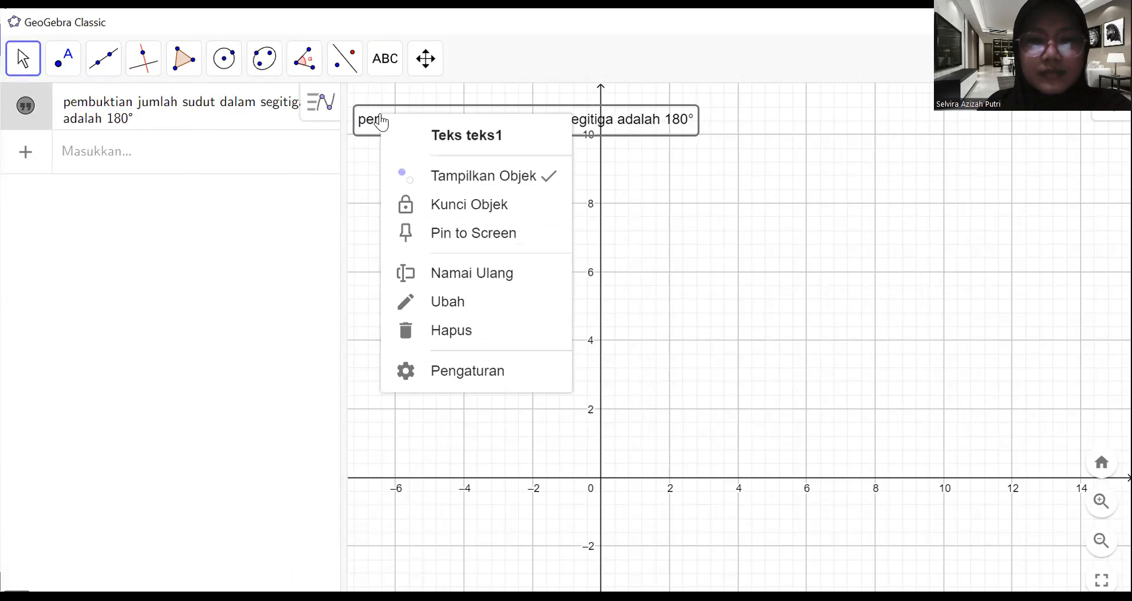
pyautogui.click(444, 203)
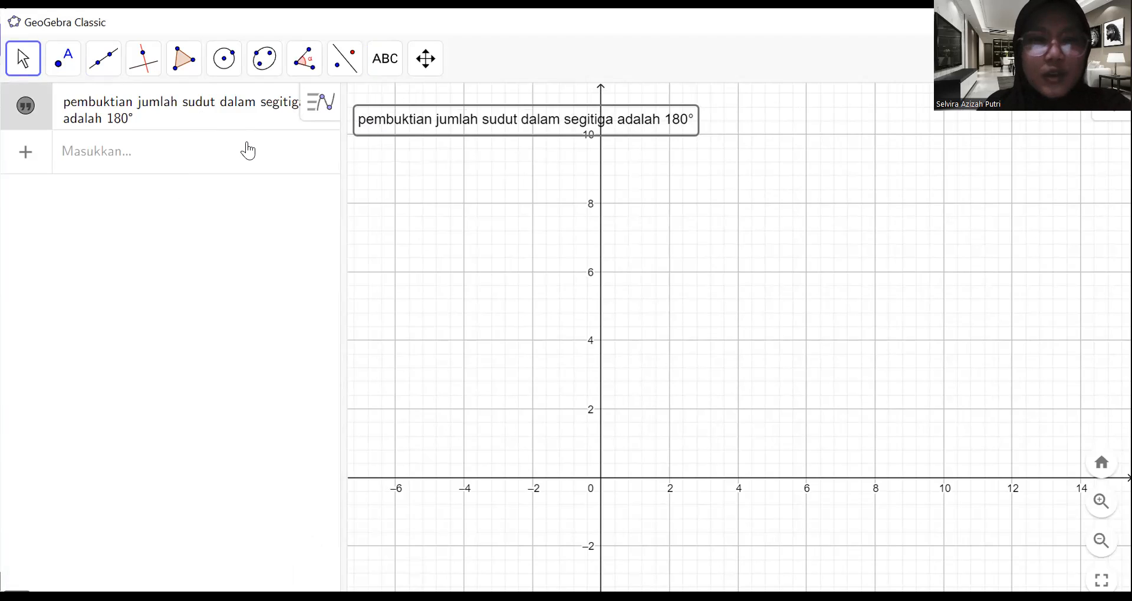
# Insert a second text reading "segitiga sembarang" in the graph below the title
pyautogui.click(375, 67)
pyautogui.click(418, 150)
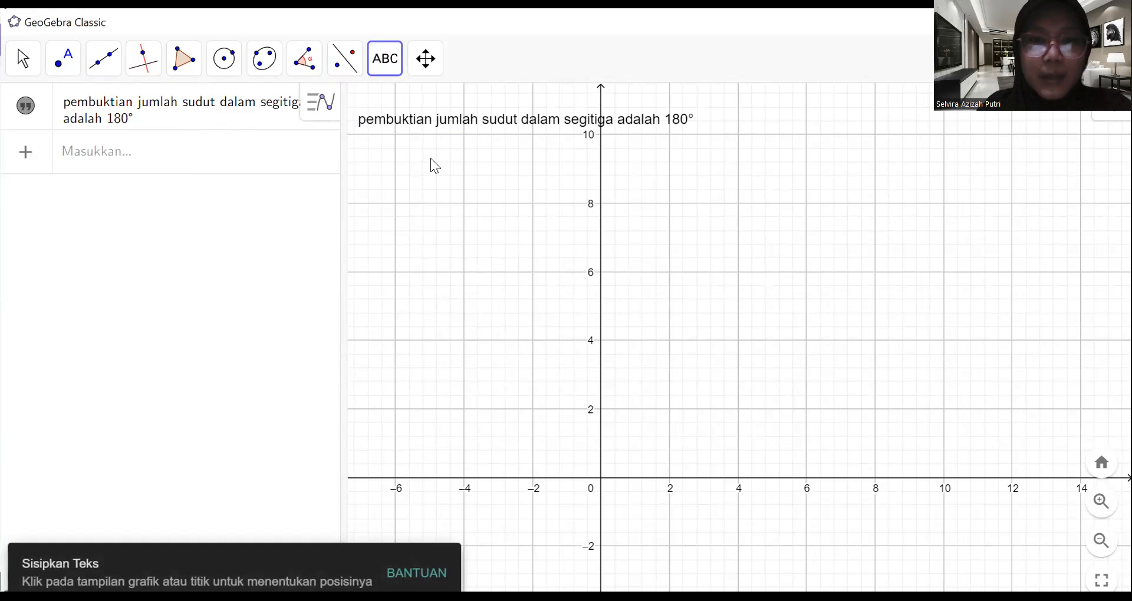
pyautogui.click(431, 159)
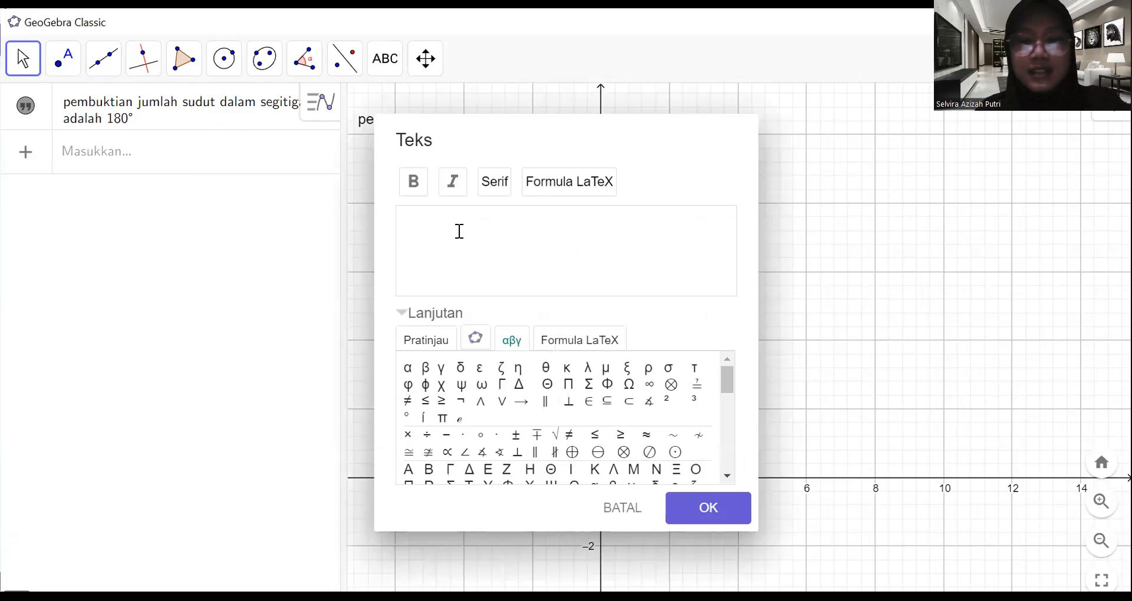
pyautogui.write('segitiga sembarang')
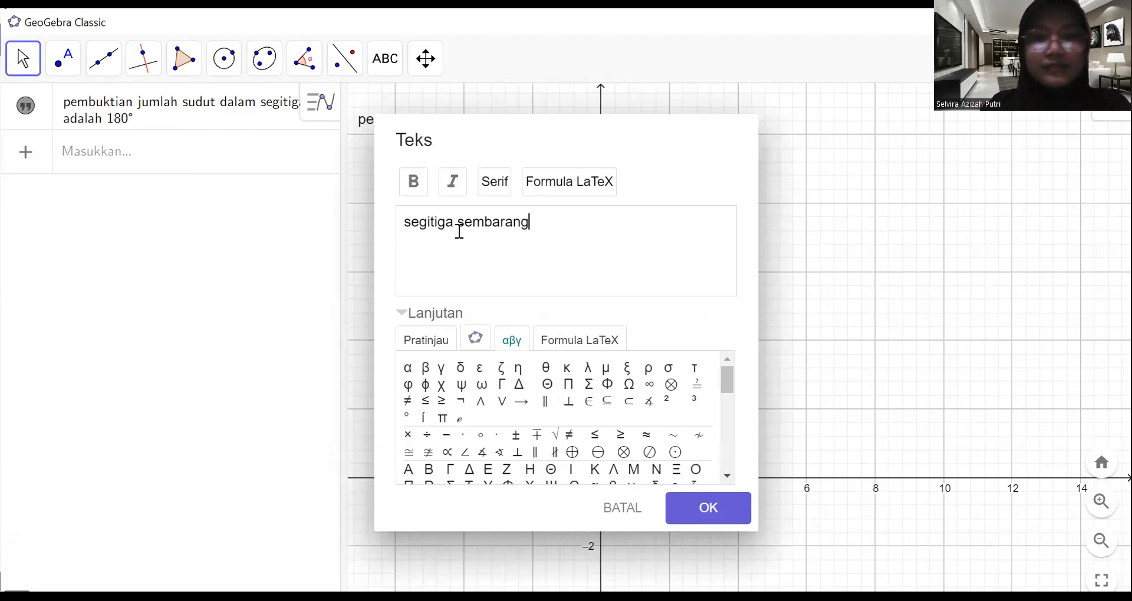
pyautogui.click(708, 509)
# Align the "segitiga sembarang" text under the start of the title and lock it in place
pyautogui.click(26, 61)
pyautogui.click(175, 124)
pyautogui.moveTo(435, 152); pyautogui.dragTo(365, 153)
pyautogui.rightClick(367, 154)
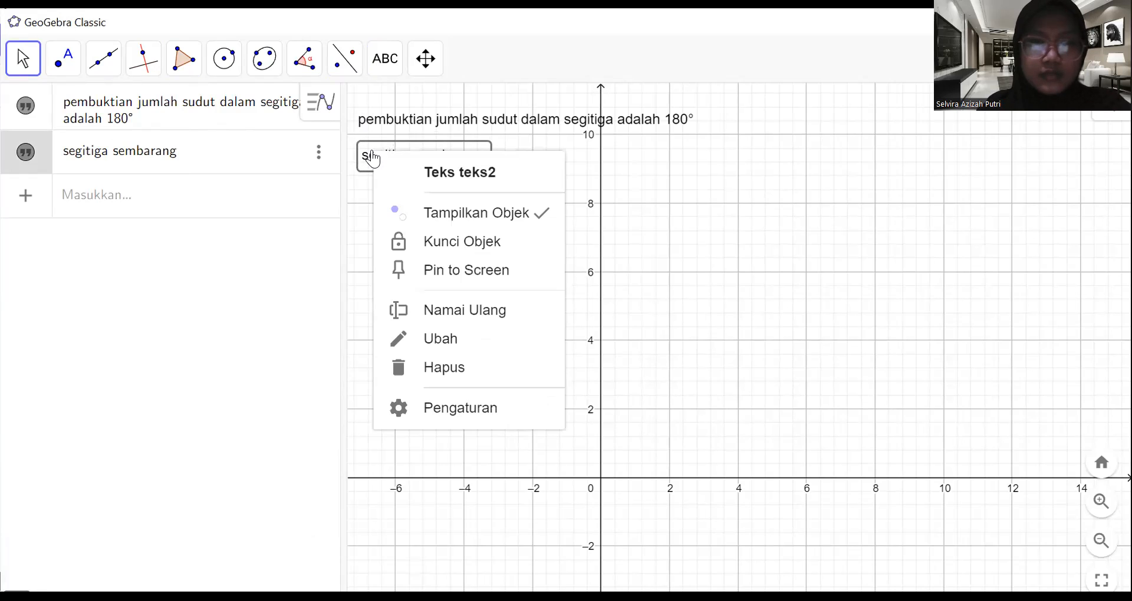
pyautogui.click(431, 250)
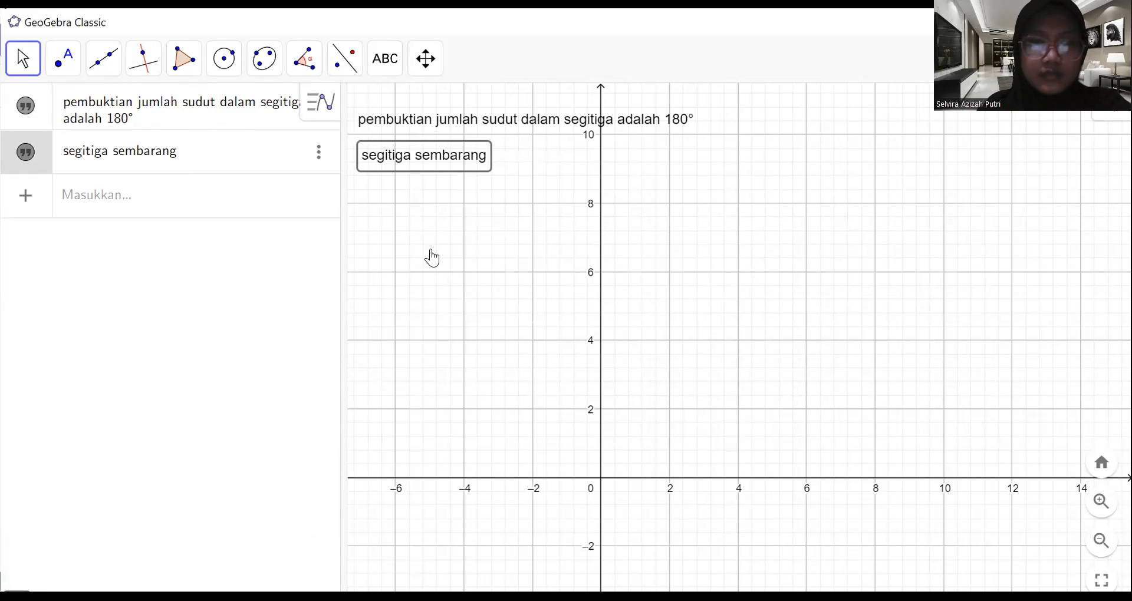
# Draw triangle ABC below the subtitle with vertices at about (-6.08, 6.66), (-4.62, 8.64) and (-3.21, 6.53)
pyautogui.click(171, 73)
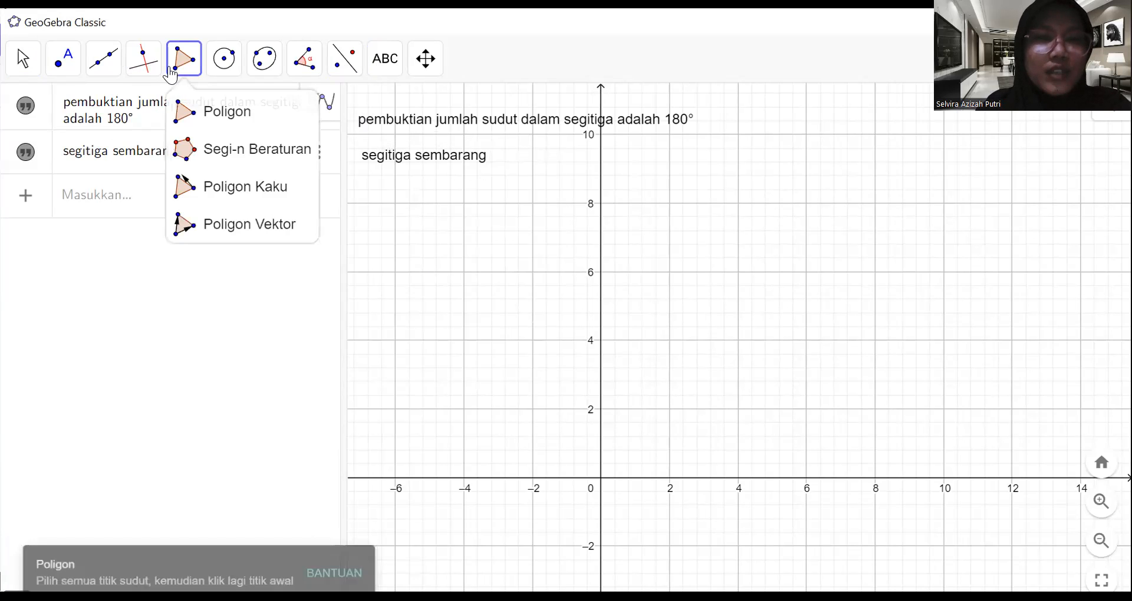
pyautogui.click(187, 110)
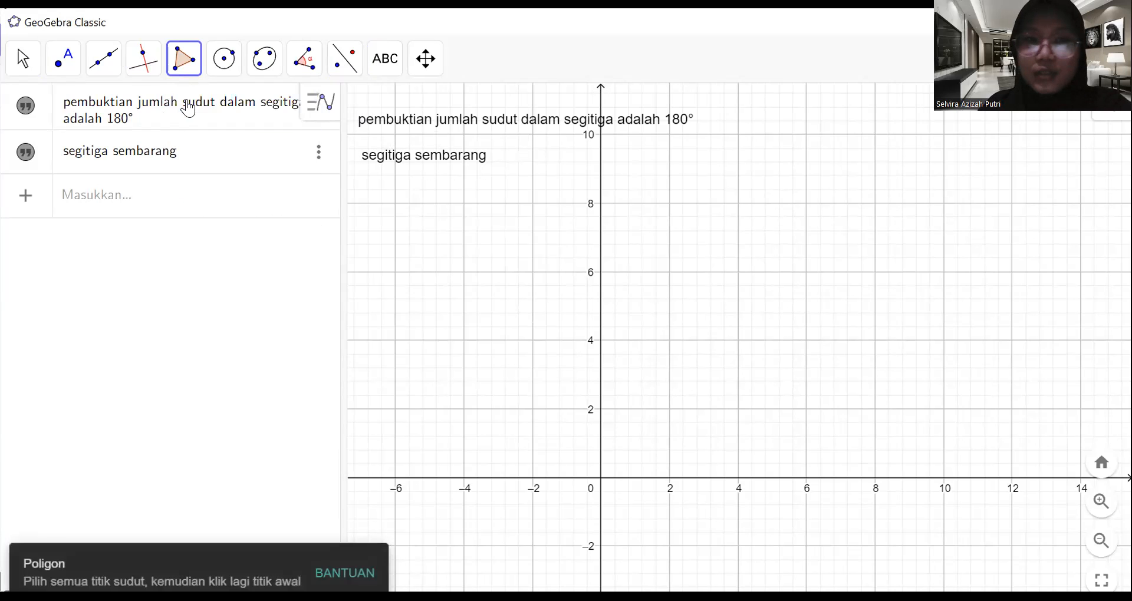
pyautogui.click(393, 248)
pyautogui.click(443, 181)
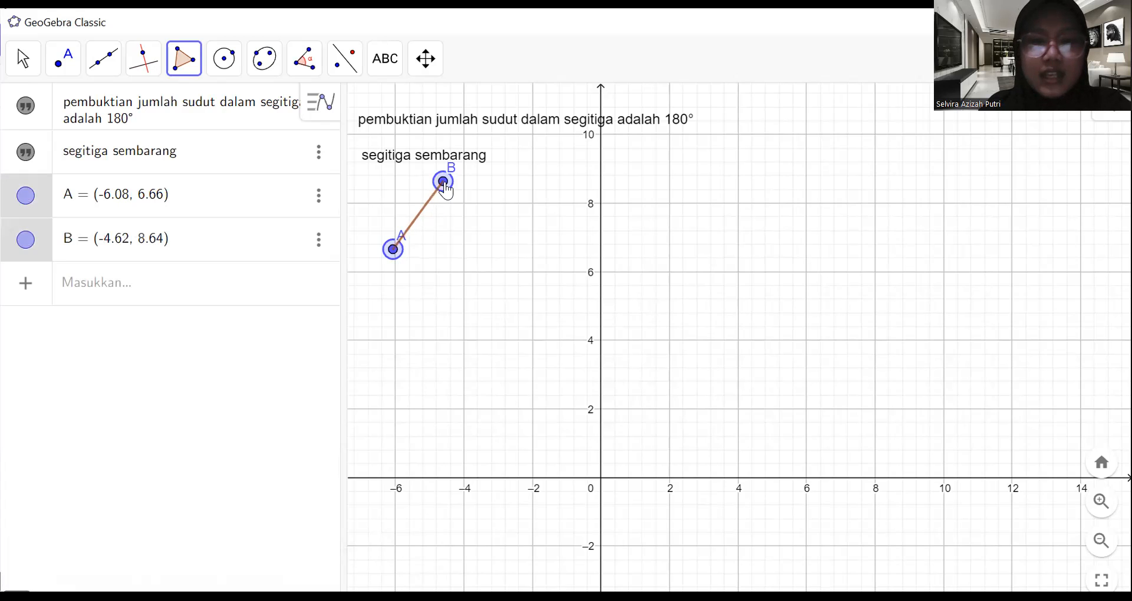
pyautogui.click(491, 254)
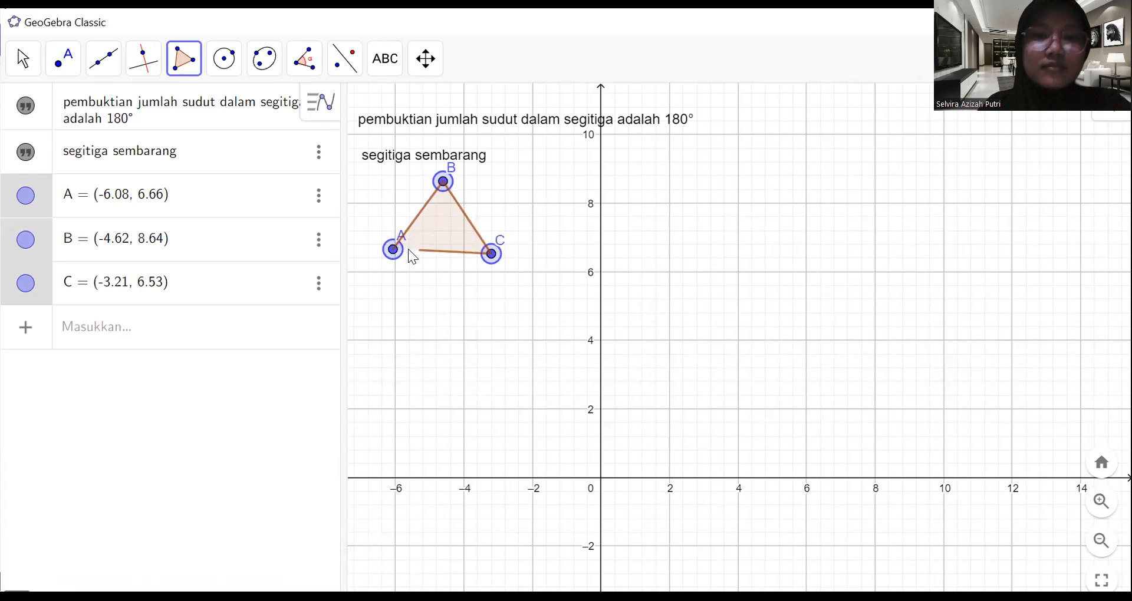
pyautogui.click(393, 251)
pyautogui.click(23, 59)
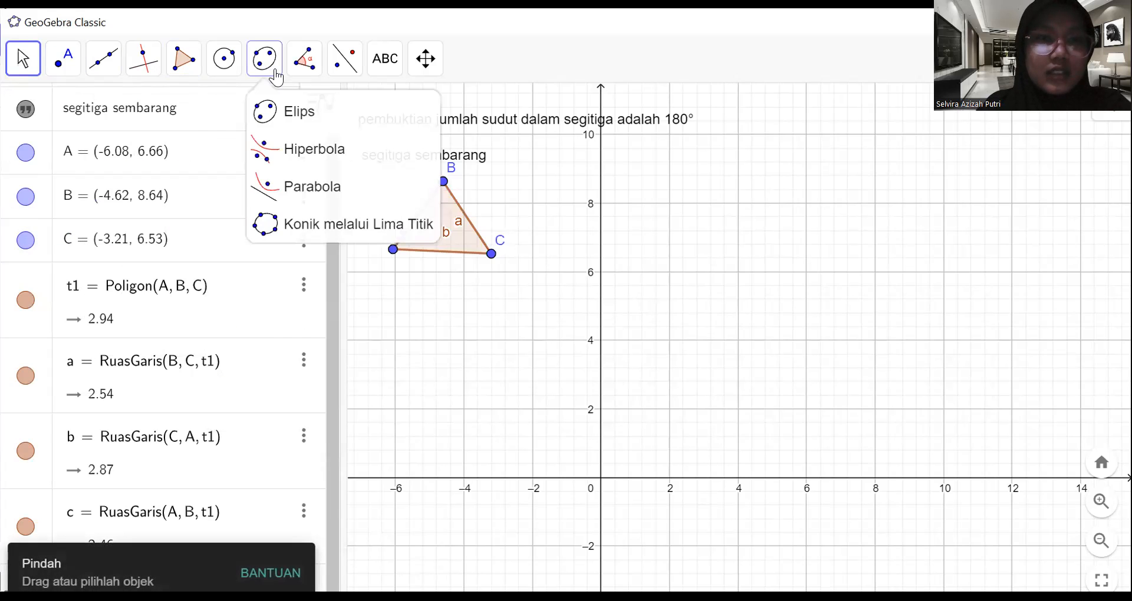
# Mark the three interior angles of triangle ABC at B, C and A, selecting three vertices for each angle
pyautogui.moveTo(300, 72)
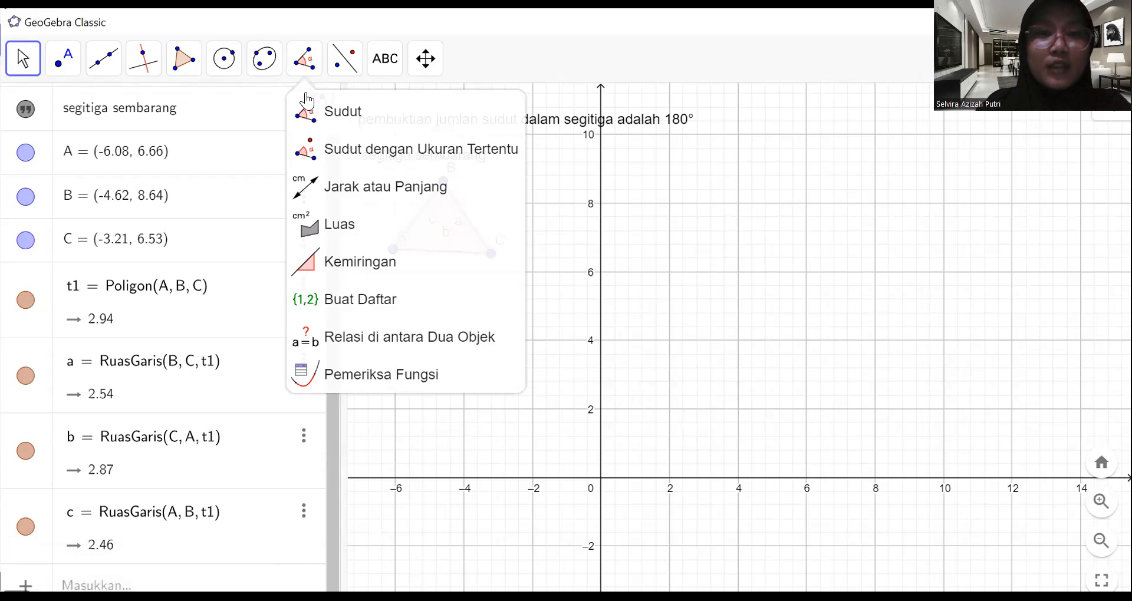
pyautogui.click(311, 114)
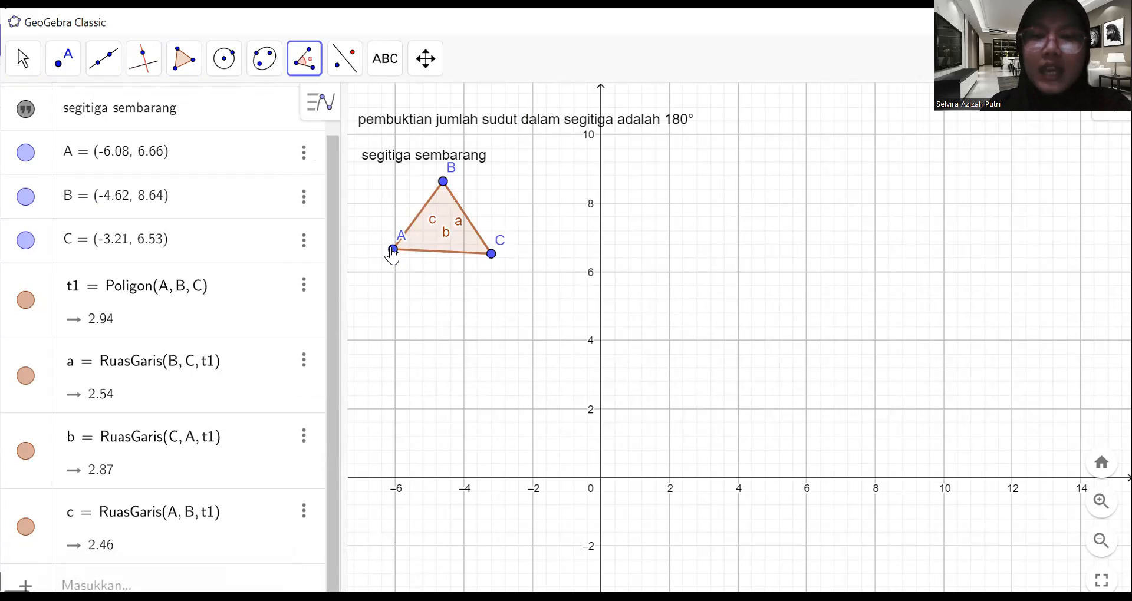
pyautogui.click(392, 250)
pyautogui.click(443, 182)
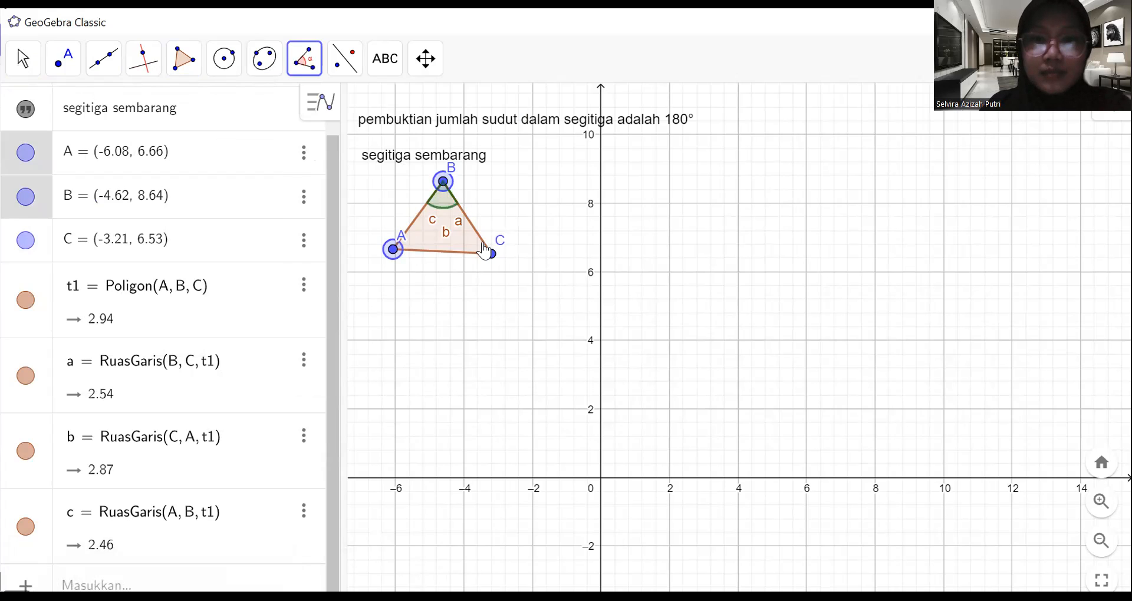
pyautogui.click(488, 251)
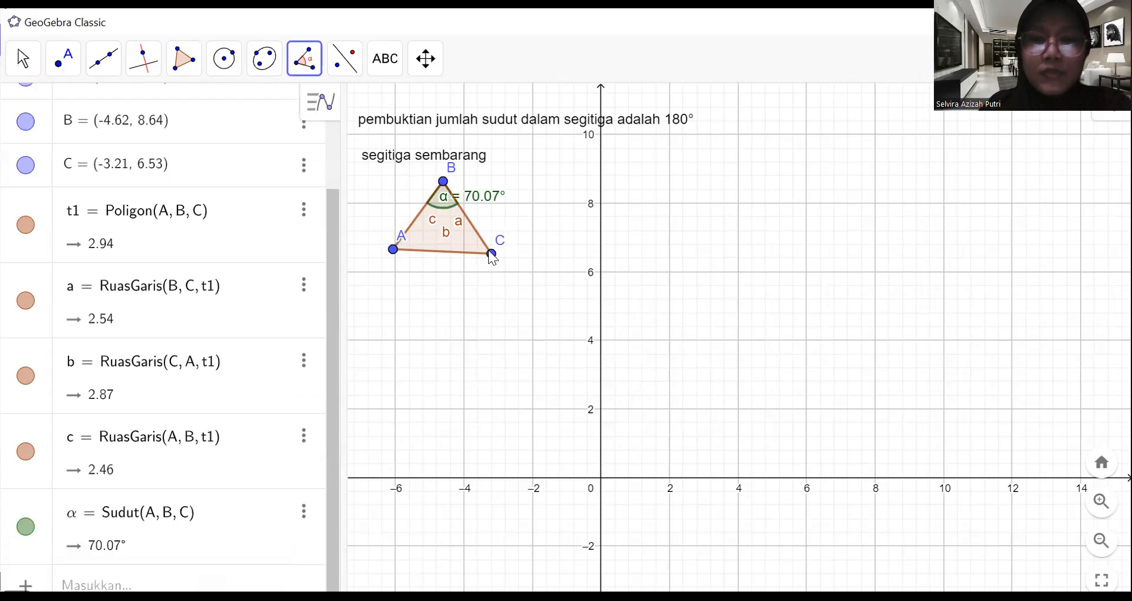
pyautogui.click(443, 182)
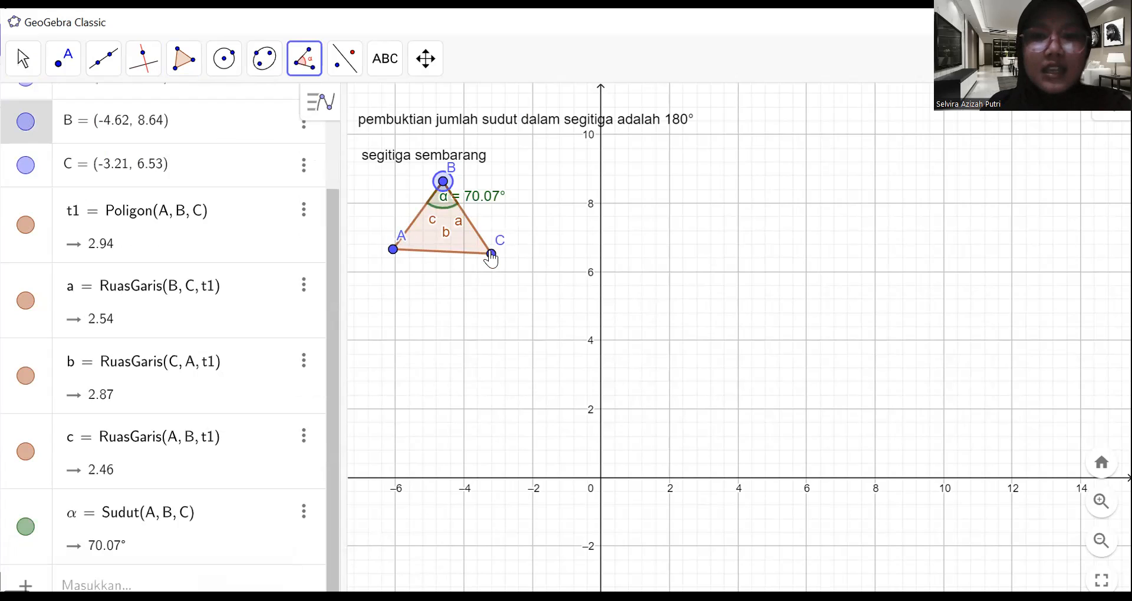
pyautogui.click(491, 253)
pyautogui.click(392, 250)
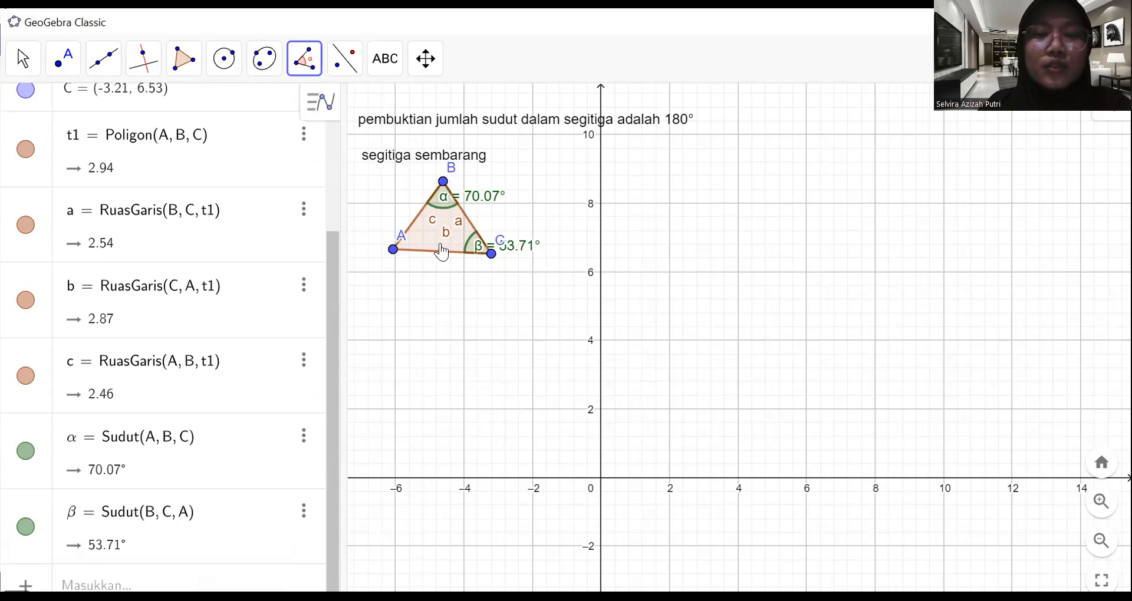
pyautogui.click(491, 254)
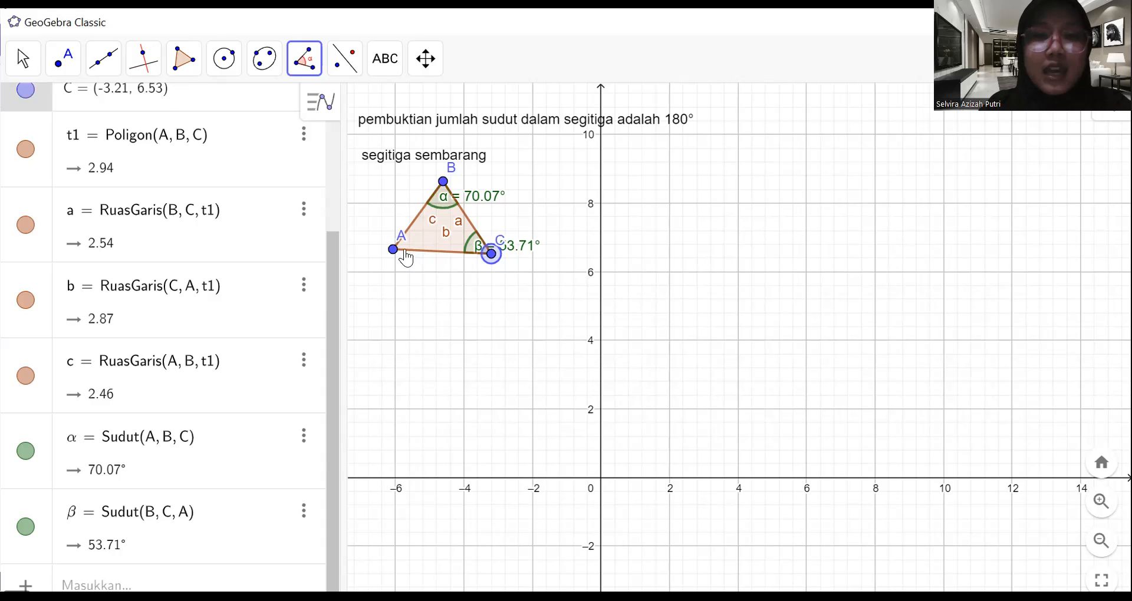
pyautogui.click(393, 250)
pyautogui.click(443, 183)
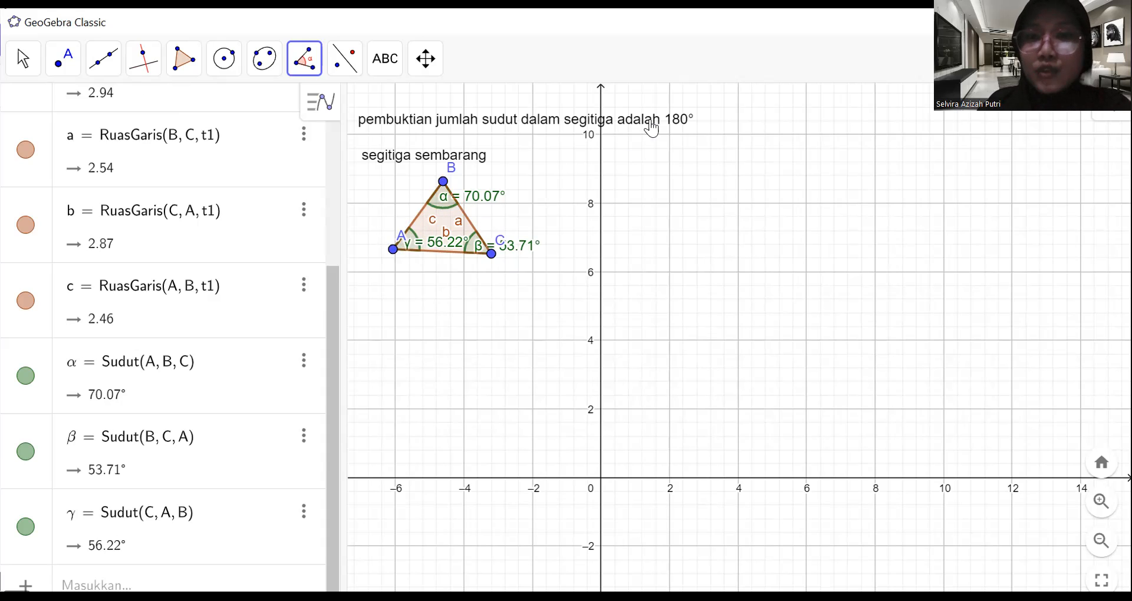
# Draw a second triangle DEF below the first with vertices at about (-6.21, 2.98), (-4.54, 5.25) and (-2.69, 2.95)
pyautogui.click(184, 59)
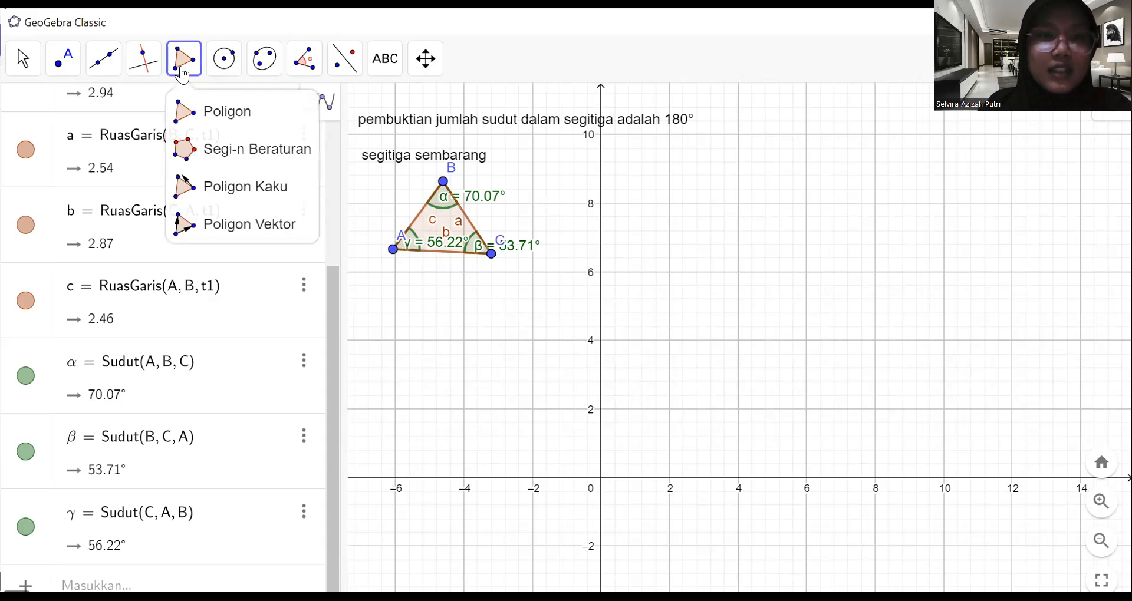
pyautogui.click(196, 122)
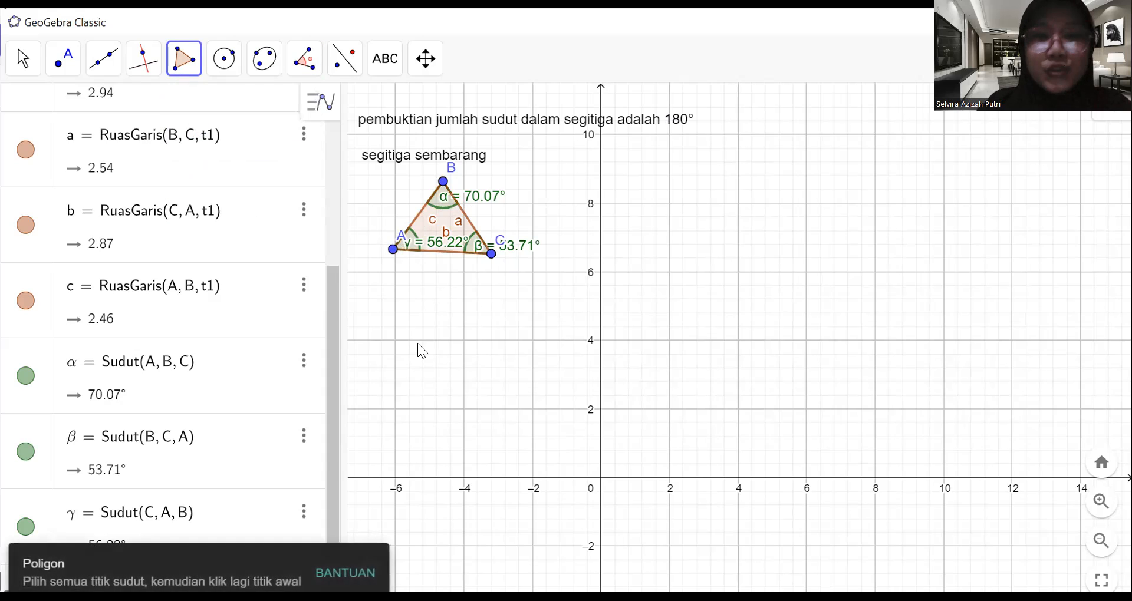
pyautogui.click(388, 375)
pyautogui.click(445, 297)
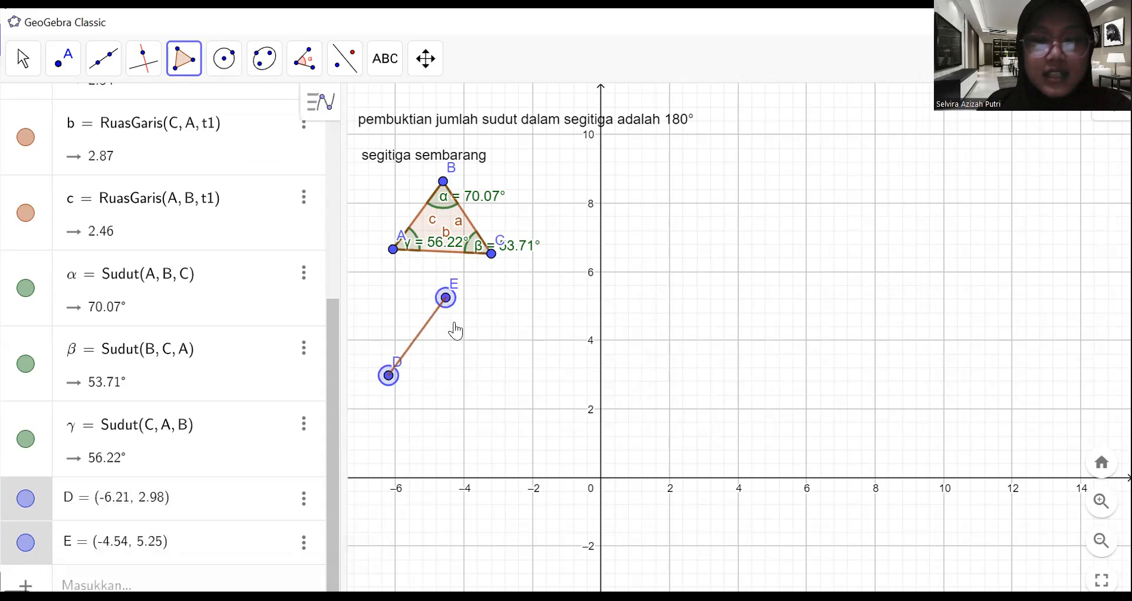
pyautogui.click(508, 377)
pyautogui.click(388, 375)
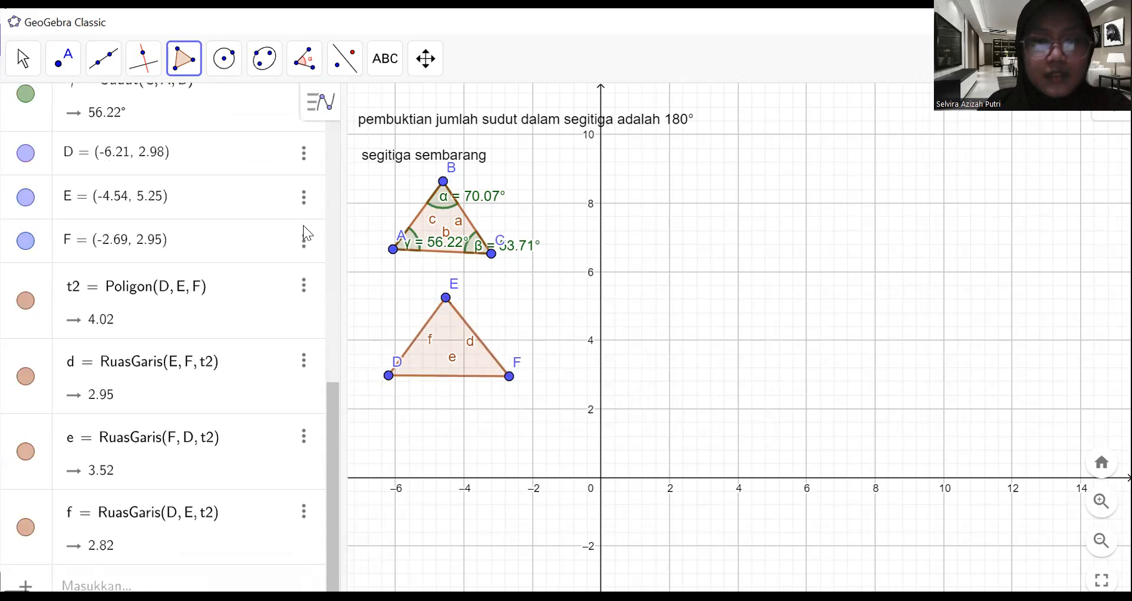
# Mark all interior angles of triangle DEF at once by applying the Angle tool to the whole polygon
pyautogui.click(303, 66)
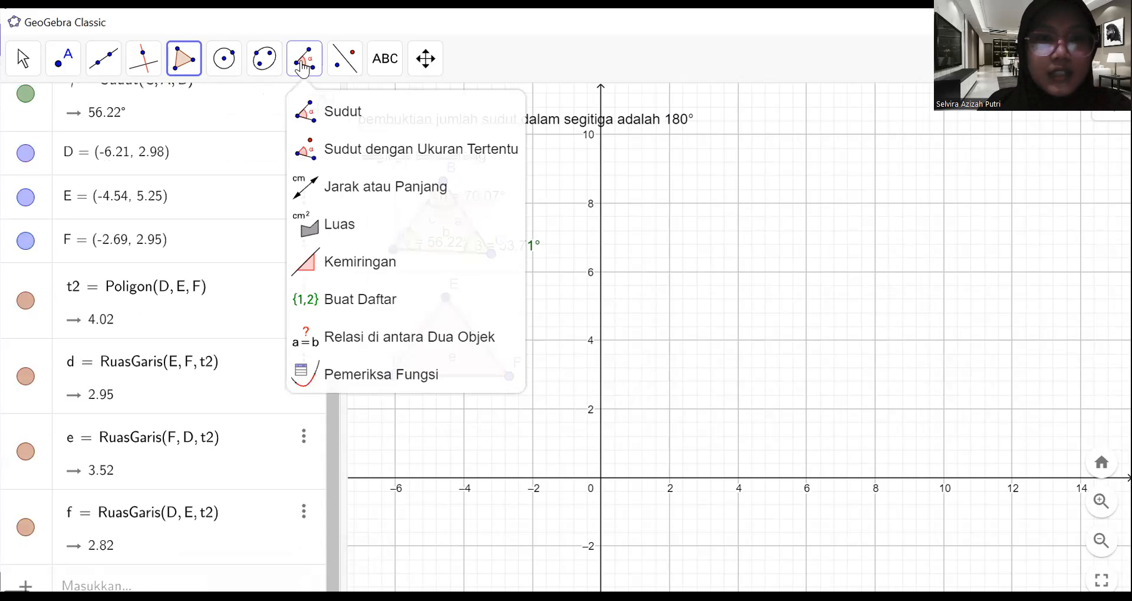
pyautogui.click(314, 103)
pyautogui.doubleClick(443, 347)
pyautogui.click(652, 383)
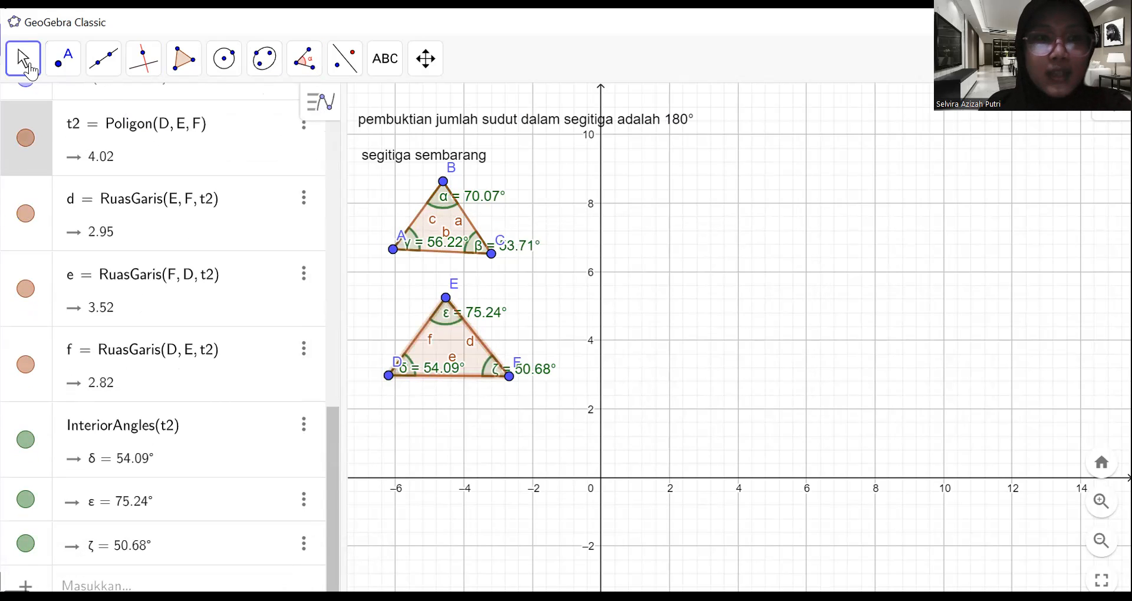
pyautogui.click(26, 68)
pyautogui.click(24, 108)
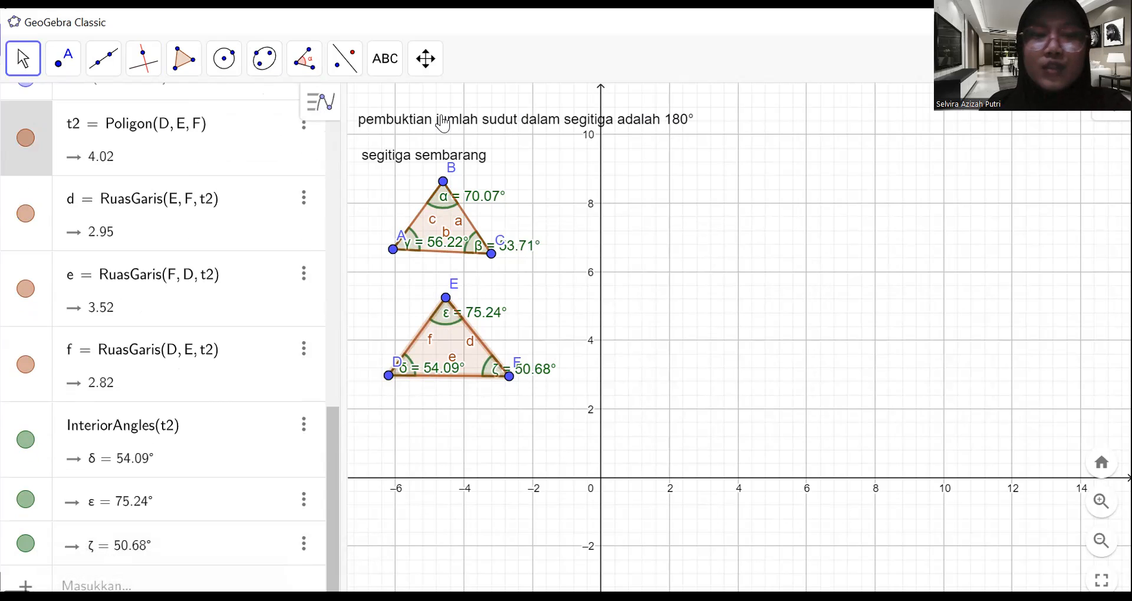
# Insert the text "segitiga beraturan" under the title, to the right of the "segitiga sembarang" subtitle
pyautogui.click(189, 65)
pyautogui.click(384, 58)
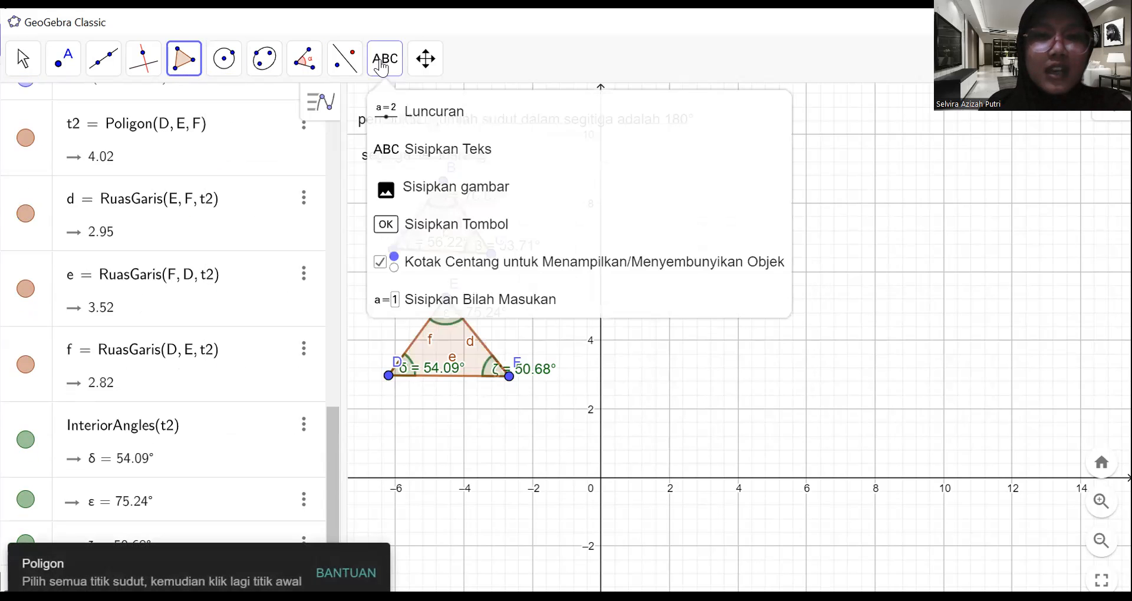
pyautogui.click(412, 152)
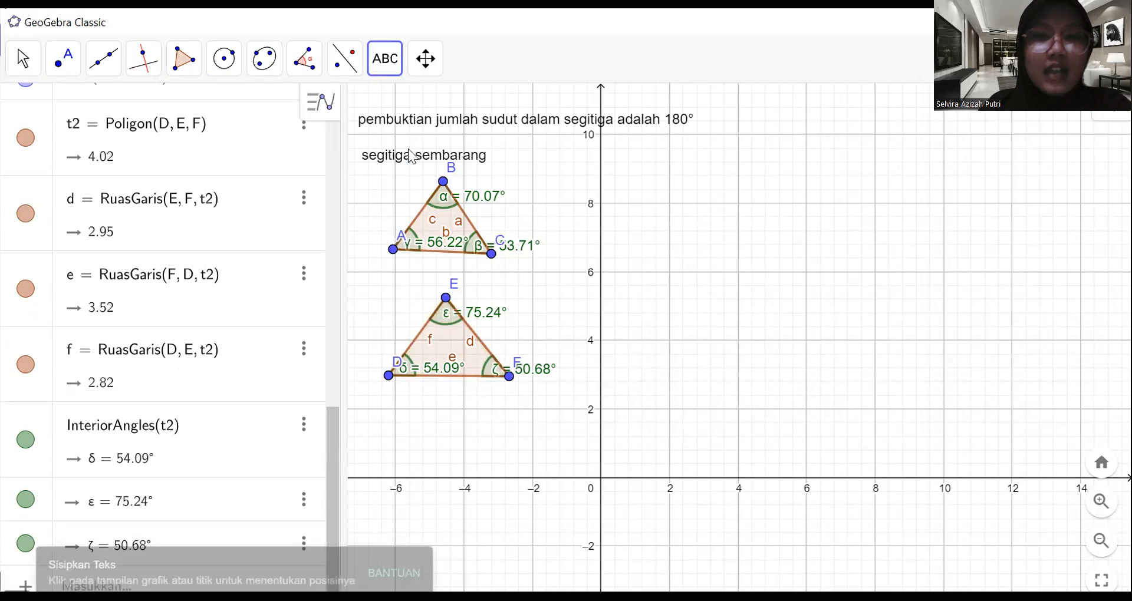
pyautogui.click(640, 152)
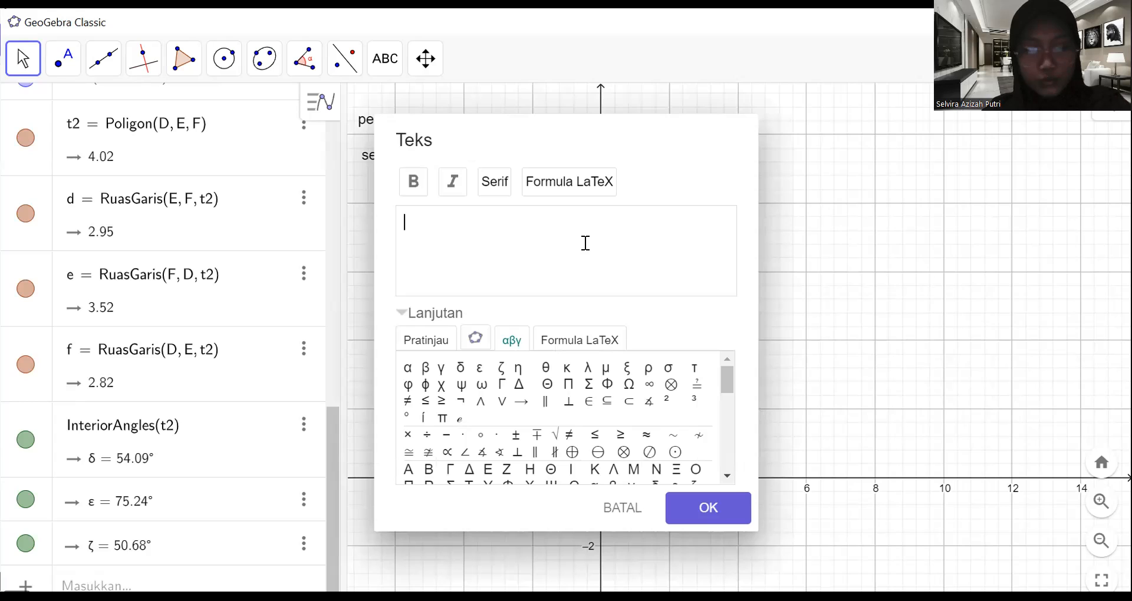
pyautogui.write('segitiga beraturan')
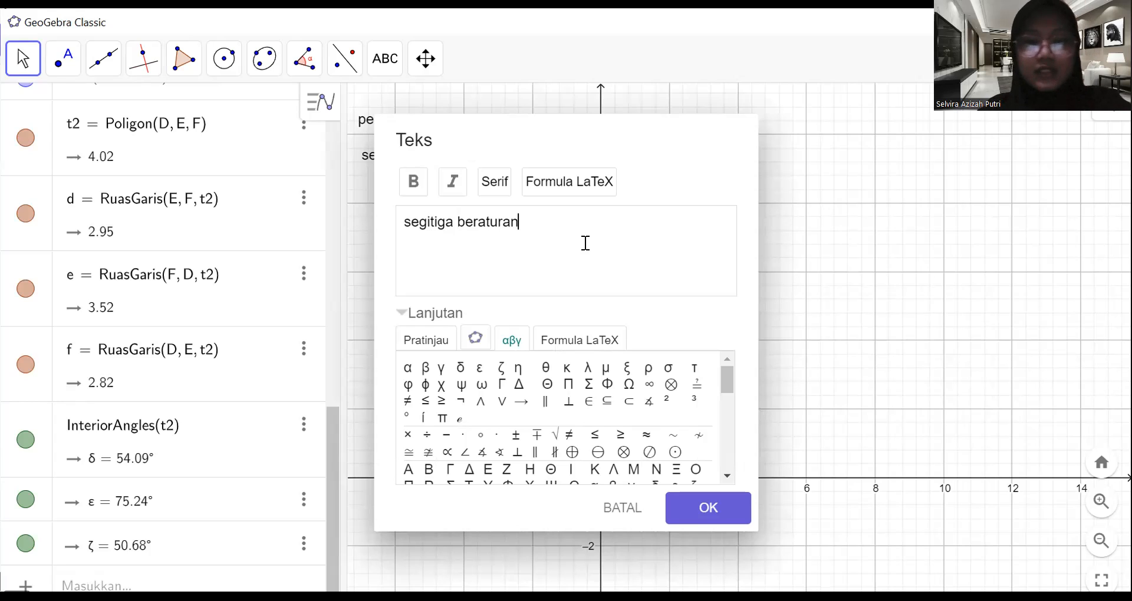
pyautogui.click(709, 507)
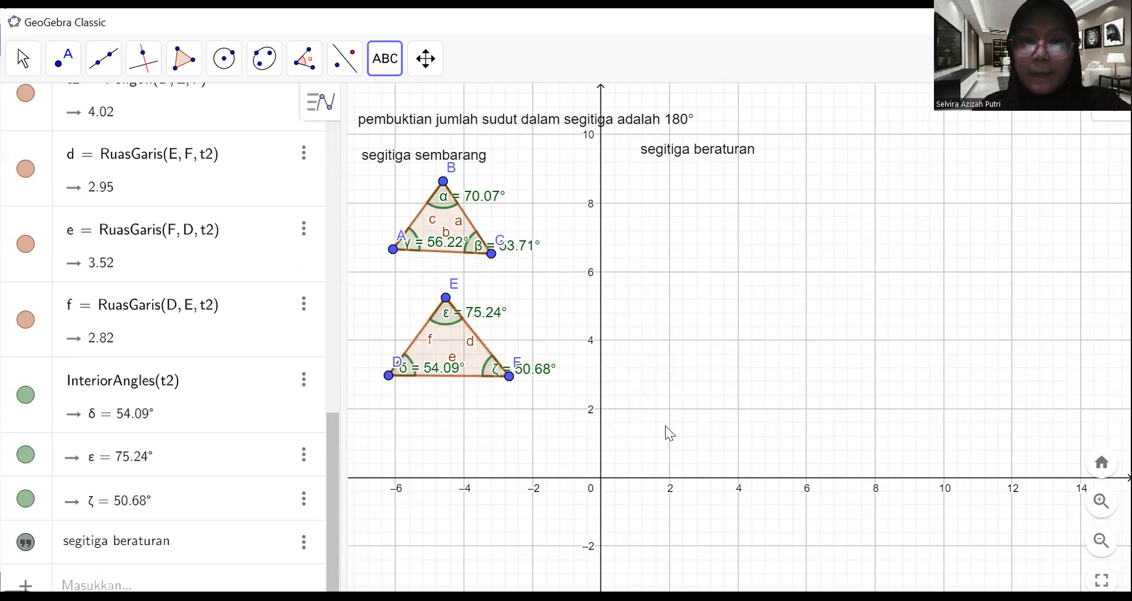
pyautogui.click(22, 64)
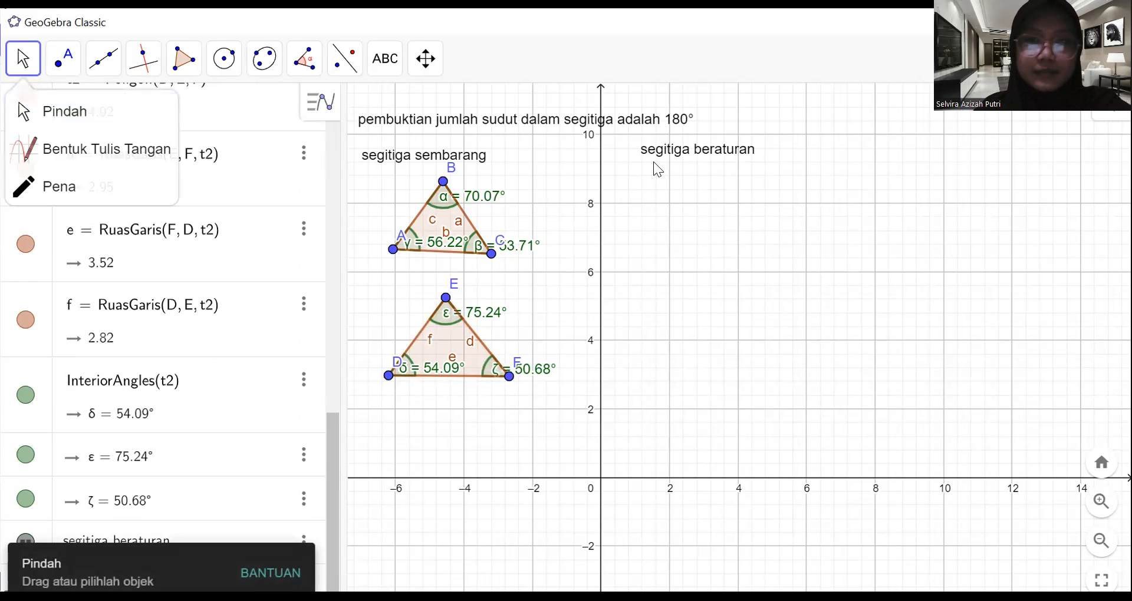
pyautogui.click(669, 152)
pyautogui.rightClick(669, 153)
pyautogui.click(716, 246)
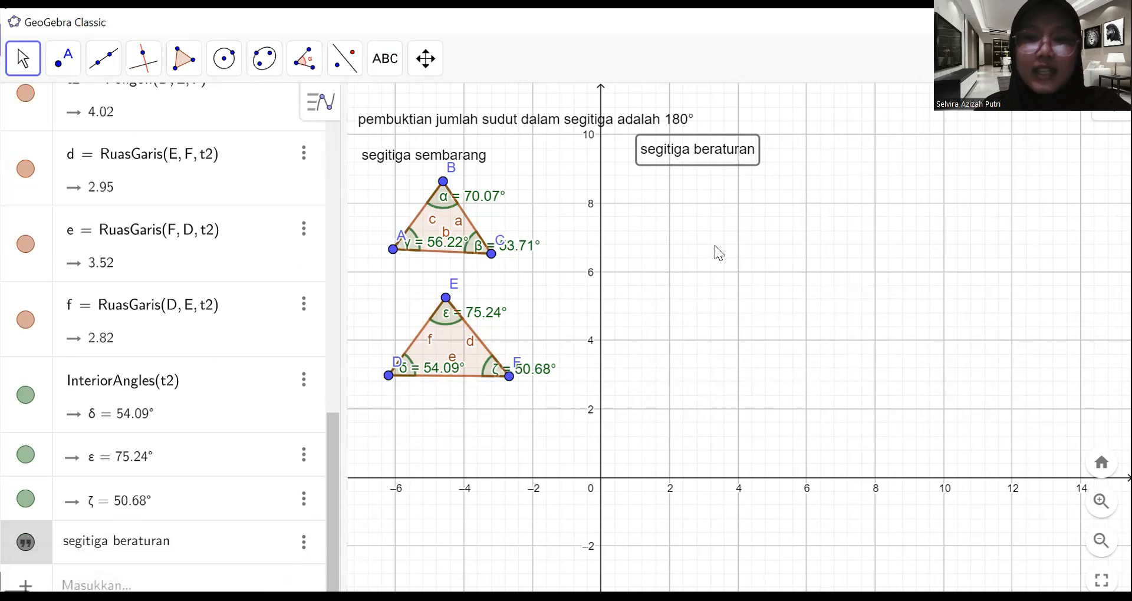
# Draw a regular polygon with 3 vertices below "segitiga beraturan", using base points G at about (1.8, 6.58) and H at about (3.5, 8.75)
pyautogui.click(184, 57)
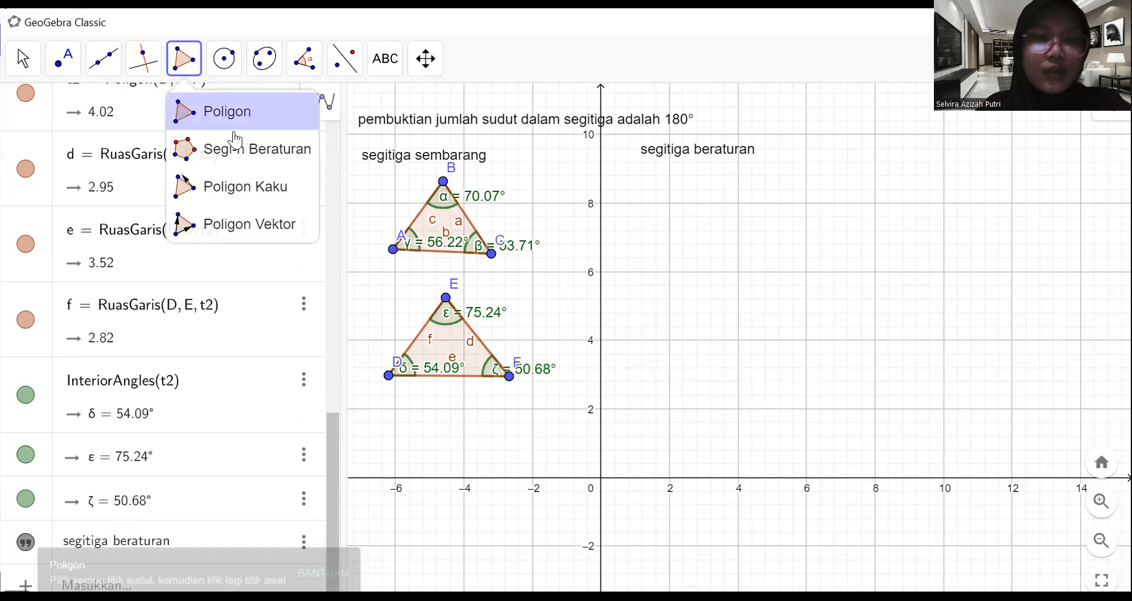
pyautogui.click(238, 157)
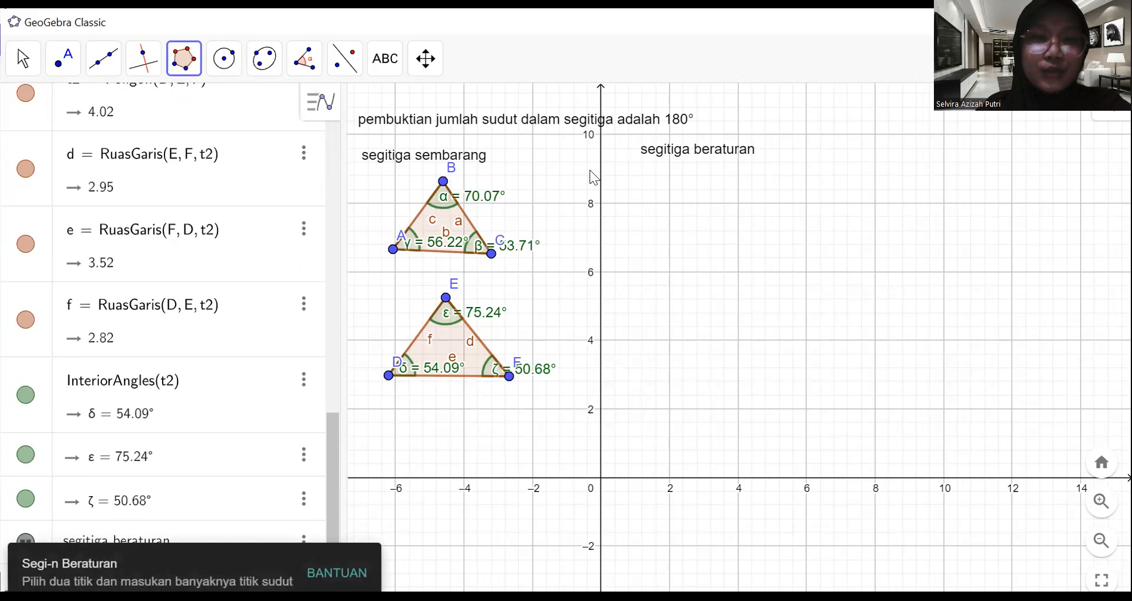
pyautogui.click(661, 251)
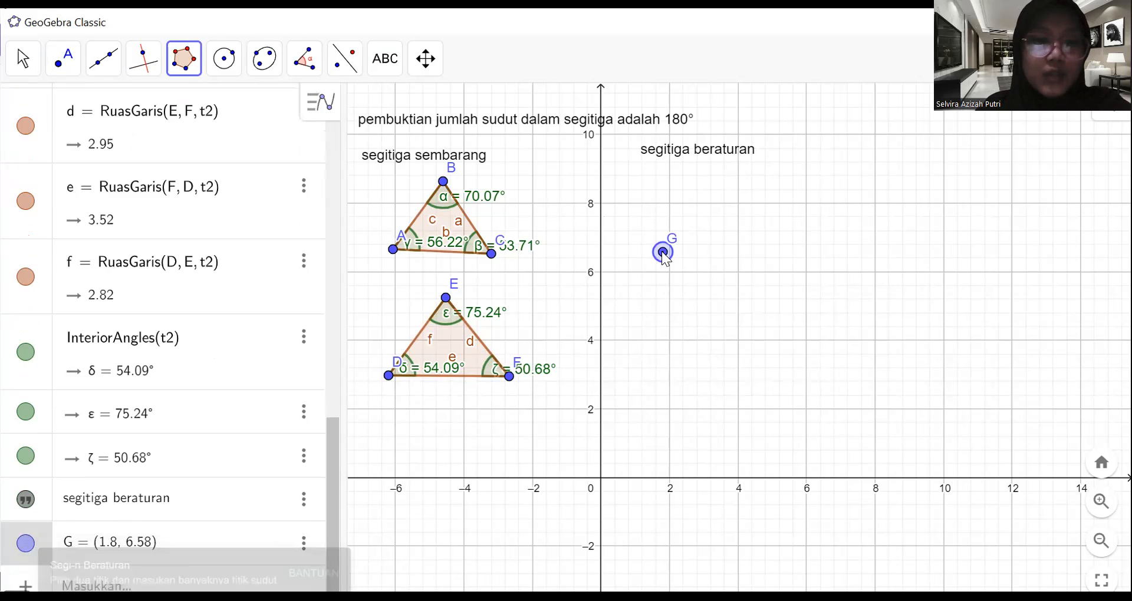
pyautogui.click(720, 179)
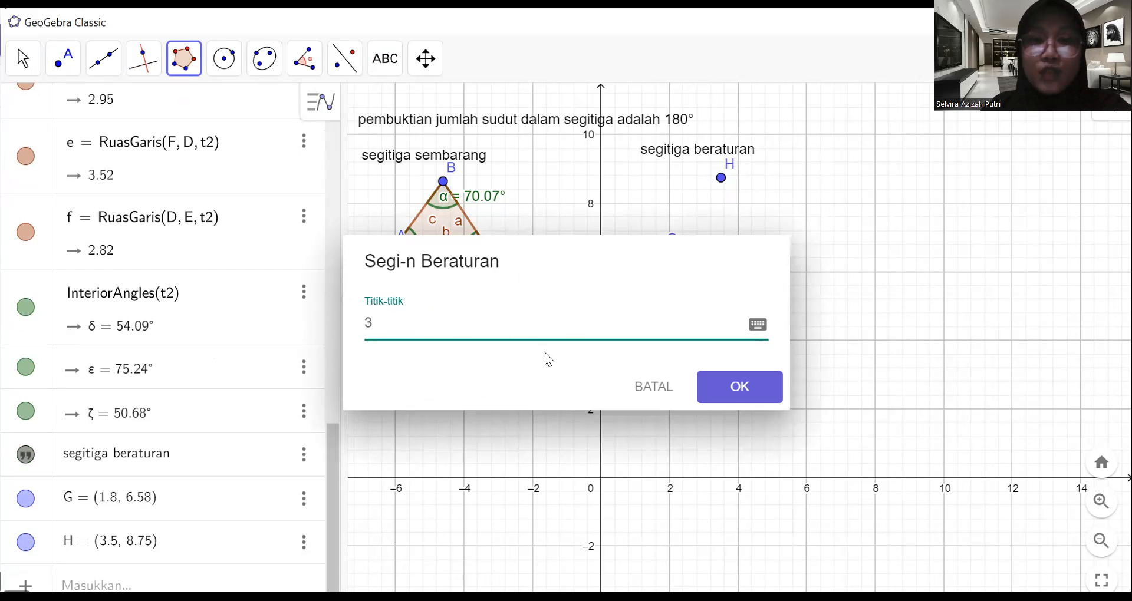
pyautogui.click(718, 386)
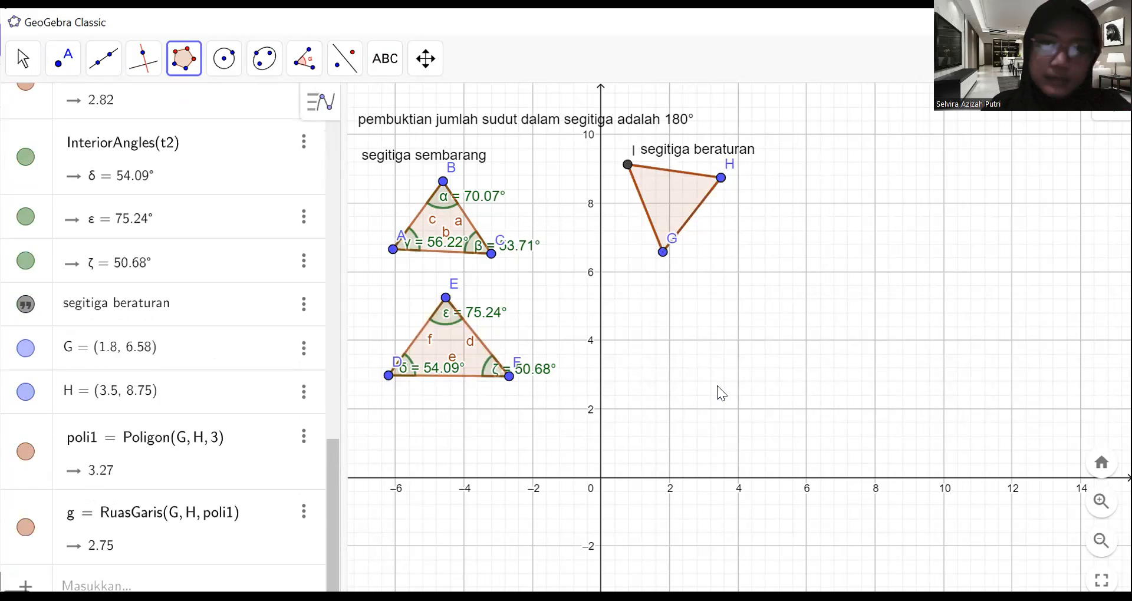
# Move triangle GHI clear of its subtitle so that G lies at about (2.85, 5.81) and H at about (4.55, 7.98)
pyautogui.click(22, 56)
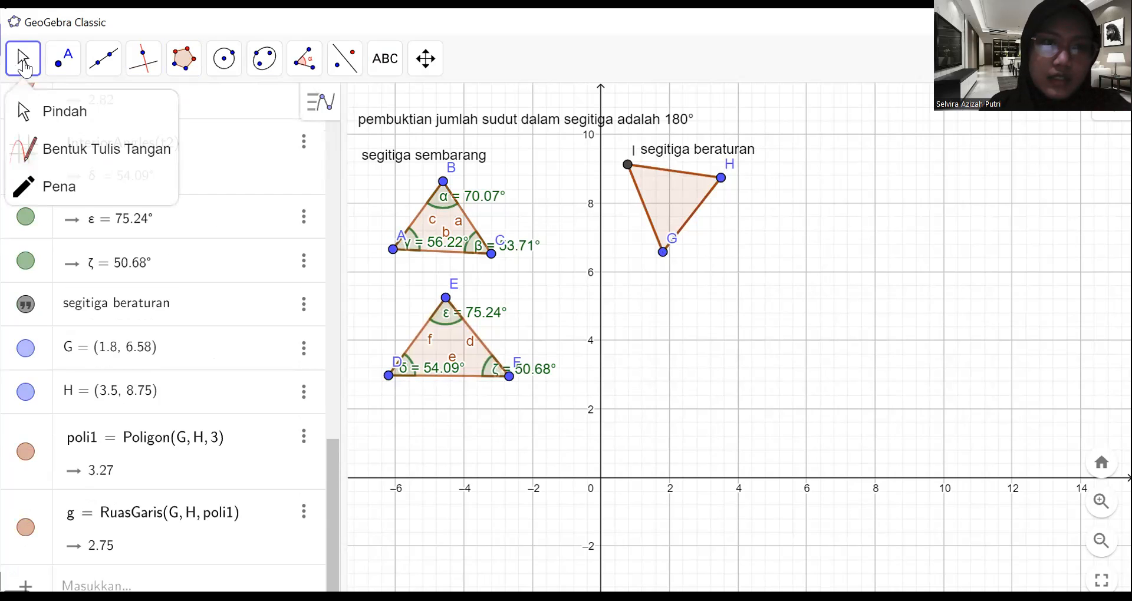
pyautogui.click(52, 110)
pyautogui.moveTo(667, 215); pyautogui.dragTo(705, 237)
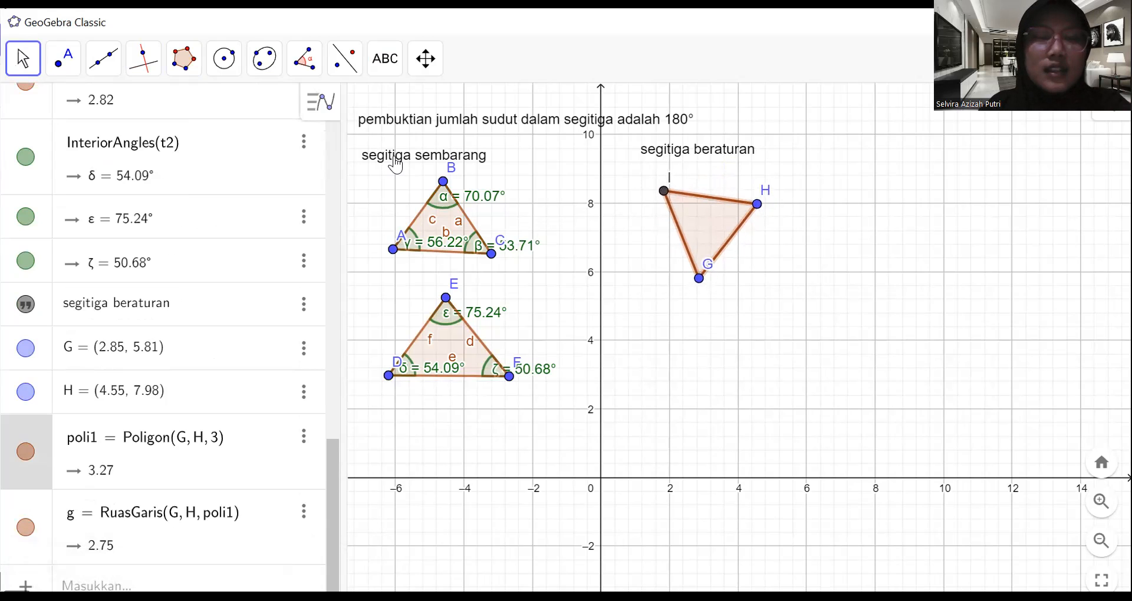
# Mark the three interior angles of triangle GHI at I, H and G, selecting three vertices for each angle
pyautogui.click(289, 66)
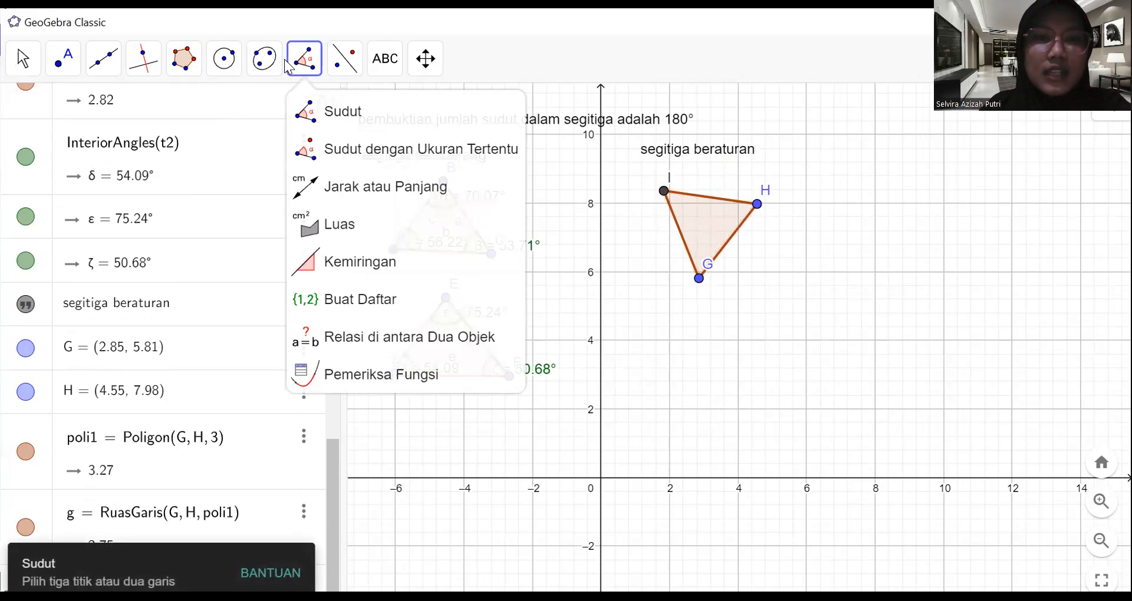
pyautogui.click(313, 108)
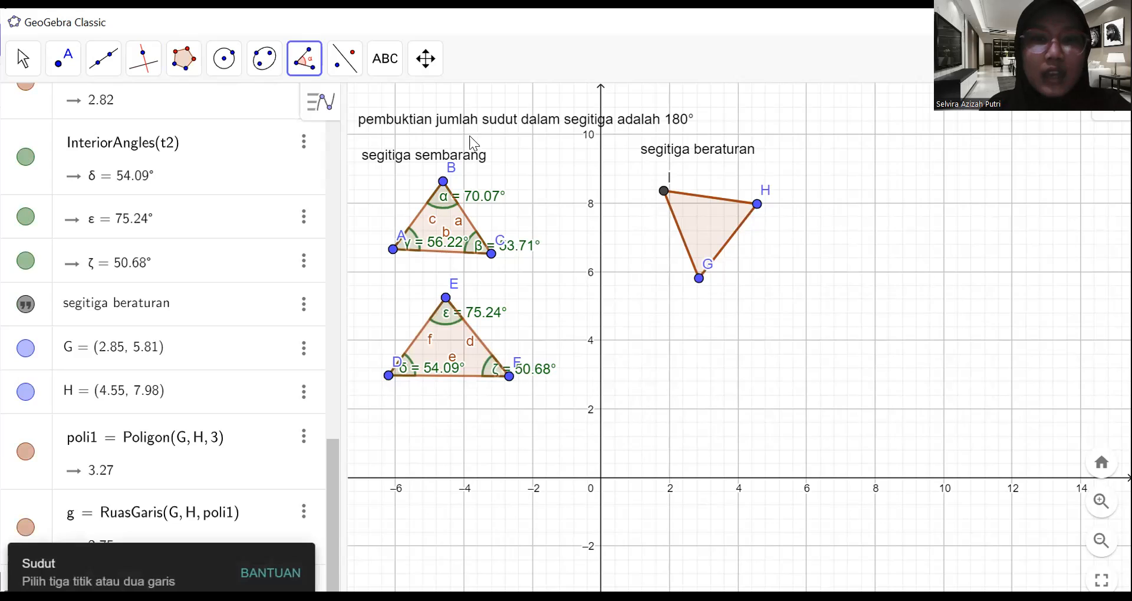
pyautogui.click(700, 279)
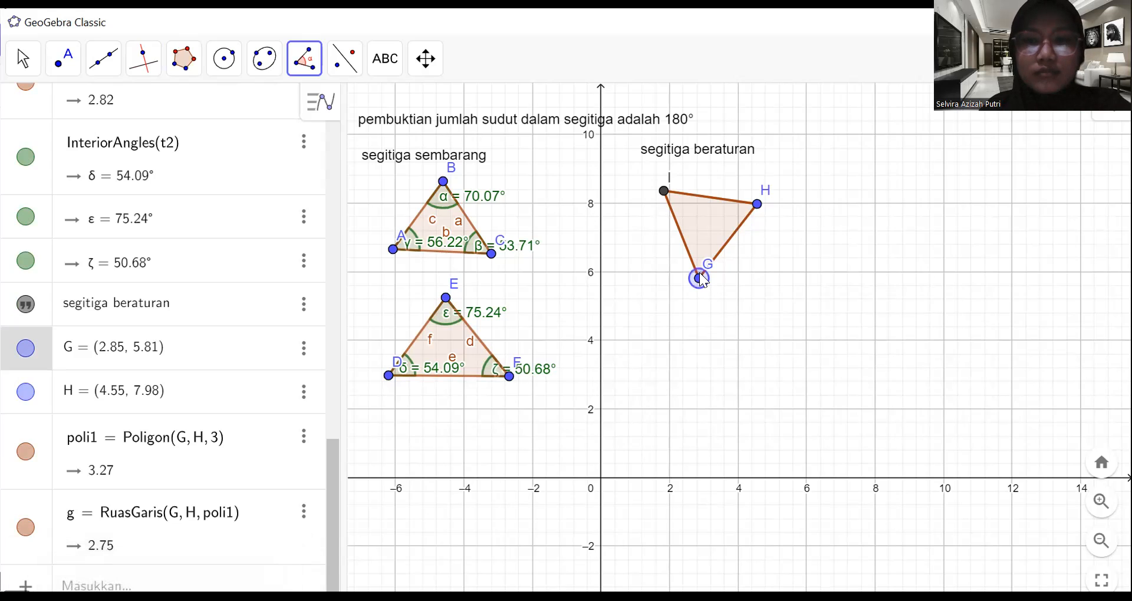
pyautogui.click(664, 193)
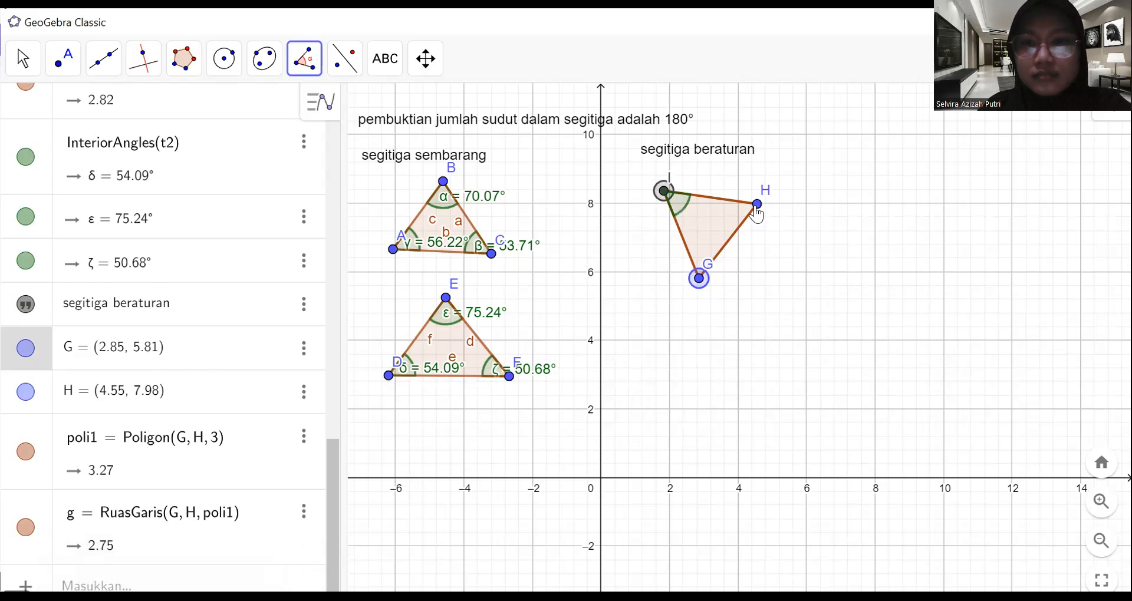
pyautogui.click(756, 207)
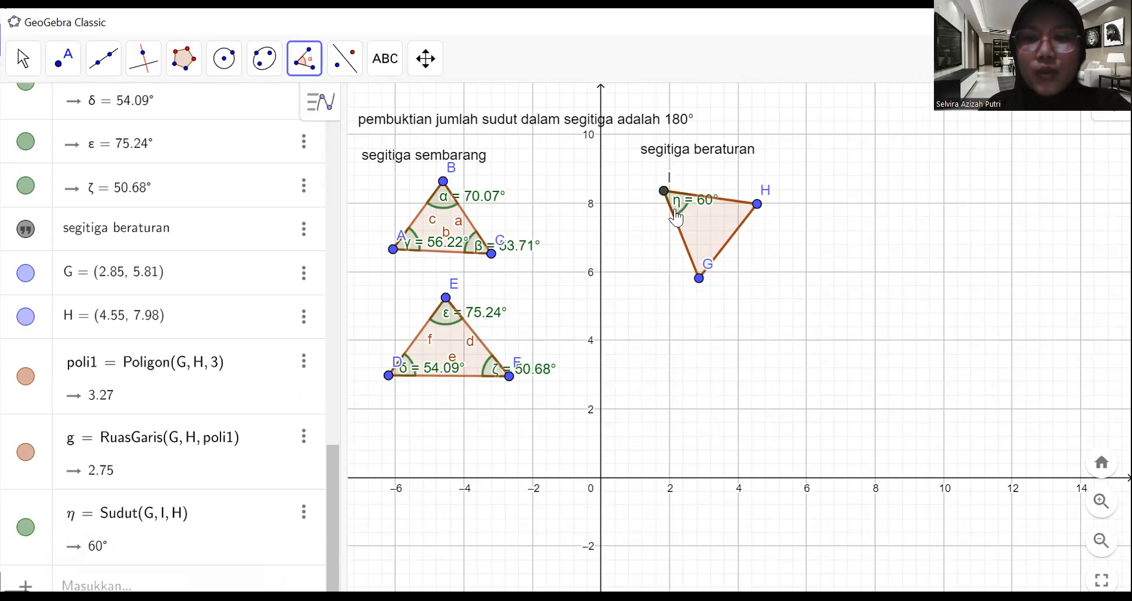
pyautogui.click(663, 192)
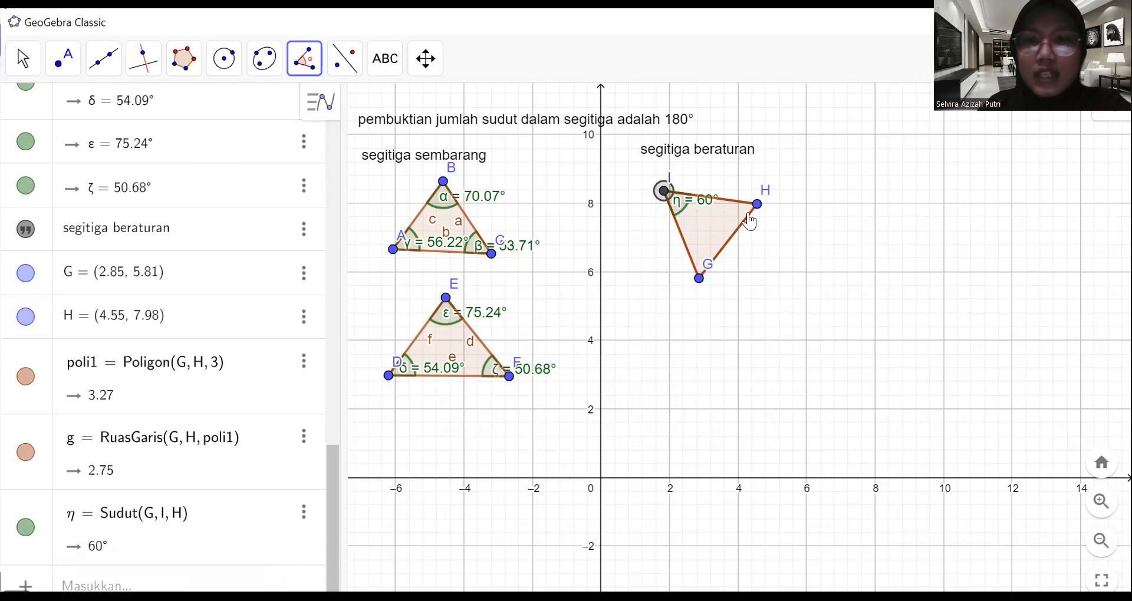
pyautogui.click(756, 205)
pyautogui.click(698, 278)
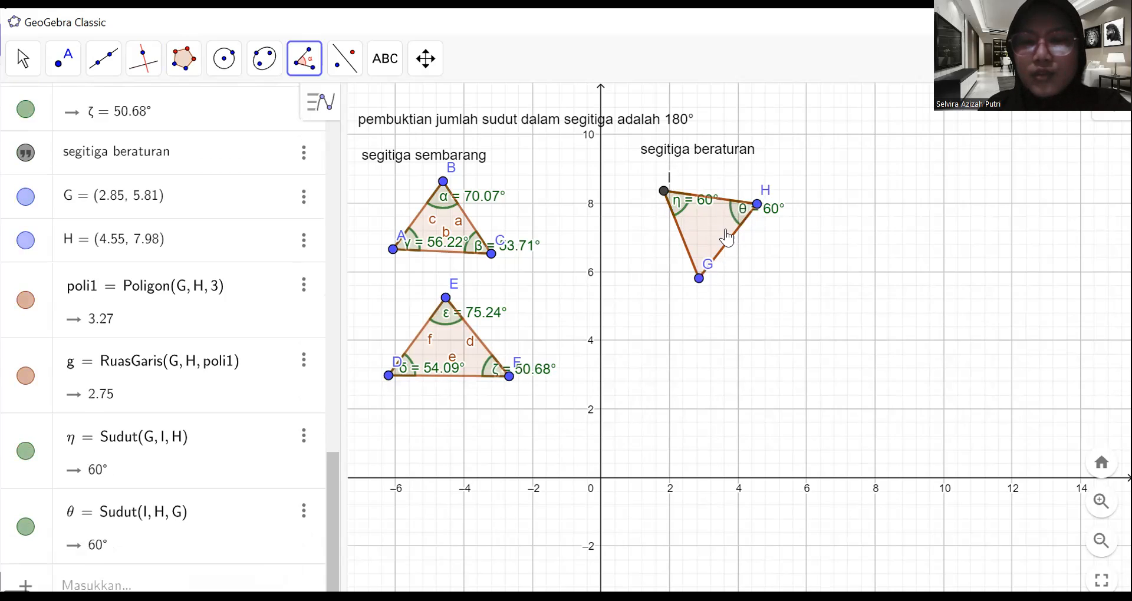
pyautogui.click(758, 204)
pyautogui.click(699, 279)
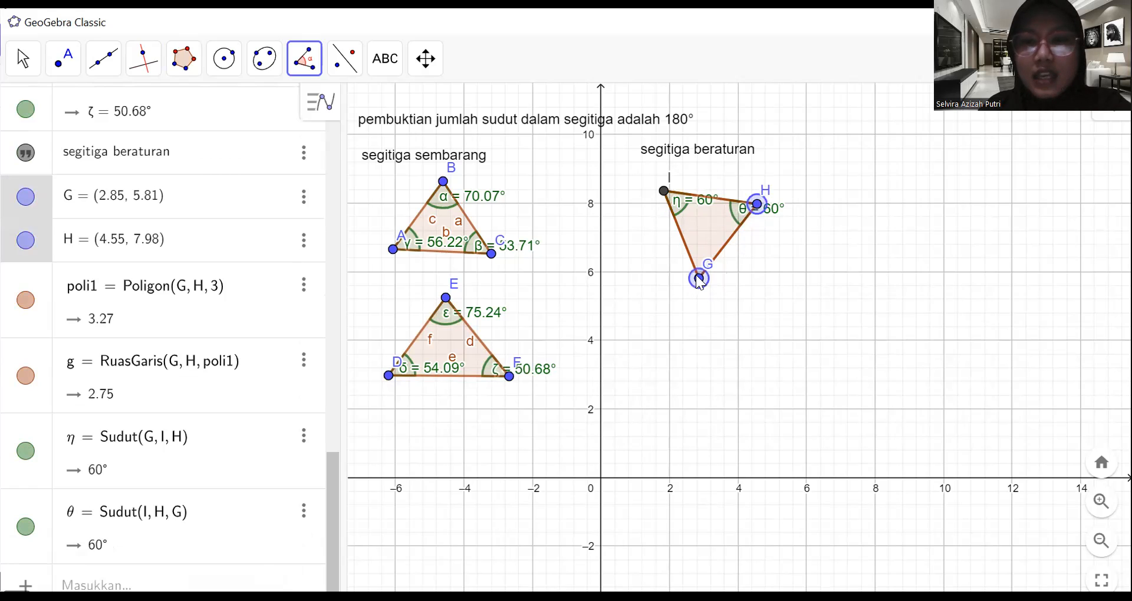
pyautogui.click(663, 192)
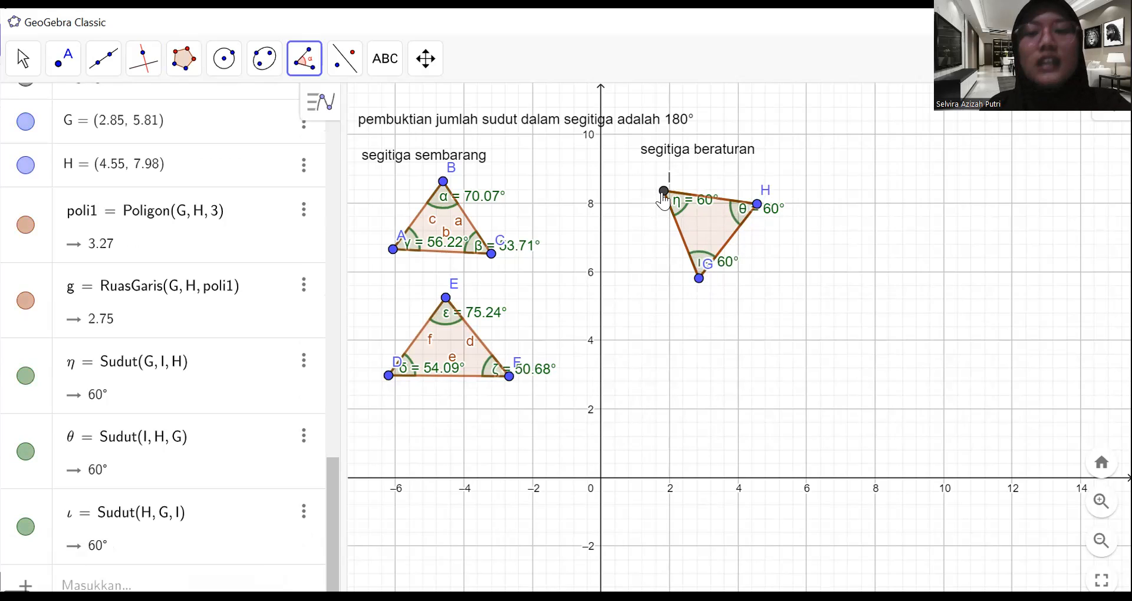
# Draw a second regular polygon with 3 vertices below triangle GHI, using base points J at about (1.7, 1.96) and K at about (2.9, 4.42)
pyautogui.click(182, 60)
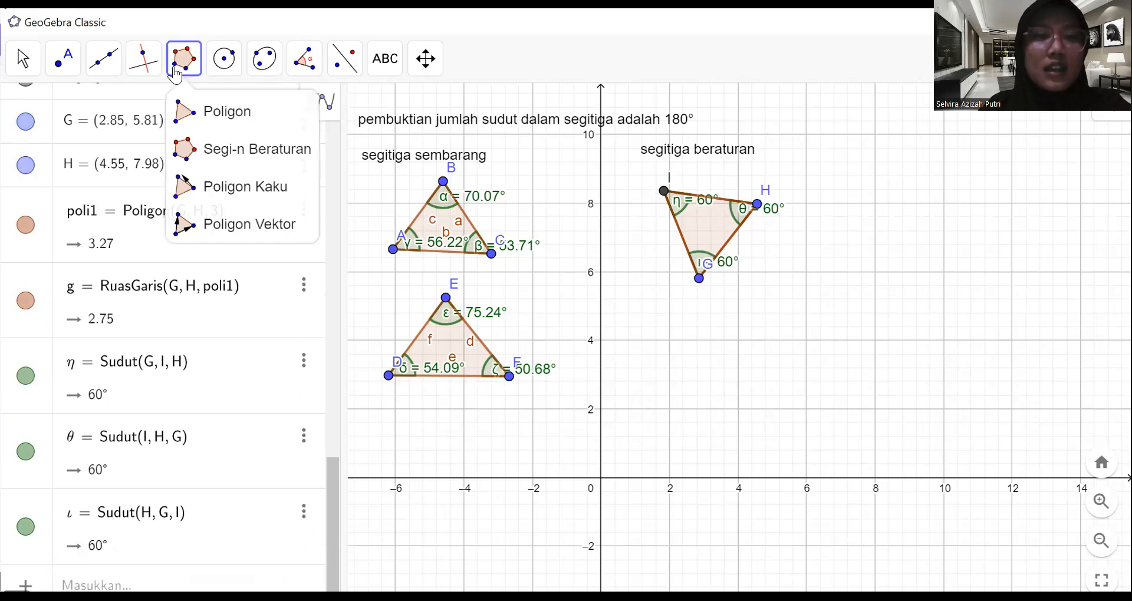
pyautogui.click(207, 149)
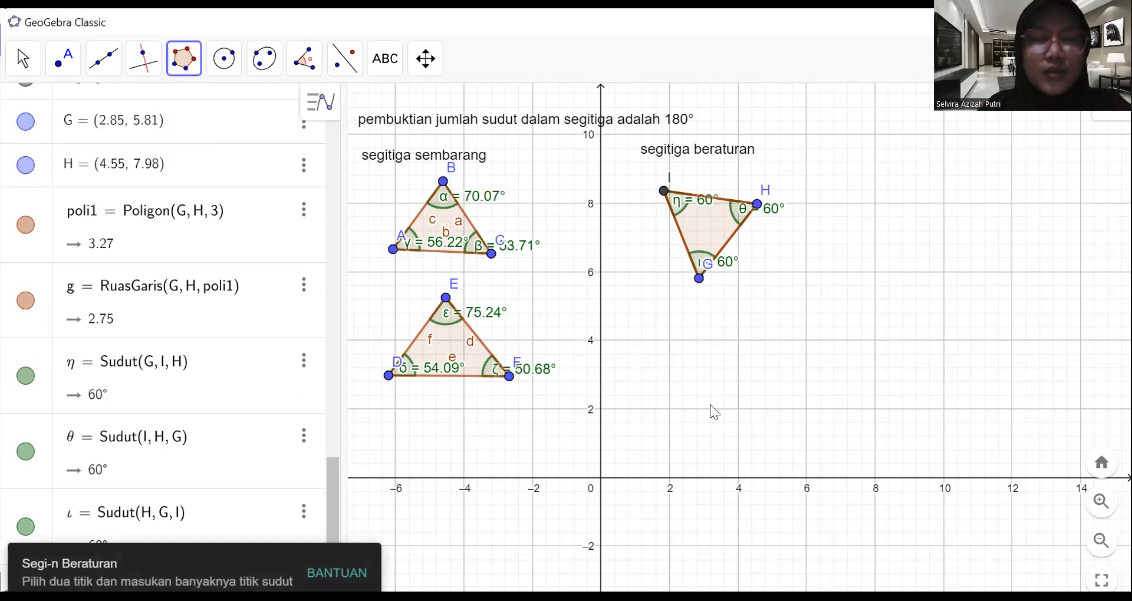
pyautogui.click(659, 410)
pyautogui.click(701, 327)
pyautogui.press('BackSpace')
pyautogui.write('3')
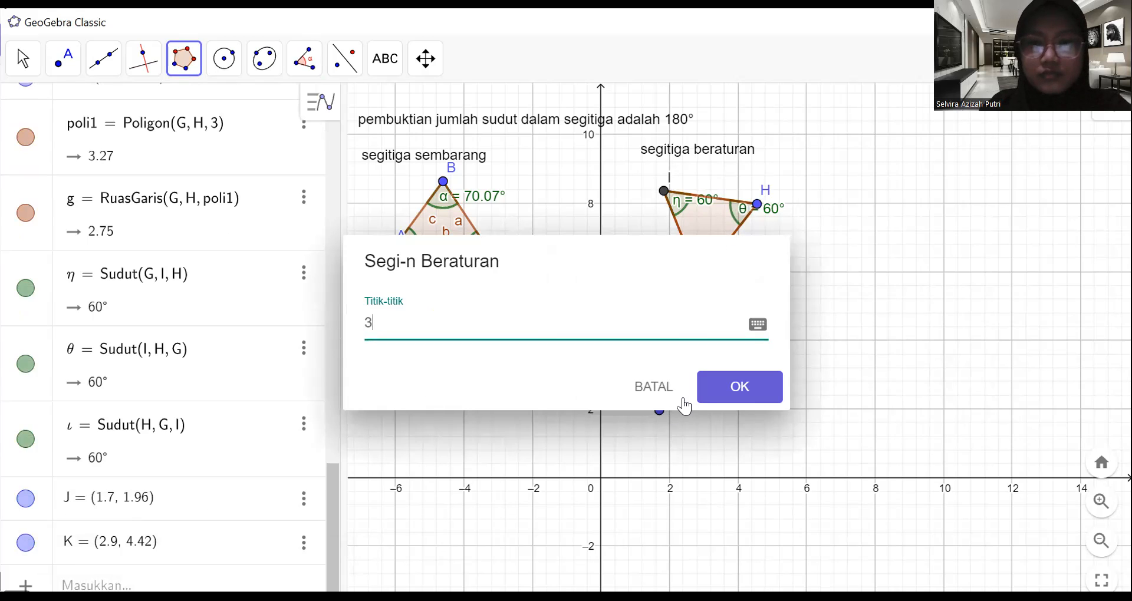
pyautogui.click(700, 390)
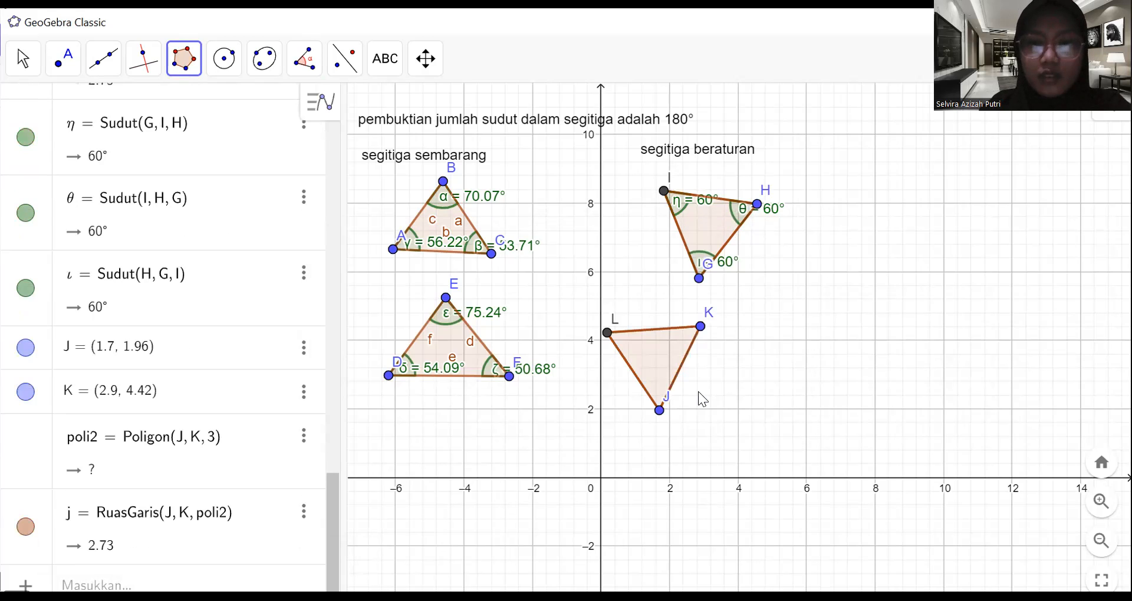
# Mark all interior angles of triangle JKL at once and move it directly beneath triangle GHI, with J at about (3.24, 2.15)
pyautogui.click(307, 69)
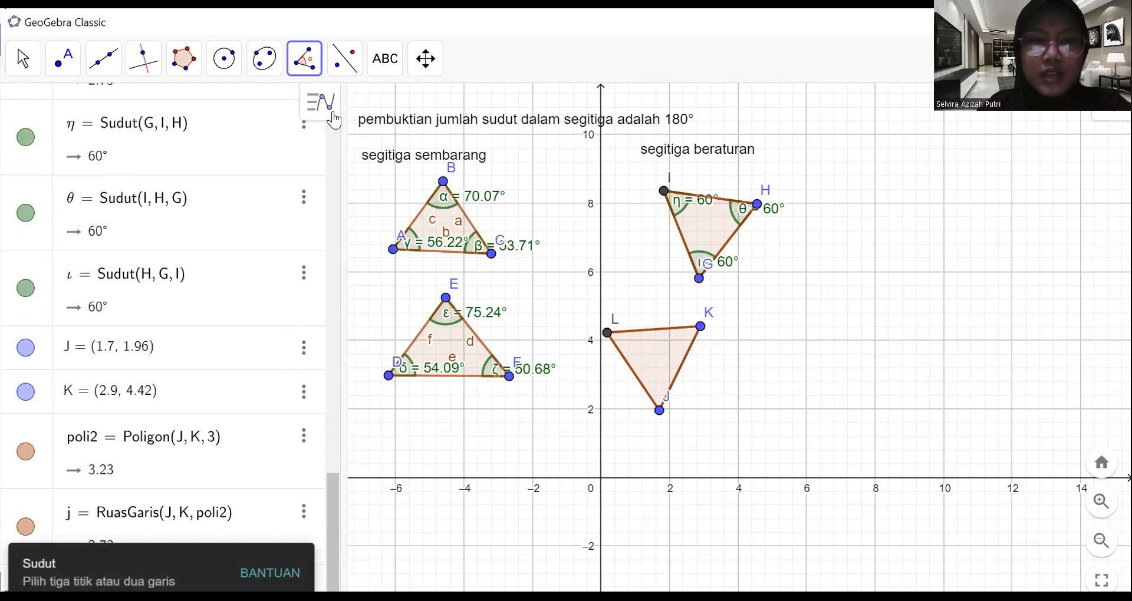
pyautogui.click(644, 363)
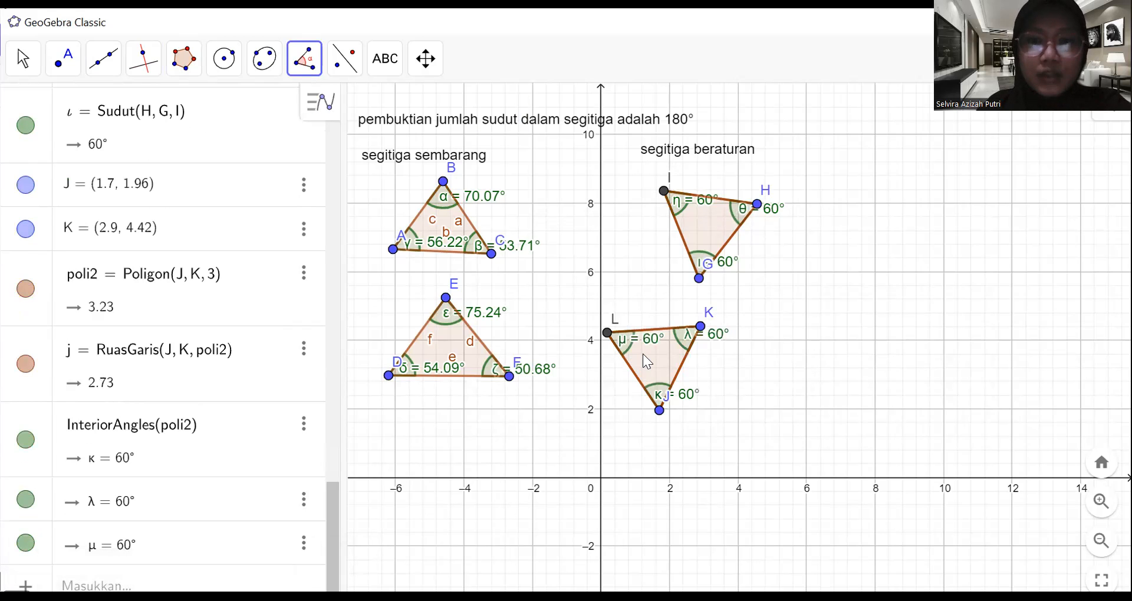
pyautogui.click(28, 65)
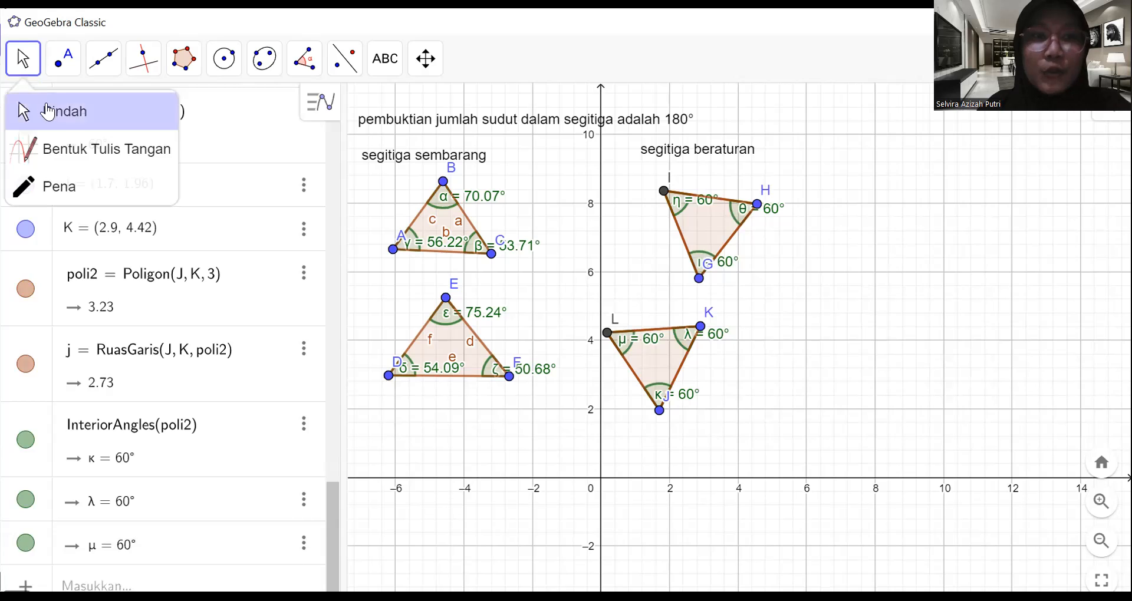
pyautogui.moveTo(649, 374); pyautogui.dragTo(711, 367)
pyautogui.moveTo(703, 375); pyautogui.dragTo(701, 372)
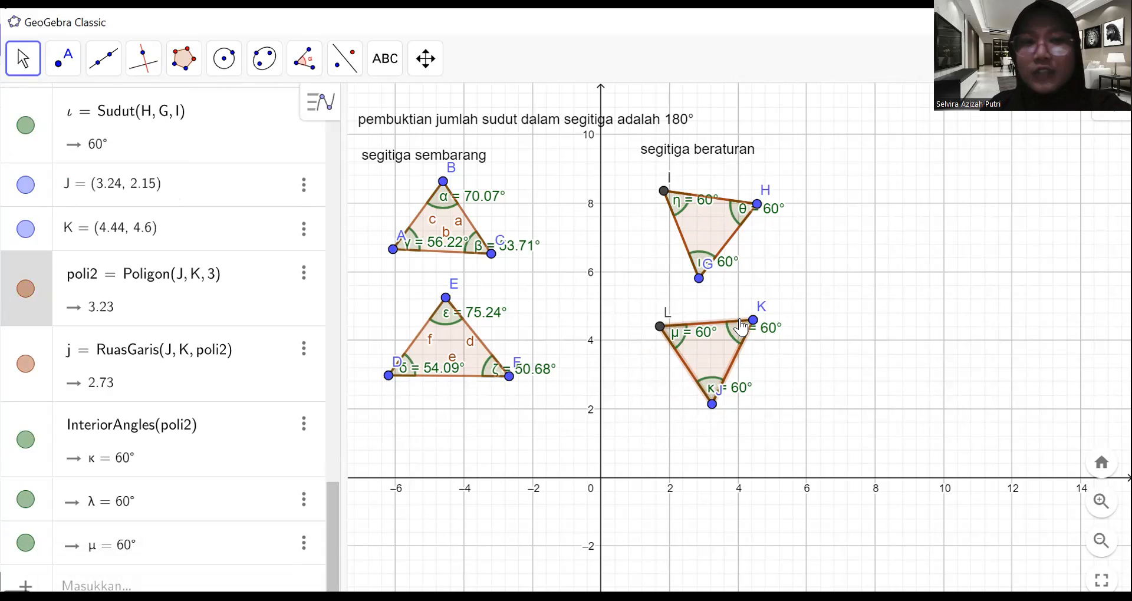
# Insert the text "membuktikan jumlah sudut dalam segiempat adalah 360°" below the triangles, near the x-axis
pyautogui.click(392, 62)
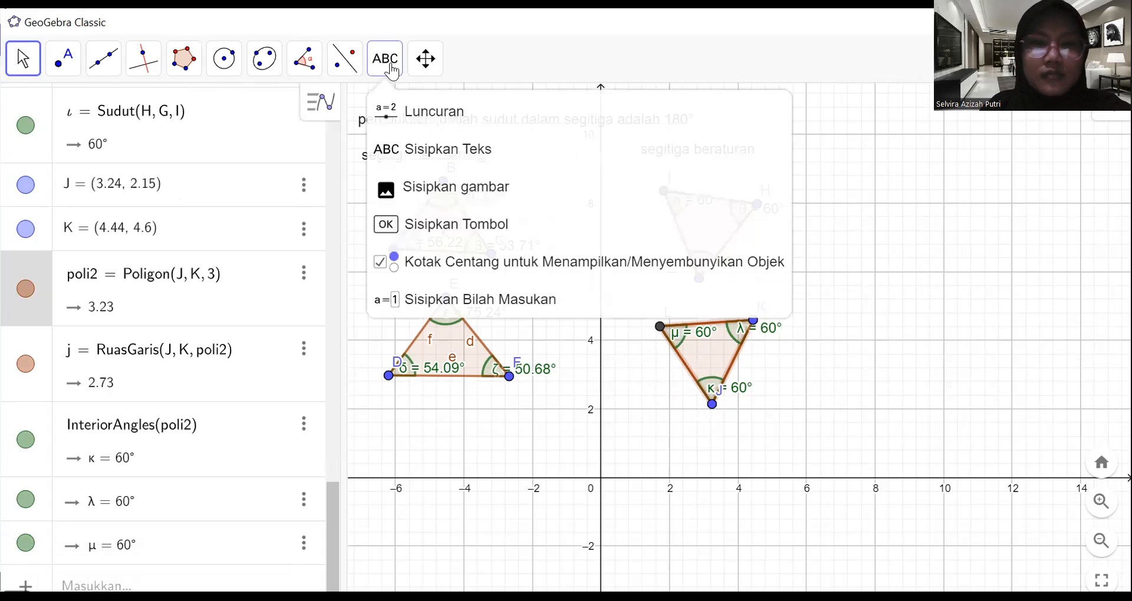
pyautogui.click(394, 146)
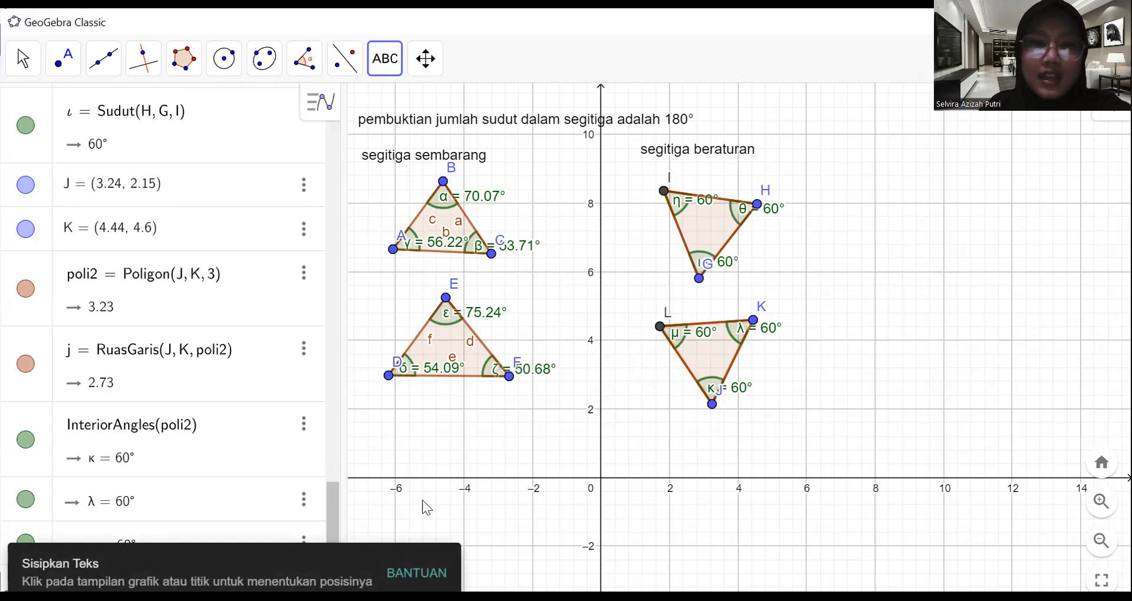
pyautogui.click(391, 471)
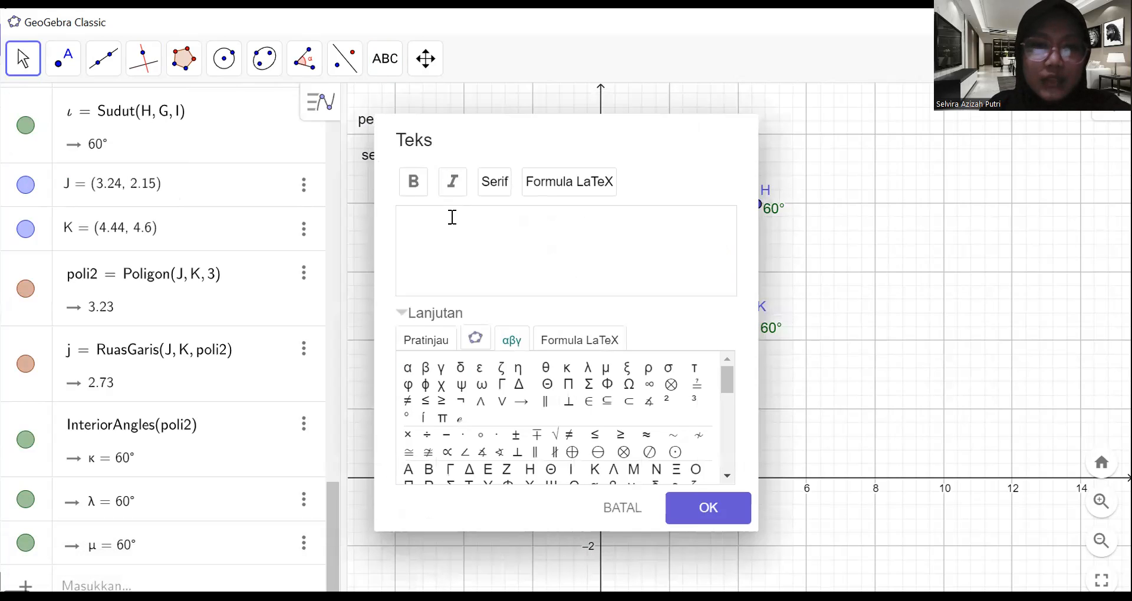
pyautogui.write('membuktikan jumlah')
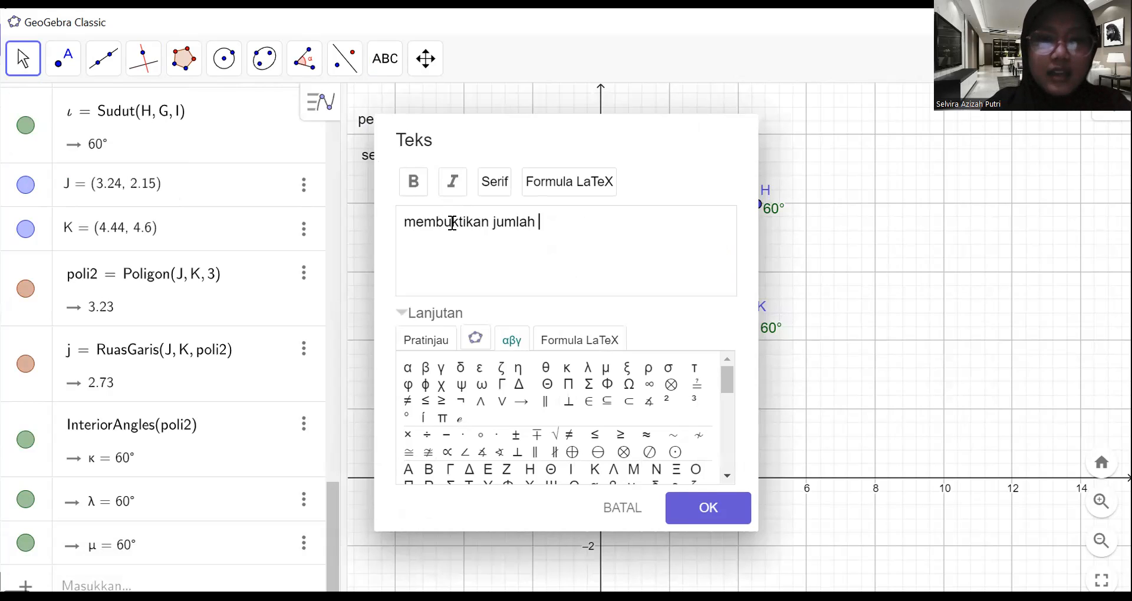
pyautogui.write(' sudut daalam segi')
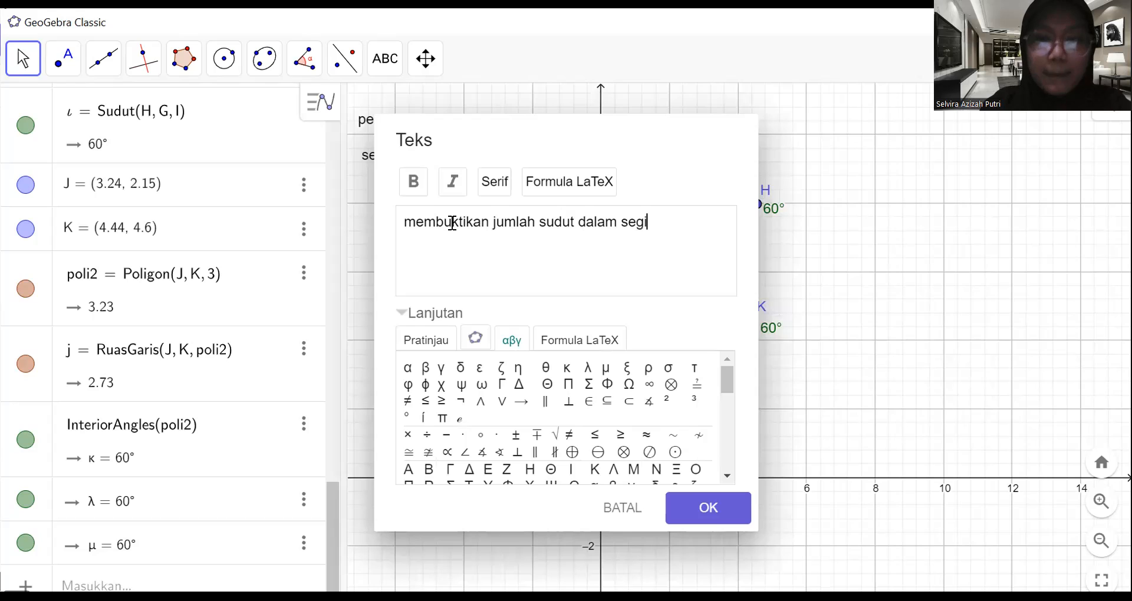
pyautogui.write('empat adalah 360°')
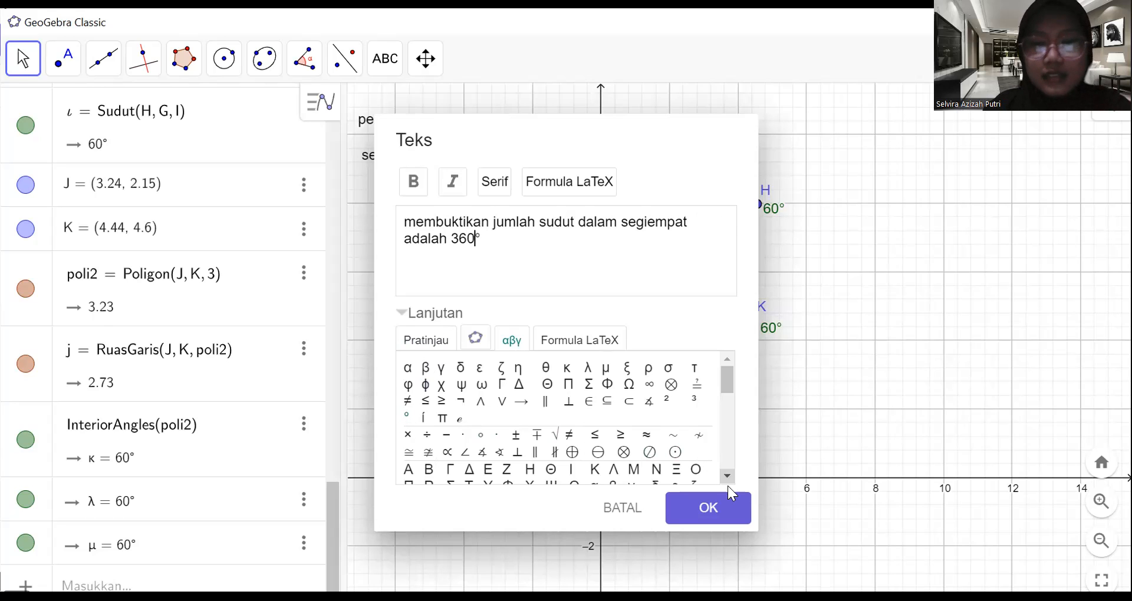
pyautogui.click(722, 503)
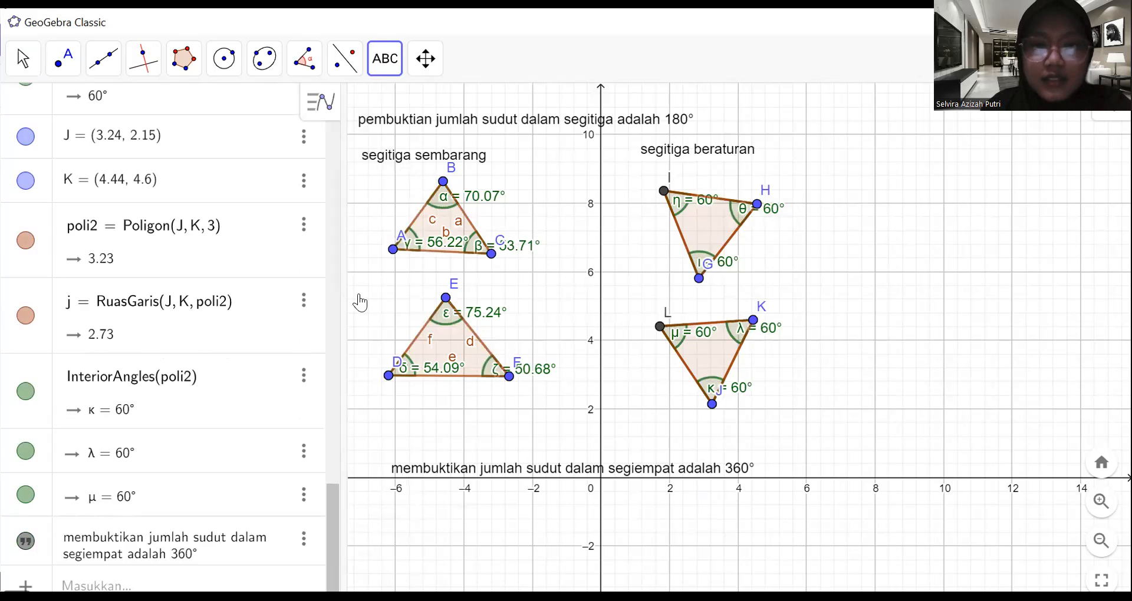
# Move the quadrilateral heading into the clear space just below the x-axis and its numbers, and lock it in place
pyautogui.click(23, 58)
pyautogui.click(42, 112)
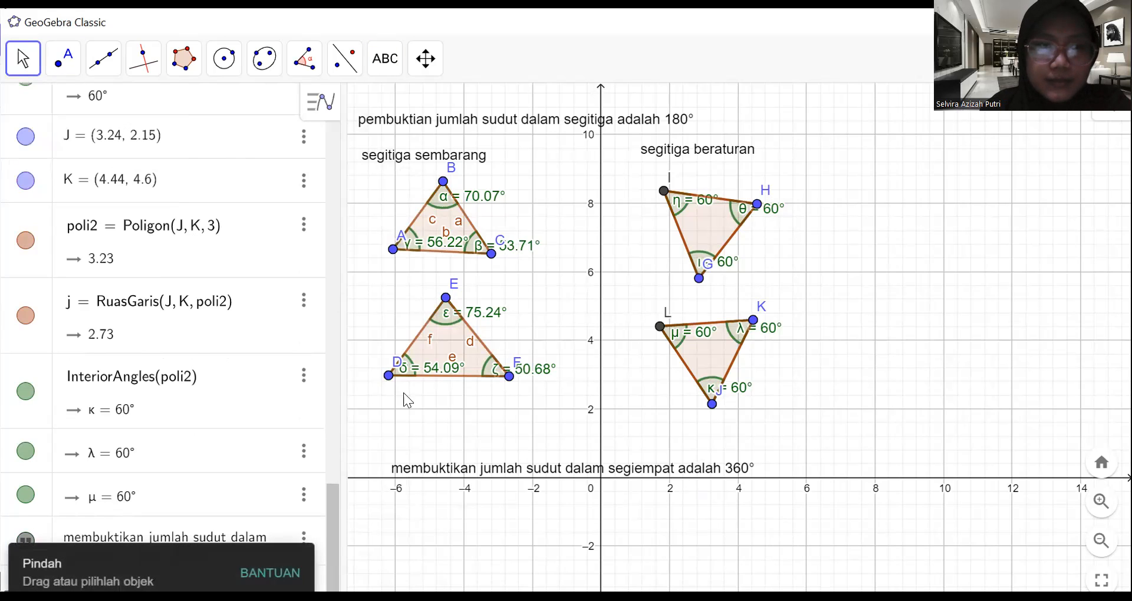
pyautogui.moveTo(508, 483); pyautogui.dragTo(501, 509)
pyautogui.moveTo(630, 419); pyautogui.dragTo(616, 66)
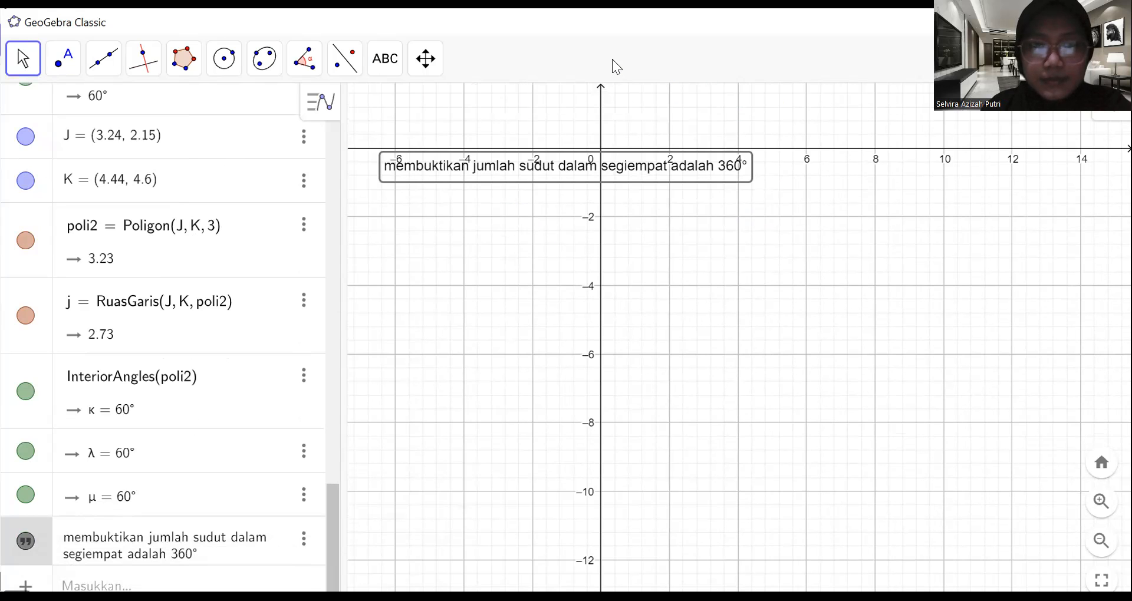
pyautogui.moveTo(539, 206); pyautogui.dragTo(537, 192)
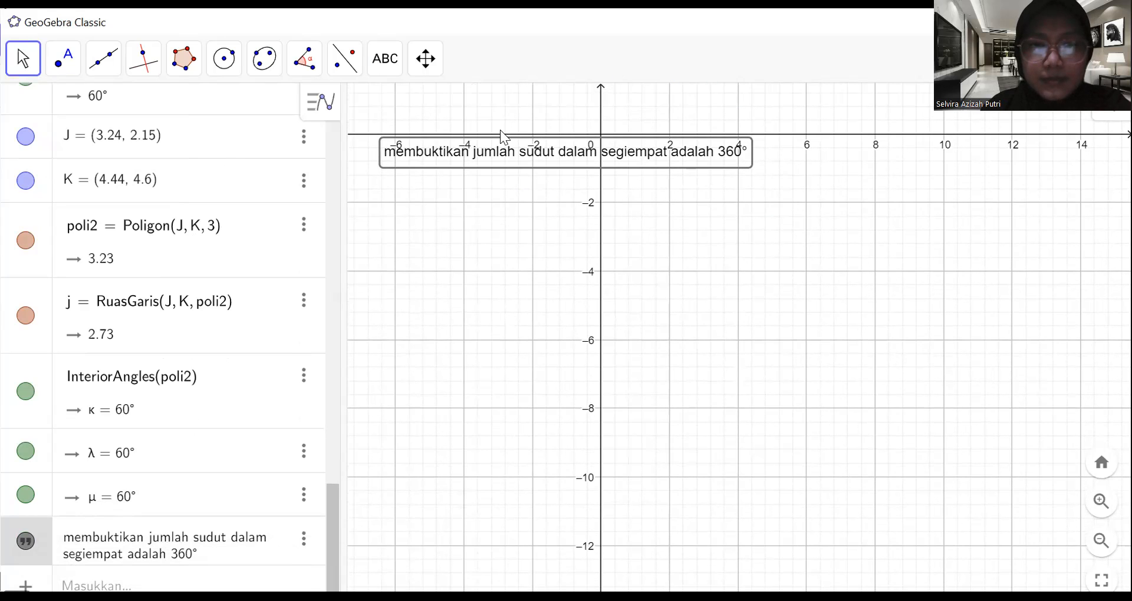
pyautogui.moveTo(501, 151); pyautogui.dragTo(497, 177)
pyautogui.rightClick(497, 176)
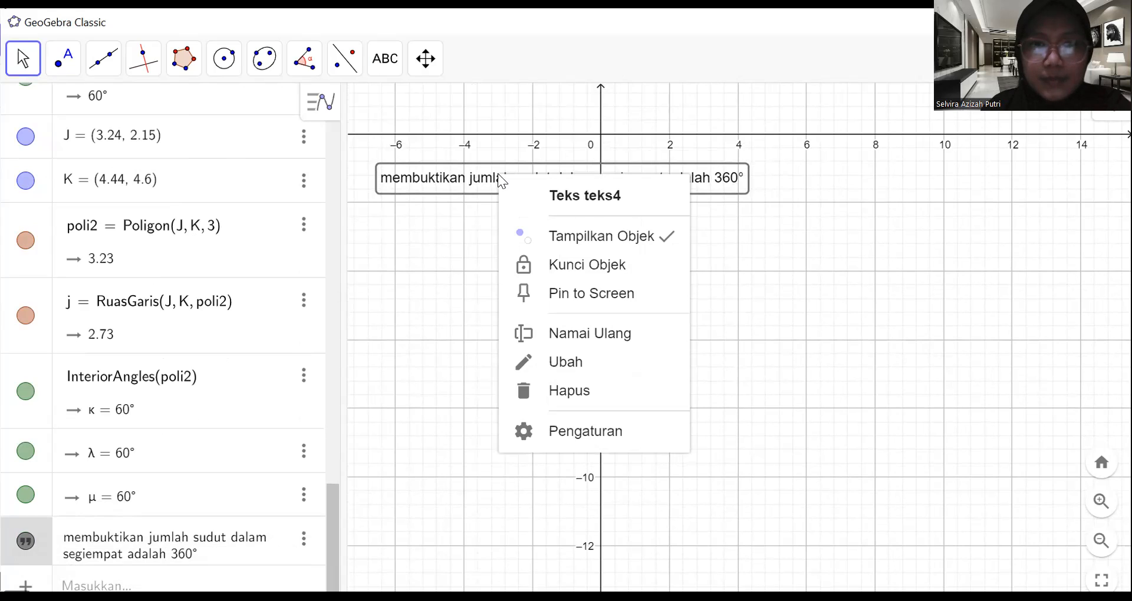
pyautogui.click(528, 271)
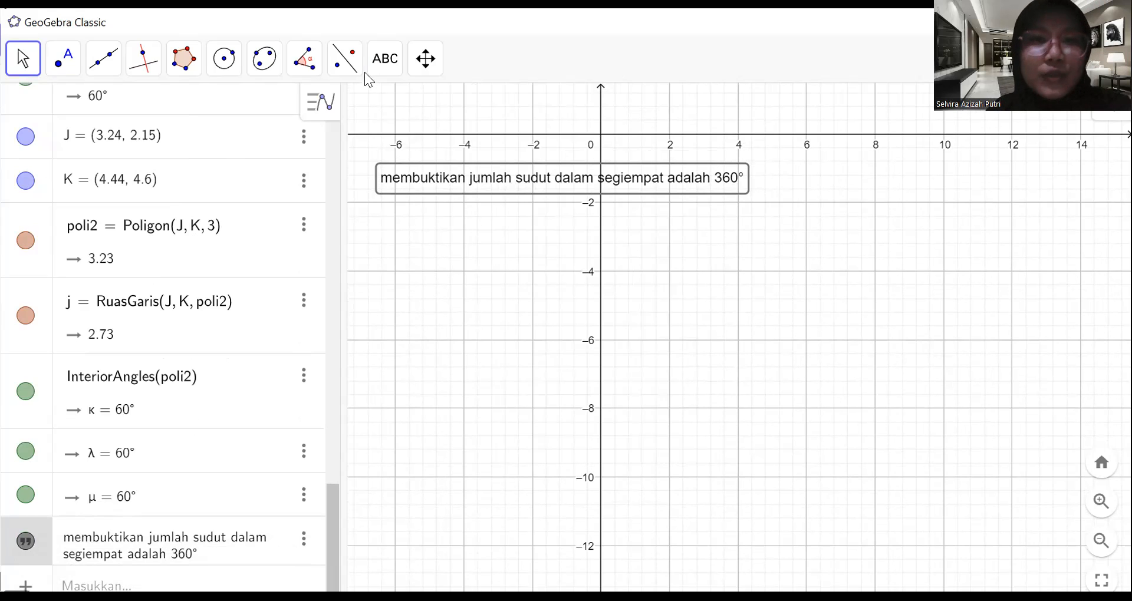
# Insert the text "segiempat sembarang" as a subtitle beneath the quadrilateral heading
pyautogui.click(385, 58)
pyautogui.click(393, 152)
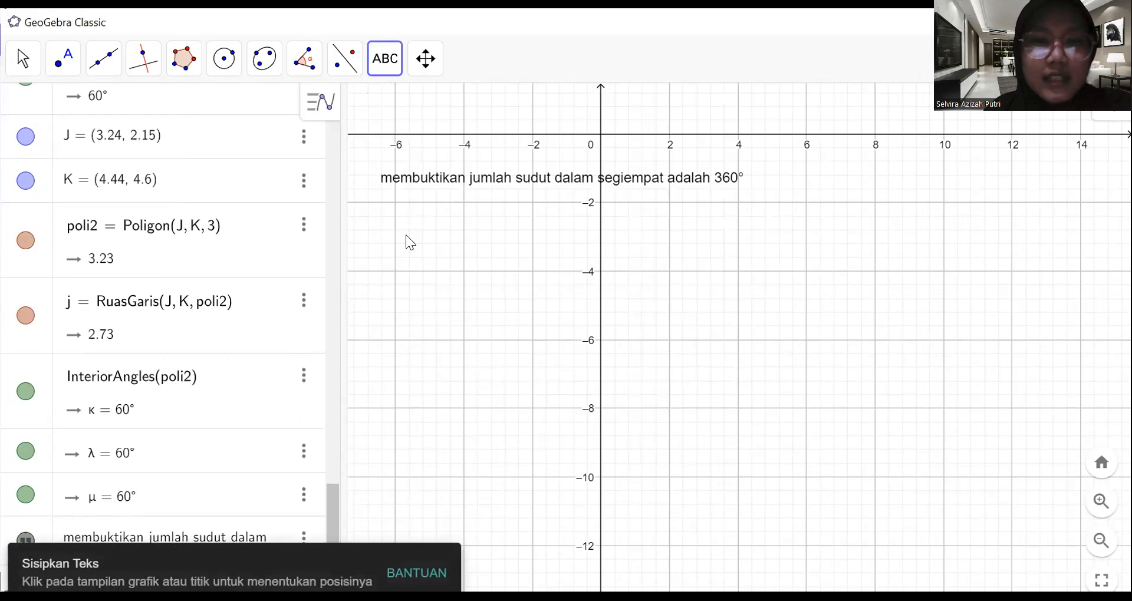
pyautogui.click(406, 236)
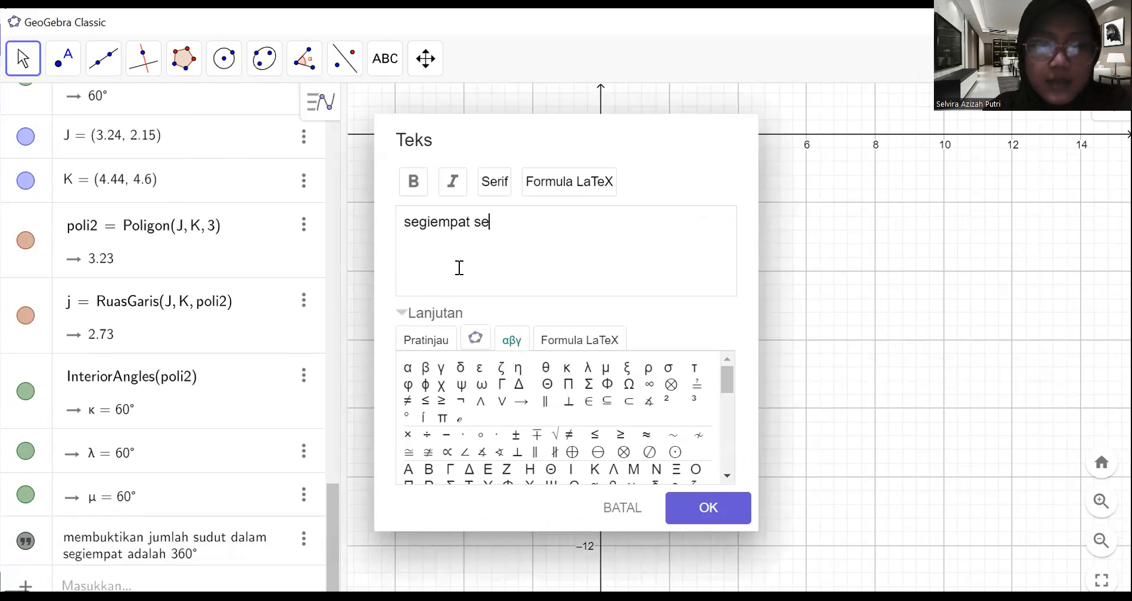
pyautogui.write('segiempat sembarang')
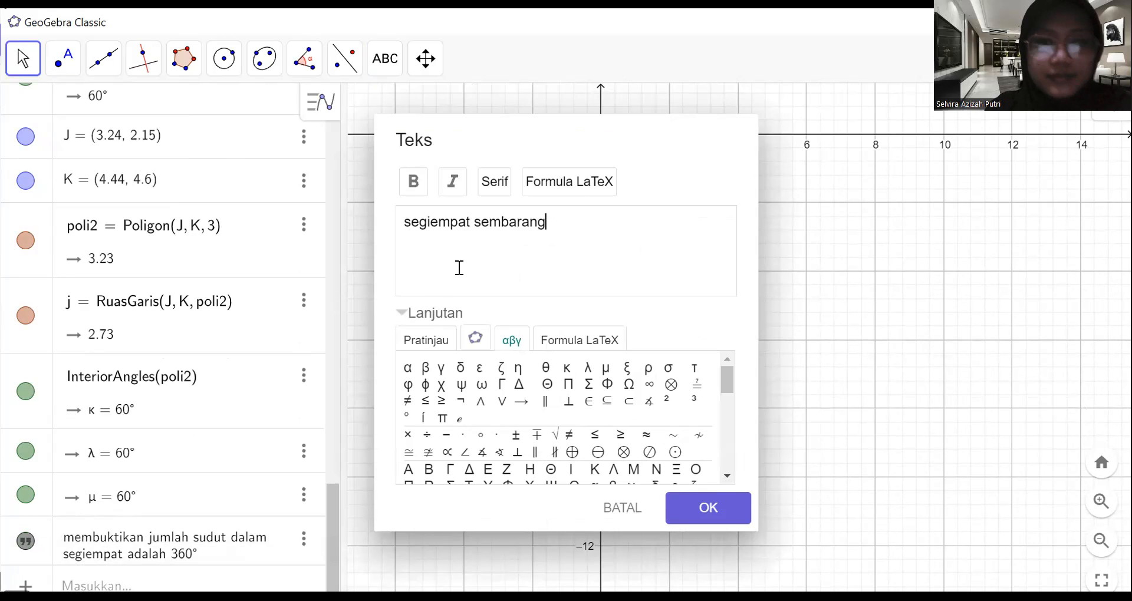
pyautogui.click(689, 513)
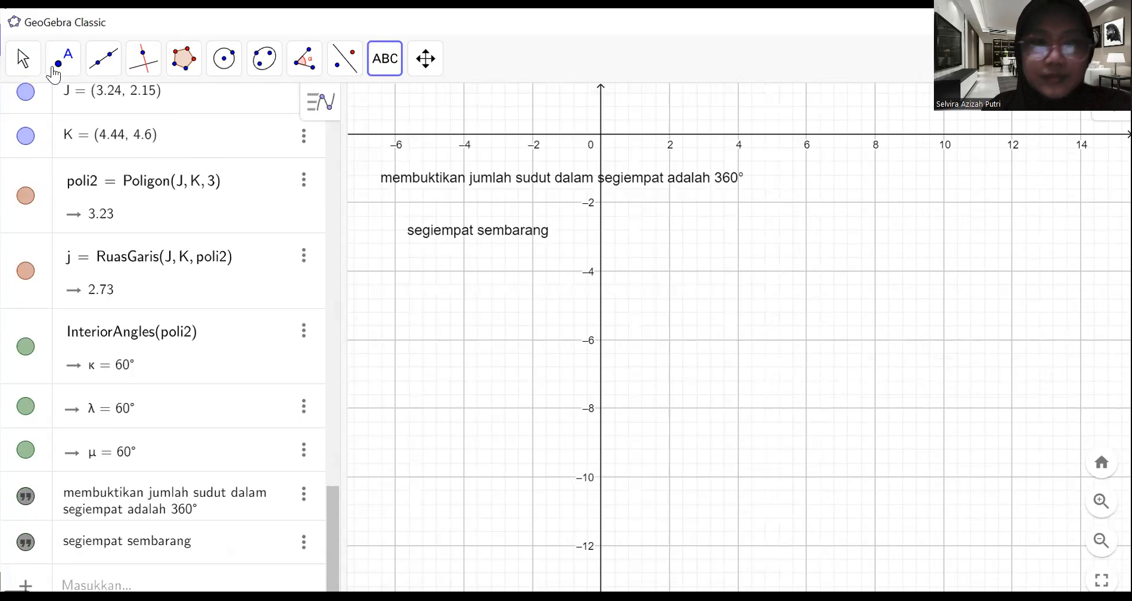
# Move the "segiempat sembarang" subtitle so its start roughly lines up with the start of the heading above it
pyautogui.click(24, 62)
pyautogui.click(52, 103)
pyautogui.moveTo(462, 239); pyautogui.dragTo(430, 229)
pyautogui.rightClick(430, 228)
pyautogui.click(479, 333)
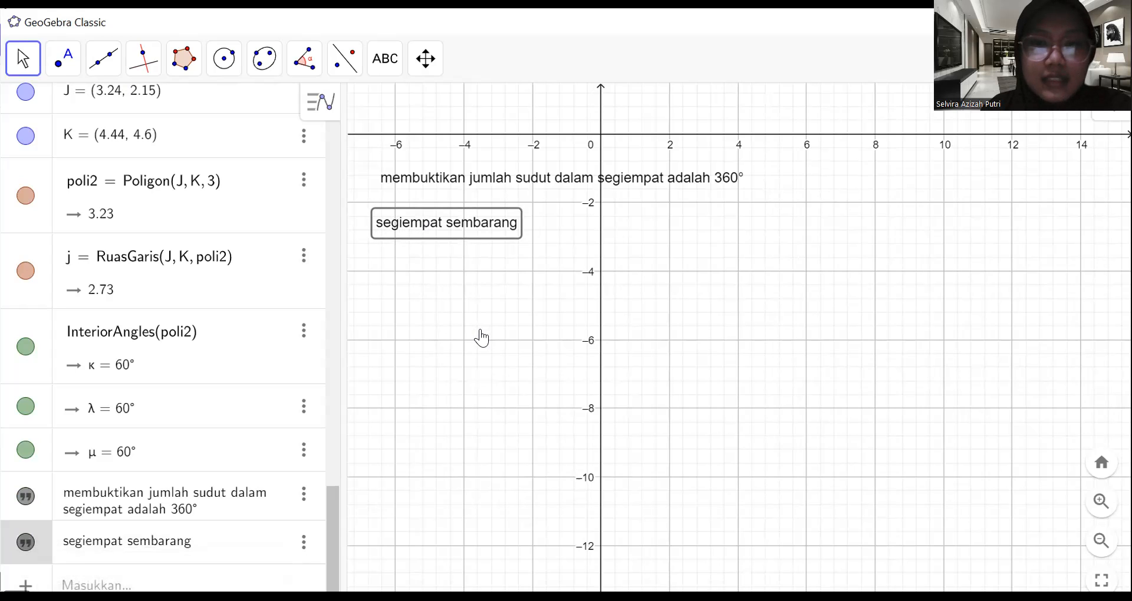
pyautogui.rightClick(455, 222)
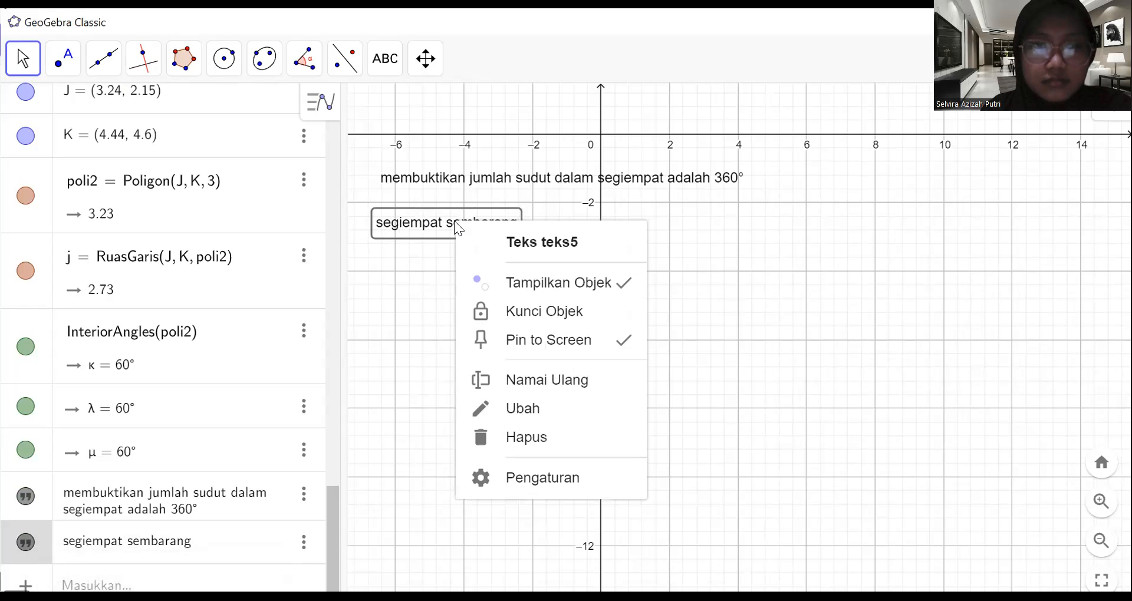
pyautogui.click(502, 349)
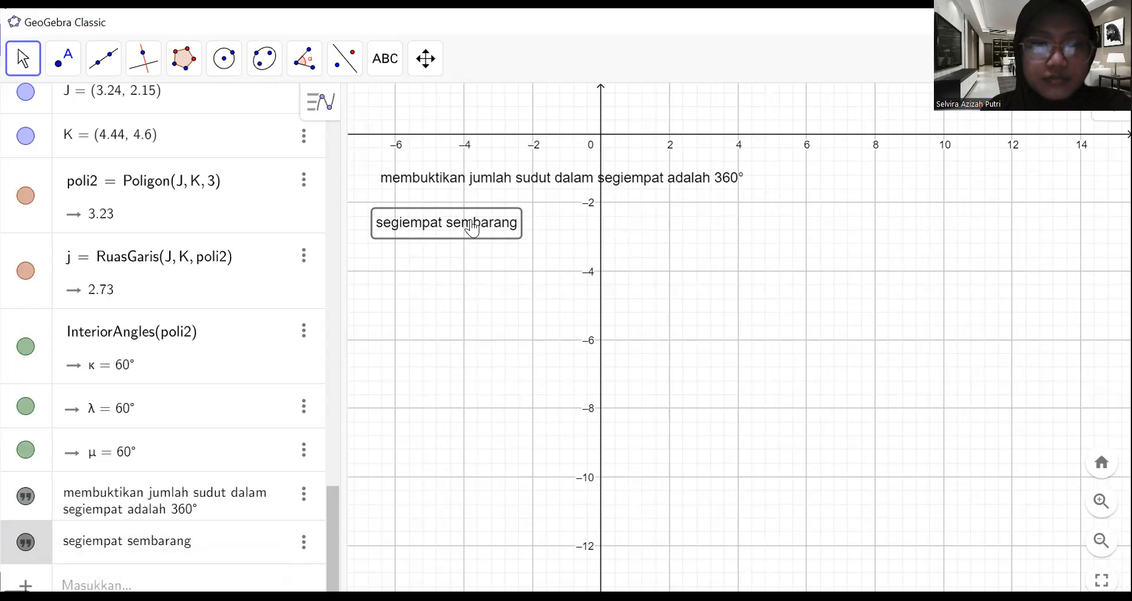
# Lock the "segiempat sembarang" subtitle in place
pyautogui.rightClick(472, 229)
pyautogui.click(502, 309)
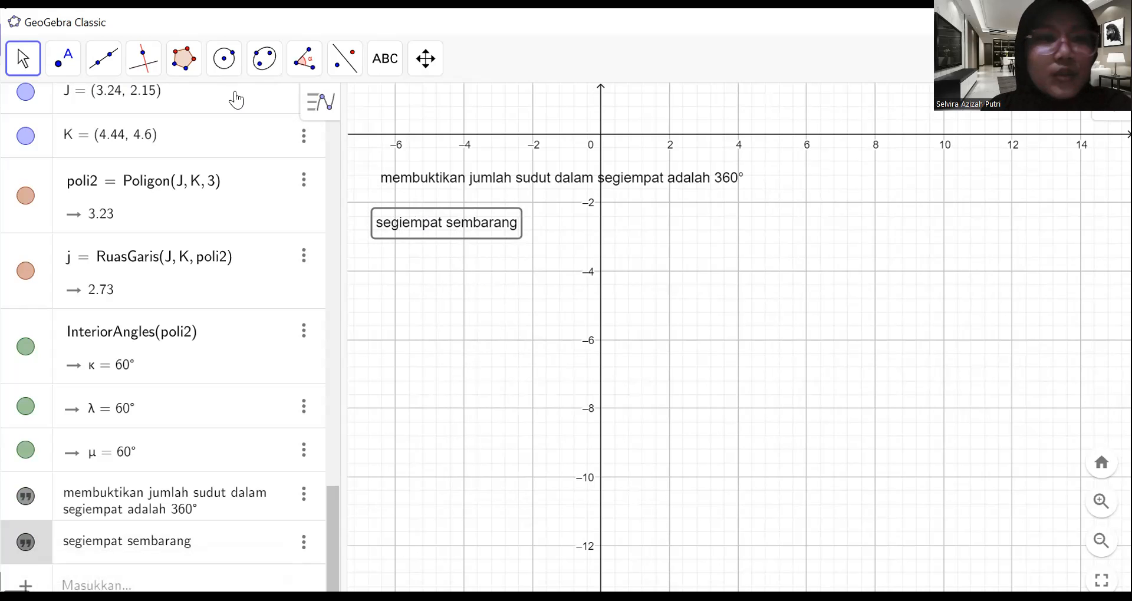
# Draw quadrilateral MNOP below its subtitle with vertices at about (-6.26, -6.23), (-6.31, -3.62), (-1.96, -3.64) and (-2, -6)
pyautogui.click(184, 58)
pyautogui.click(206, 110)
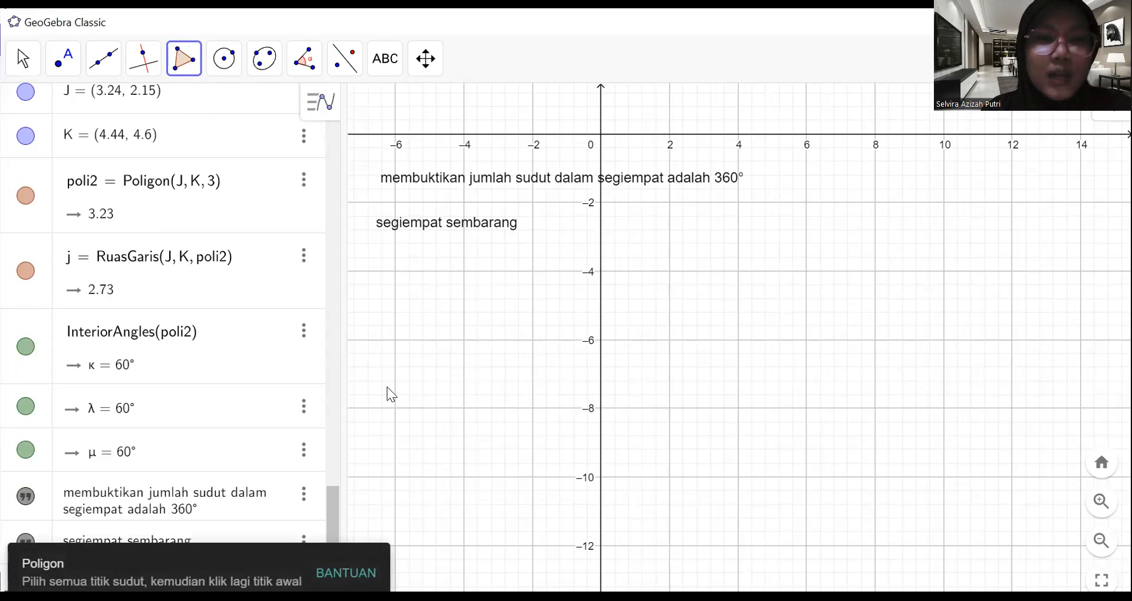
pyautogui.click(387, 347)
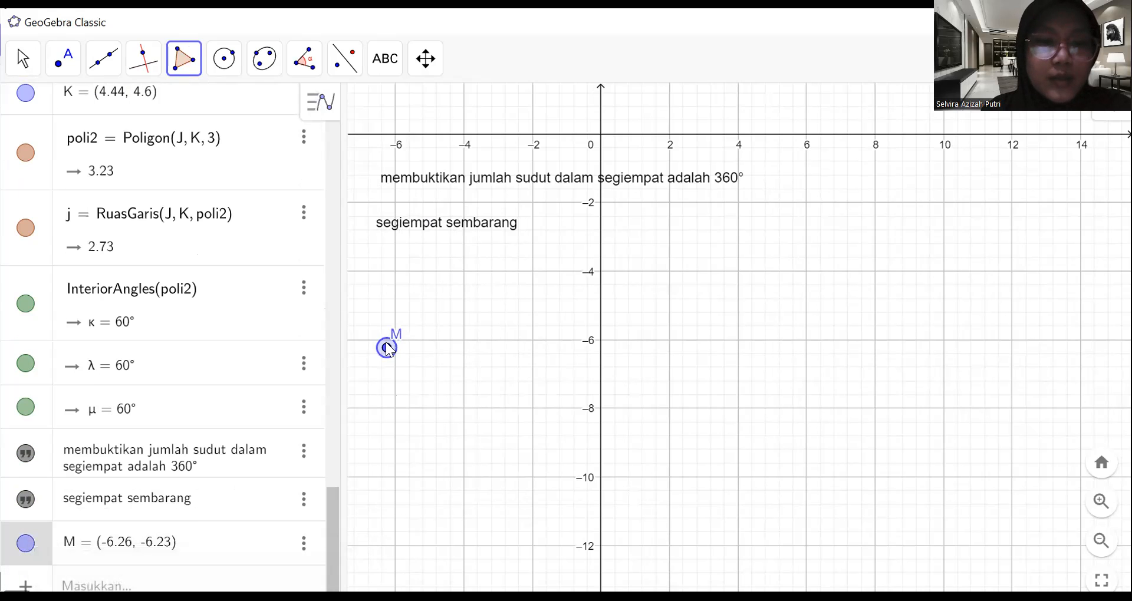
pyautogui.click(384, 258)
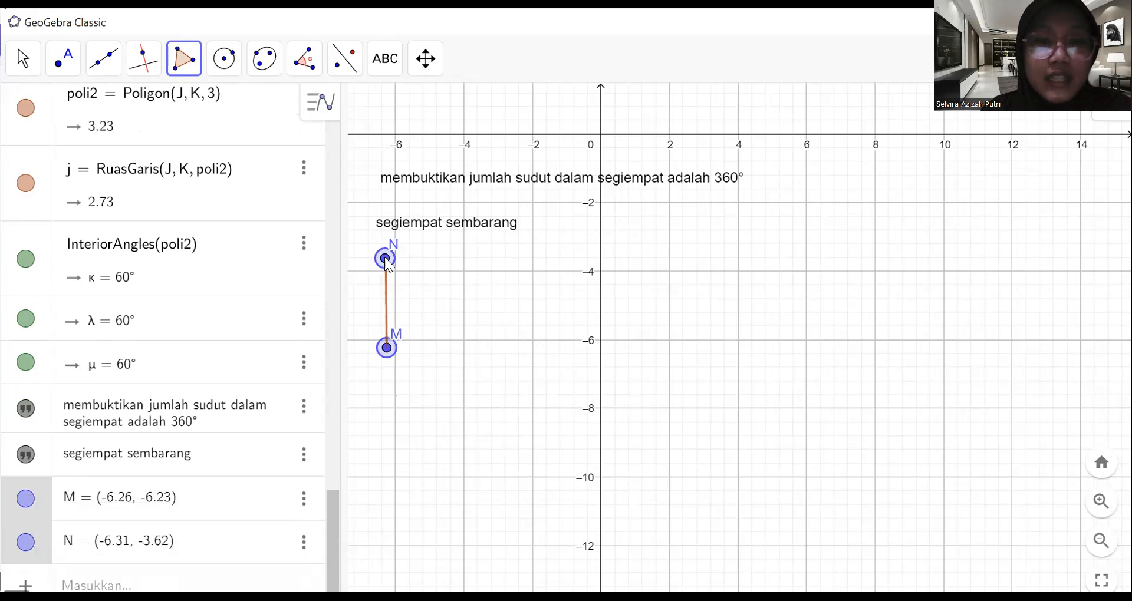
pyautogui.click(534, 258)
pyautogui.click(531, 341)
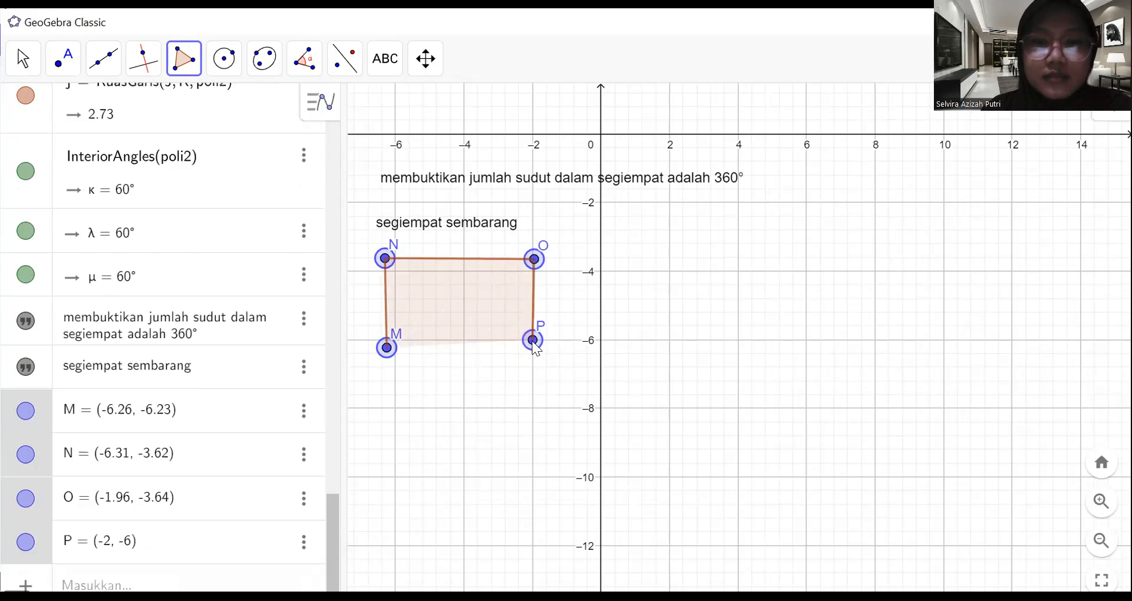
pyautogui.click(386, 348)
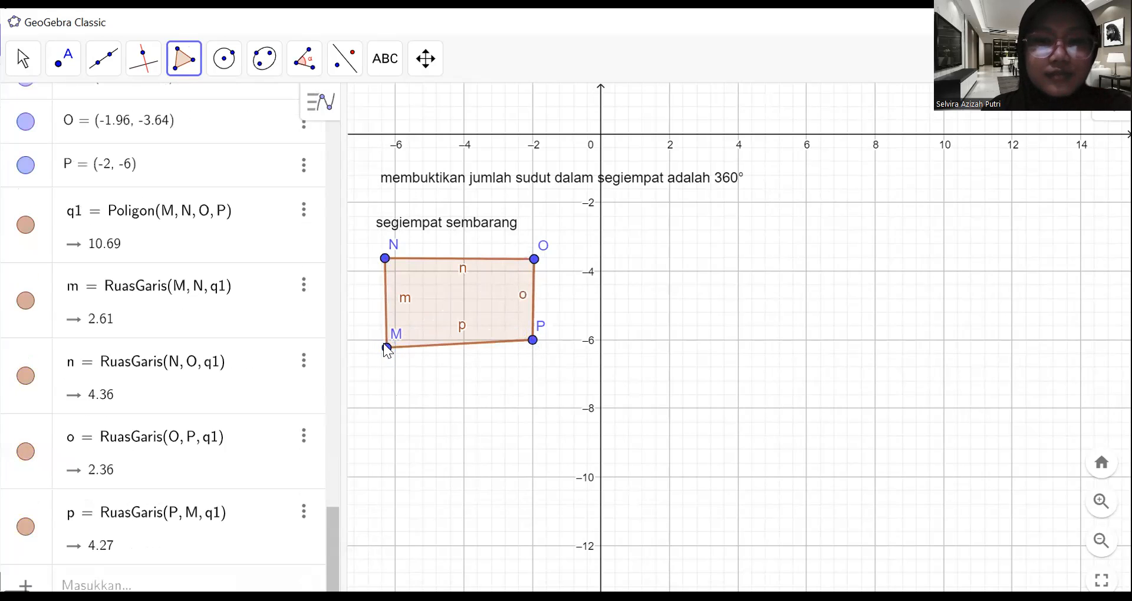
# Mark the four interior angles of quadrilateral MNOP at N, O, P and M, selecting three vertices for each angle
pyautogui.click(312, 69)
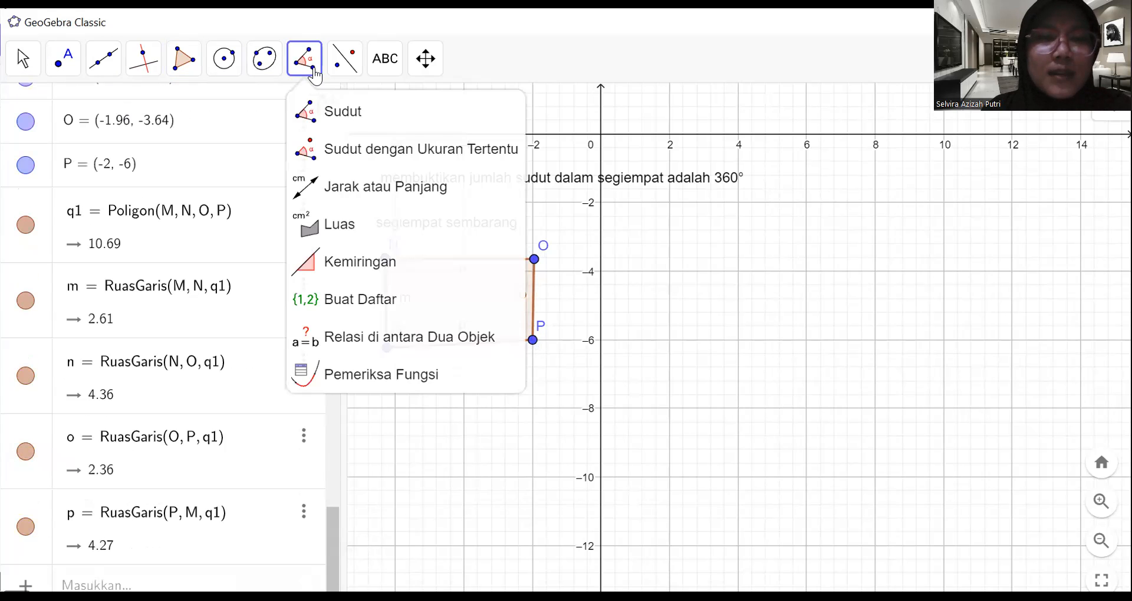
pyautogui.click(334, 113)
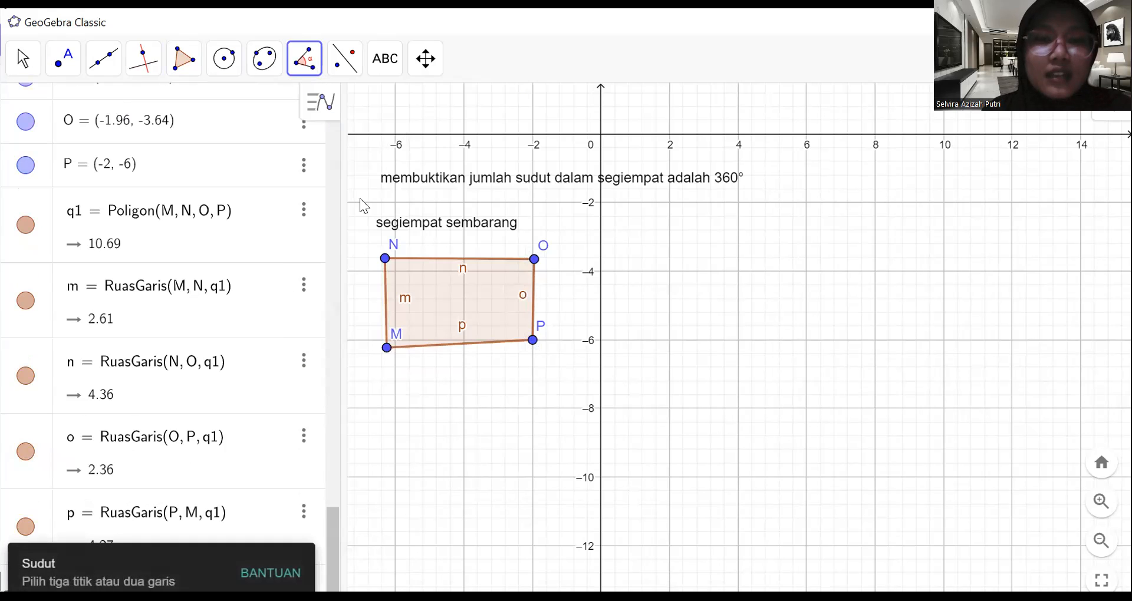
pyautogui.click(387, 348)
pyautogui.click(385, 259)
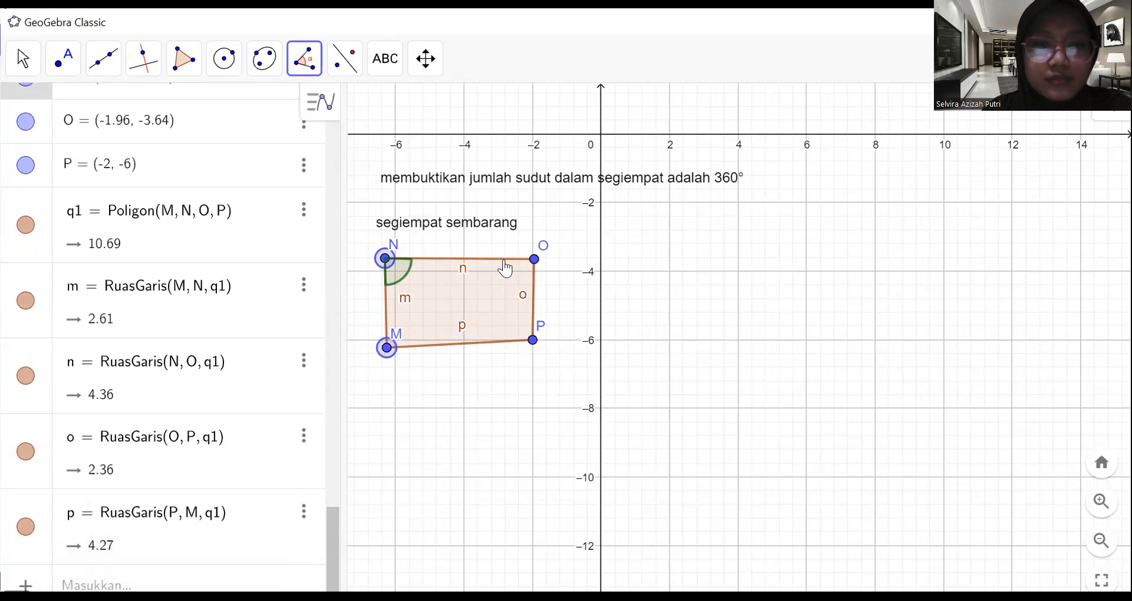
pyautogui.click(533, 260)
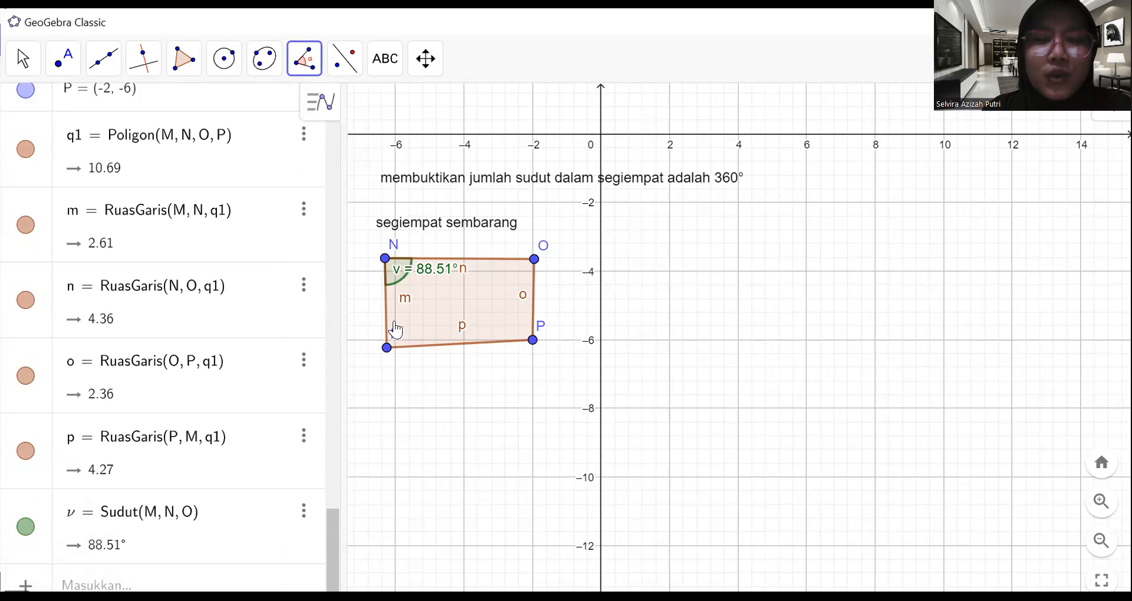
pyautogui.click(385, 259)
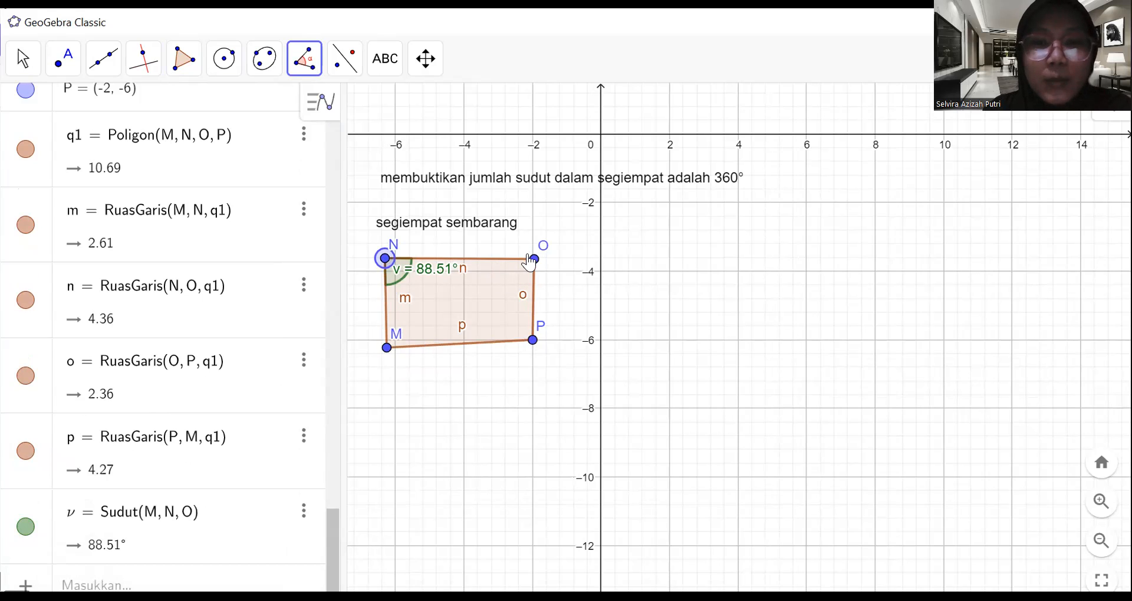
pyautogui.click(532, 342)
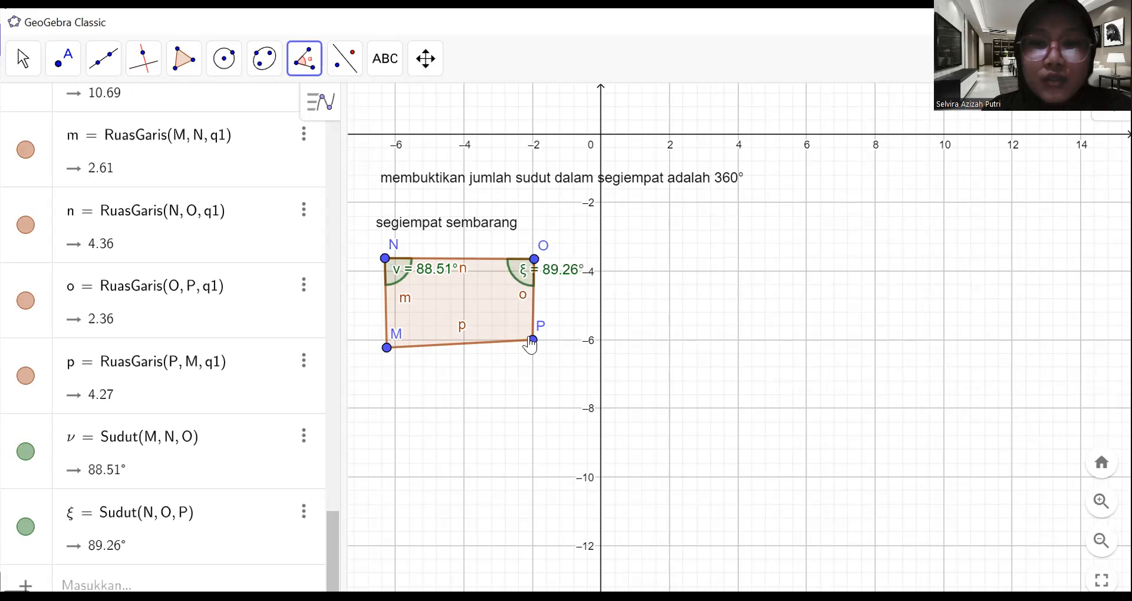
pyautogui.click(533, 260)
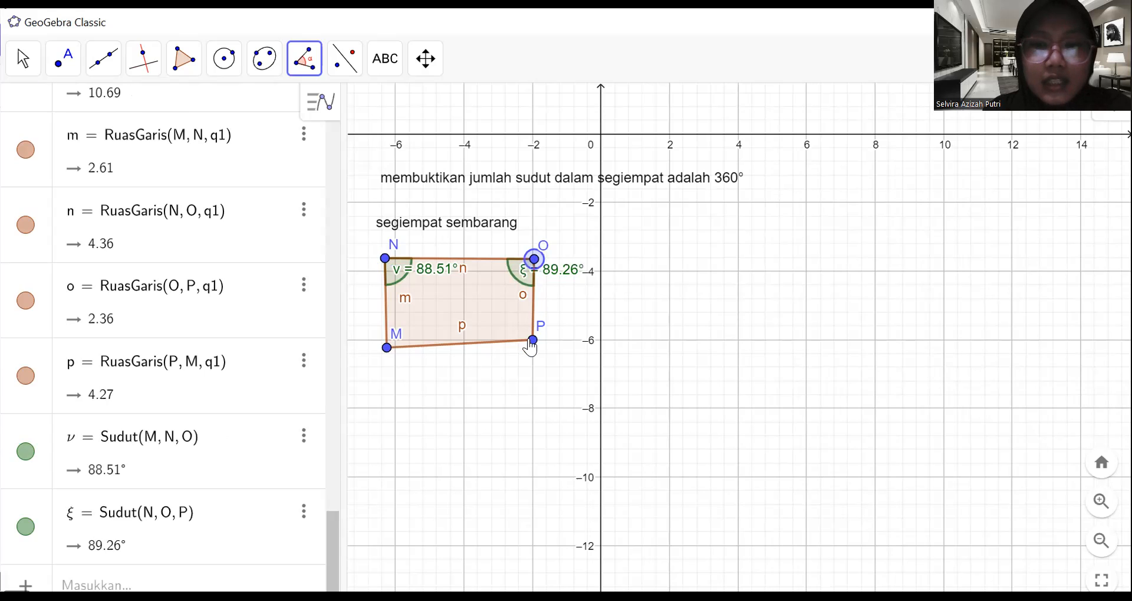
pyautogui.click(533, 340)
pyautogui.click(387, 348)
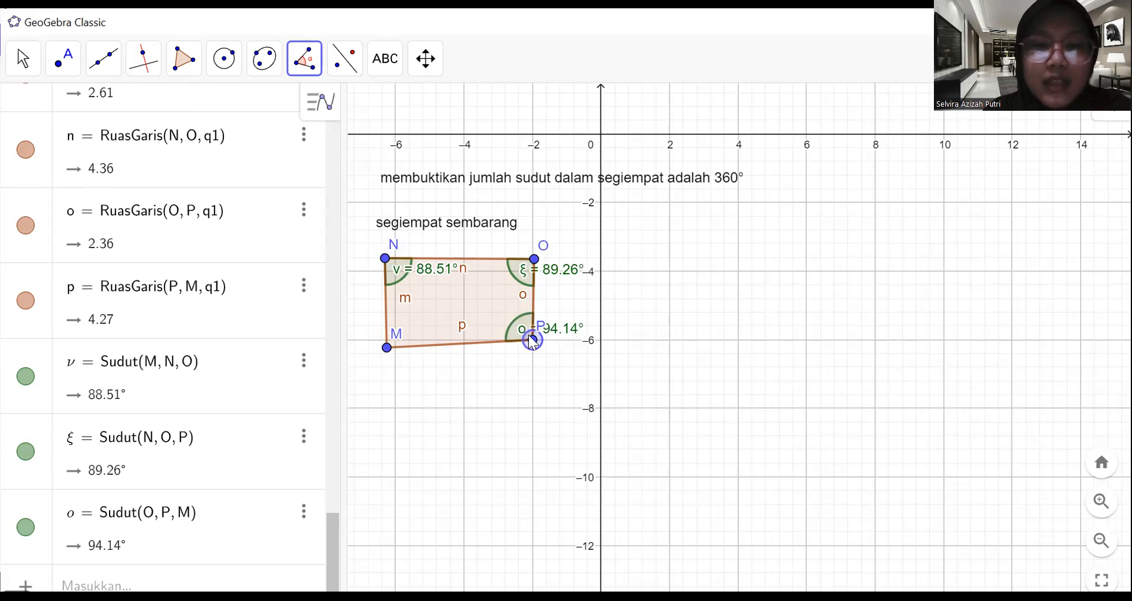
pyautogui.click(385, 259)
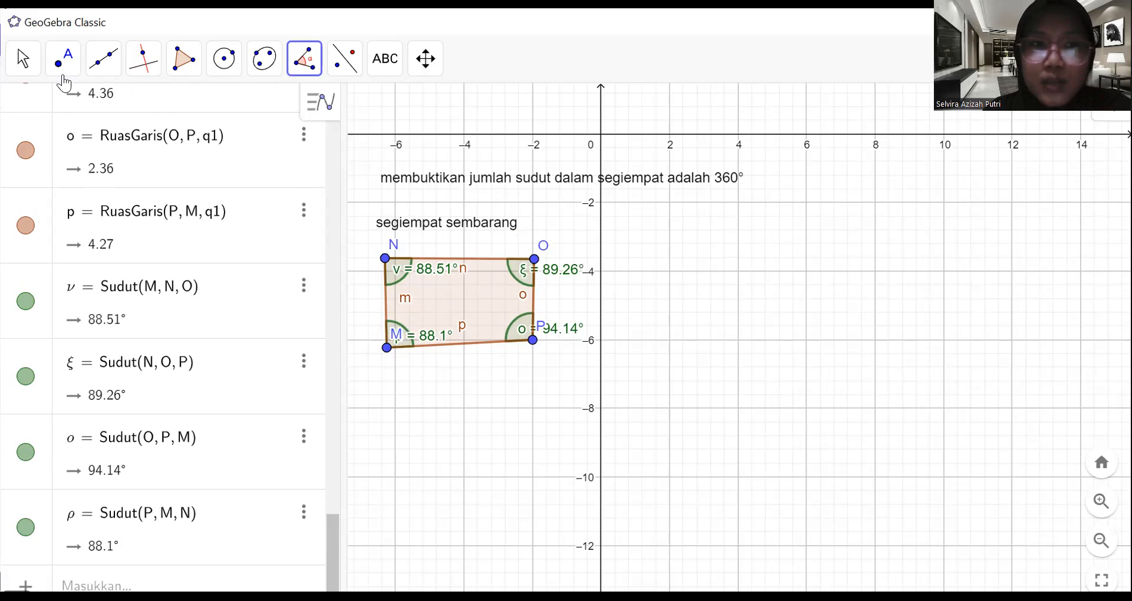
# Draw a second quadrilateral below MNOP with vertices at about (-6.26, -7.74), (-2.01, -7.58), (-2.03, -9.72) and (-6.39, -9.72)
pyautogui.click(184, 59)
pyautogui.moveTo(216, 79)
pyautogui.moveTo(186, 62)
pyautogui.click(250, 109)
pyautogui.click(387, 400)
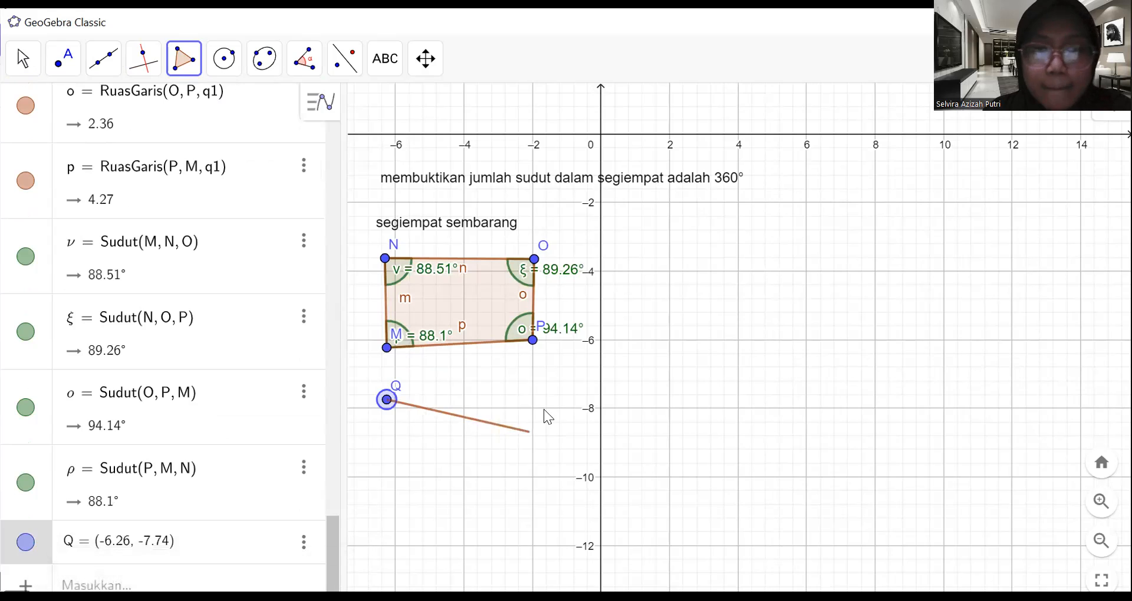
pyautogui.click(532, 394)
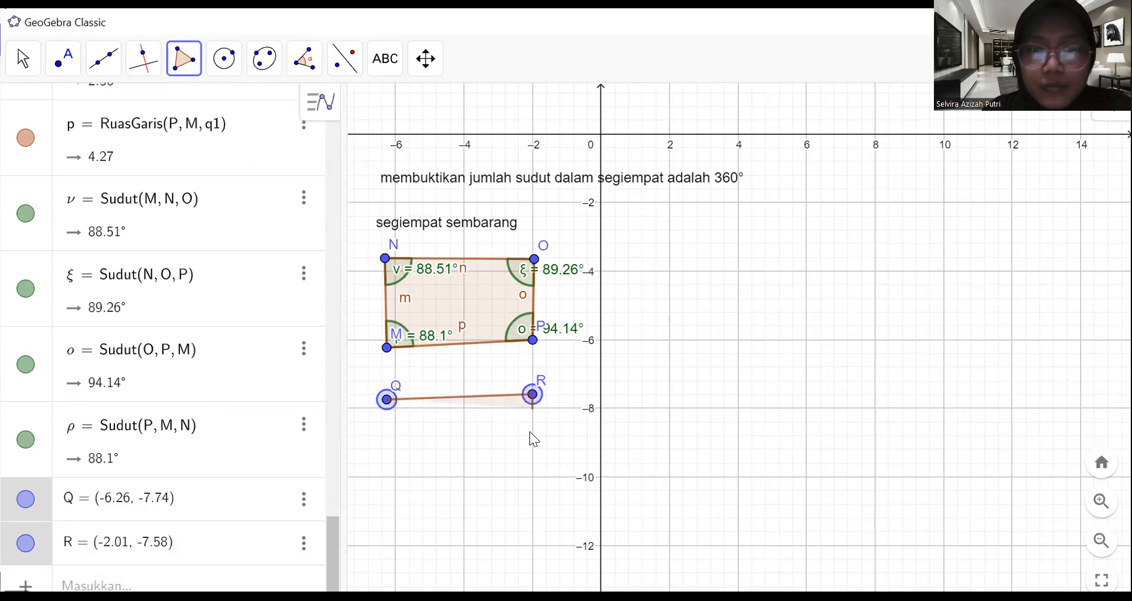
pyautogui.click(531, 468)
pyautogui.click(383, 467)
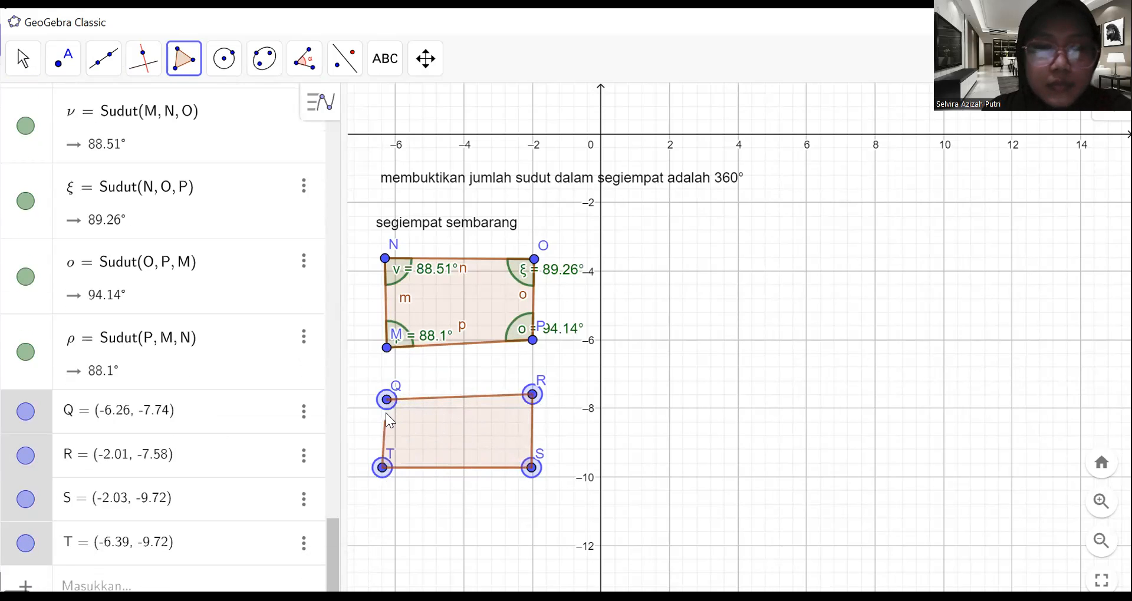
pyautogui.click(387, 400)
# Mark all interior angles of quadrilateral QRST at once by applying the Angle tool to the whole polygon
pyautogui.click(304, 58)
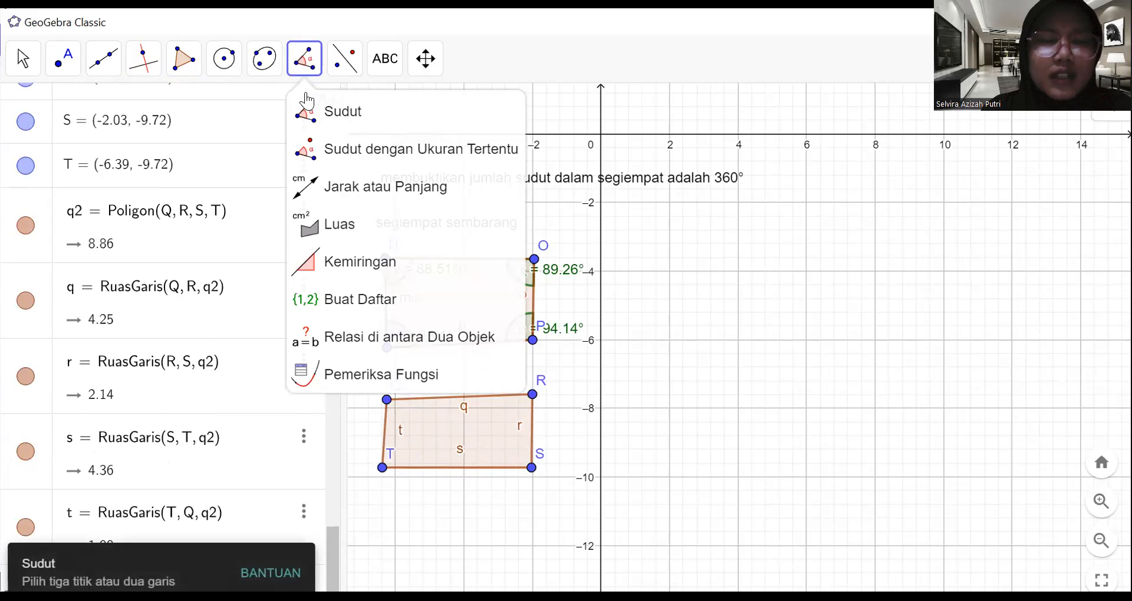
pyautogui.click(366, 111)
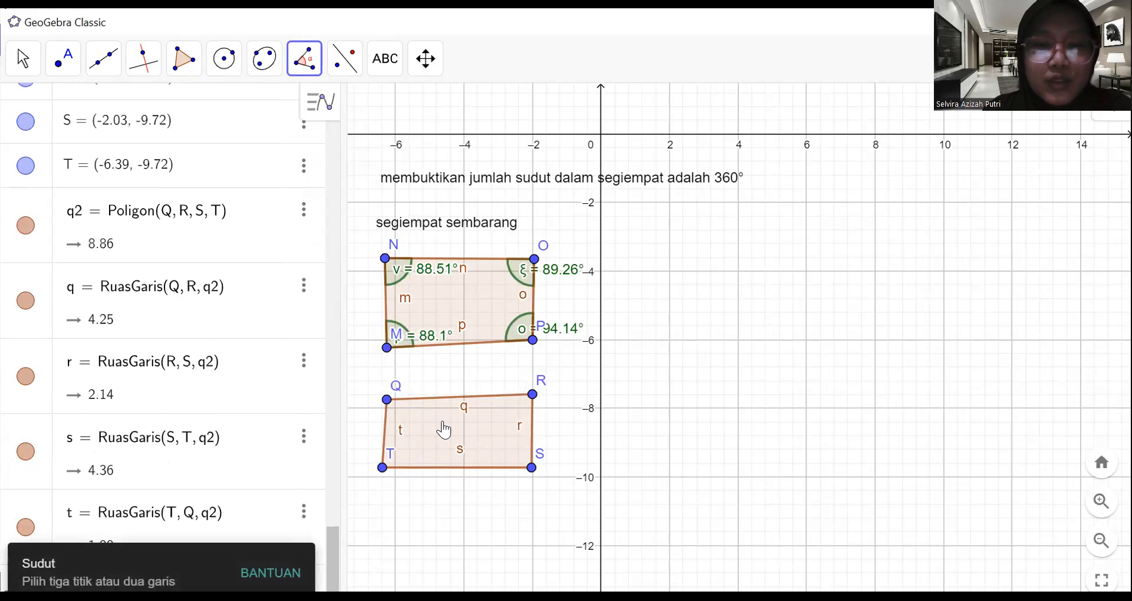
pyautogui.click(444, 430)
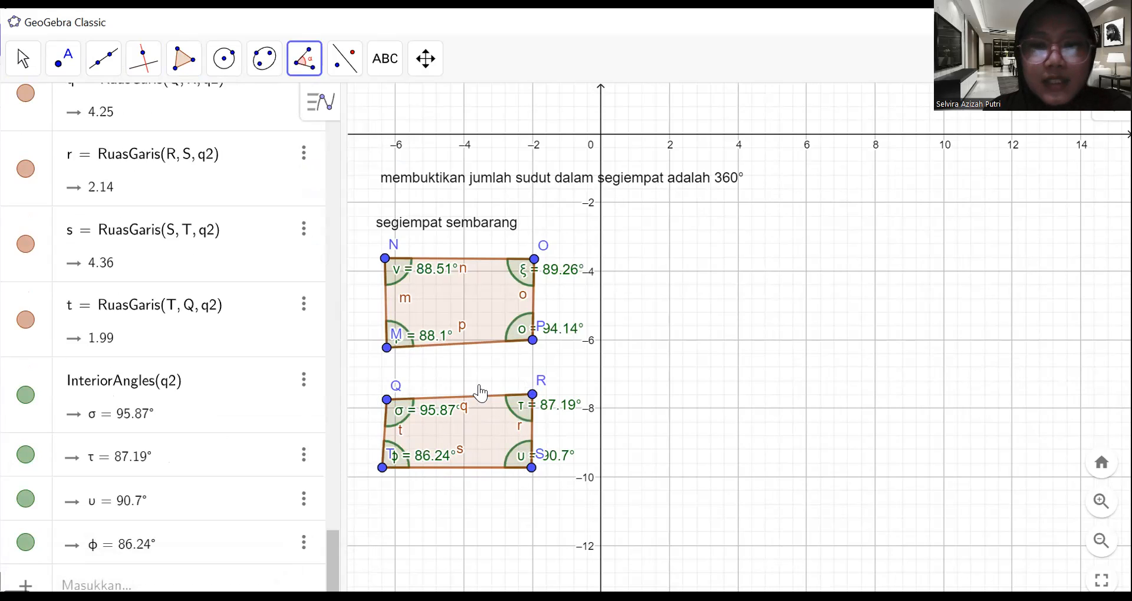
pyautogui.click(27, 57)
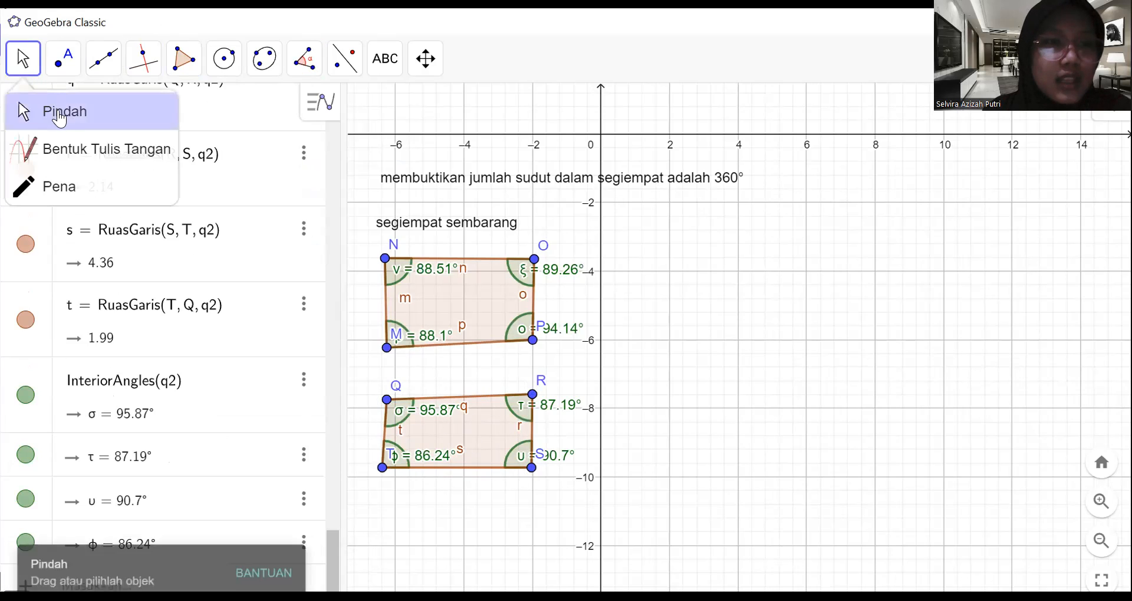
pyautogui.click(36, 108)
# Insert the text "segiempat beraturan" across the vertical axis from the "segiempat sembarang" subtitle
pyautogui.click(385, 58)
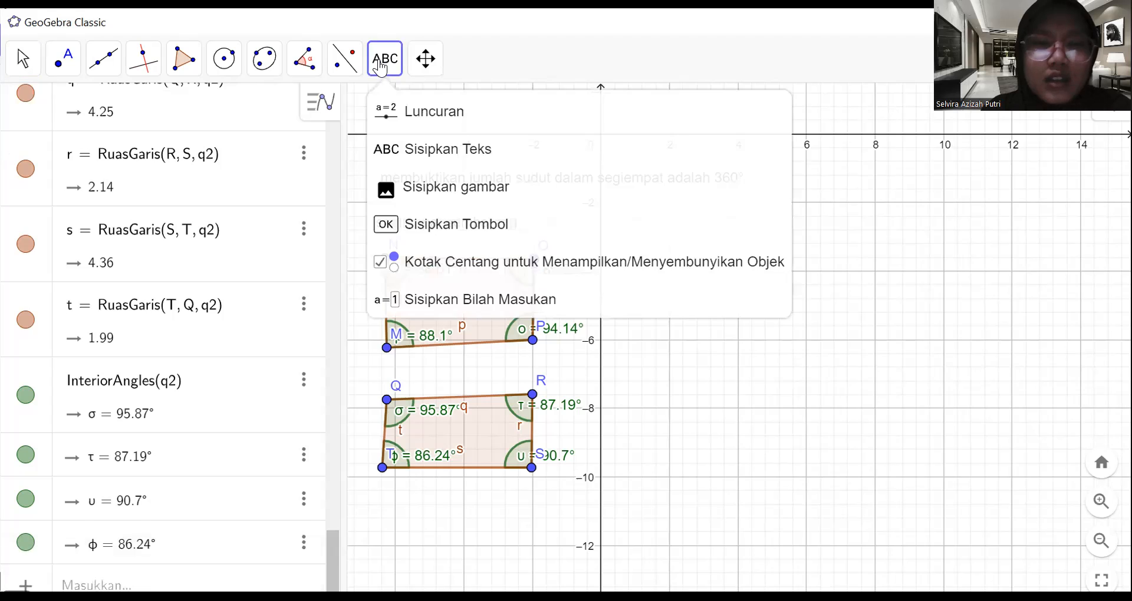
pyautogui.click(397, 165)
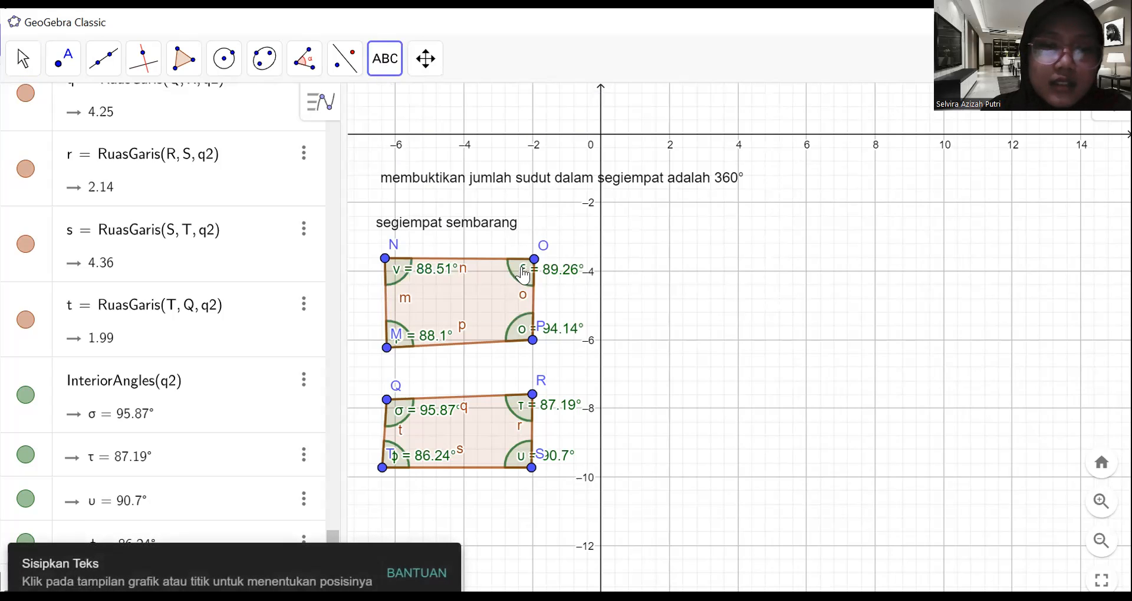
pyautogui.click(657, 201)
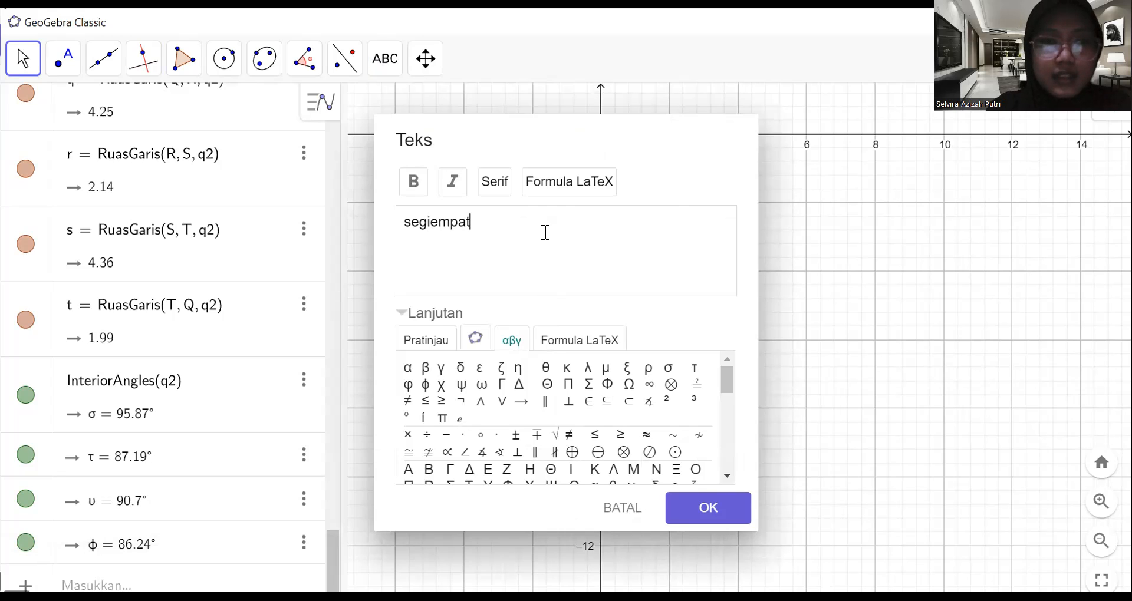
pyautogui.write('segiempat beraturan')
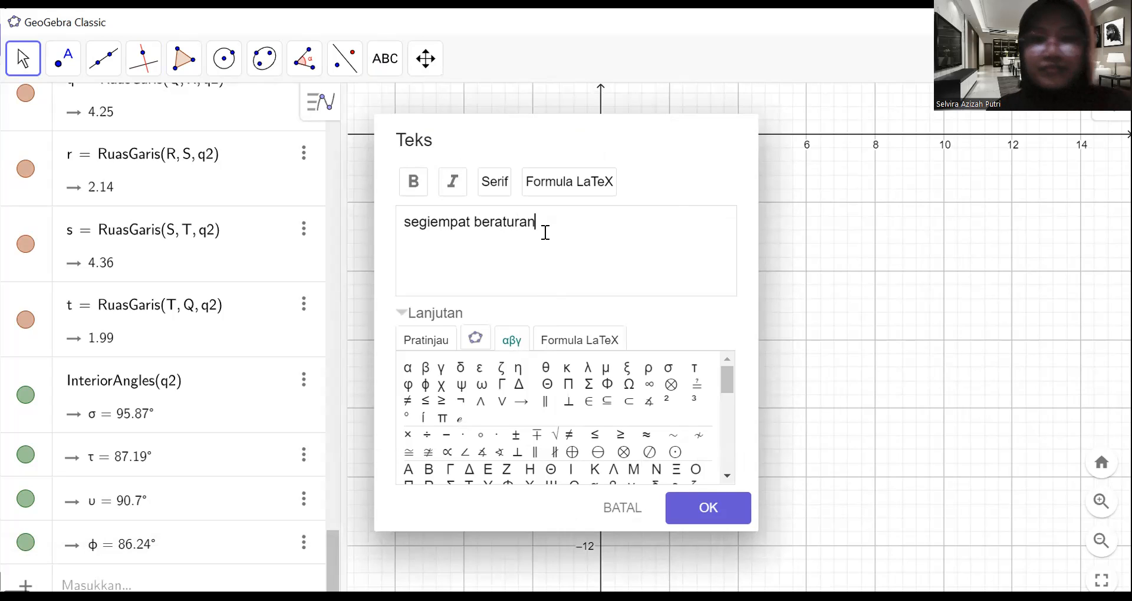
pyautogui.click(677, 507)
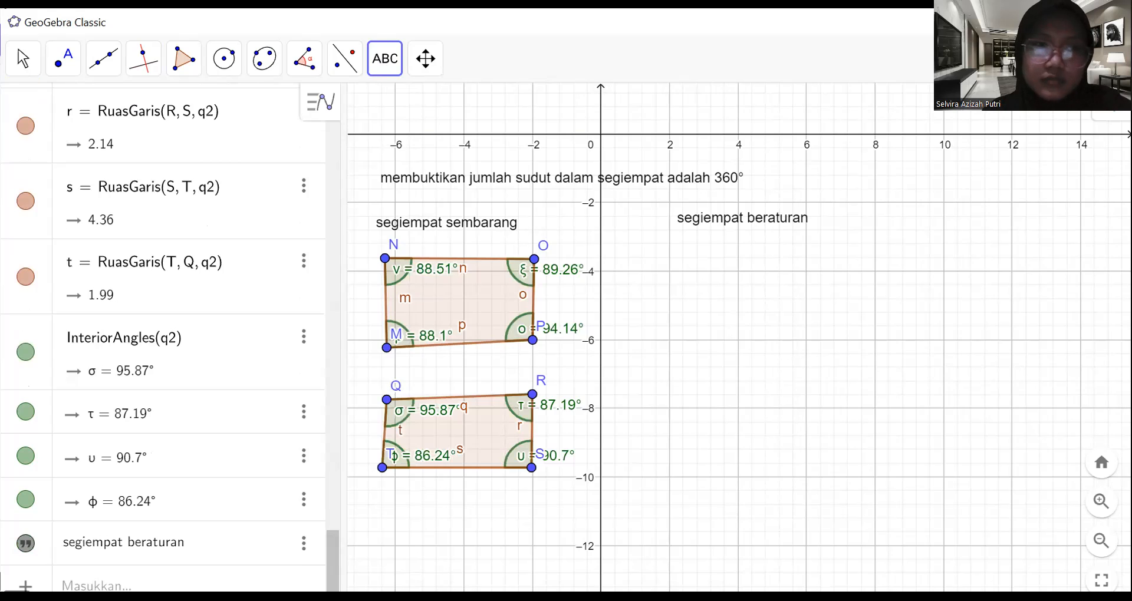
# Lower the "segiempat beraturan" subtitle slightly to line up with the "segiempat sembarang" subtitle and lock it in place
pyautogui.click(21, 59)
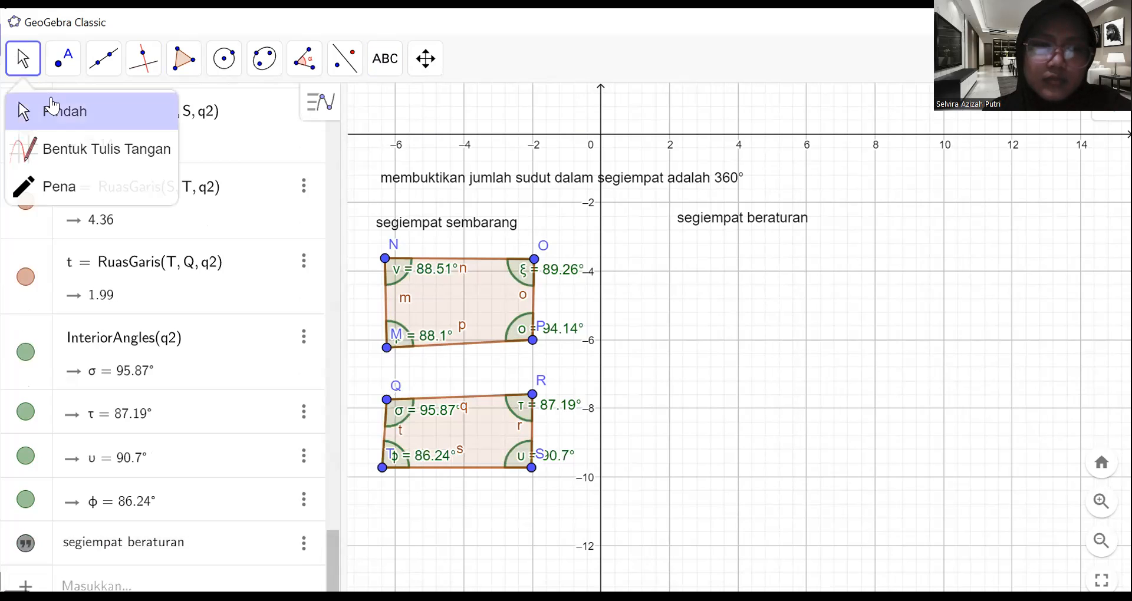
pyautogui.click(746, 228)
pyautogui.moveTo(745, 229); pyautogui.dragTo(748, 239)
pyautogui.rightClick(744, 225)
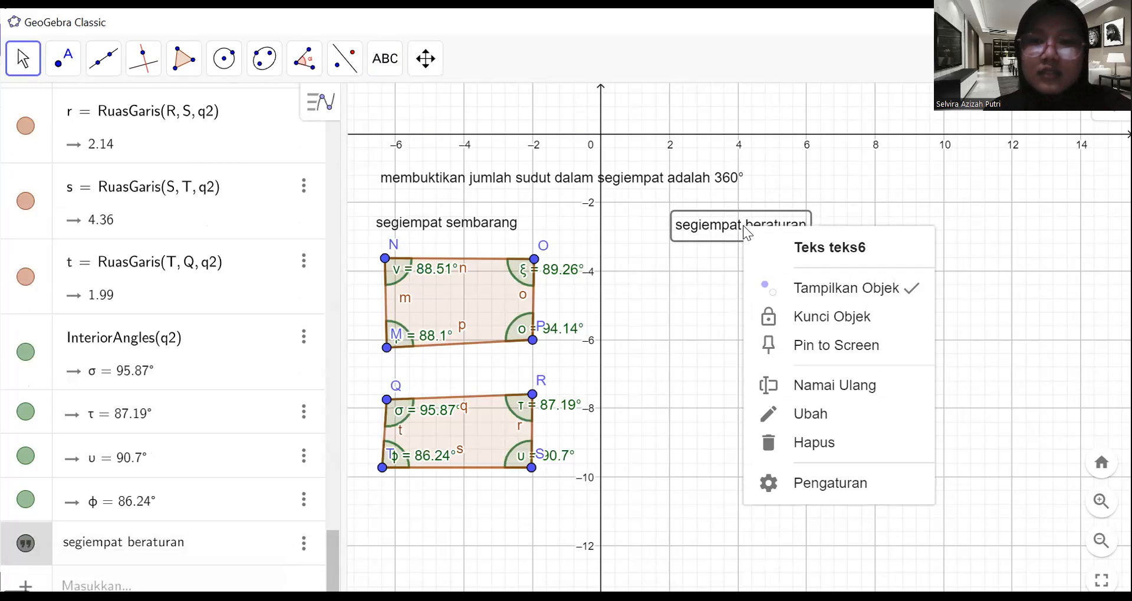
pyautogui.click(790, 323)
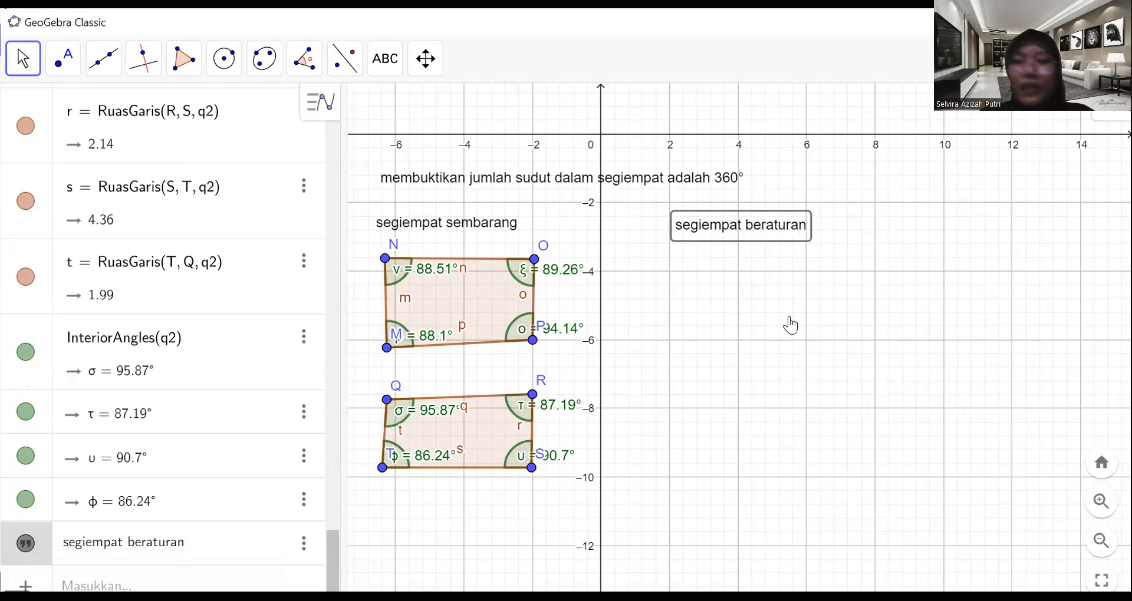
# Draw a regular polygon with 4 vertices, its base running from about (2.37, -4.3) to (5.92, -4.3)
pyautogui.click(184, 58)
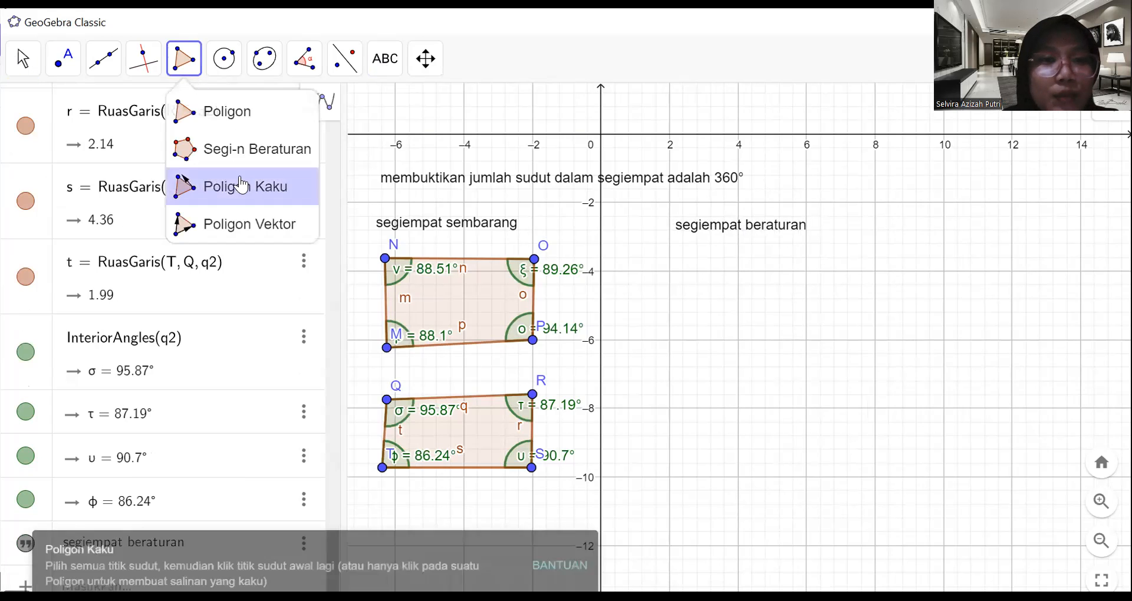
pyautogui.click(239, 148)
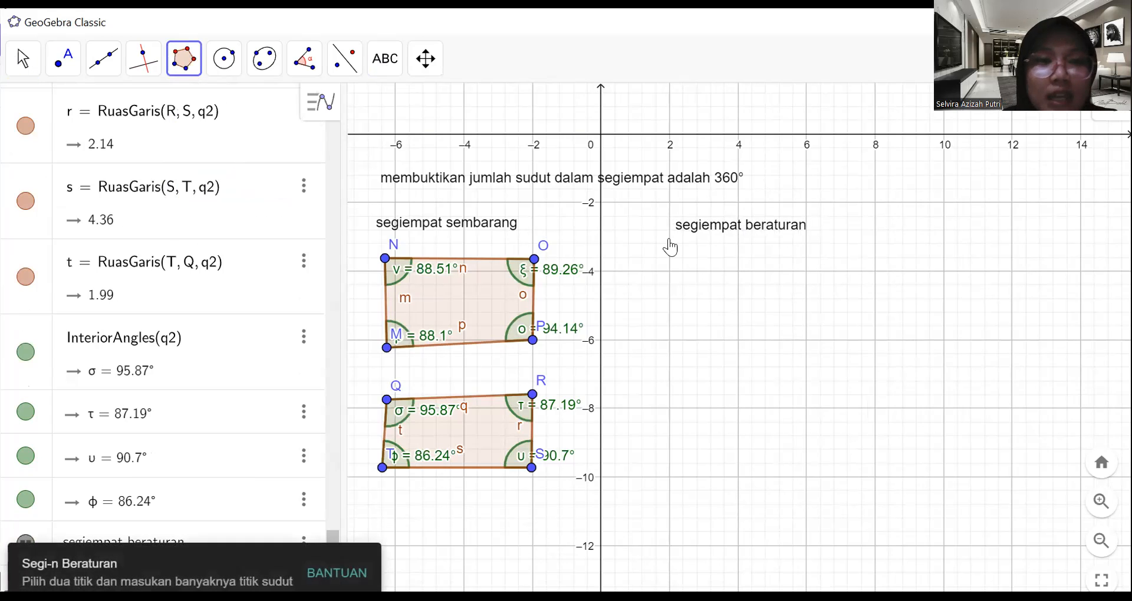
pyautogui.click(682, 281)
pyautogui.click(804, 282)
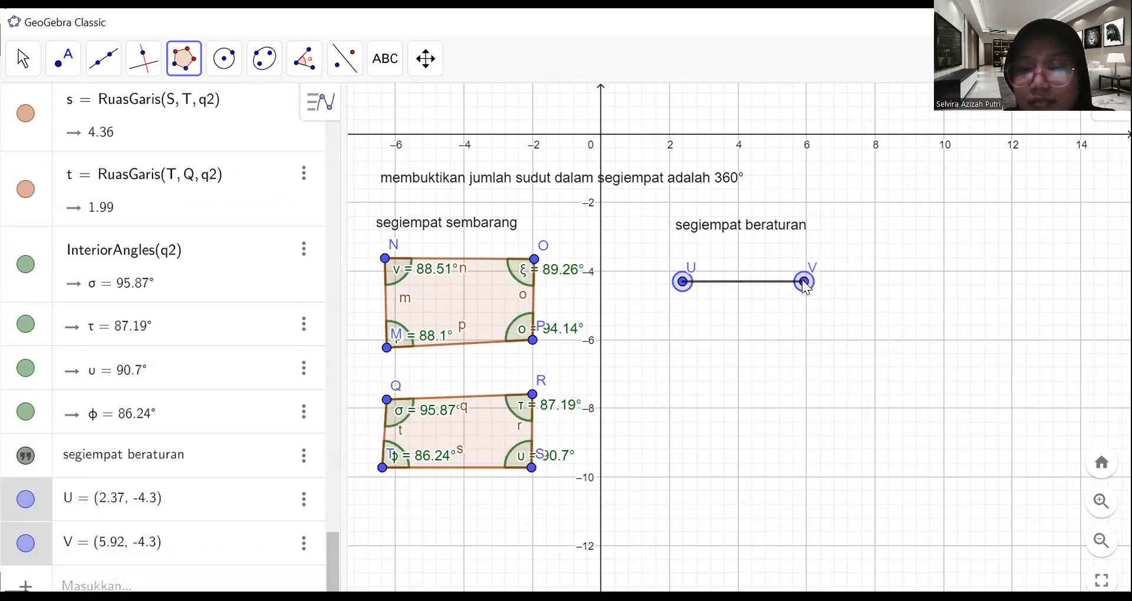
pyautogui.click(737, 387)
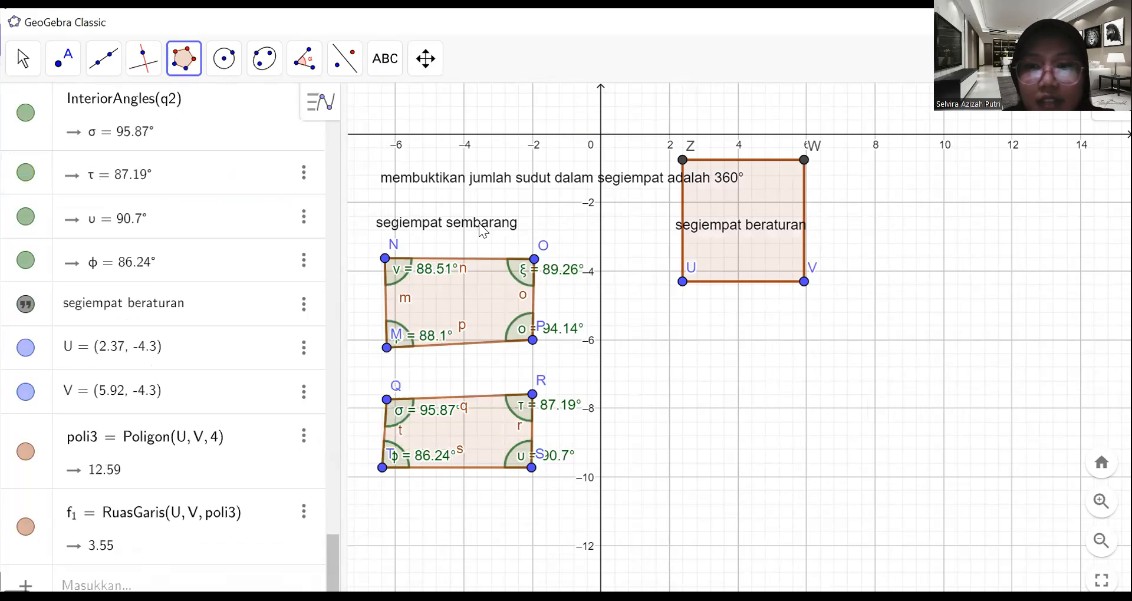
# Move the square below the "segiempat beraturan" subtitle so its base runs from about (2.45, -7.61) to (6, -7.61)
pyautogui.click(23, 59)
pyautogui.click(18, 107)
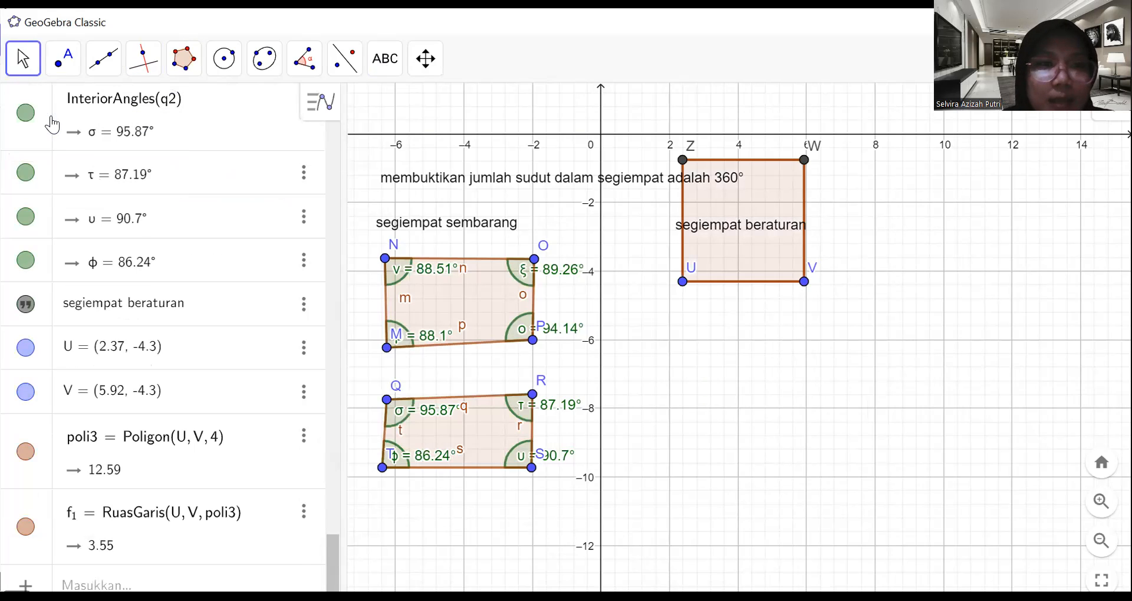
pyautogui.moveTo(702, 204); pyautogui.dragTo(713, 321)
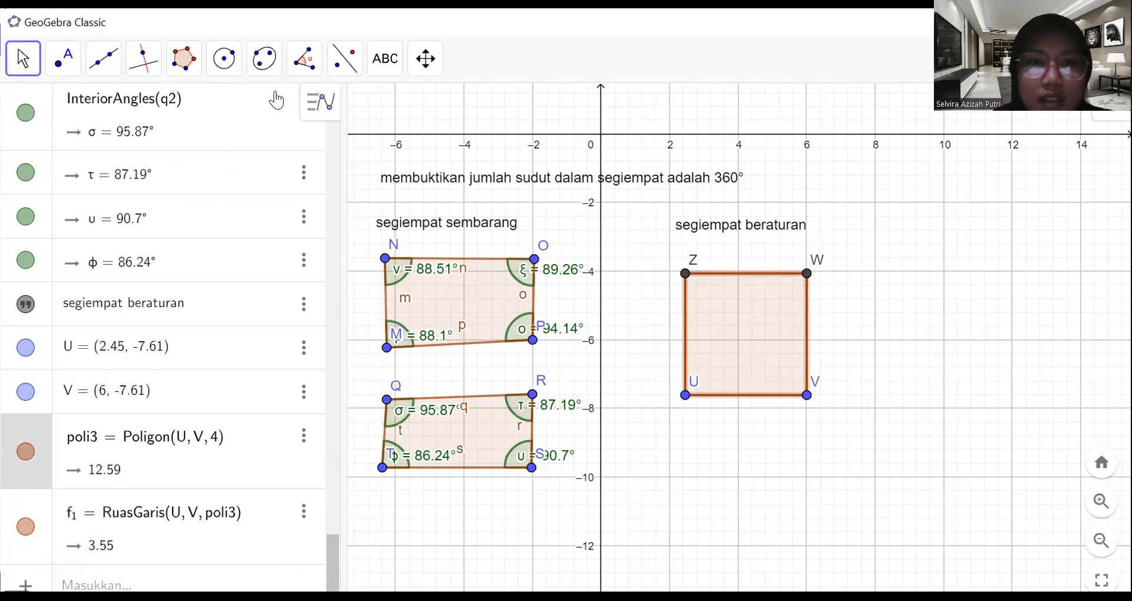
# Mark the four interior angles of square UVWZ at Z, W, V and U, selecting three vertices for each angle
pyautogui.click(301, 61)
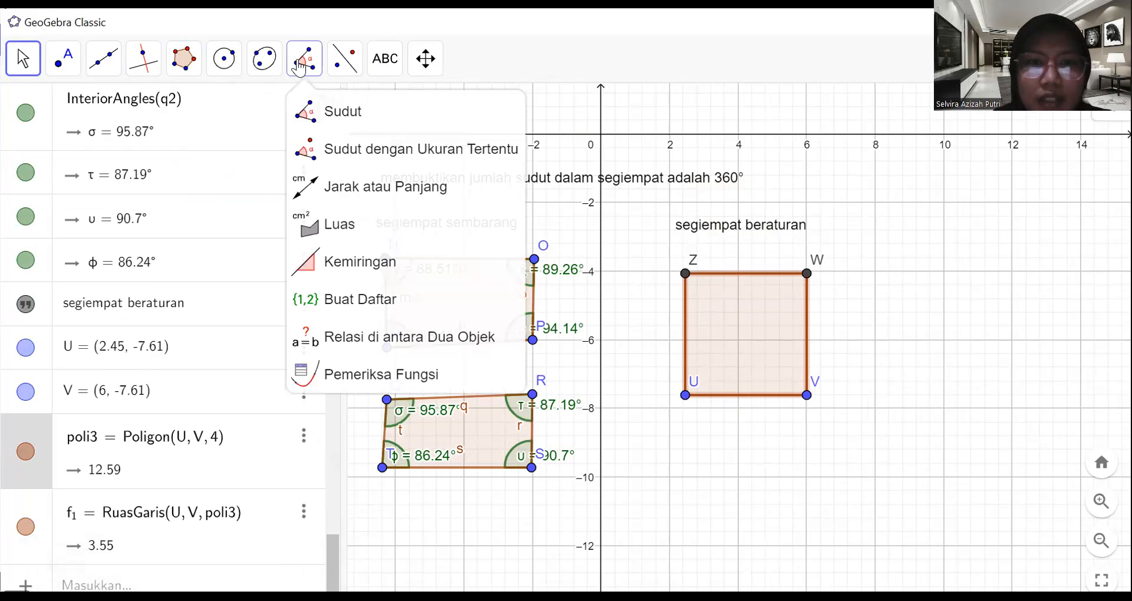
pyautogui.click(334, 112)
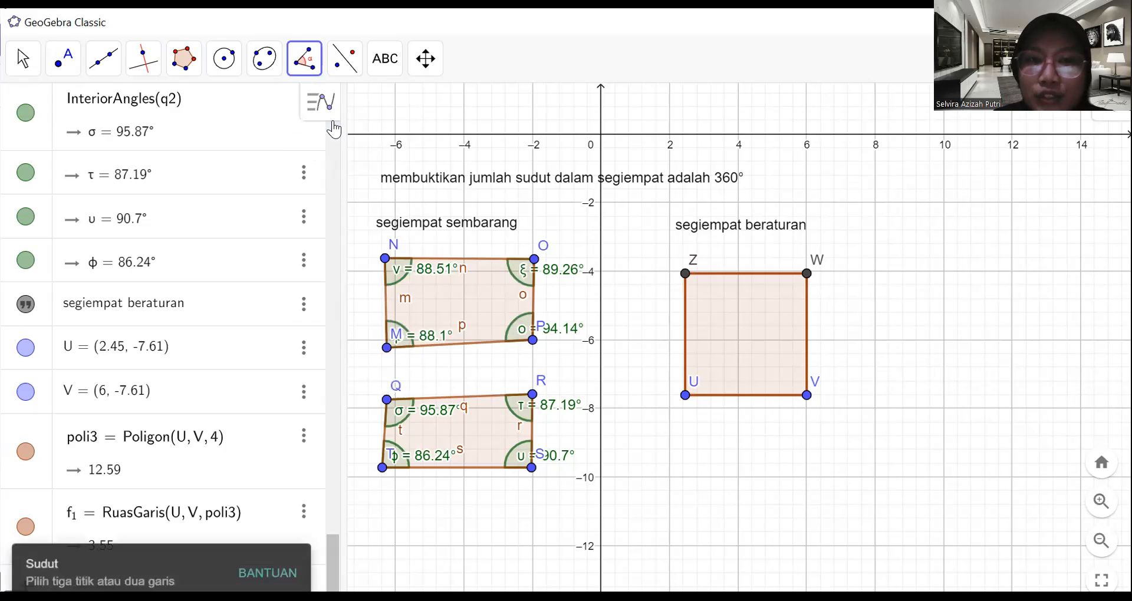
pyautogui.click(685, 395)
pyautogui.click(685, 273)
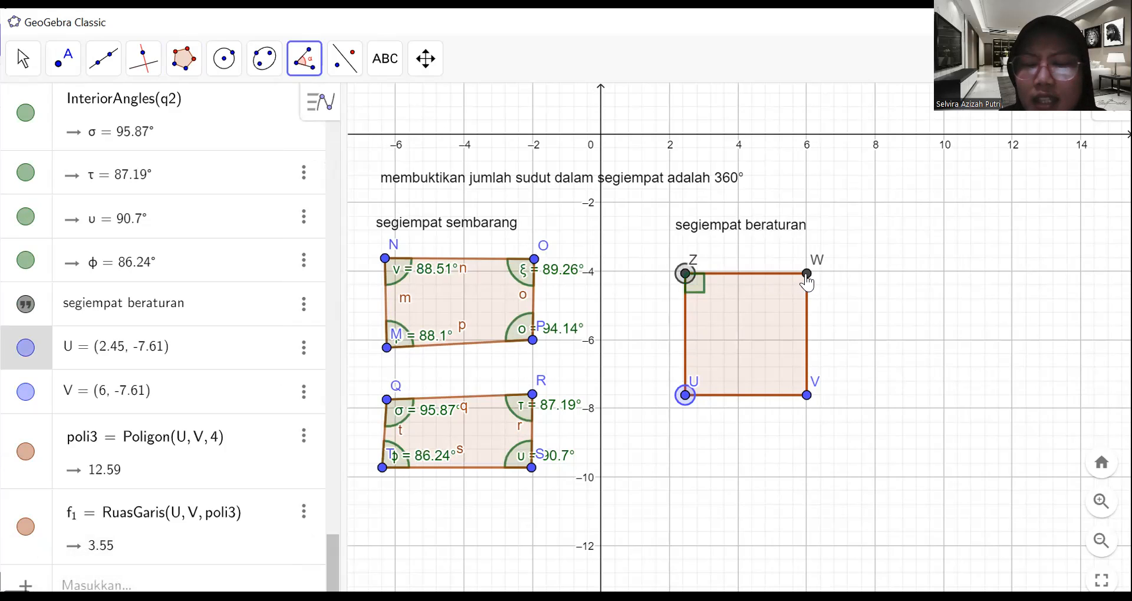
pyautogui.click(806, 274)
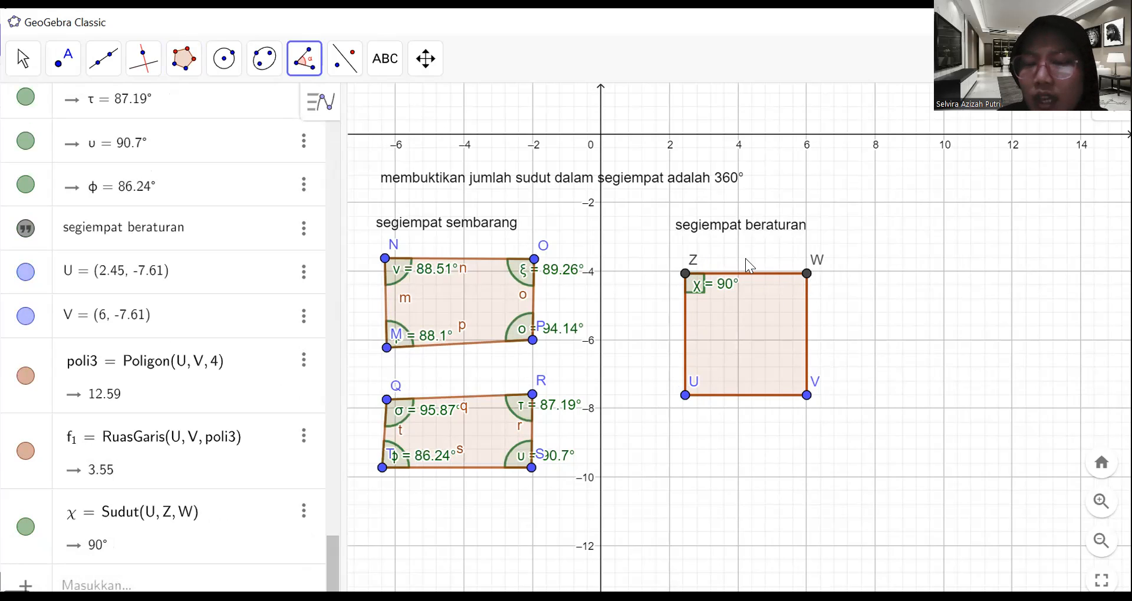
pyautogui.click(685, 274)
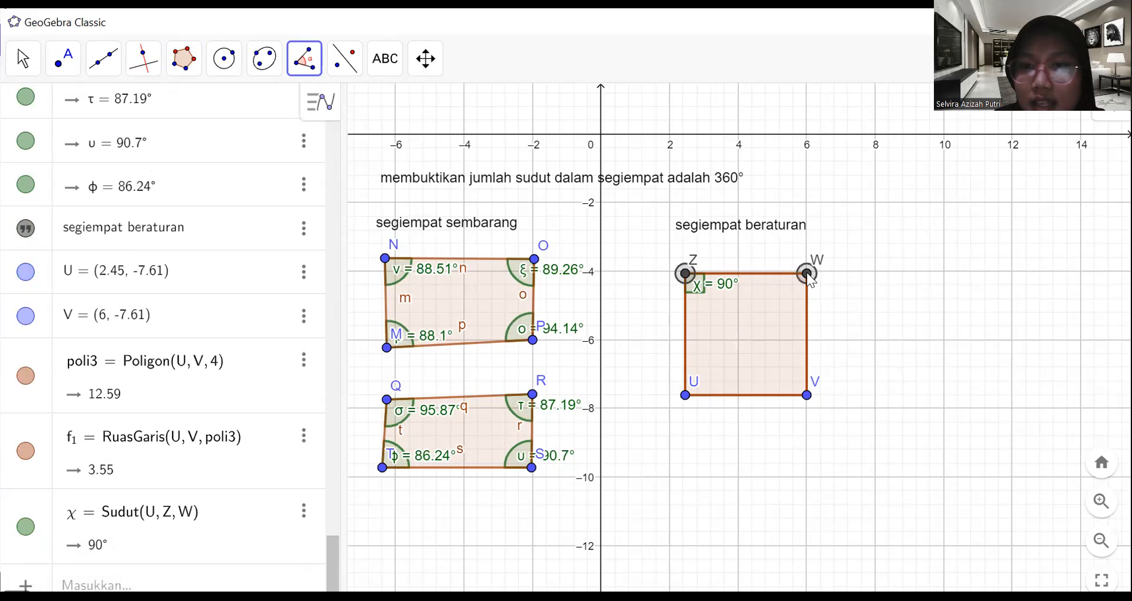
pyautogui.click(807, 395)
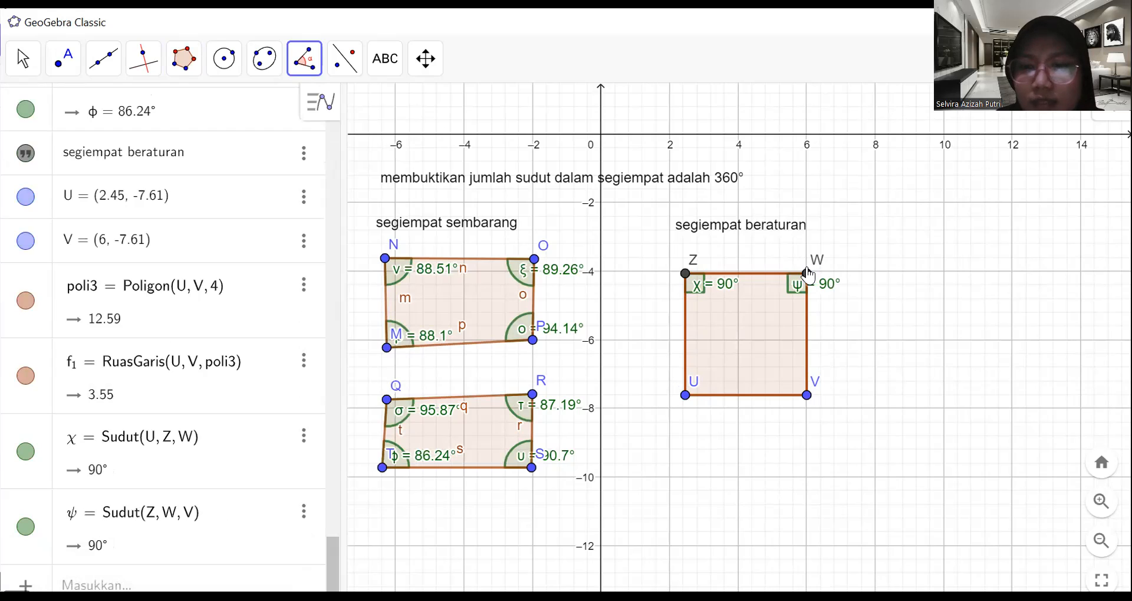
pyautogui.click(807, 276)
pyautogui.click(685, 395)
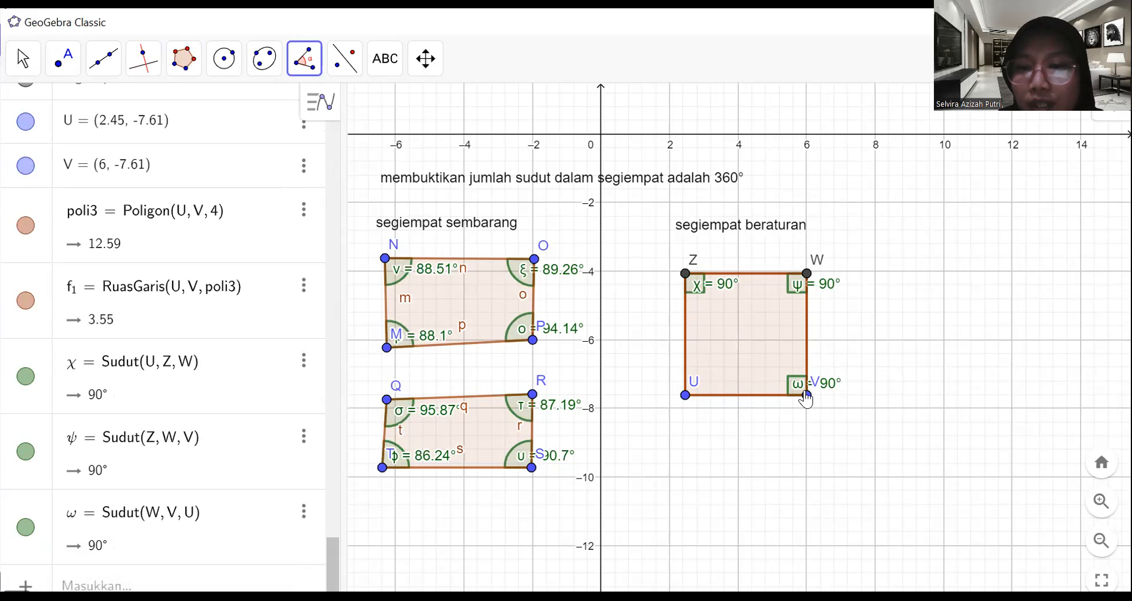
pyautogui.click(806, 395)
pyautogui.click(685, 396)
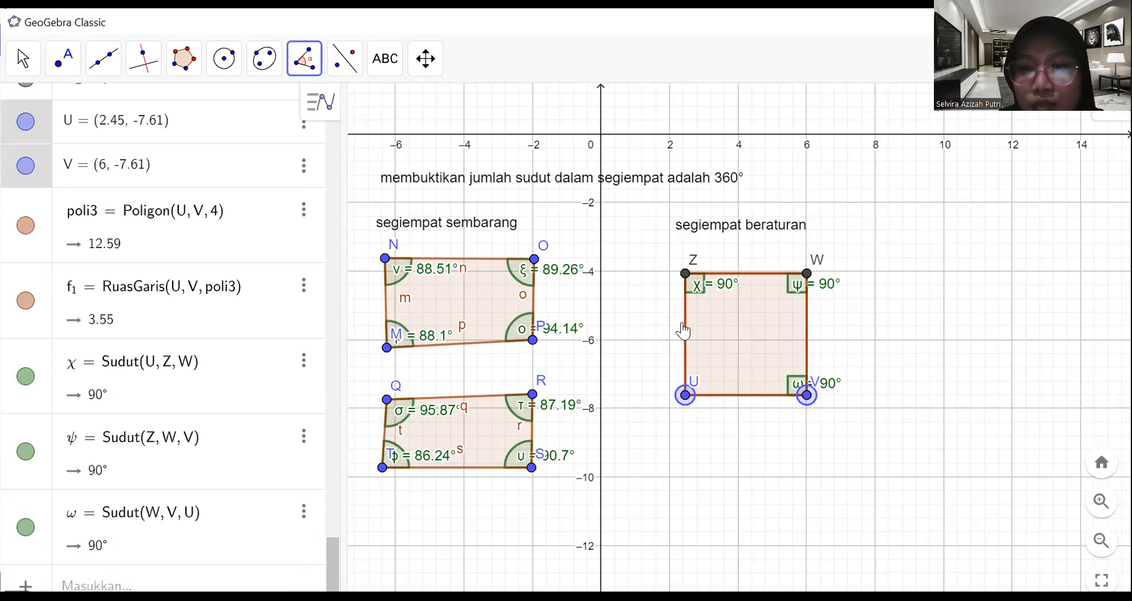
pyautogui.click(684, 274)
# Draw a second regular polygon with 4 vertices, its base running from about (2.64, -8.97) to (5.97, -8.84)
pyautogui.click(170, 59)
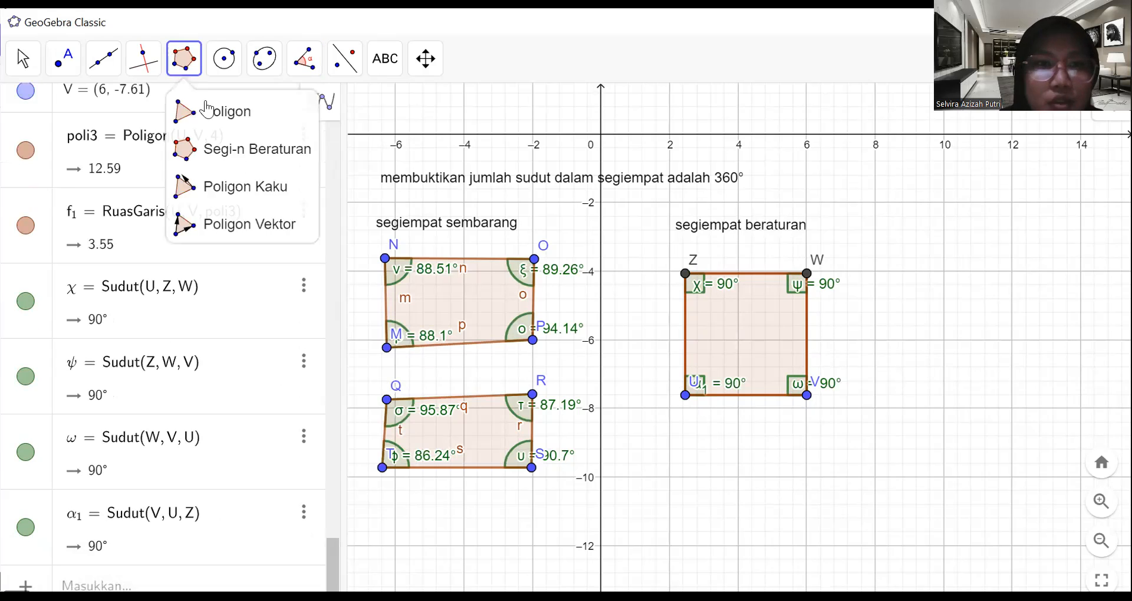
pyautogui.click(239, 154)
pyautogui.click(691, 442)
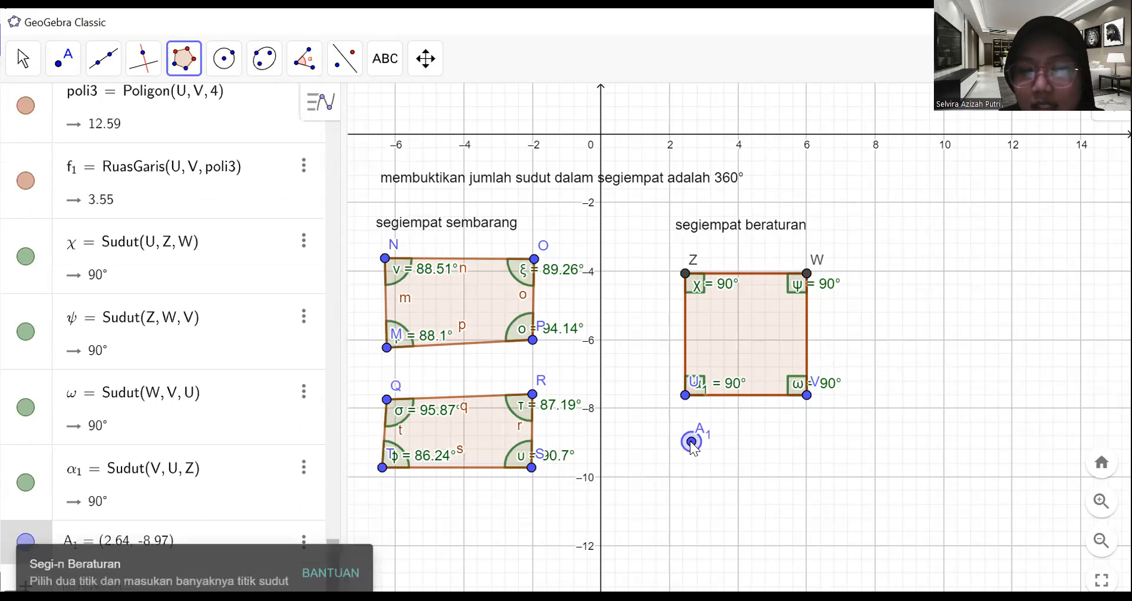
pyautogui.click(806, 438)
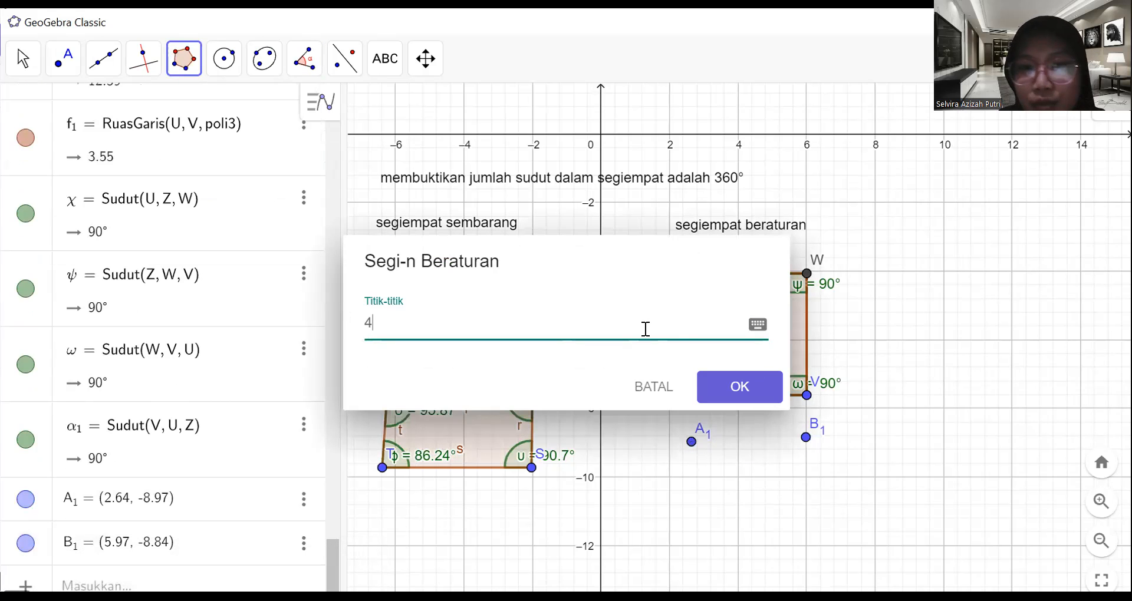
pyautogui.click(735, 387)
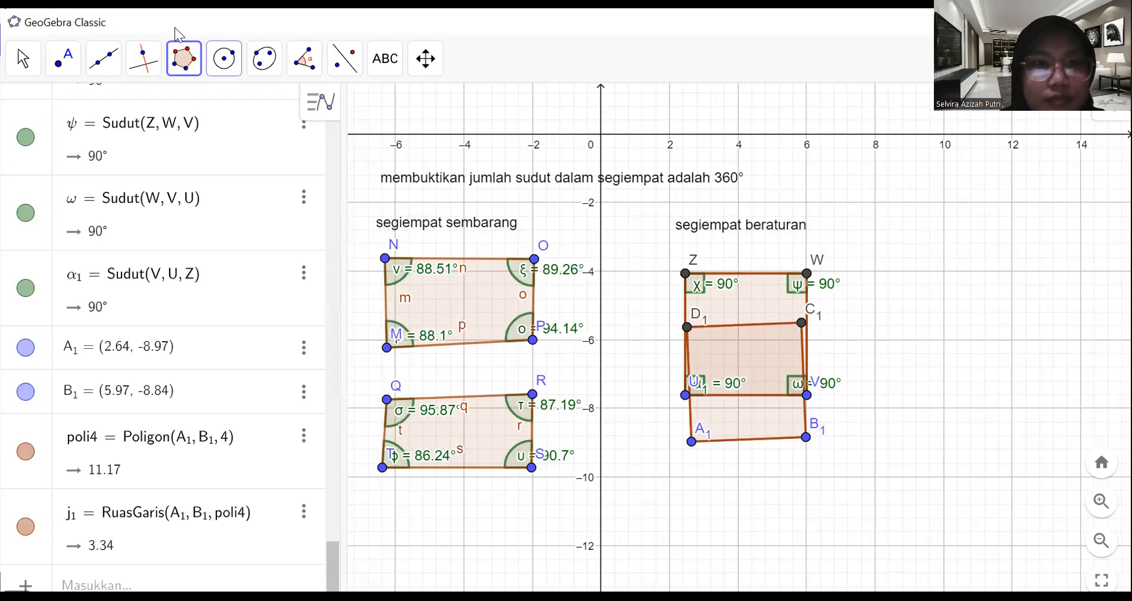
# Move the second square below square UVWZ so its base runs from about (2.77, -12.41) to (6.1, -12.28)
pyautogui.click(22, 59)
pyautogui.click(23, 109)
pyautogui.moveTo(729, 363); pyautogui.dragTo(736, 481)
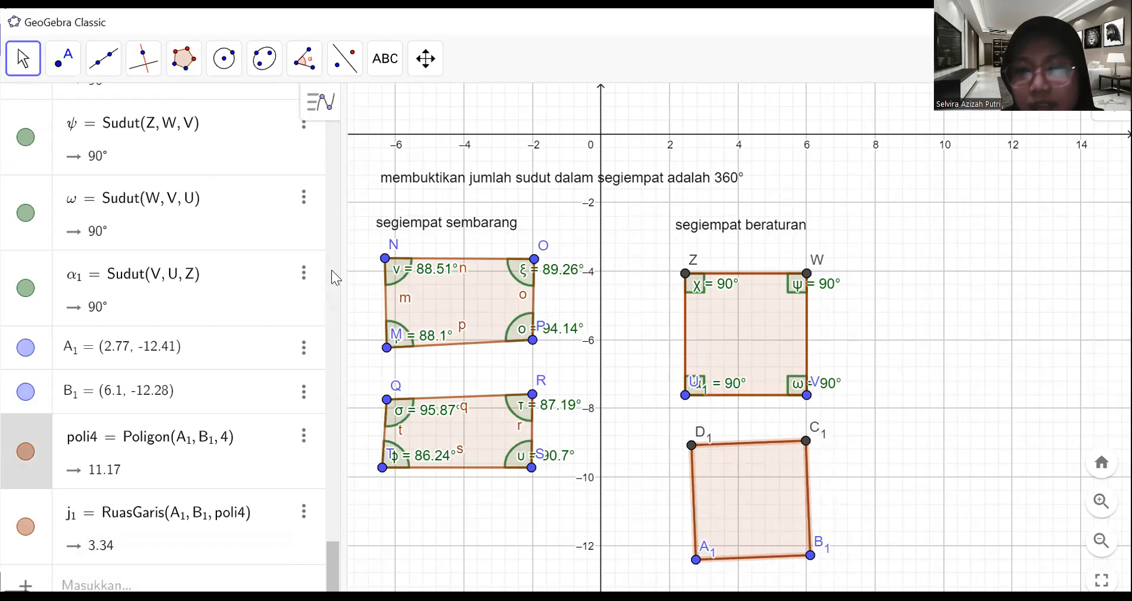
# Mark all four interior angles of the lower square A₁B₁C₁D₁ at once by applying the Angle tool to the polygon
pyautogui.click(304, 58)
pyautogui.click(324, 107)
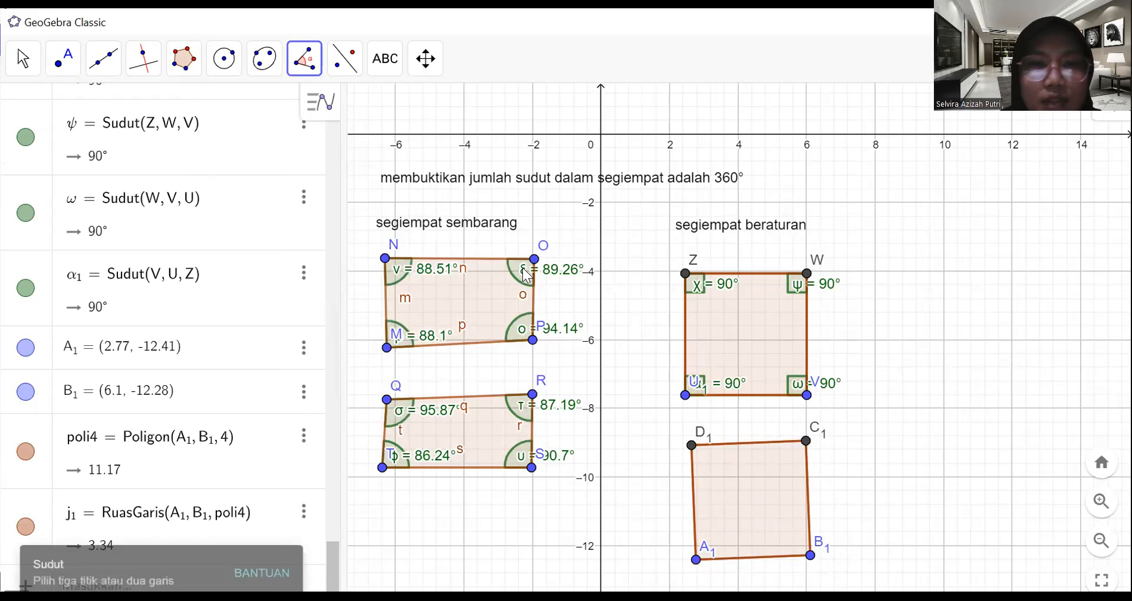
pyautogui.click(741, 496)
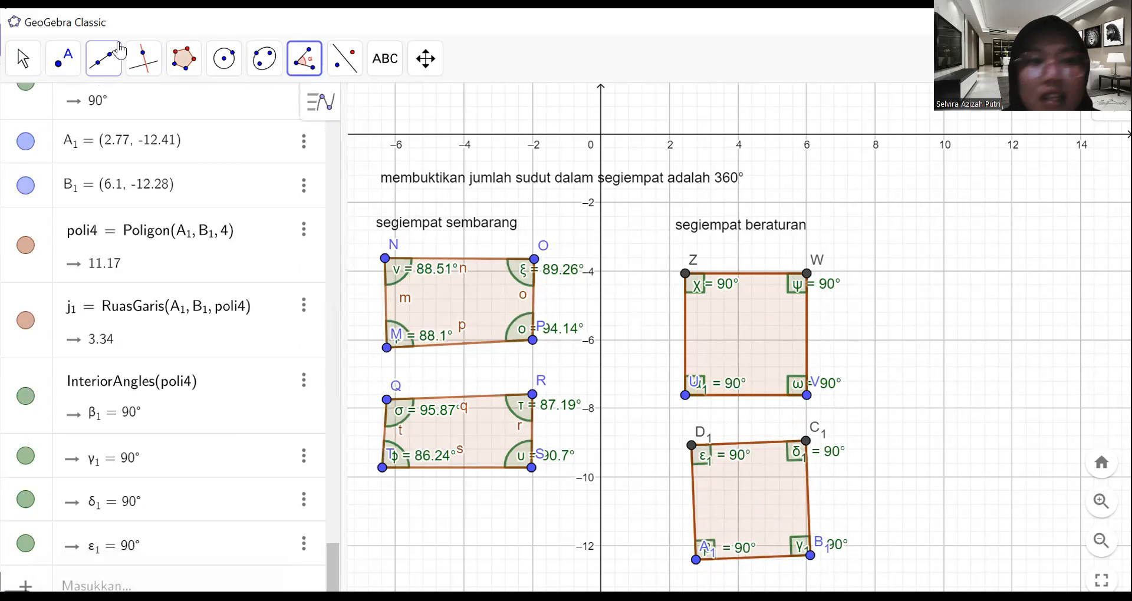
pyautogui.click(23, 58)
pyautogui.click(27, 109)
# Insert the text "membuat lingkaran luar segitiga" in the empty area below the quadrilaterals, starting near (-6, -15.7)
pyautogui.moveTo(868, 408); pyautogui.dragTo(862, 349)
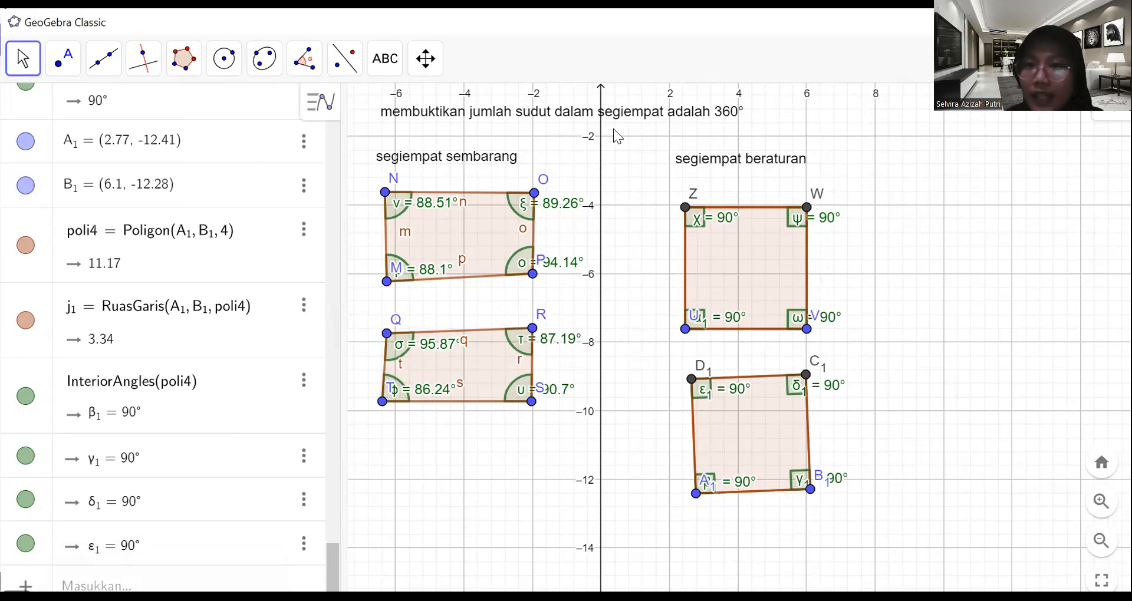
pyautogui.moveTo(957, 395); pyautogui.dragTo(957, 59)
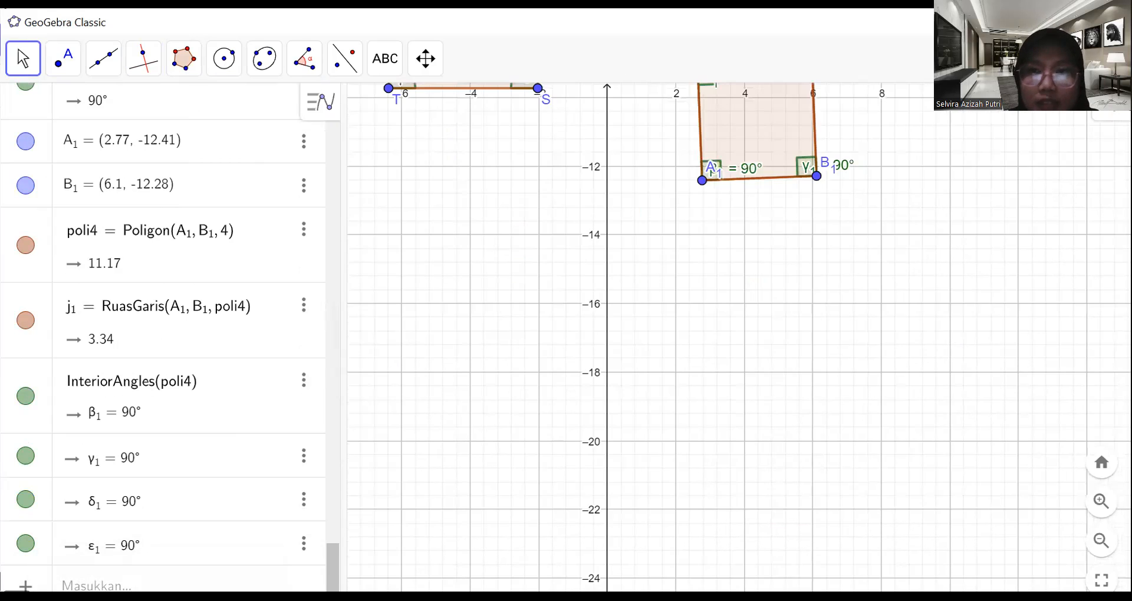
pyautogui.moveTo(875, 341); pyautogui.dragTo(892, 245)
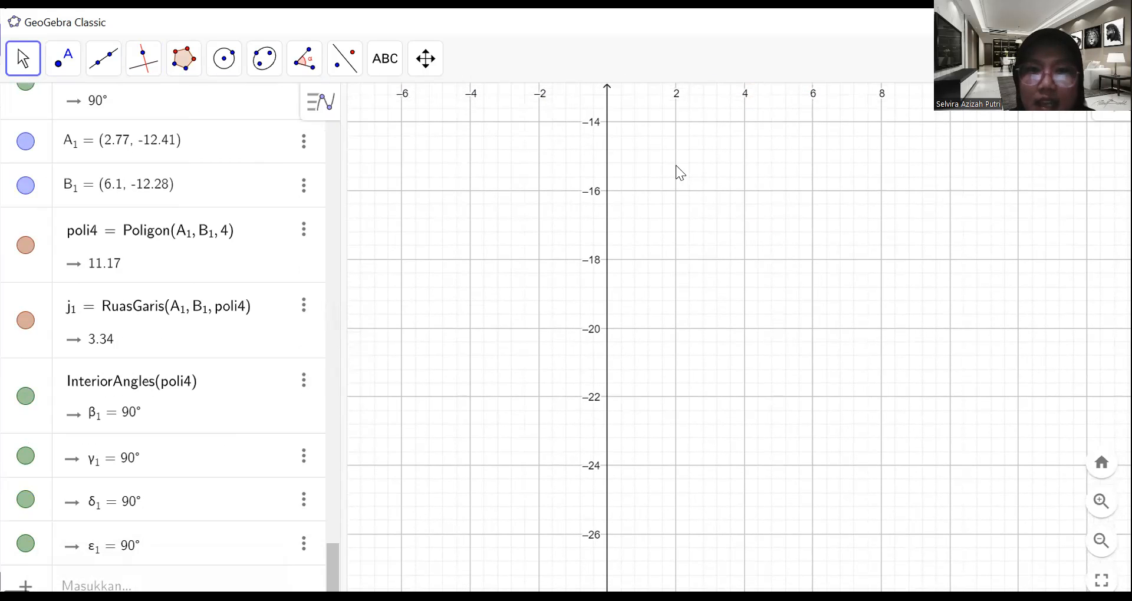
pyautogui.click(386, 64)
pyautogui.click(413, 155)
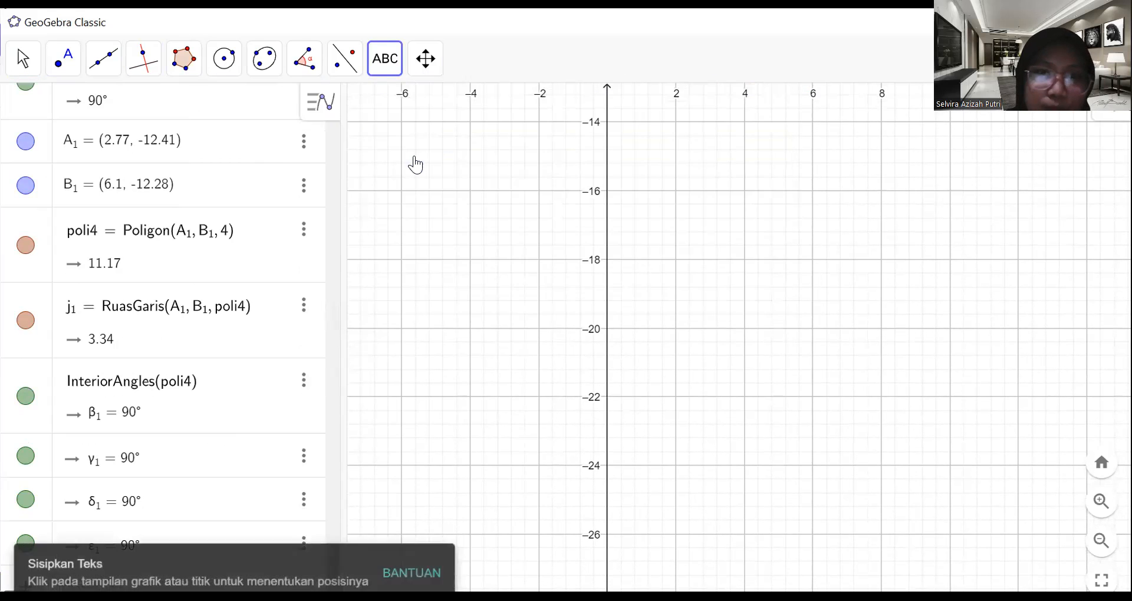
pyautogui.click(399, 179)
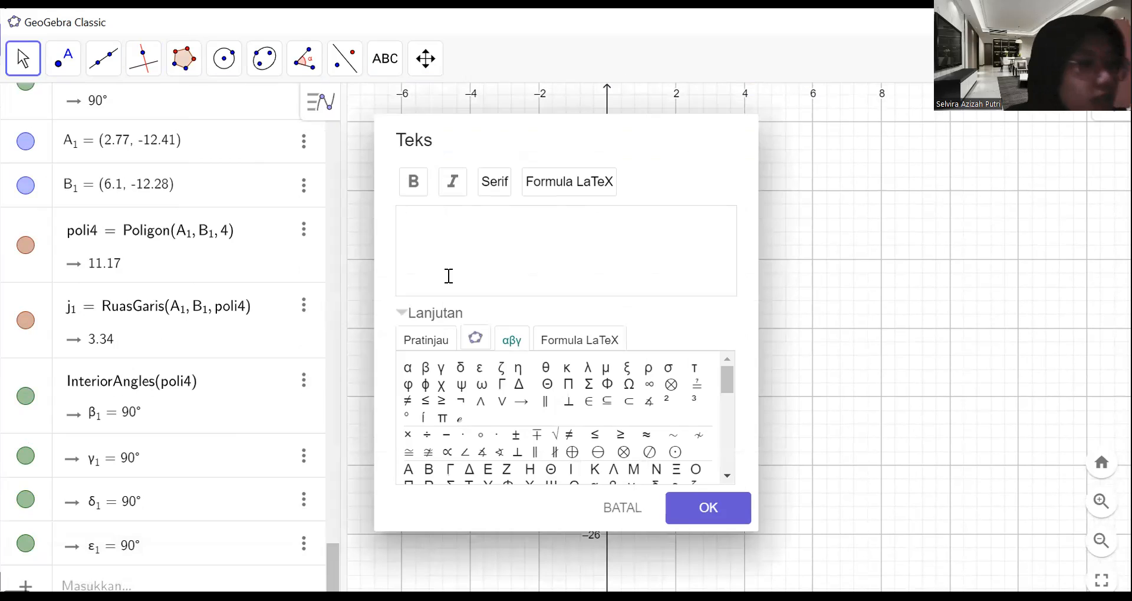
pyautogui.write('memb')
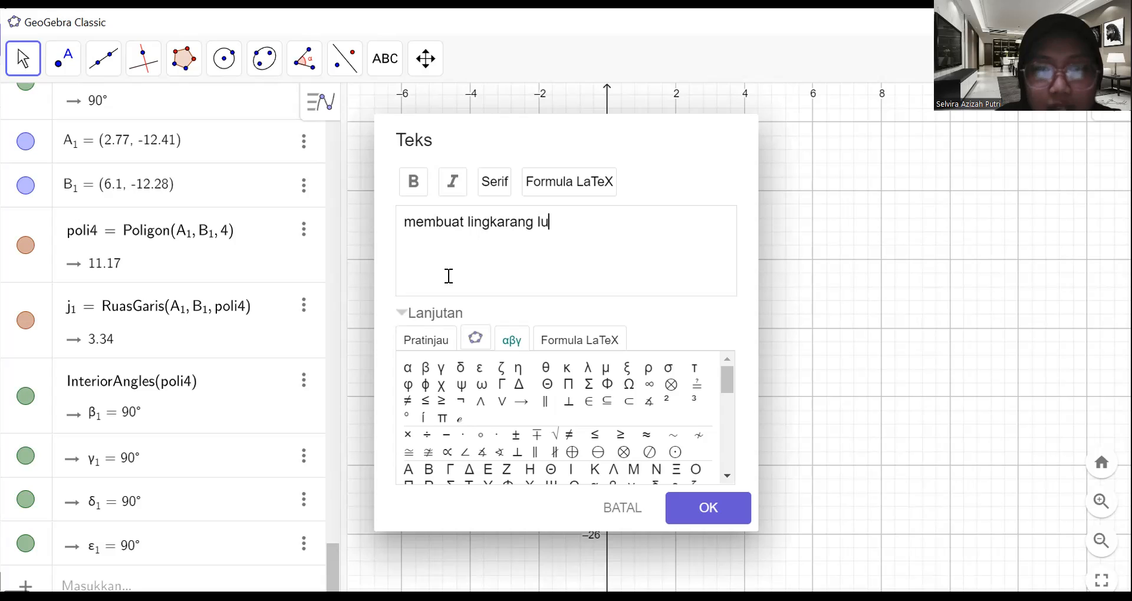
pyautogui.write('uat lingkaran luar segitiga')
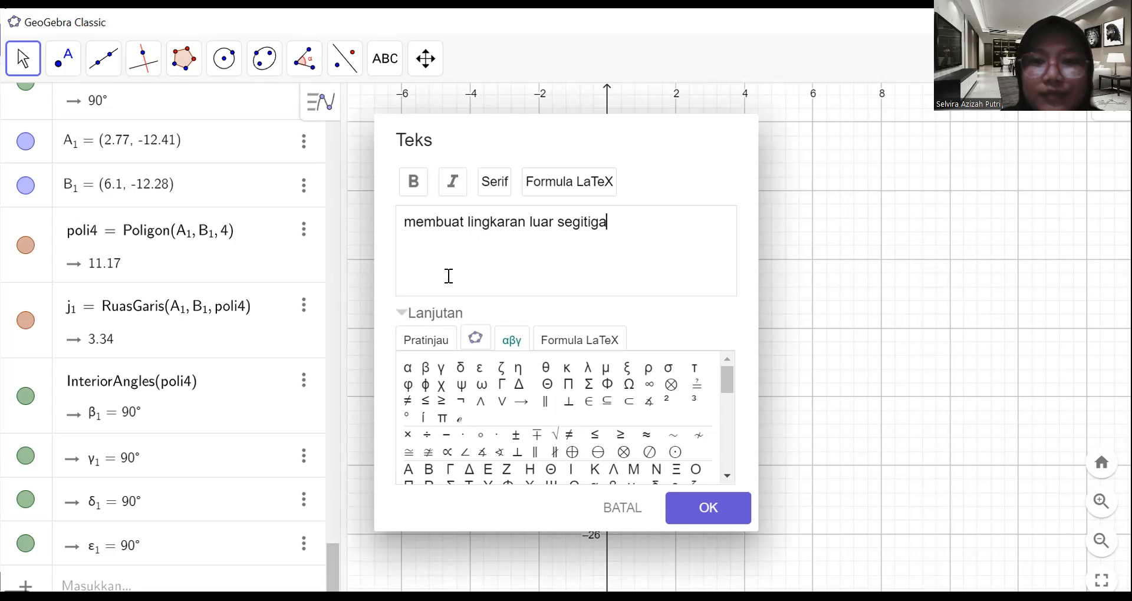
pyautogui.click(683, 506)
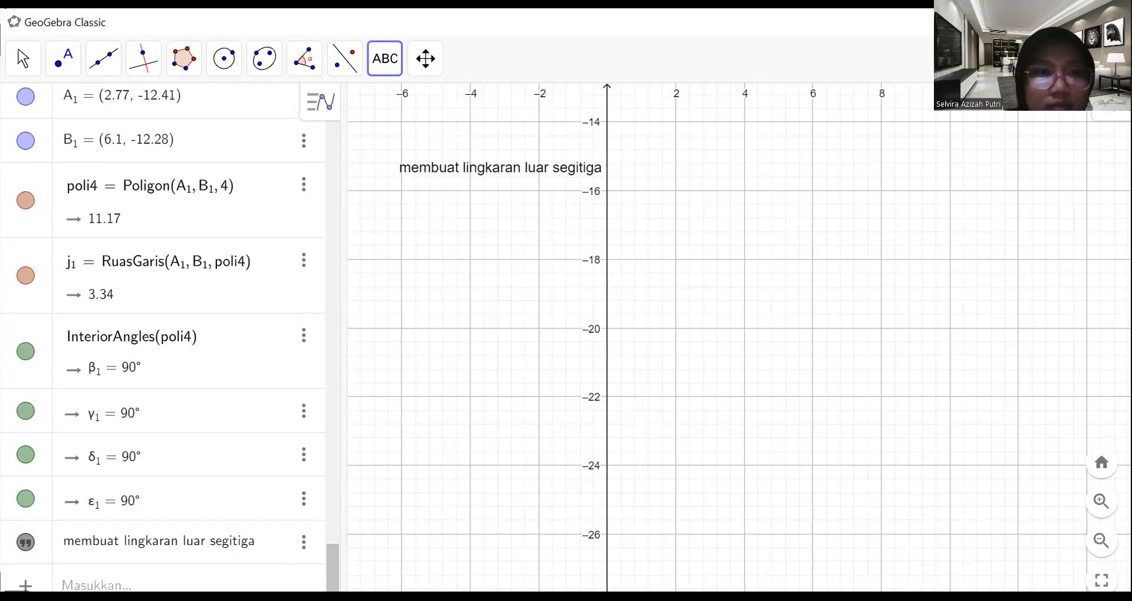
# Move the caption "membuat lingkaran luar segitiga" so it starts at about x = -7, and lock it in place
pyautogui.click(21, 59)
pyautogui.click(35, 110)
pyautogui.moveTo(415, 182); pyautogui.dragTo(384, 171)
pyautogui.rightClick(385, 160)
pyautogui.click(439, 251)
# Insert the subtitle "segitiga sembarang" below the circumscribed-circle caption, starting near (-5.7, -16.7)
pyautogui.click(373, 70)
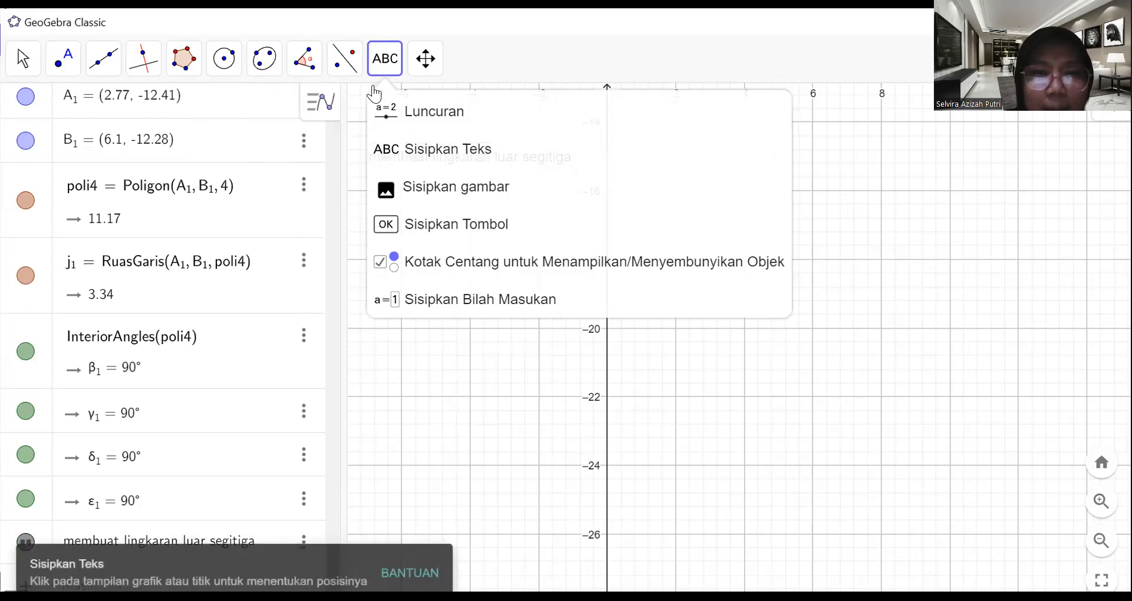
pyautogui.click(424, 149)
pyautogui.click(410, 214)
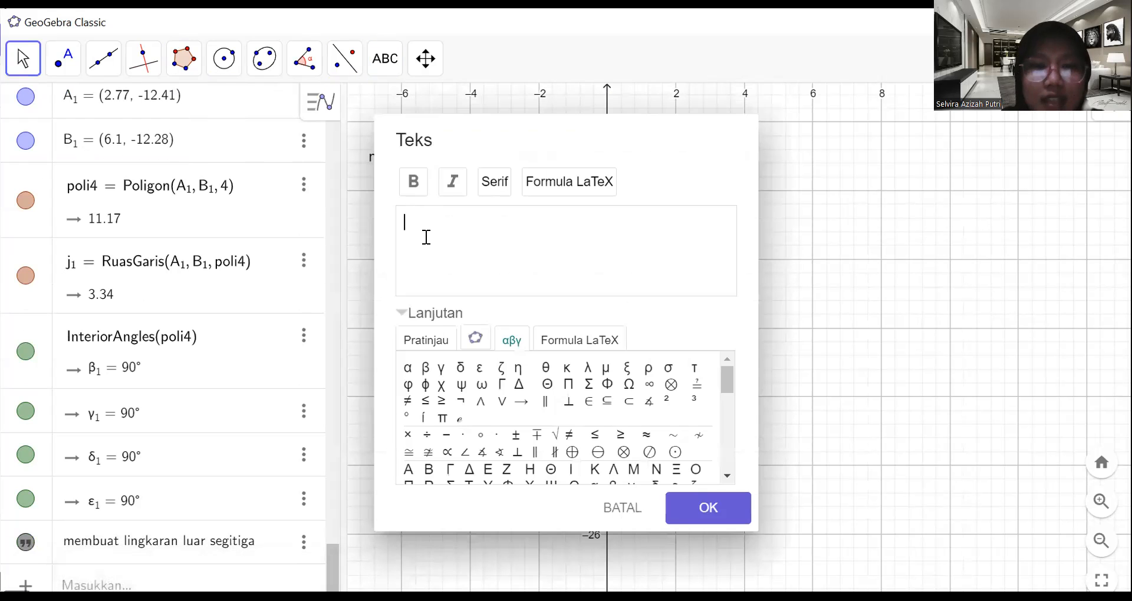
pyautogui.write('segitiga sembarang')
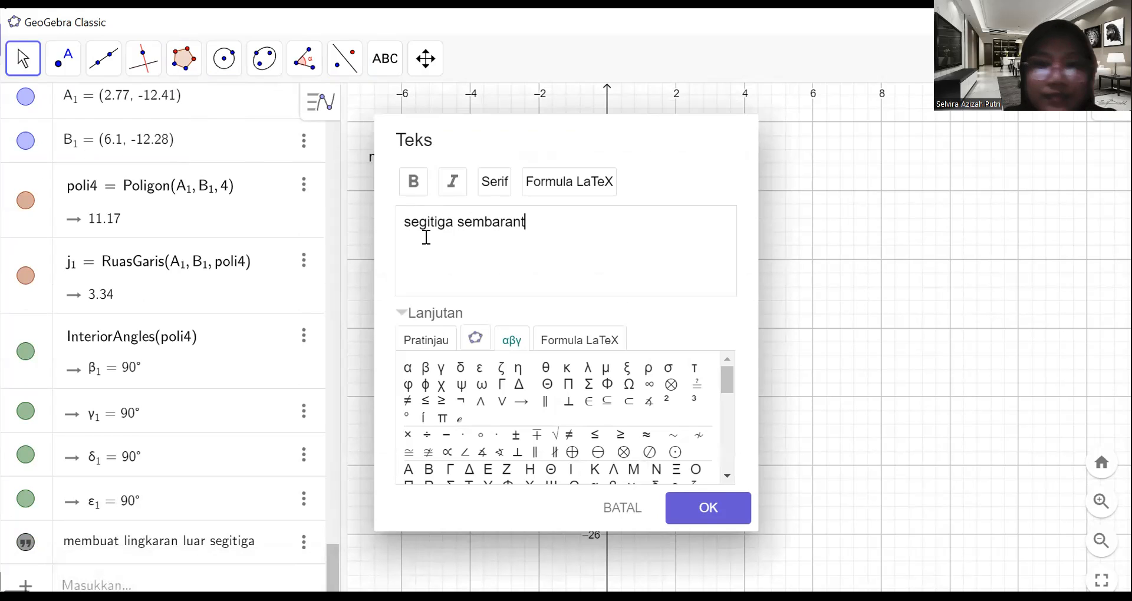
pyautogui.click(702, 522)
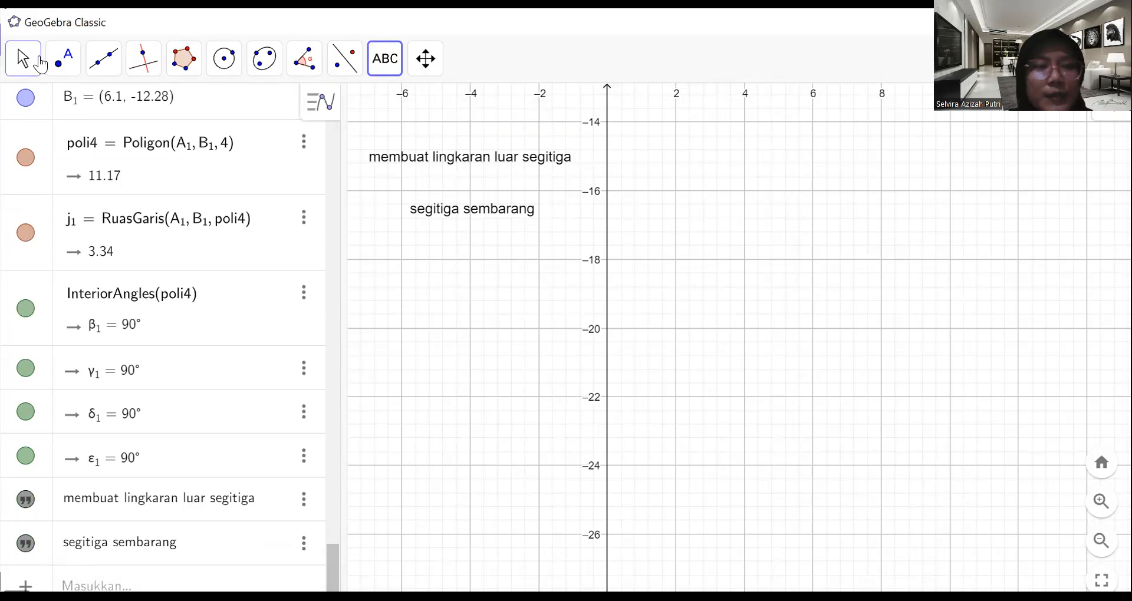
# Align the "segitiga sembarang" subtitle with the start of the caption above it, and lock it in place
pyautogui.click(23, 59)
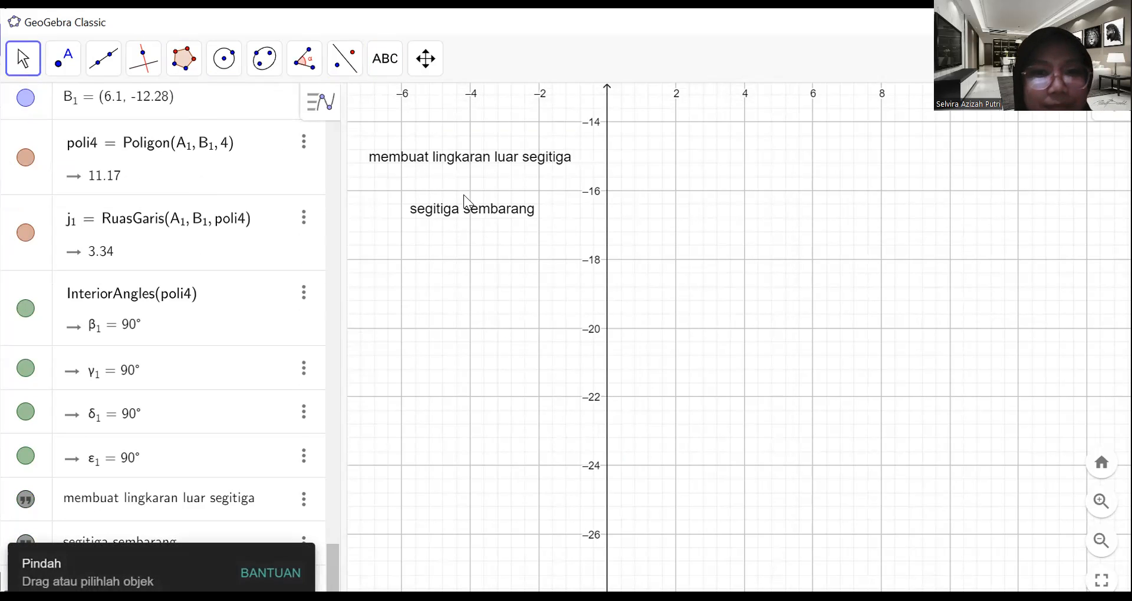
pyautogui.moveTo(457, 225); pyautogui.dragTo(419, 224)
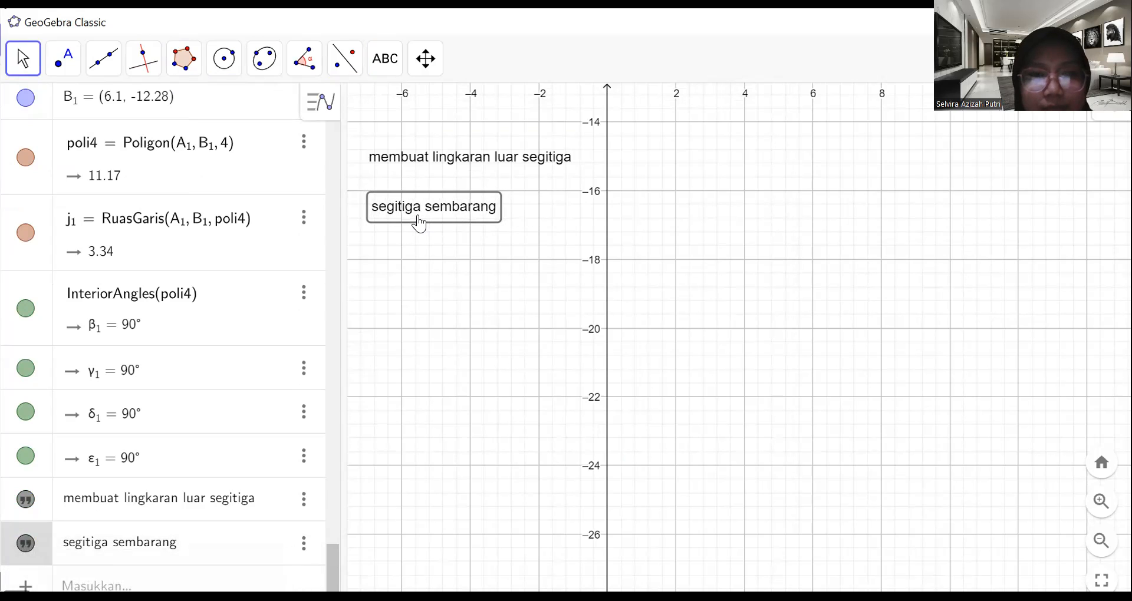
pyautogui.rightClick(418, 219)
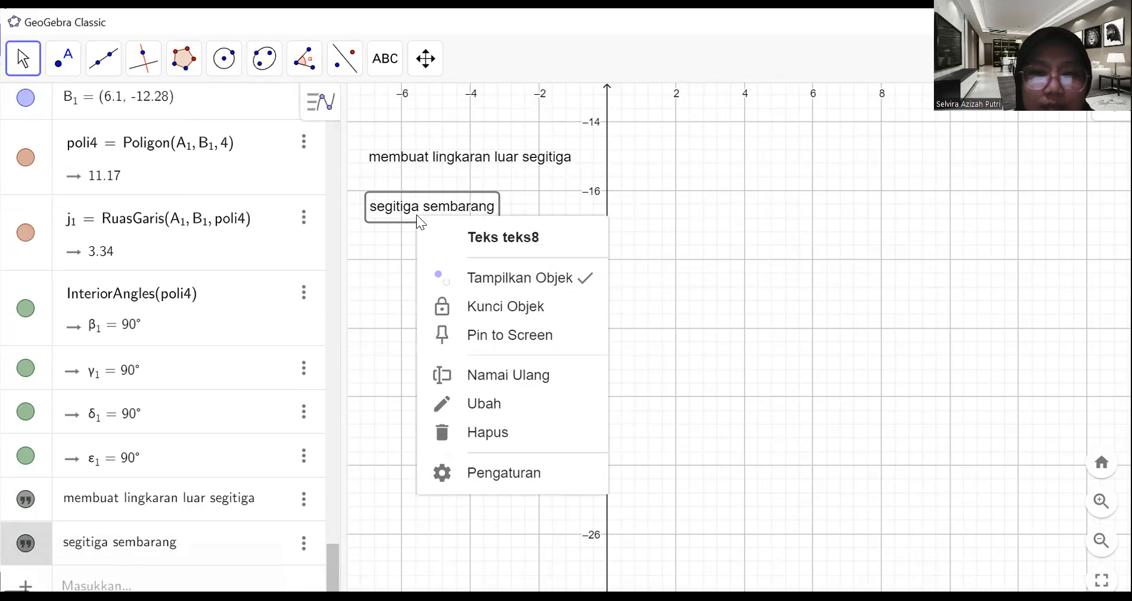
pyautogui.click(460, 314)
# Draw a triangle below the "segitiga sembarang" subtitle with vertices at (-6, -20), (-4, -18) and (-2.5, -20)
pyautogui.click(184, 58)
pyautogui.click(196, 111)
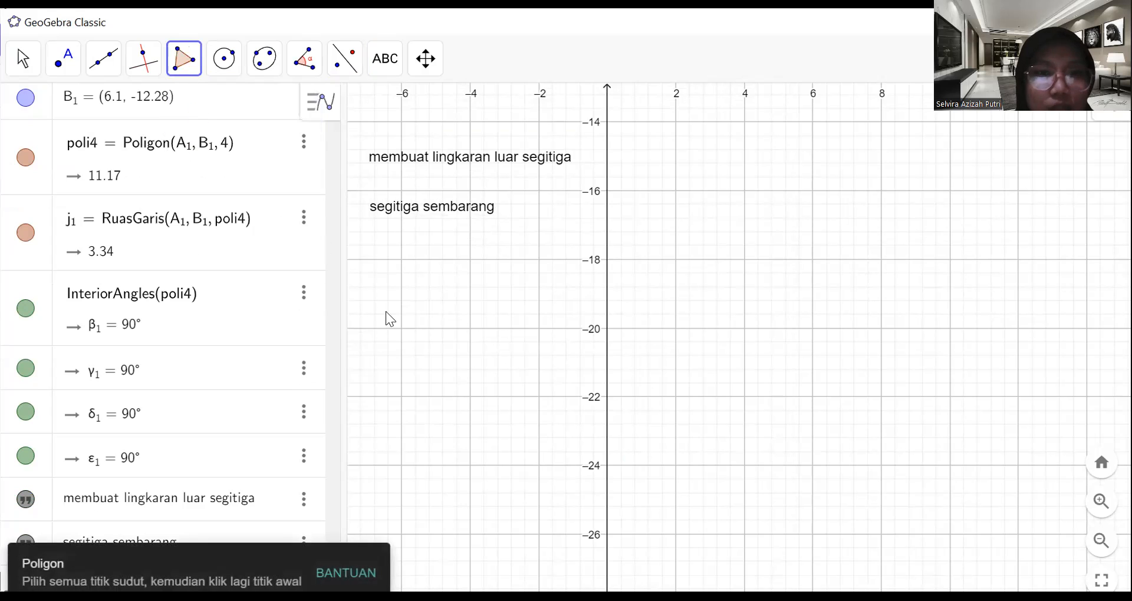
pyautogui.click(402, 328)
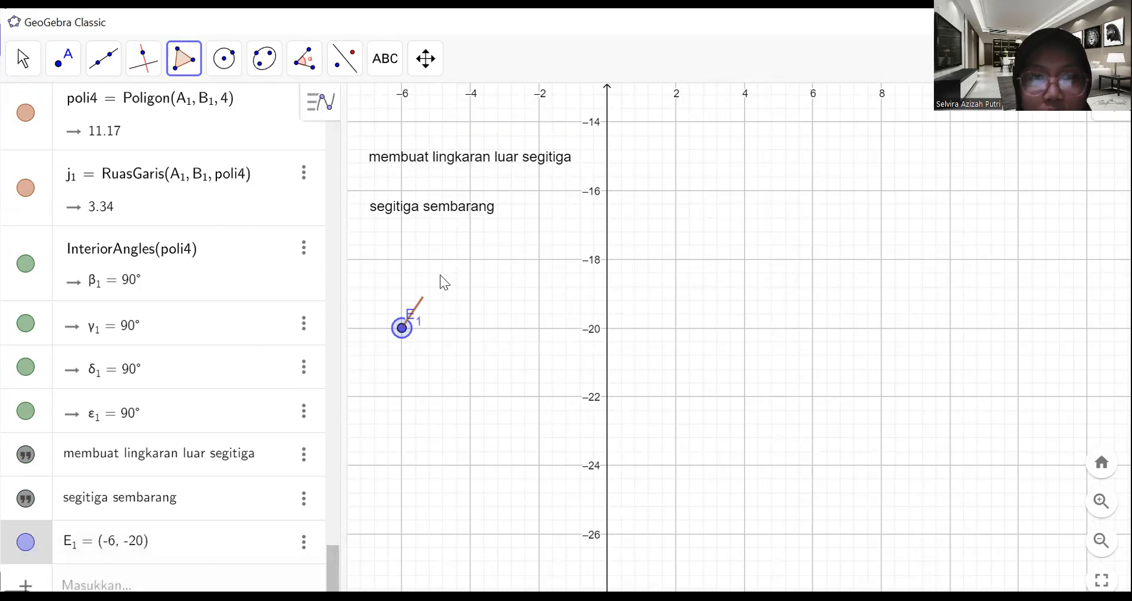
pyautogui.click(469, 259)
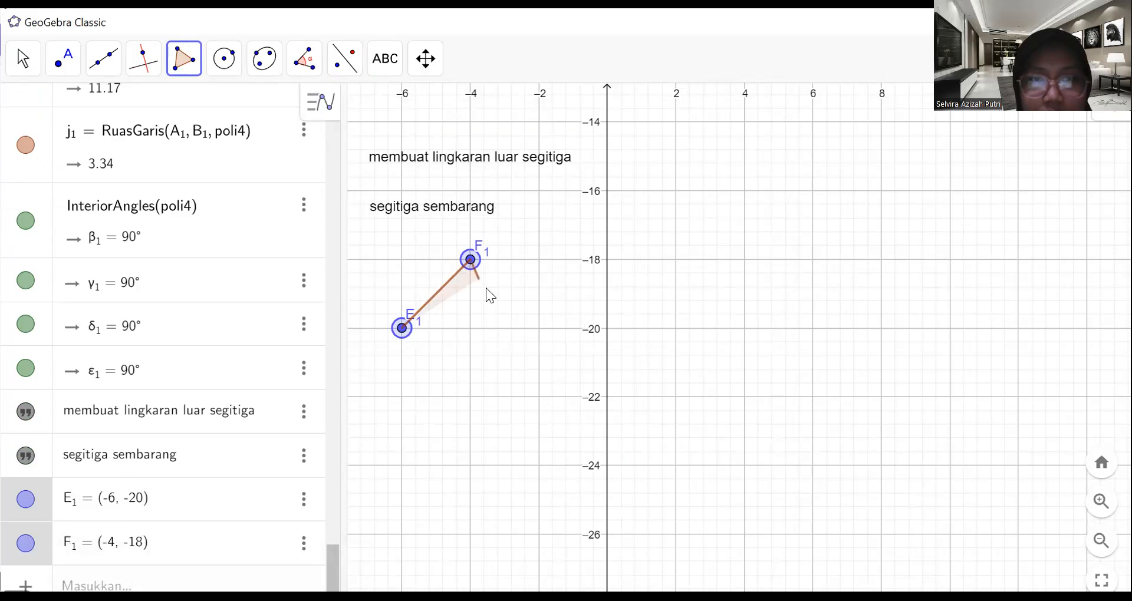
pyautogui.click(521, 329)
pyautogui.click(401, 329)
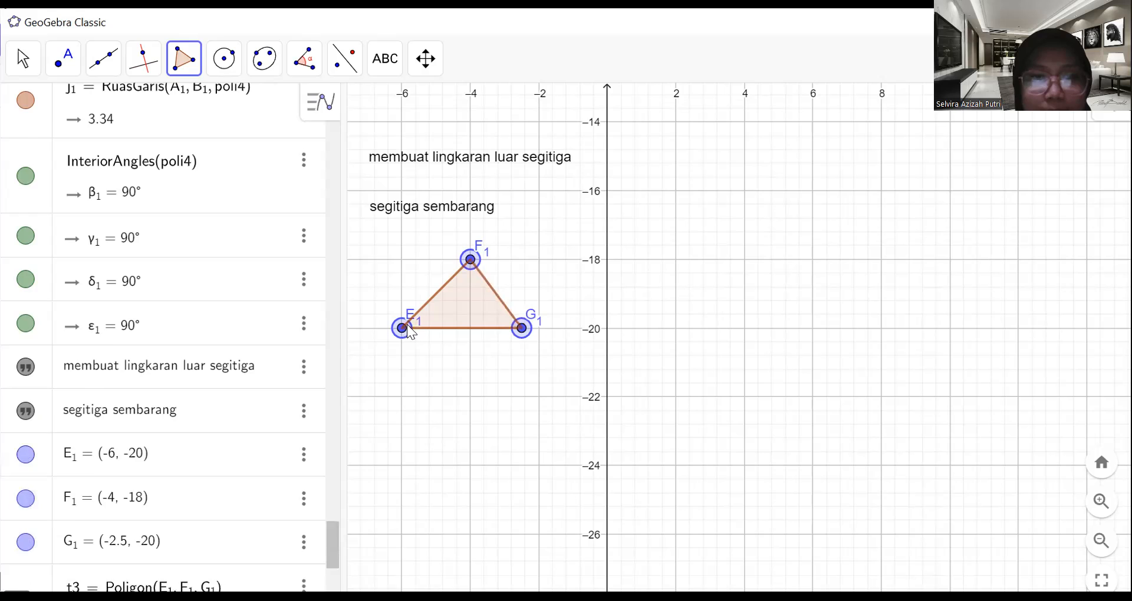
pyautogui.click(22, 57)
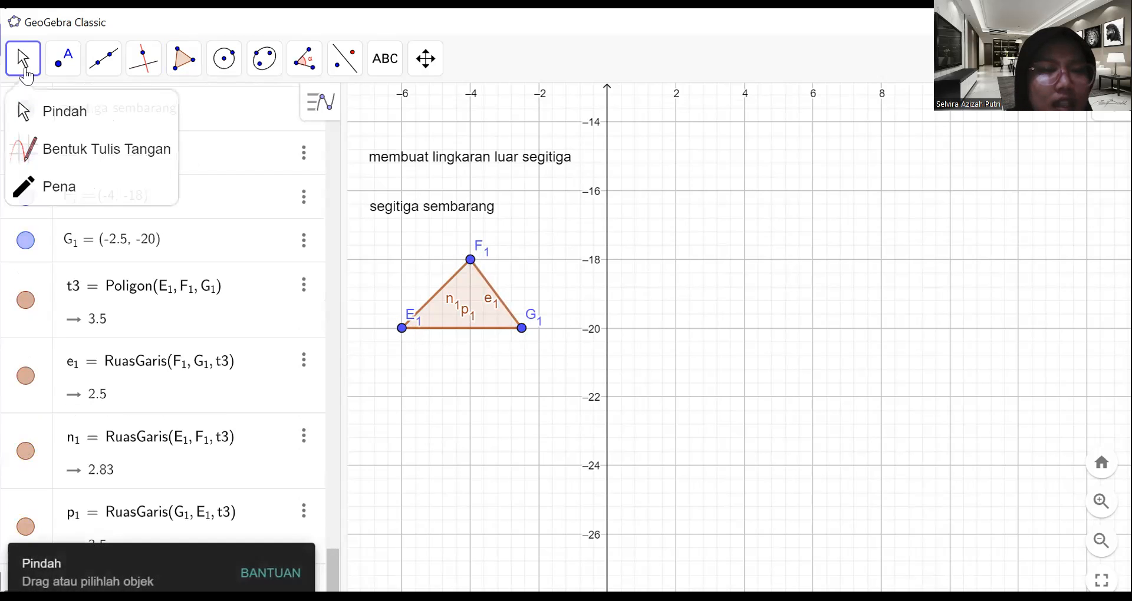
pyautogui.click(68, 131)
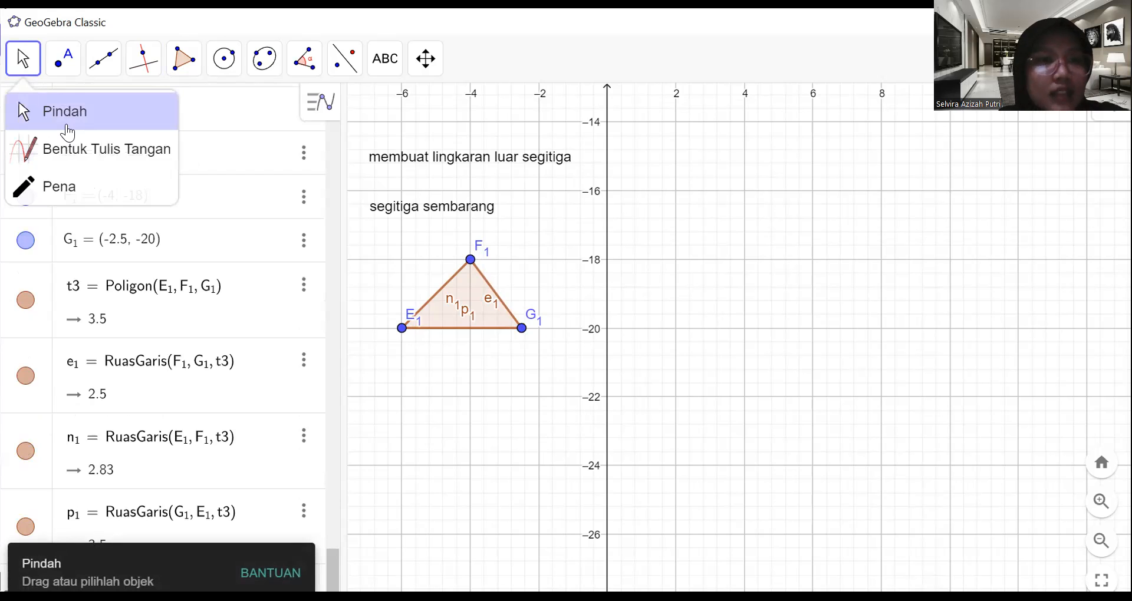
# Construct the perpendicular bisectors of triangle sides E₁F₁ and F₁G₁
pyautogui.moveTo(139, 65)
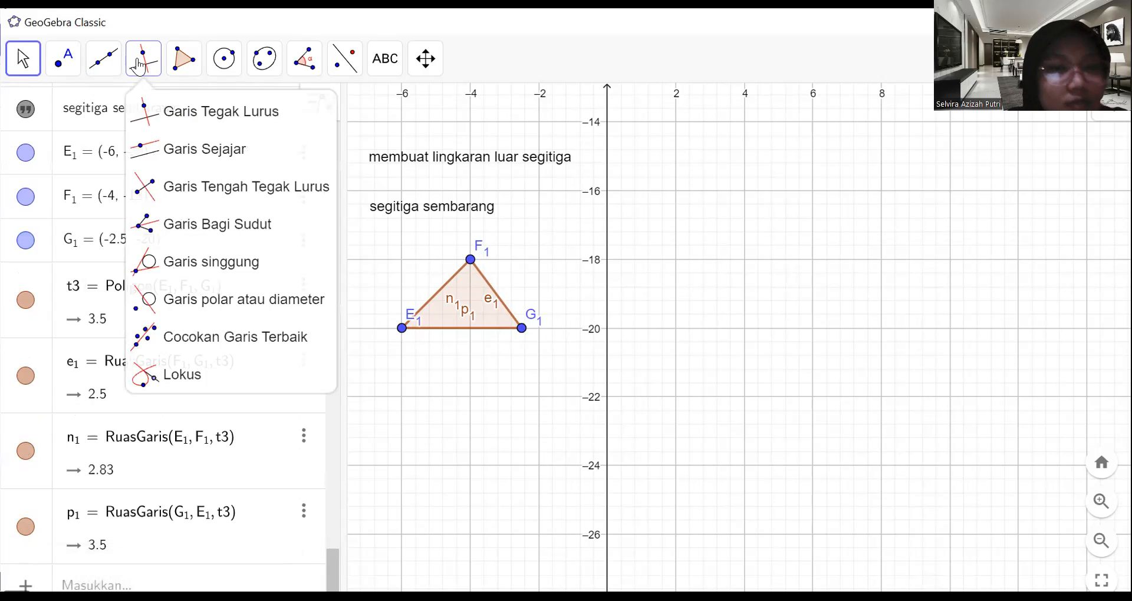
pyautogui.click(193, 188)
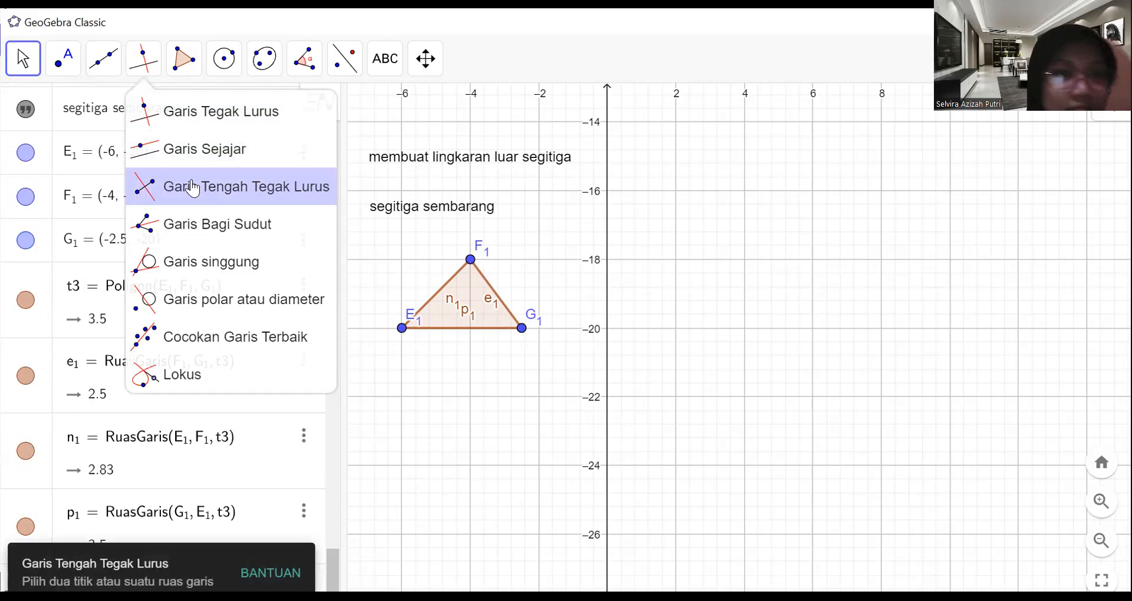
pyautogui.click(193, 187)
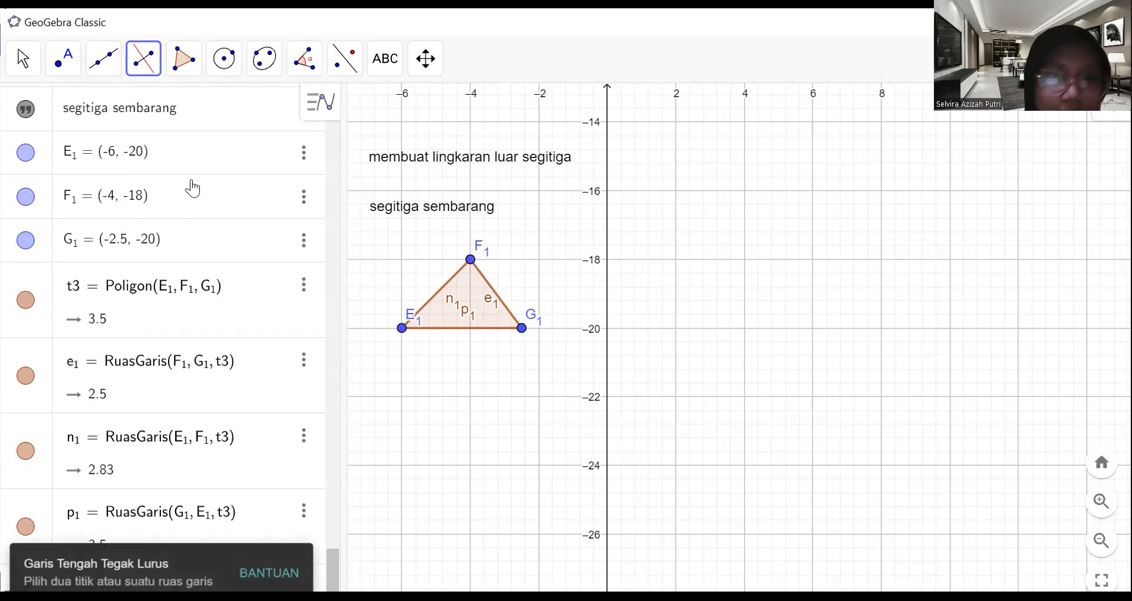
pyautogui.click(400, 329)
pyautogui.click(471, 259)
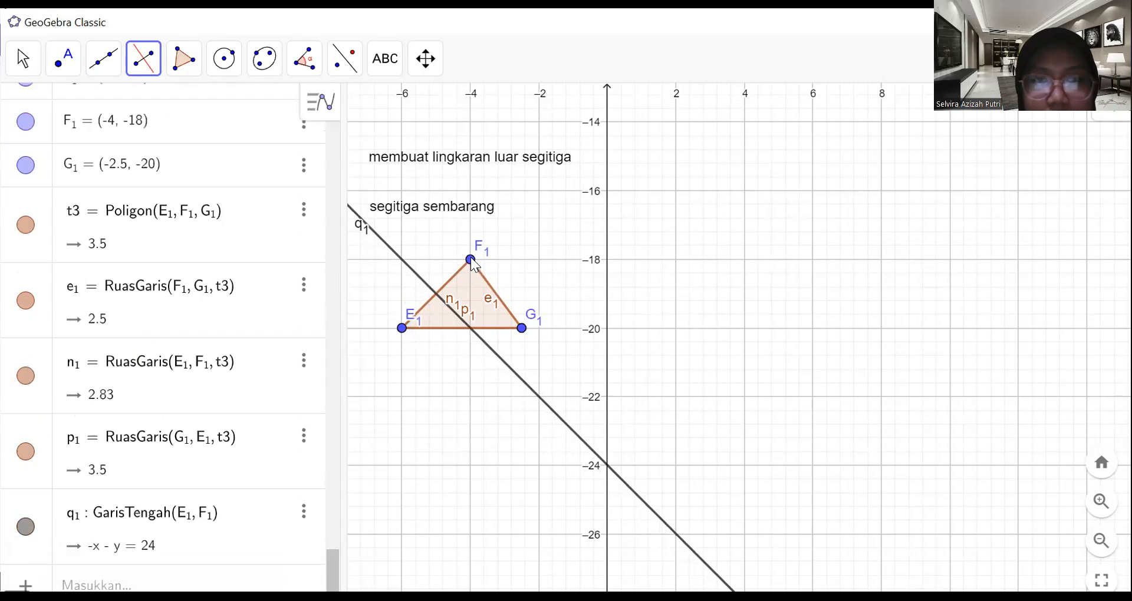
pyautogui.click(471, 260)
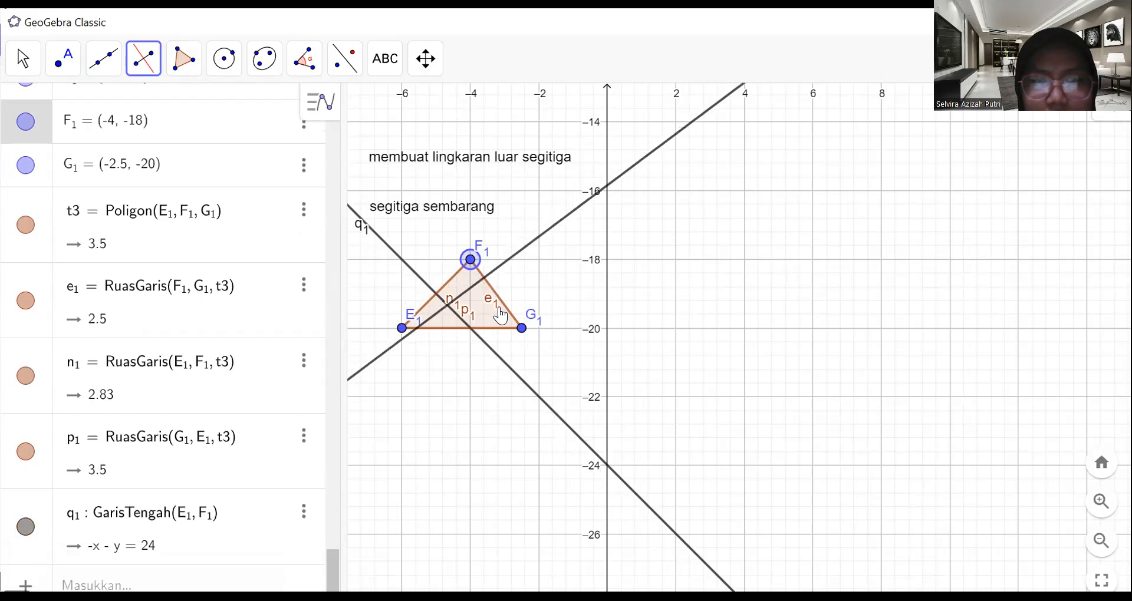
pyautogui.click(521, 327)
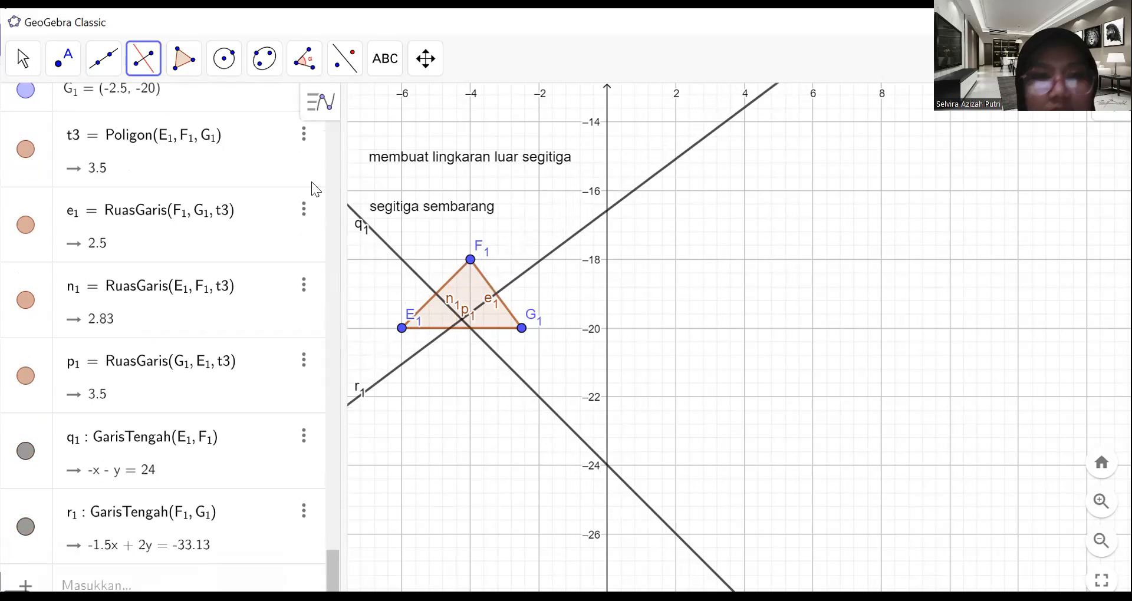
# Place an intersection point where the two perpendicular bisectors q₁ and r₁ cross
pyautogui.click(73, 69)
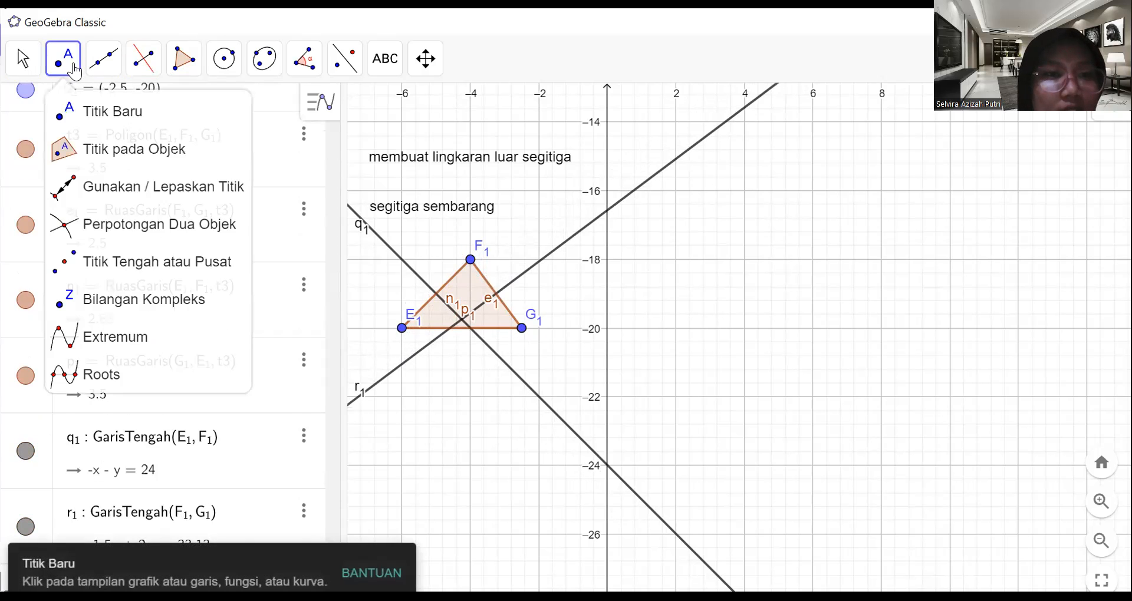
pyautogui.click(126, 242)
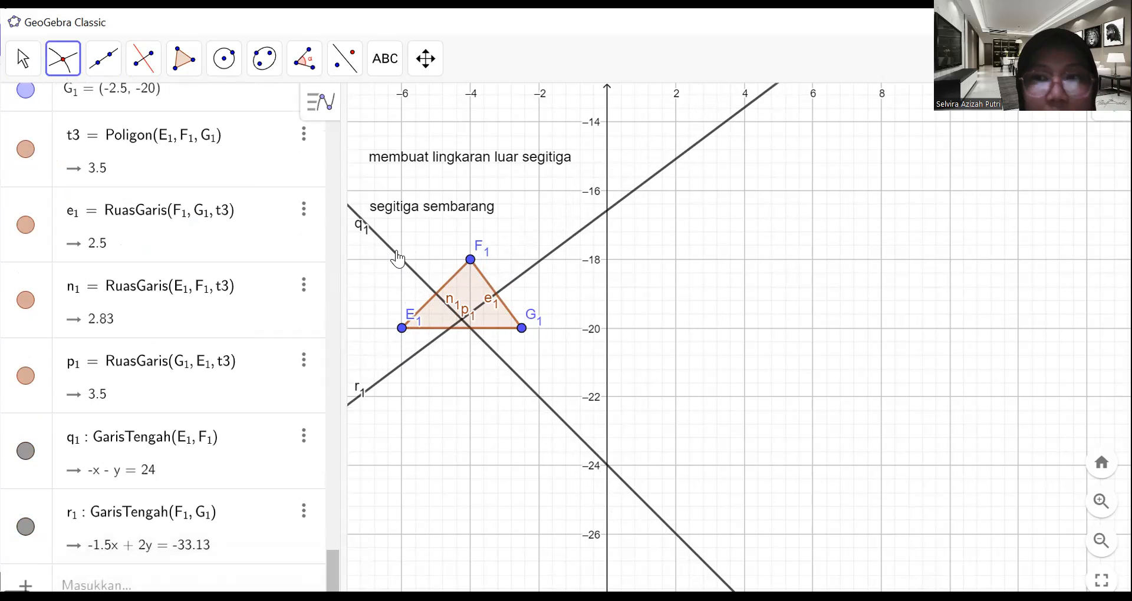
pyautogui.click(397, 259)
pyautogui.click(541, 263)
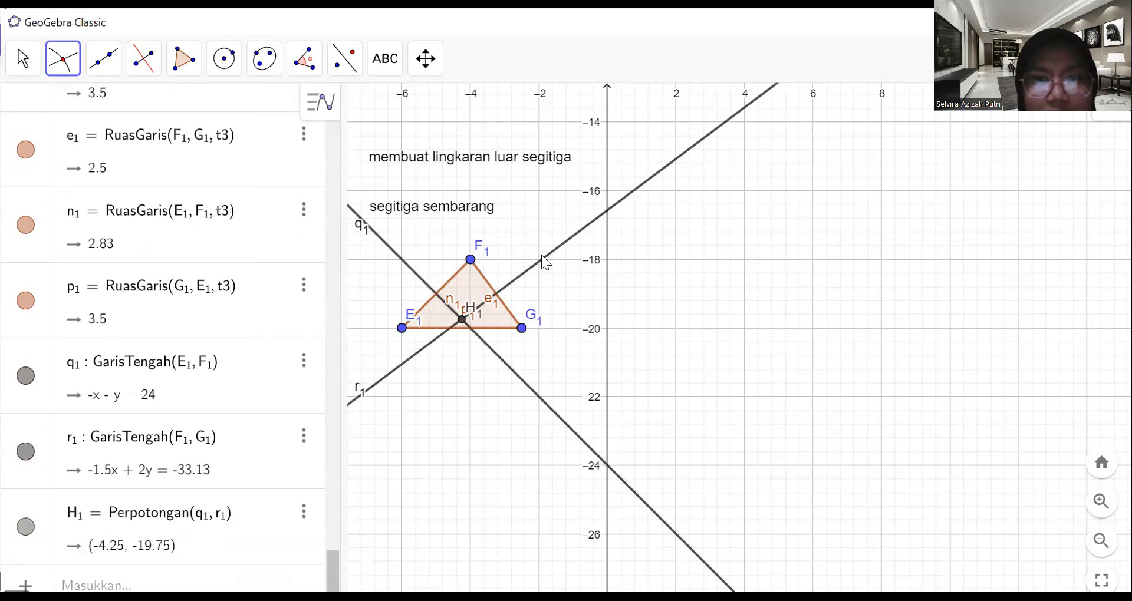
pyautogui.click(11, 66)
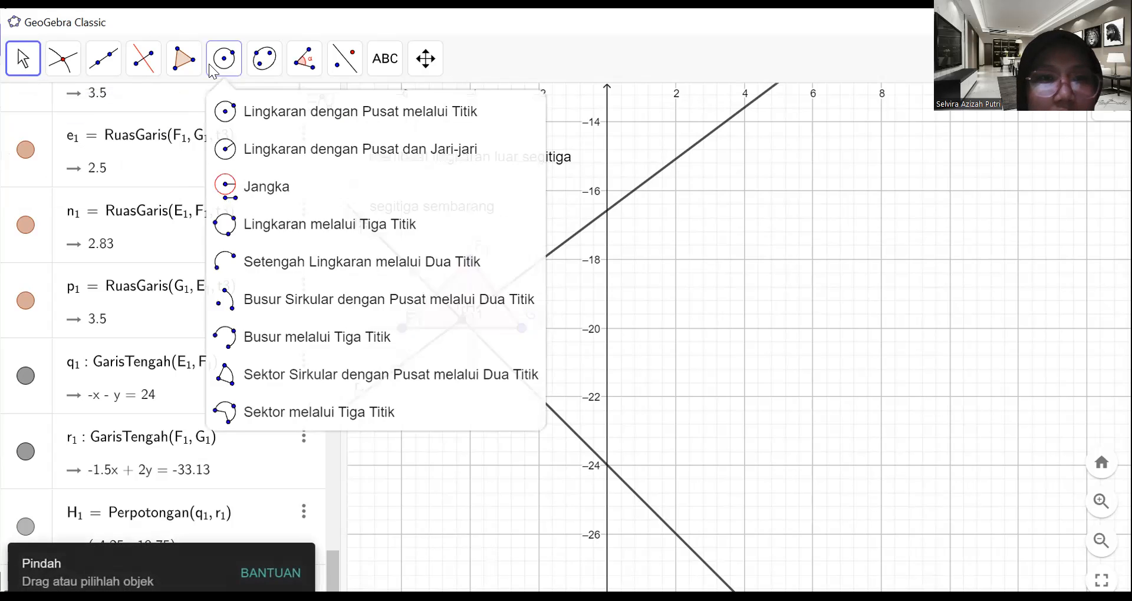
# Draw the circumscribed circle of the irregular triangle, centred at H₁ and passing through vertex F₁
pyautogui.moveTo(211, 67)
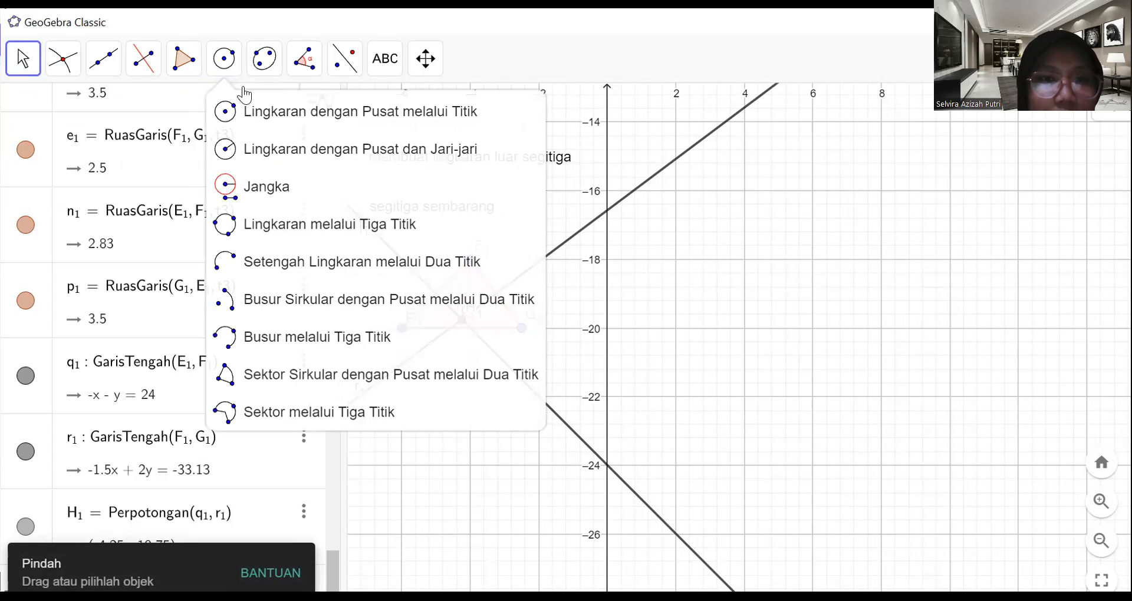
pyautogui.click(249, 113)
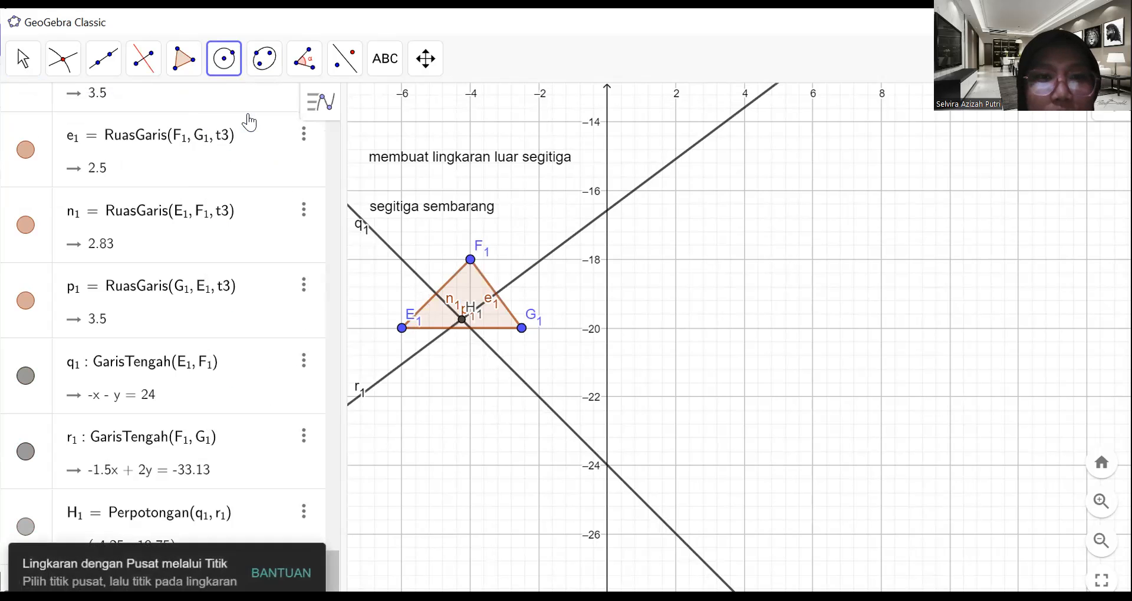
pyautogui.click(462, 319)
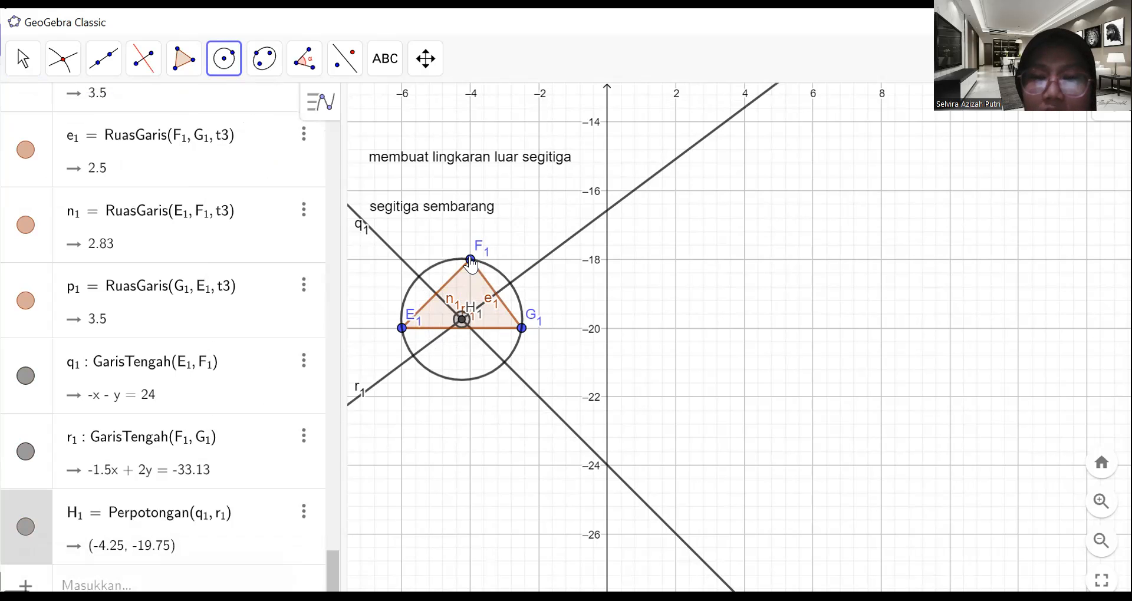
pyautogui.click(470, 259)
pyautogui.click(23, 58)
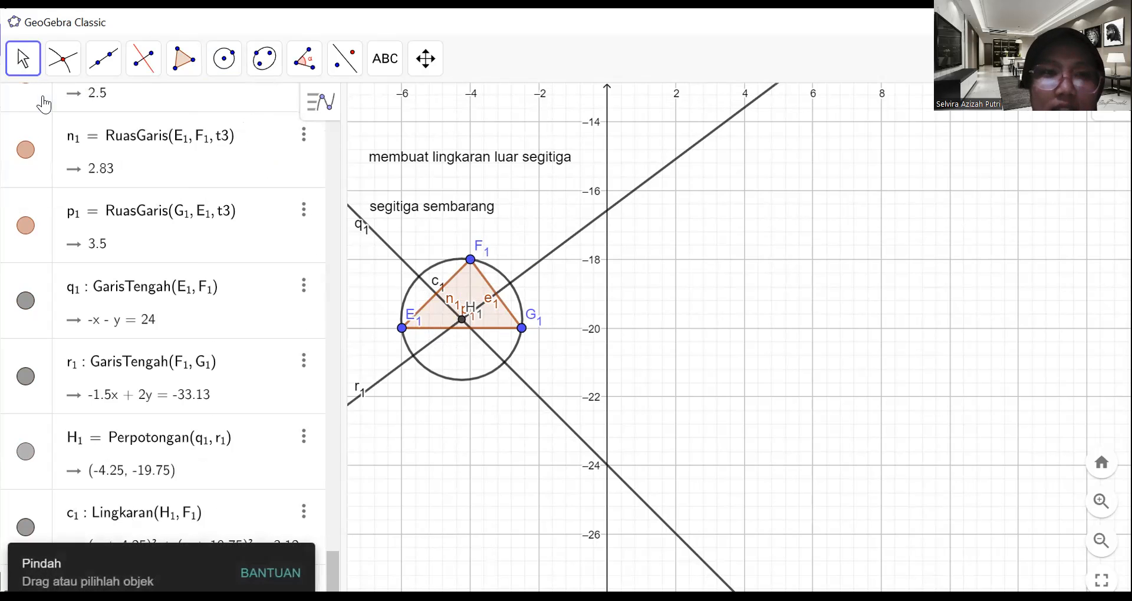
# Add the subtitle text "segitiga beraturan" in the empty area beside the irregular triangle, at about the same height as "segitiga sembarang"
pyautogui.click(177, 69)
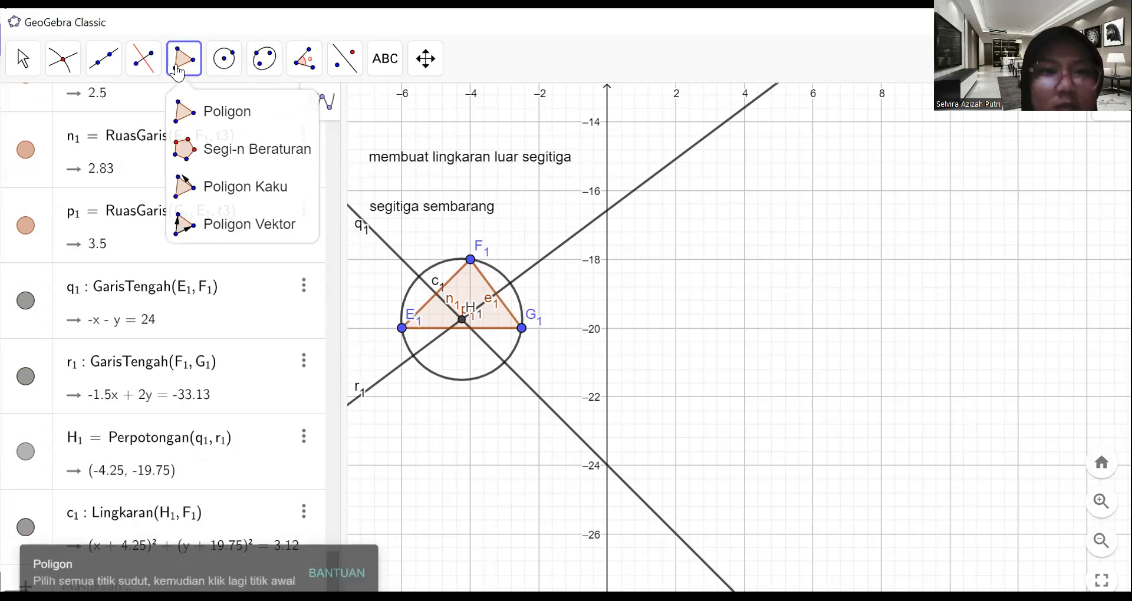
pyautogui.click(379, 70)
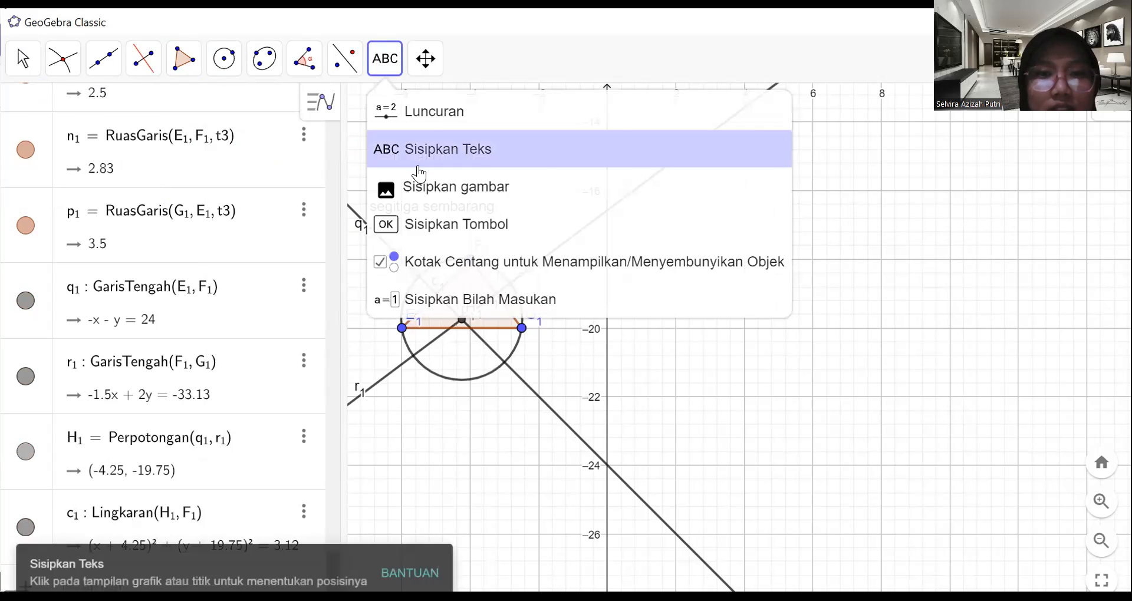
pyautogui.click(415, 160)
pyautogui.click(715, 222)
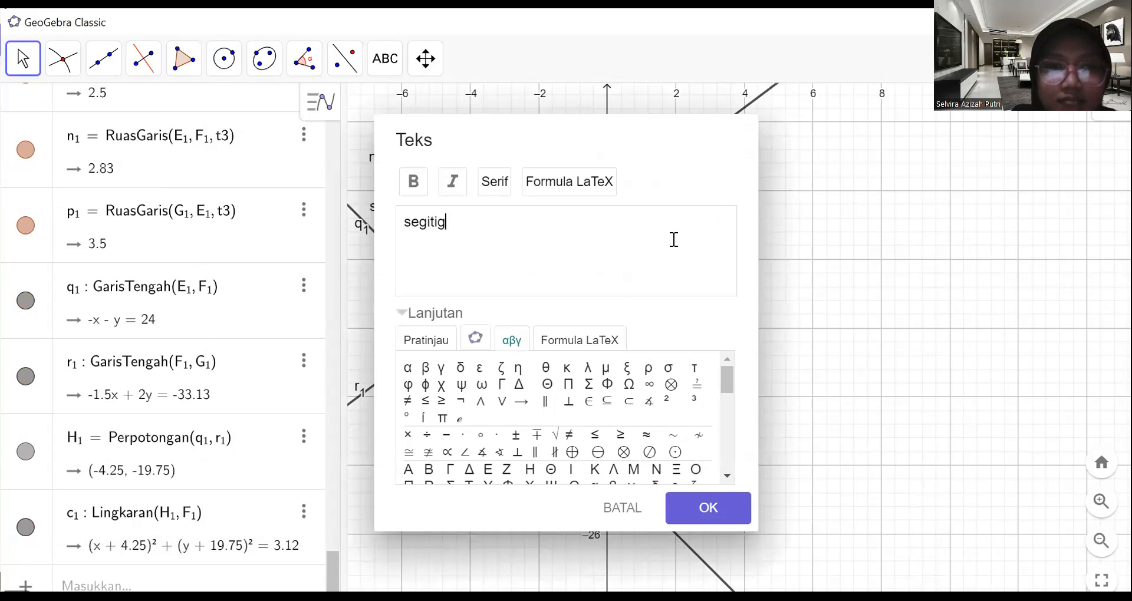
pyautogui.write('segitiga beraturan')
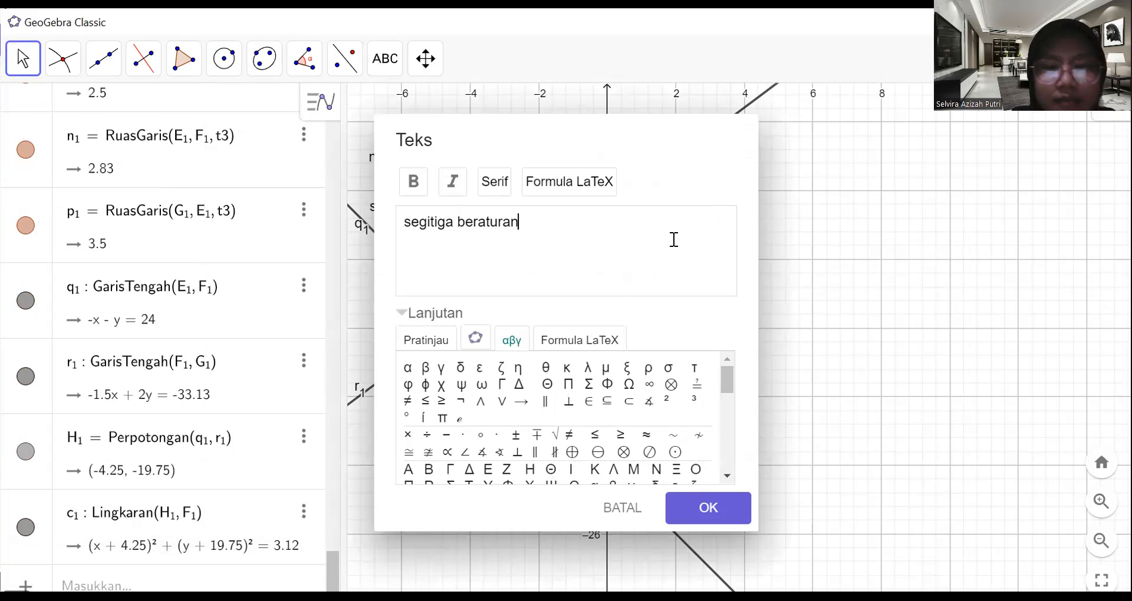
pyautogui.click(734, 509)
pyautogui.click(24, 59)
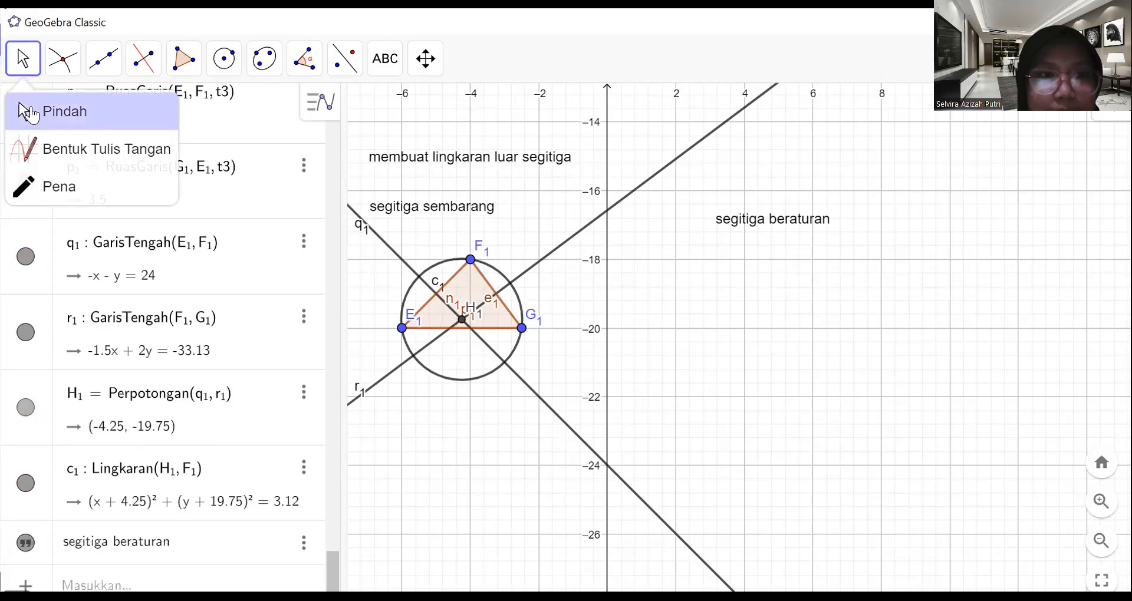
pyautogui.click(29, 112)
# Shift the "segitiga beraturan" subtitle slightly up and to the right, level with "segitiga sembarang", leaving its wording as is
pyautogui.moveTo(735, 222); pyautogui.dragTo(757, 216)
pyautogui.doubleClick(757, 213)
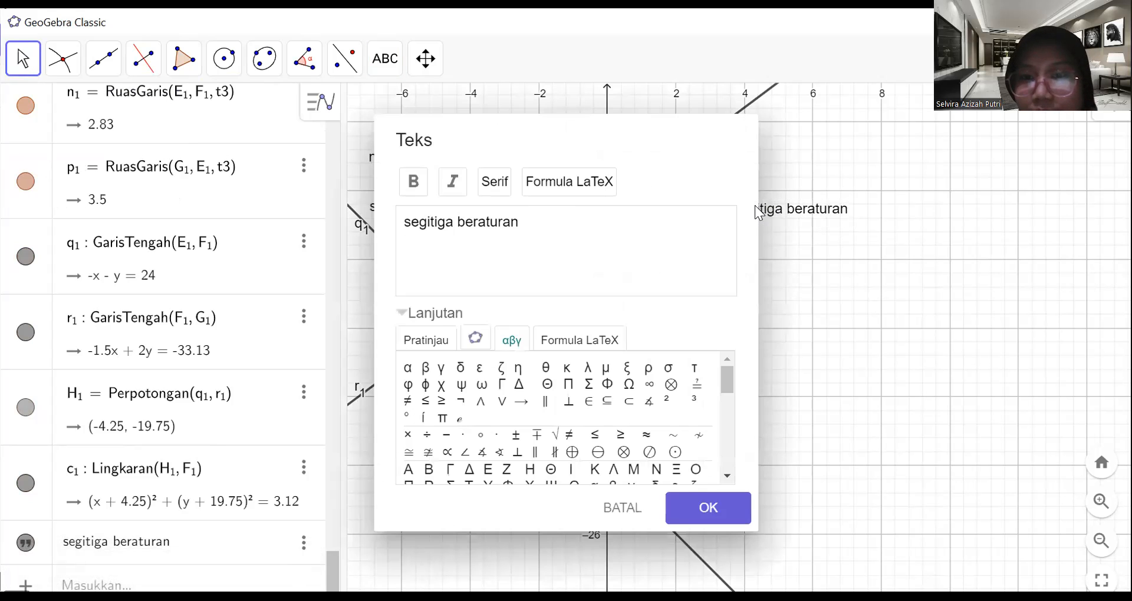
pyautogui.click(624, 509)
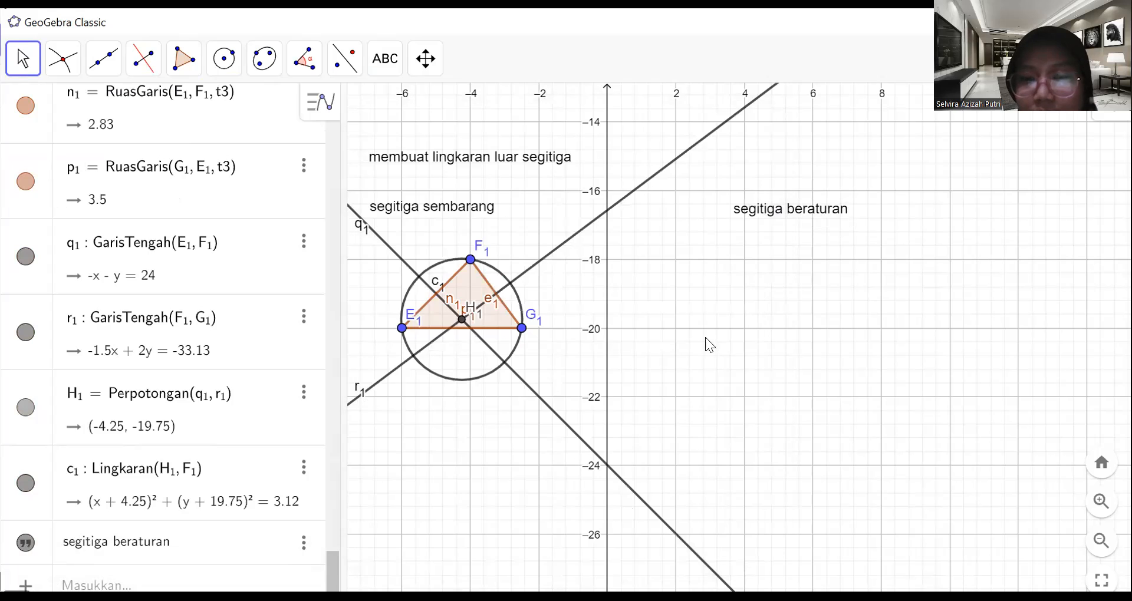
pyautogui.rightClick(798, 215)
pyautogui.click(397, 242)
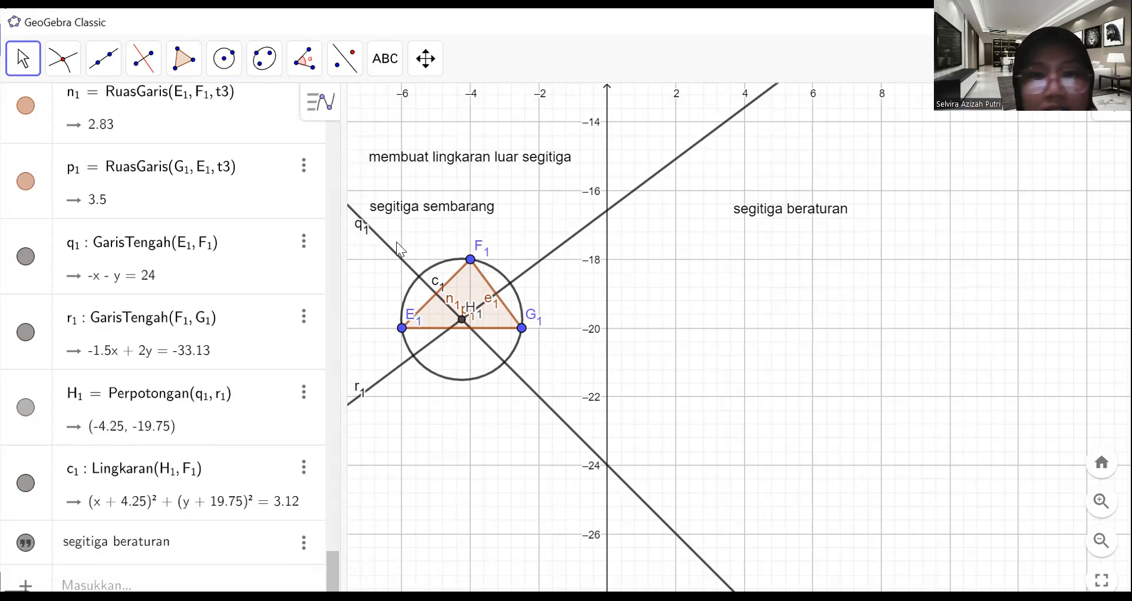
# Draw a regular polygon with 3 vertices from (4, -20) and (6, -18) below the "segitiga beraturan" subtitle
pyautogui.click(184, 59)
pyautogui.click(204, 149)
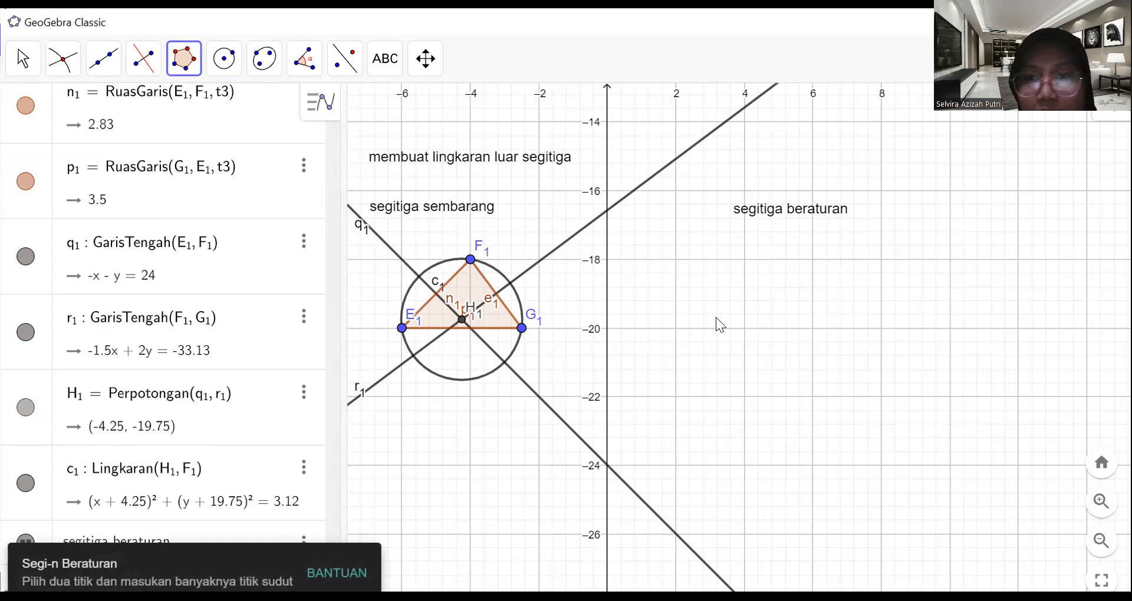
pyautogui.click(745, 328)
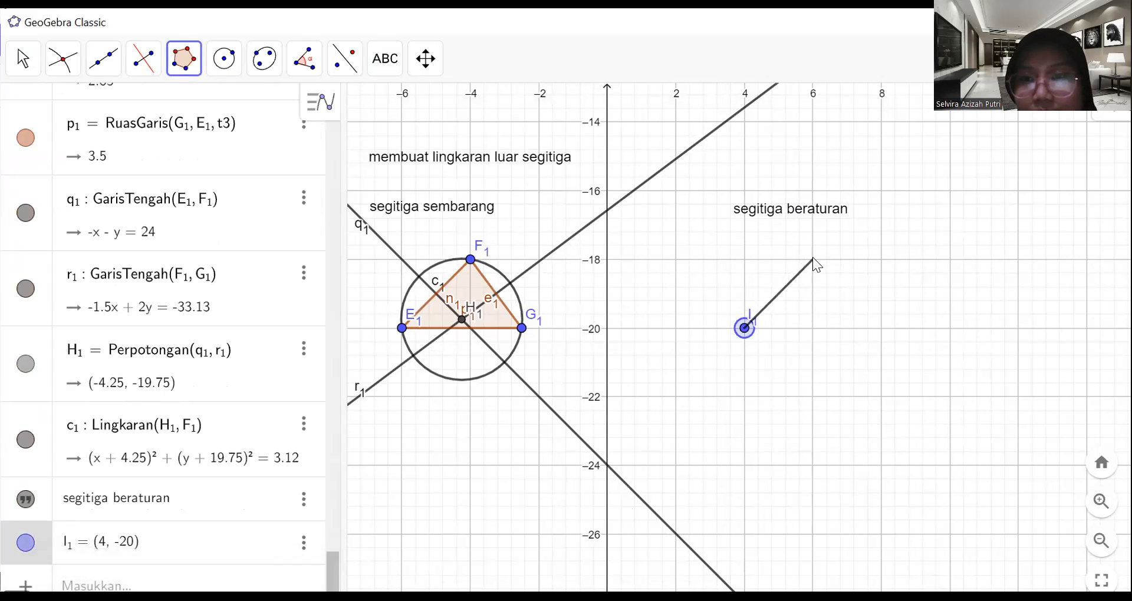
pyautogui.click(813, 260)
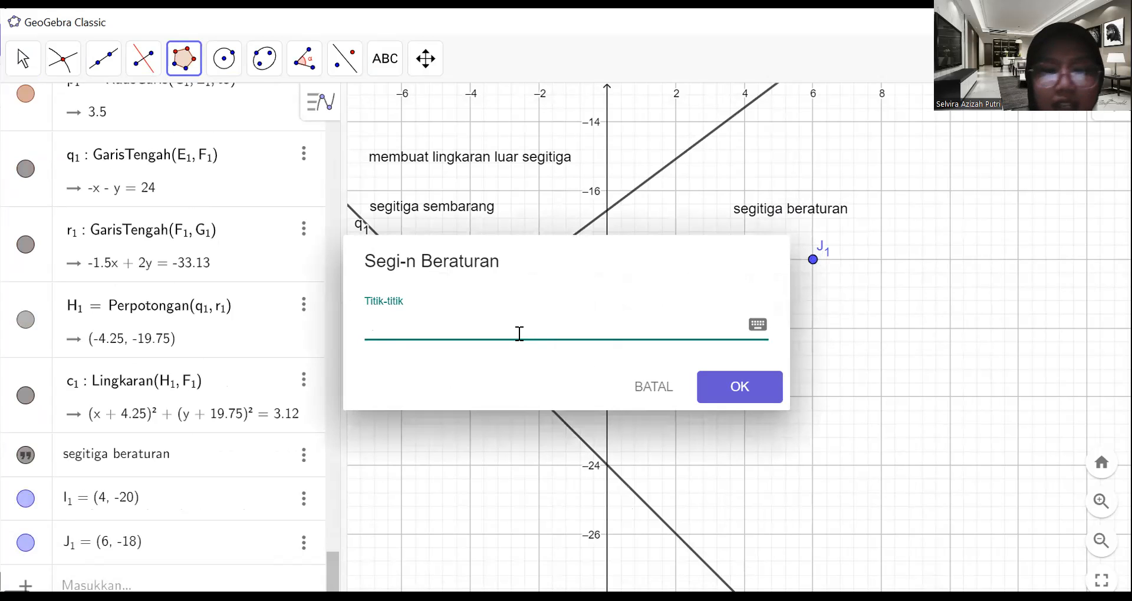
pyautogui.write('3')
pyautogui.click(702, 384)
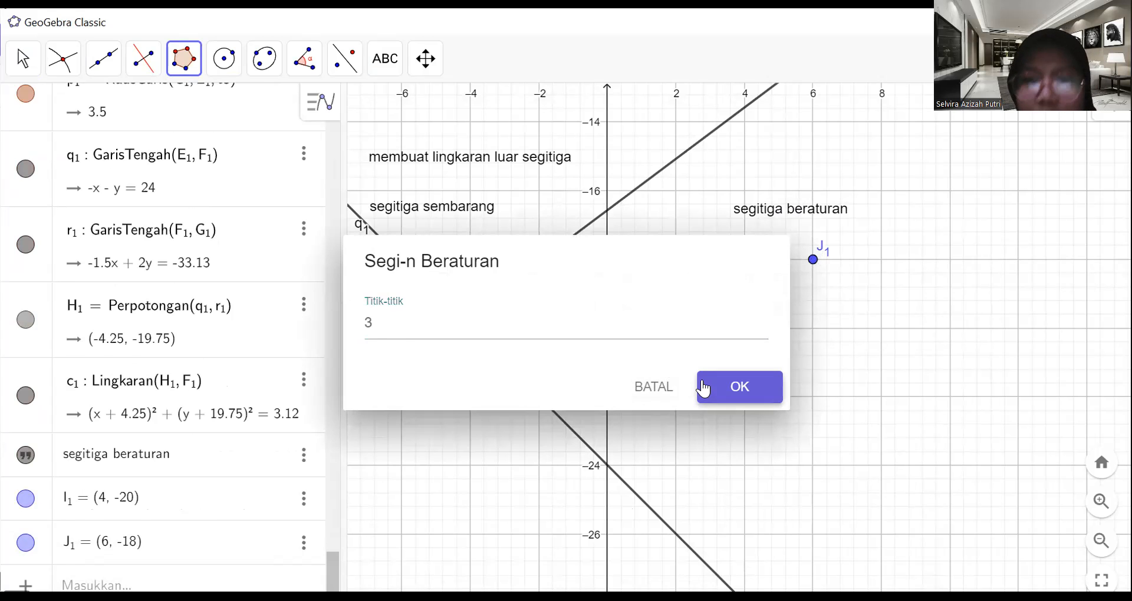
# Move the equilateral triangle clear of its subtitle so that I₁ lies at (4.88, -21.11) and J₁ at (6.88, -19.11)
pyautogui.click(23, 59)
pyautogui.click(47, 111)
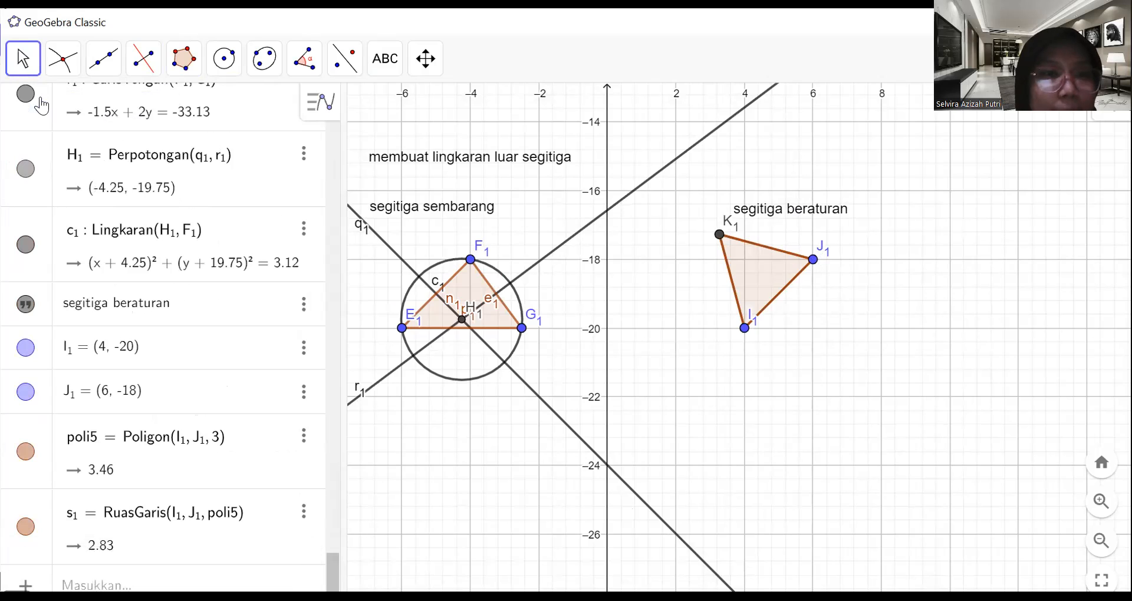
pyautogui.moveTo(751, 269); pyautogui.dragTo(775, 305)
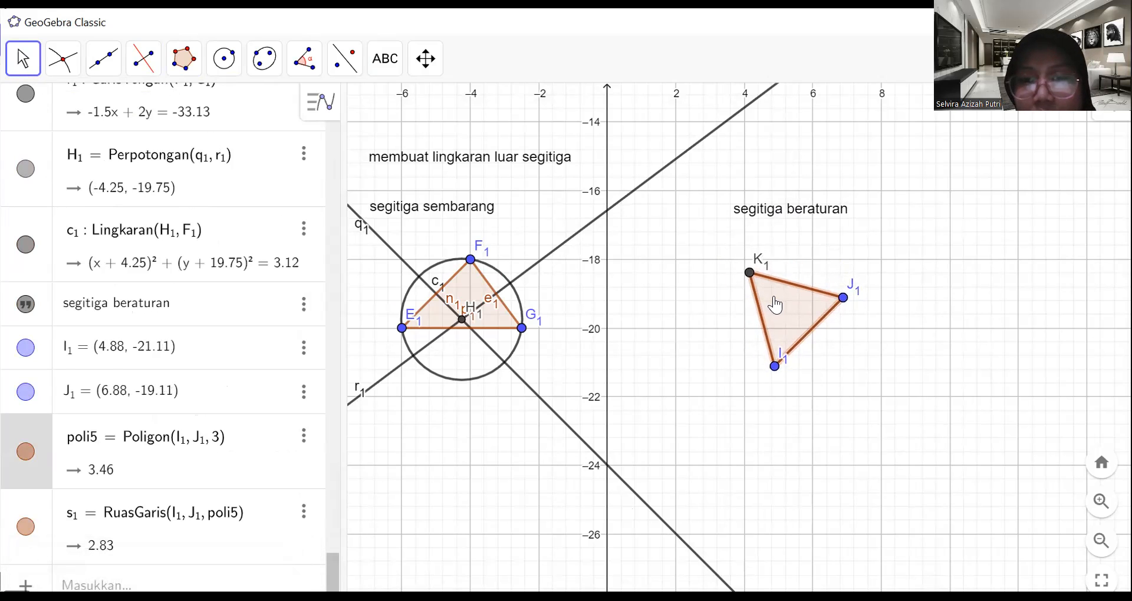
# Construct the perpendicular bisectors of the equilateral triangle's sides I₁J₁ and K₁I₁
pyautogui.click(144, 58)
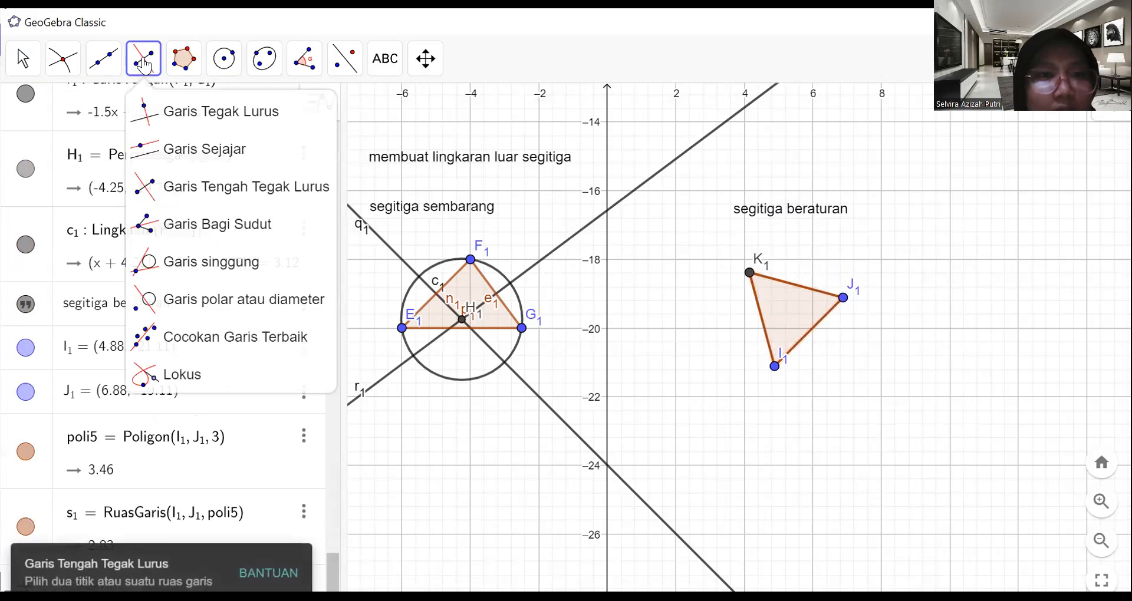
pyautogui.click(181, 185)
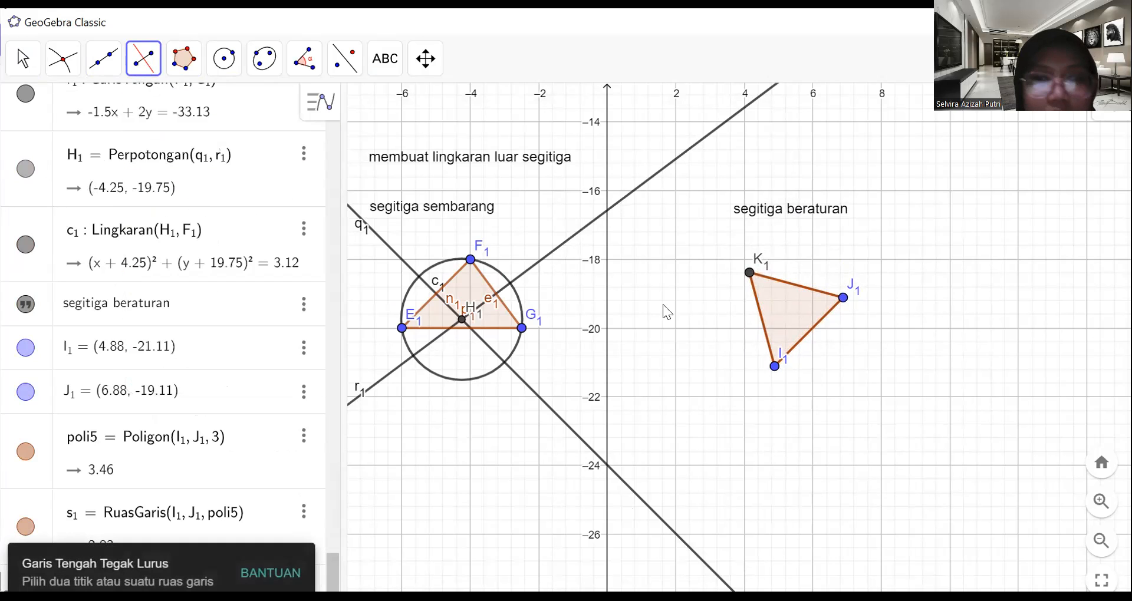
pyautogui.click(775, 367)
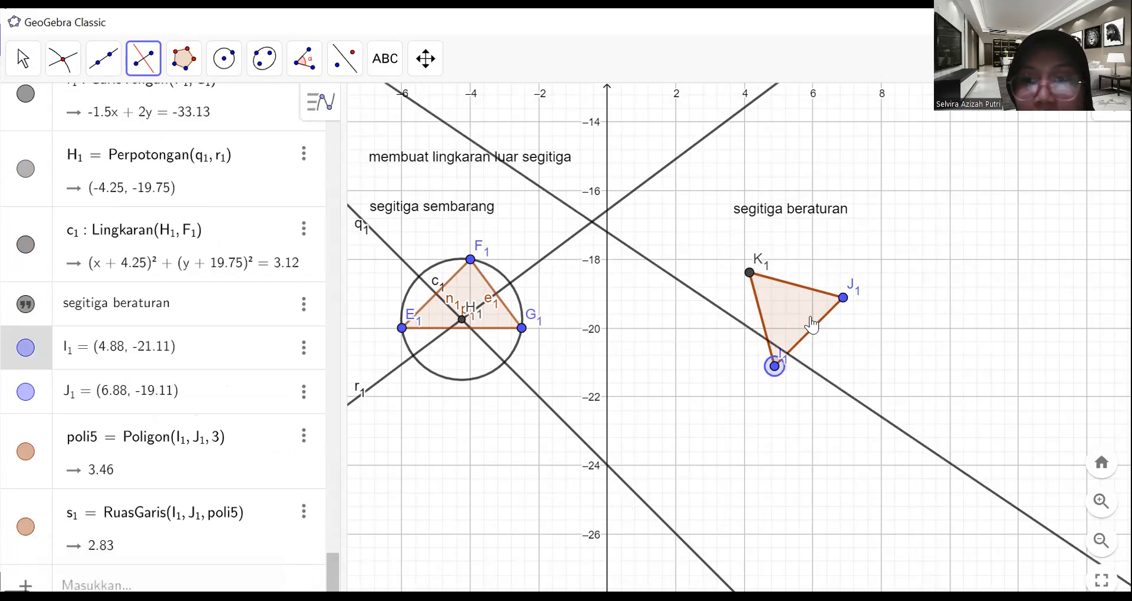
pyautogui.click(843, 298)
pyautogui.click(747, 274)
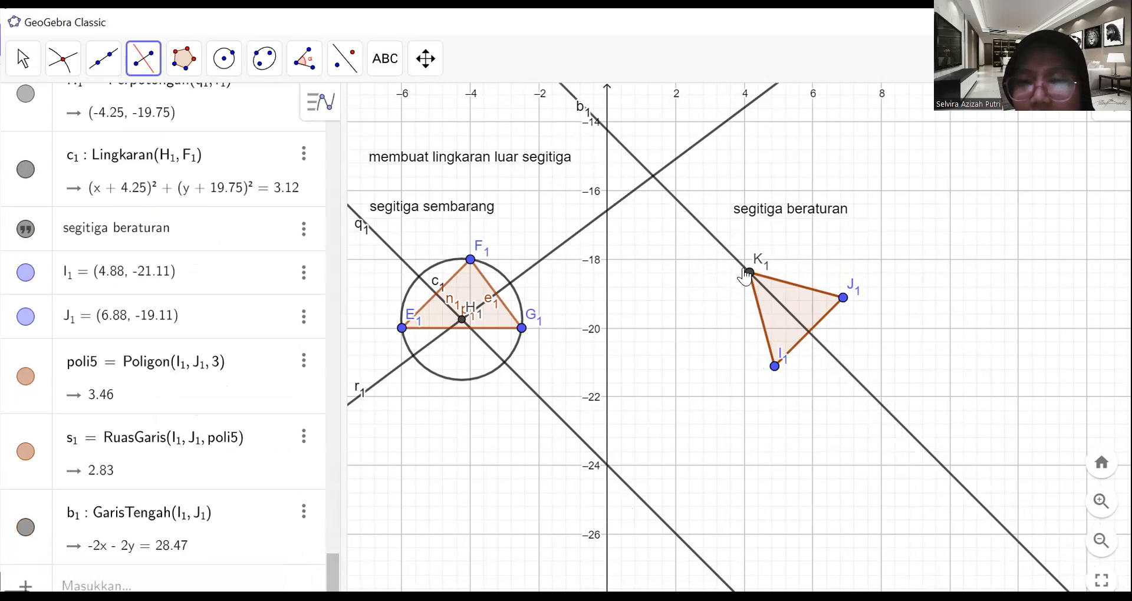
pyautogui.click(775, 366)
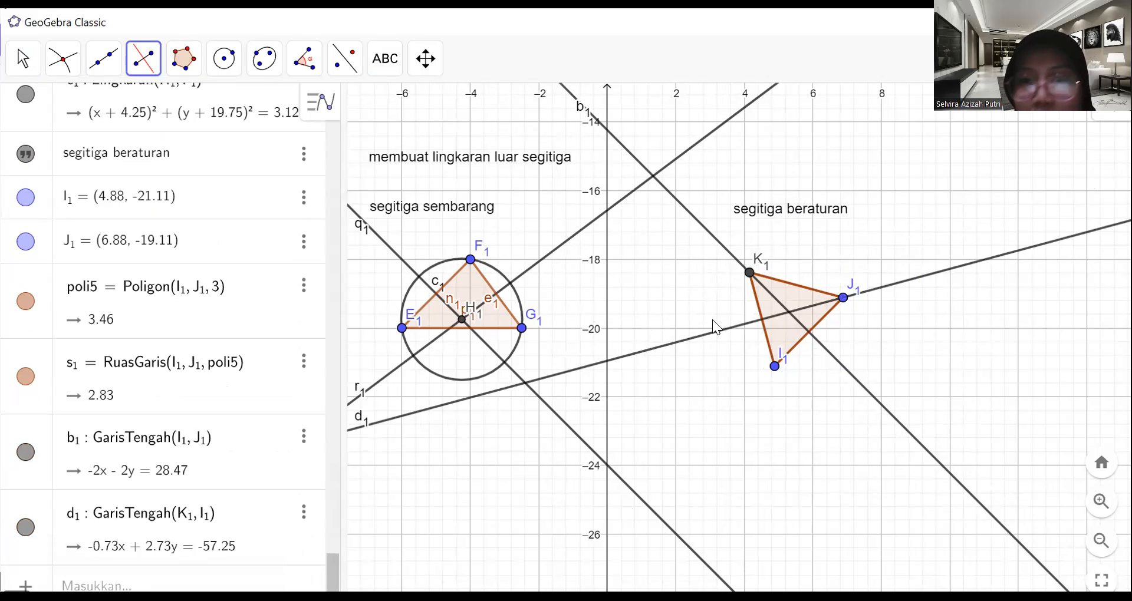
# Place an intersection point where the equilateral triangle's perpendicular bisectors d₁ and b₁ cross
pyautogui.click(63, 59)
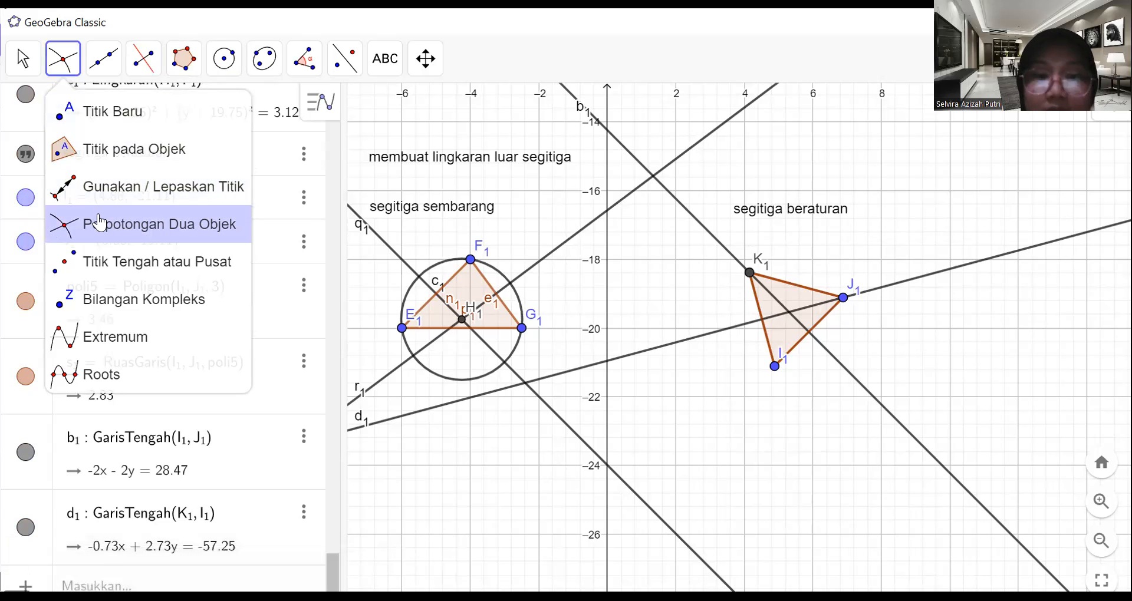
pyautogui.click(99, 223)
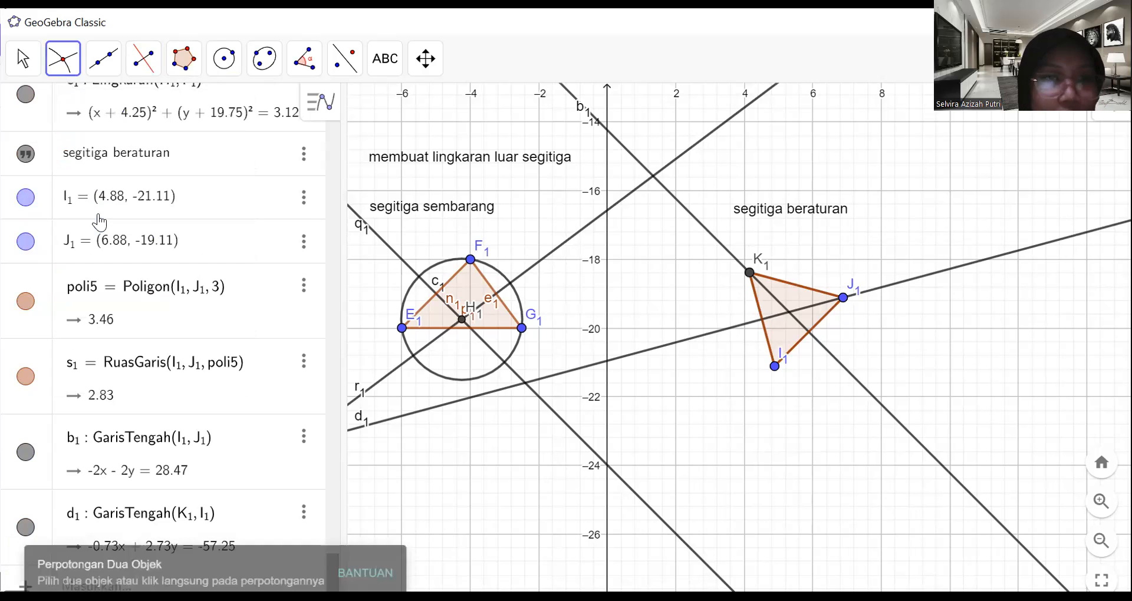
pyautogui.click(742, 322)
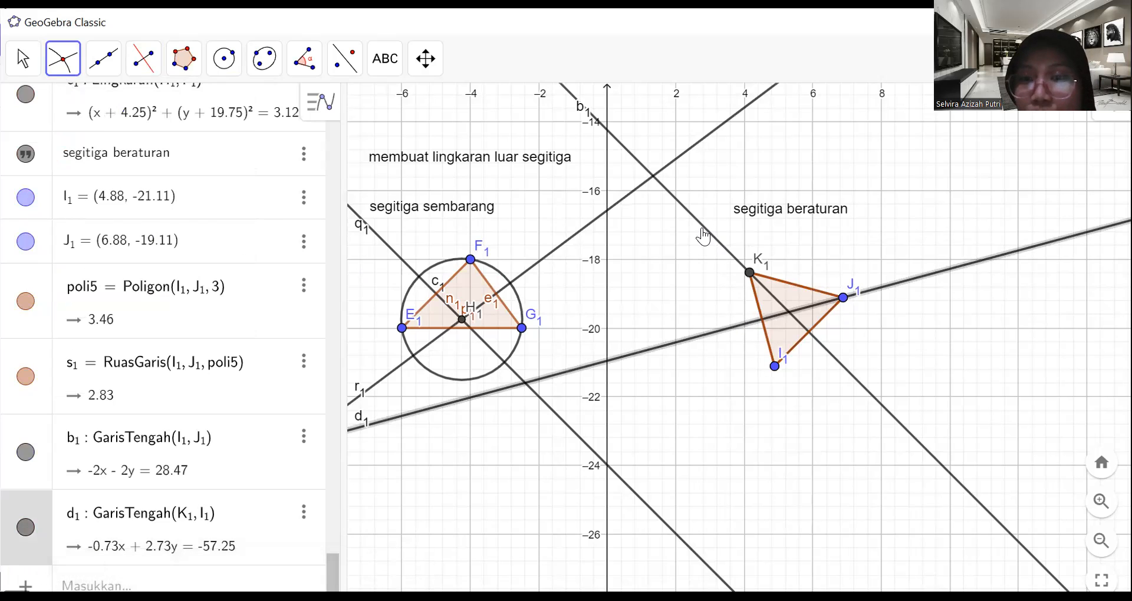
pyautogui.click(703, 236)
pyautogui.click(28, 60)
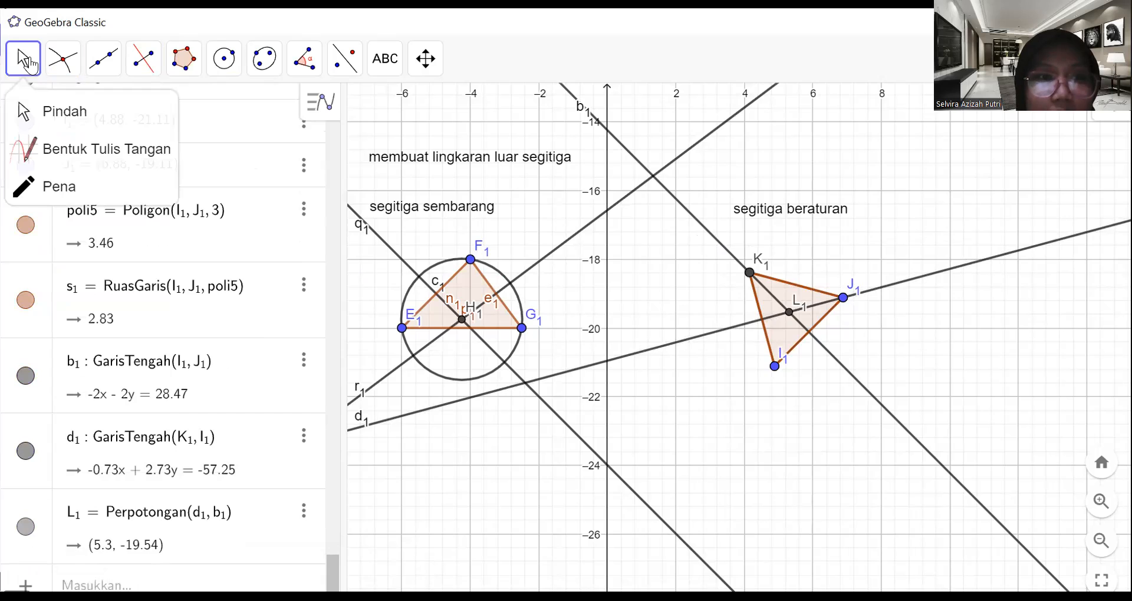
pyautogui.click(27, 111)
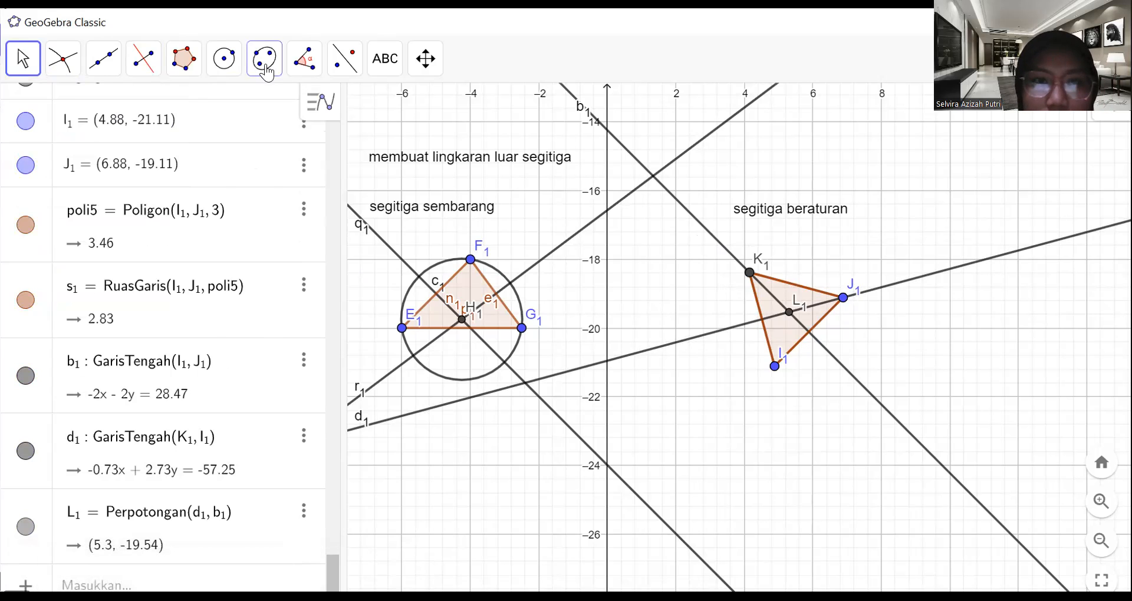
# Draw the circumscribed circle of the equilateral triangle, centred at L₁ and passing through vertex K₁
pyautogui.click(226, 75)
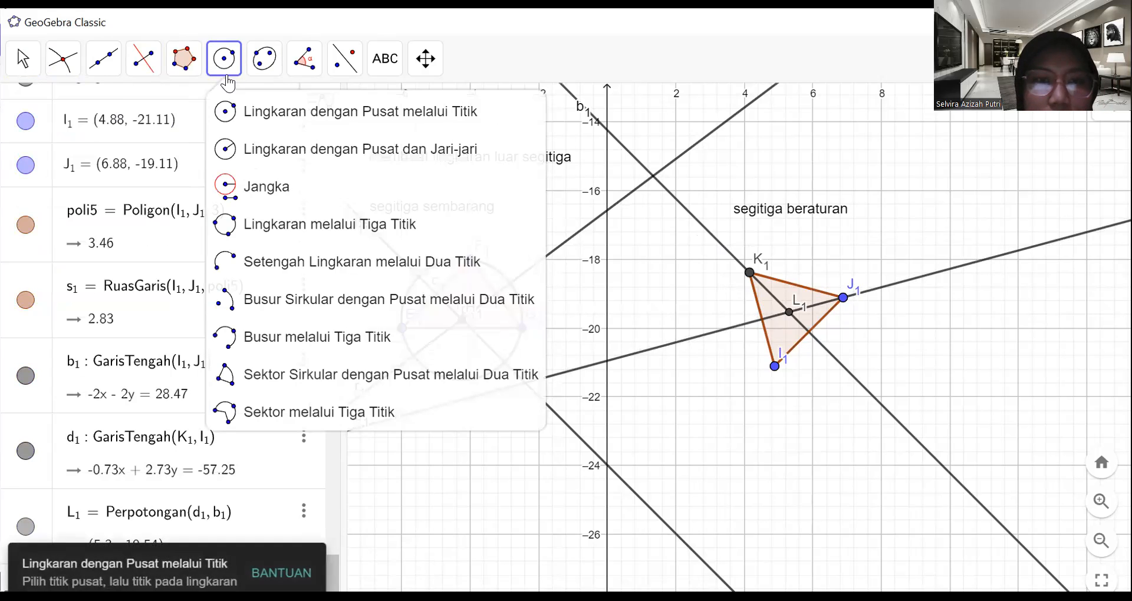
pyautogui.click(268, 123)
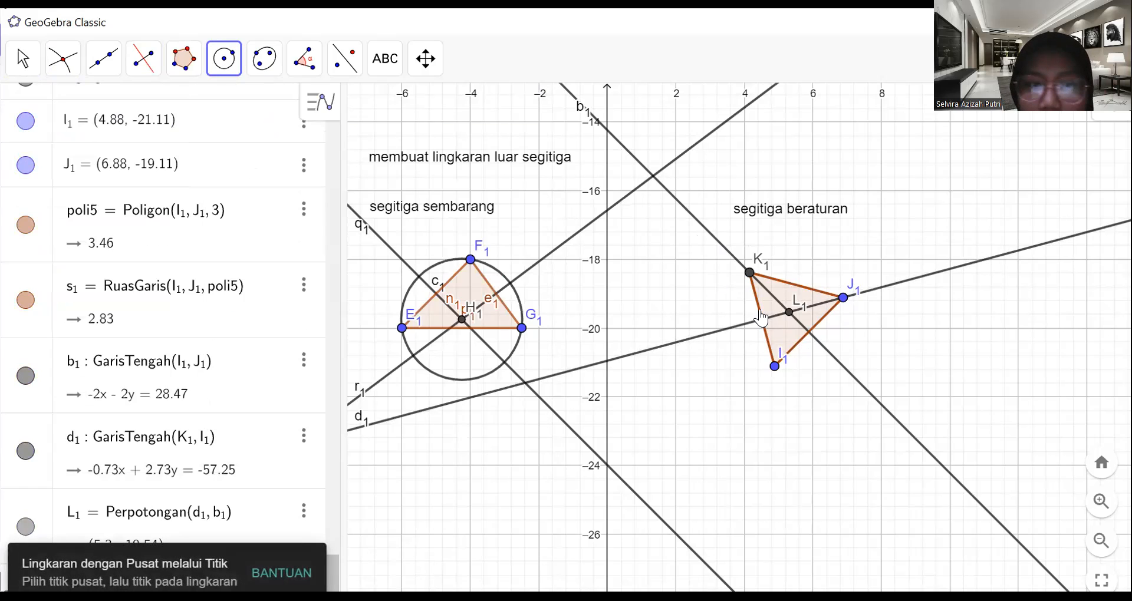
pyautogui.click(788, 311)
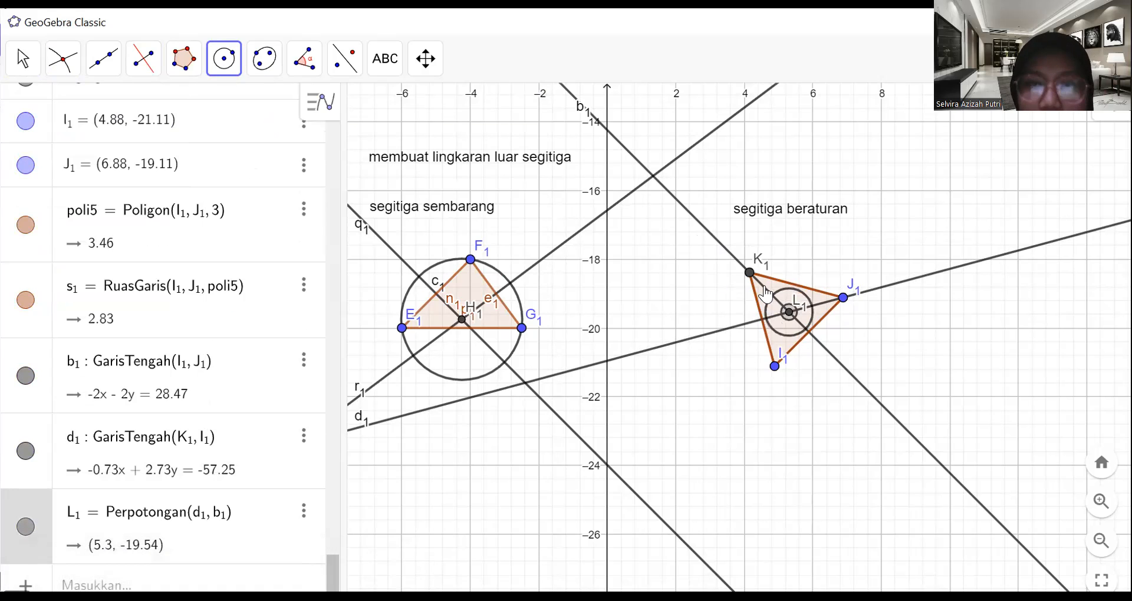
pyautogui.click(750, 273)
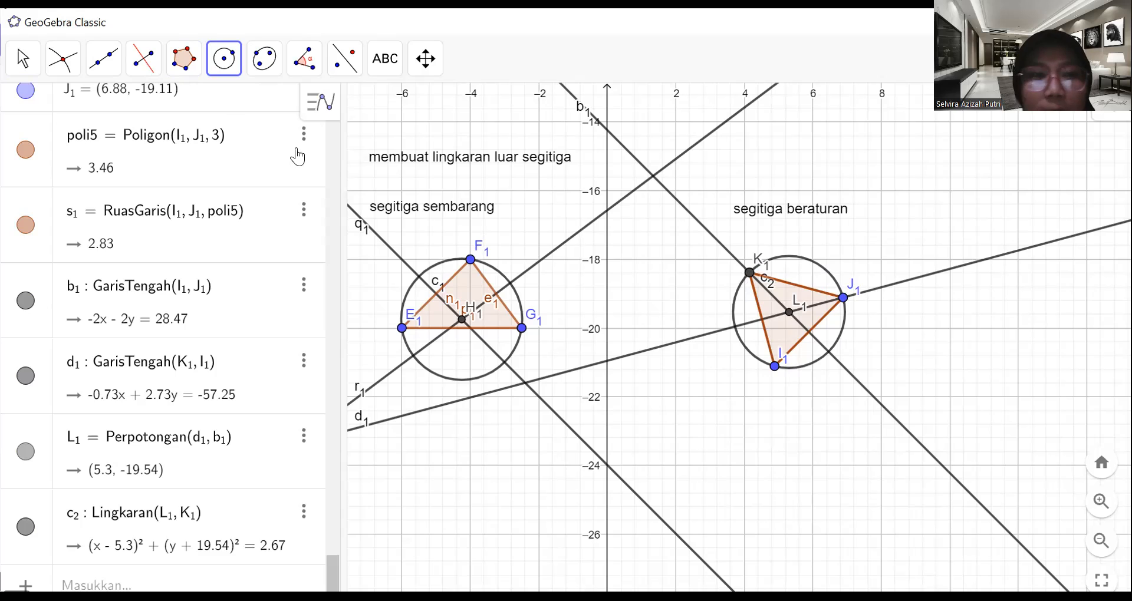
pyautogui.click(21, 62)
pyautogui.click(25, 111)
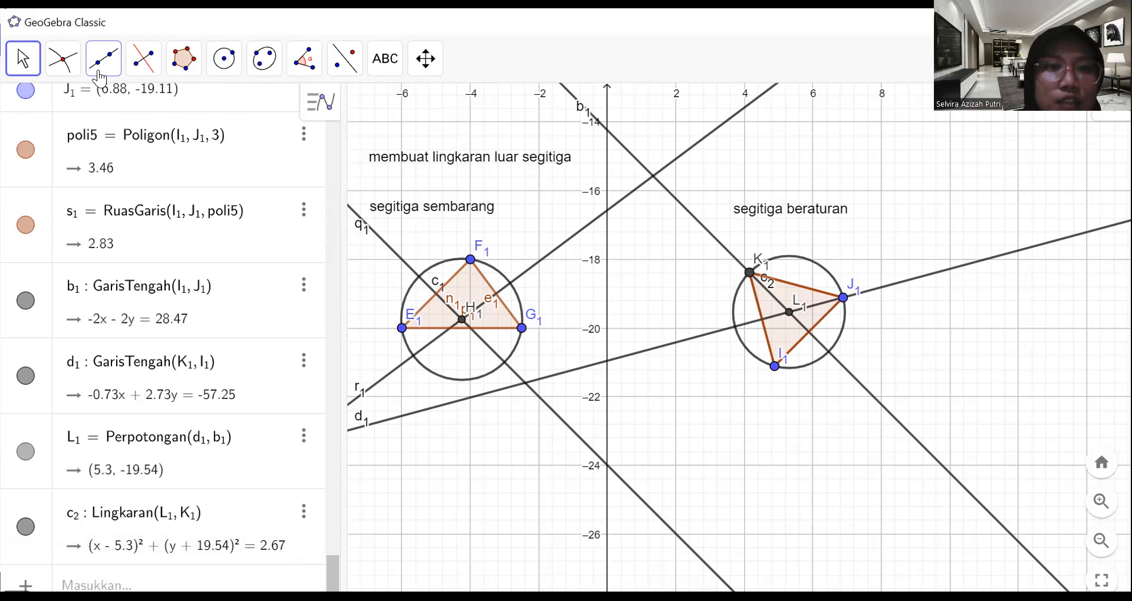
# Add the caption "membuat lingkaran luar segitiga" in the empty area below the circumscribed circle figures
pyautogui.scroll(-8, 666, 364)
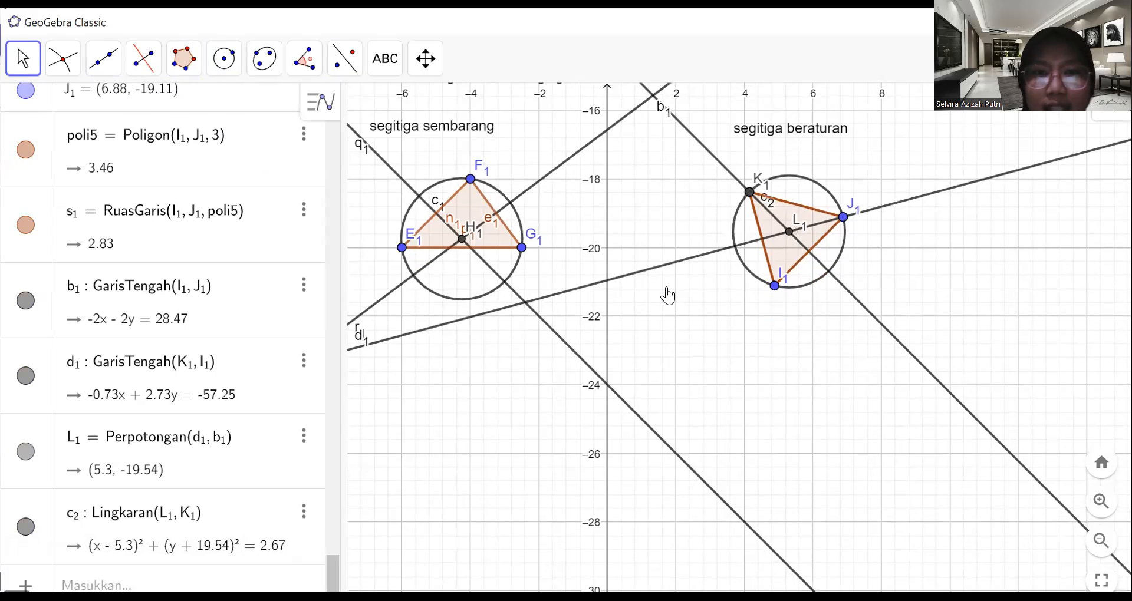
pyautogui.moveTo(593, 277); pyautogui.dragTo(589, 248)
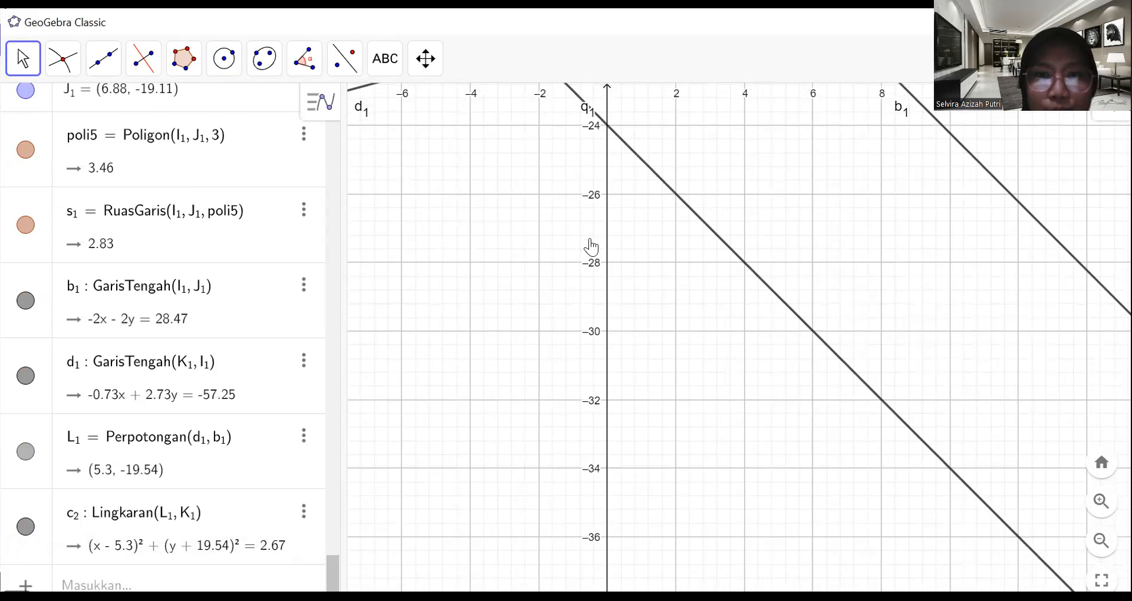
pyautogui.click(384, 58)
pyautogui.click(411, 158)
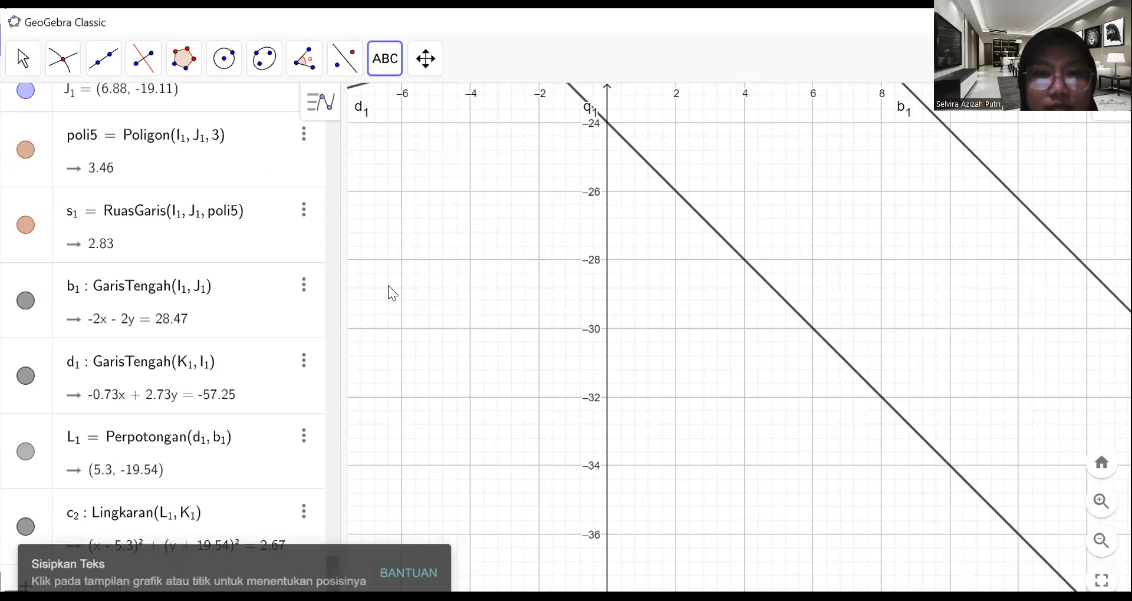
pyautogui.click(388, 286)
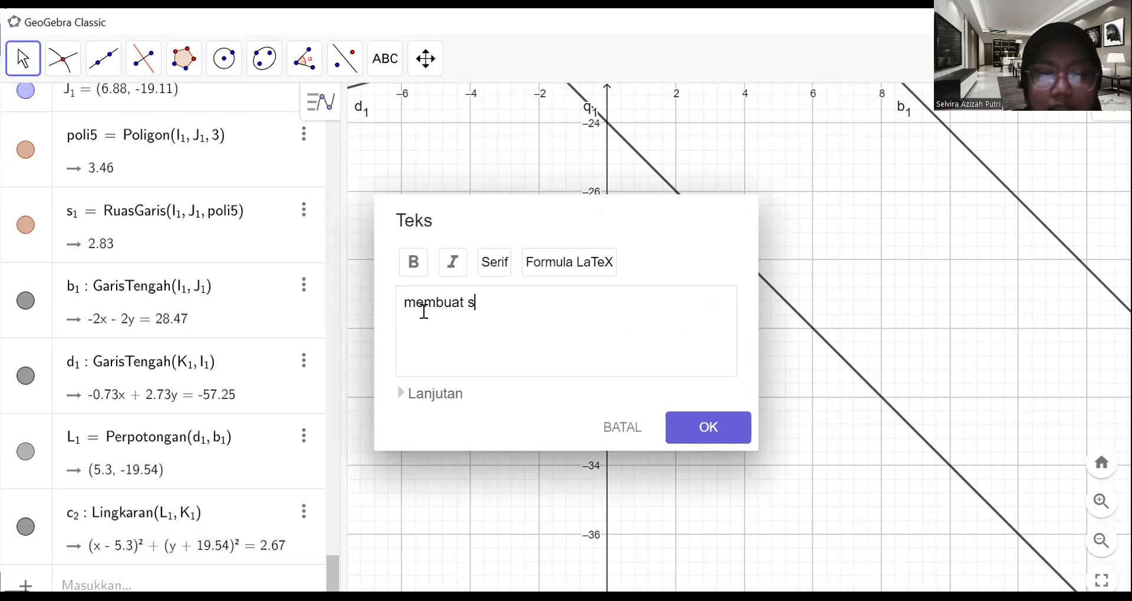
pyautogui.write('membuat lingkaran luar')
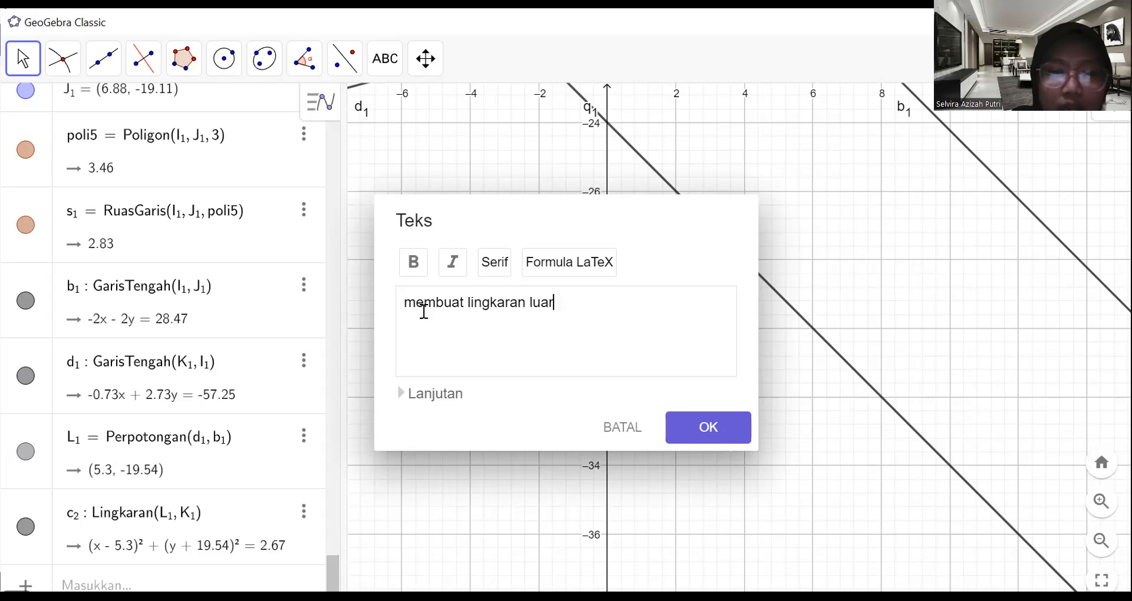
pyautogui.write(' segitiga')
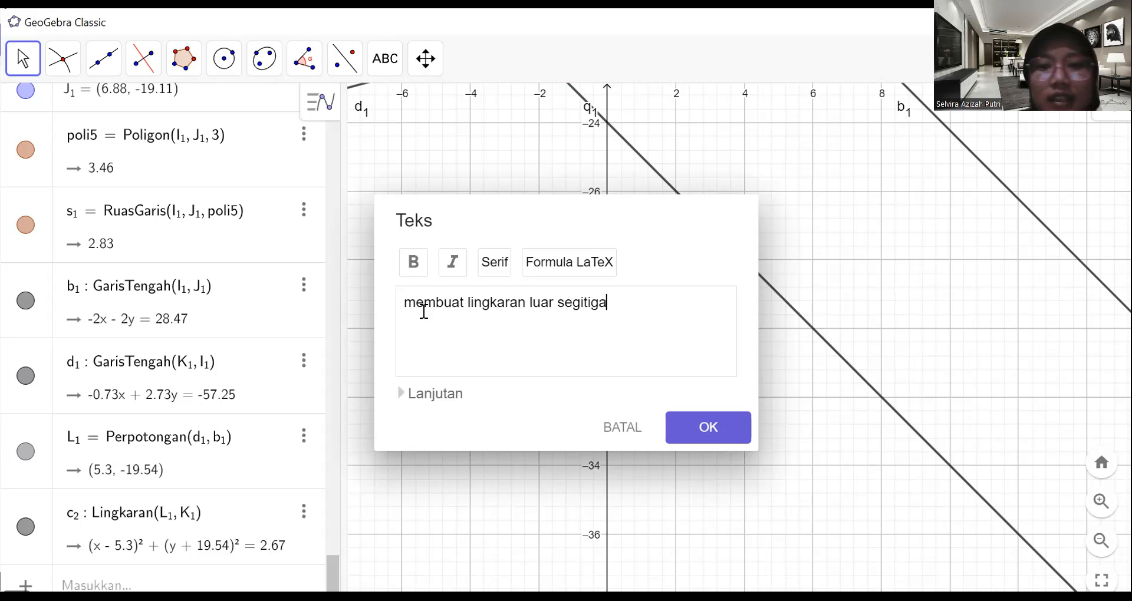
pyautogui.click(684, 426)
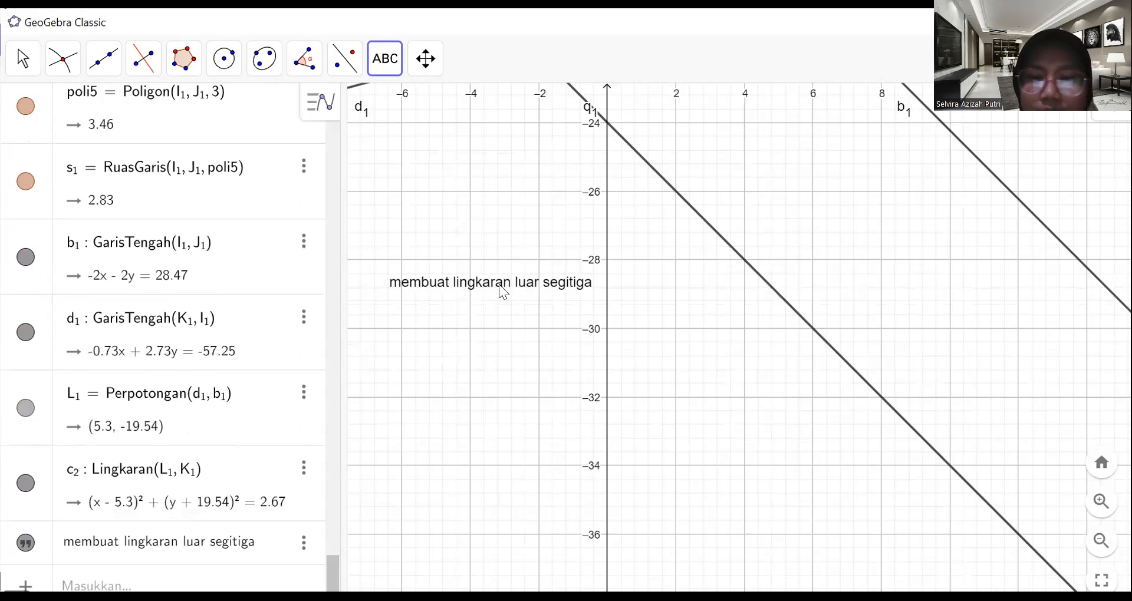
# Delete the new "membuat lingkaran luar segitiga" caption below the circumscribed circle figures
pyautogui.click(26, 65)
pyautogui.click(20, 106)
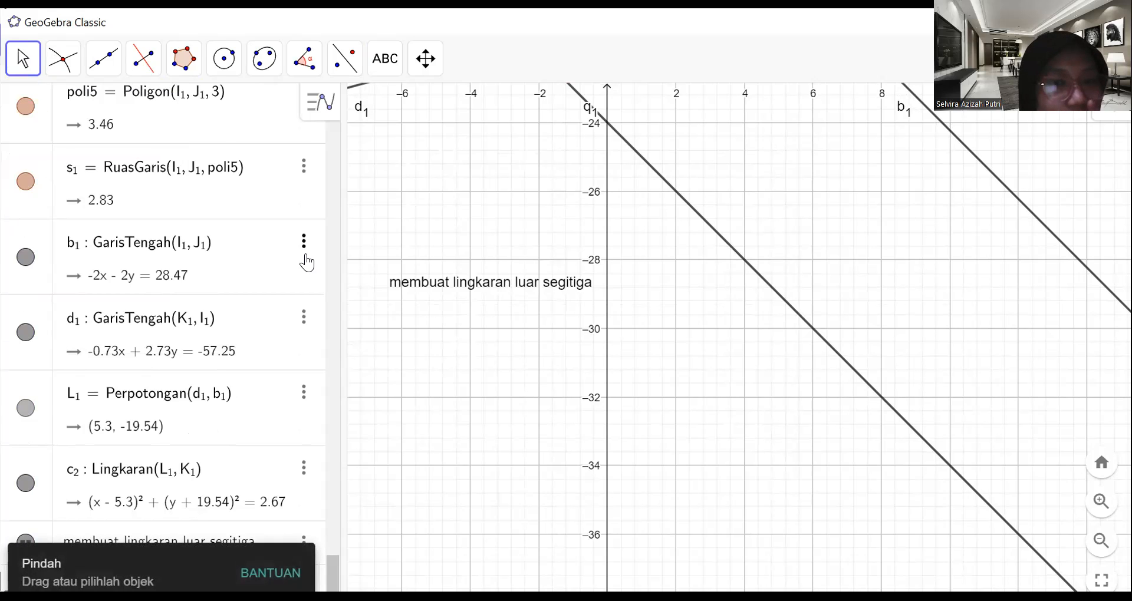
pyautogui.moveTo(654, 216); pyautogui.dragTo(664, 331)
pyautogui.click(506, 398)
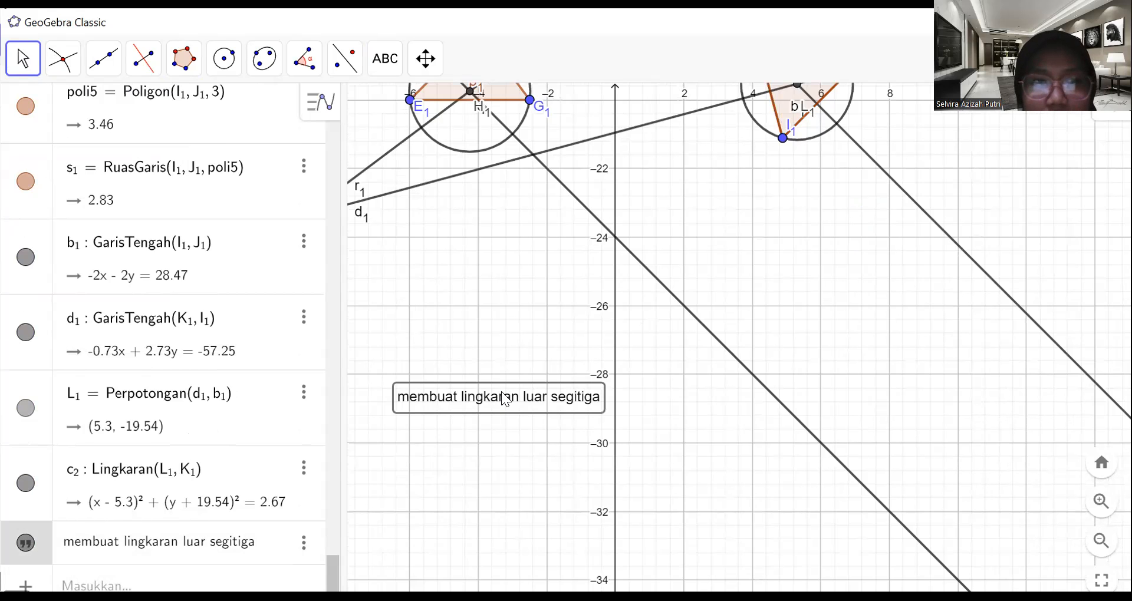
pyautogui.rightClick(505, 399)
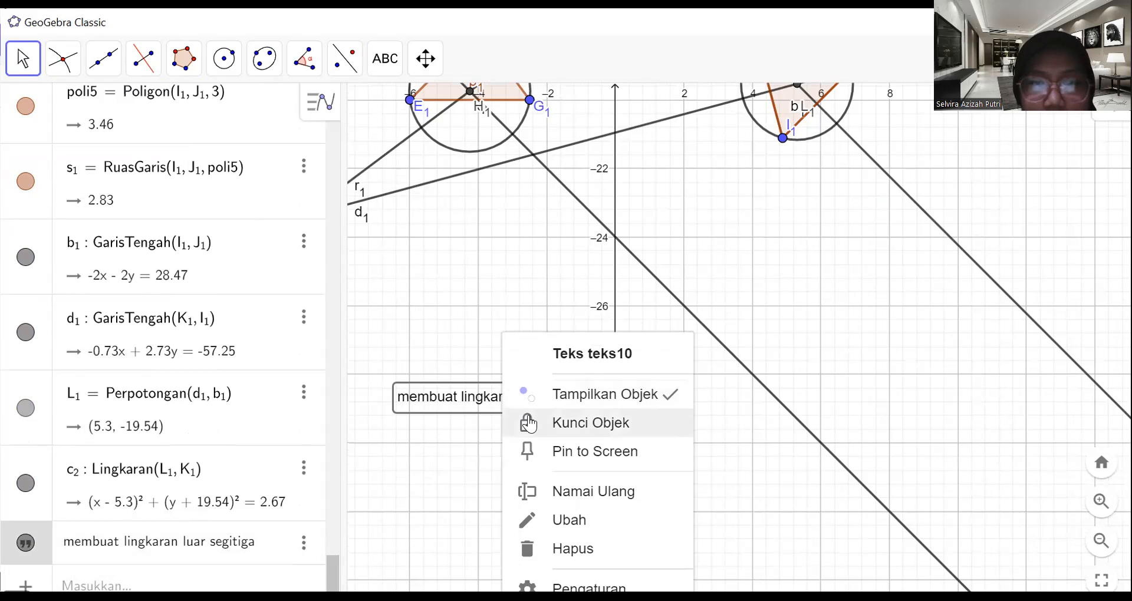
pyautogui.click(481, 402)
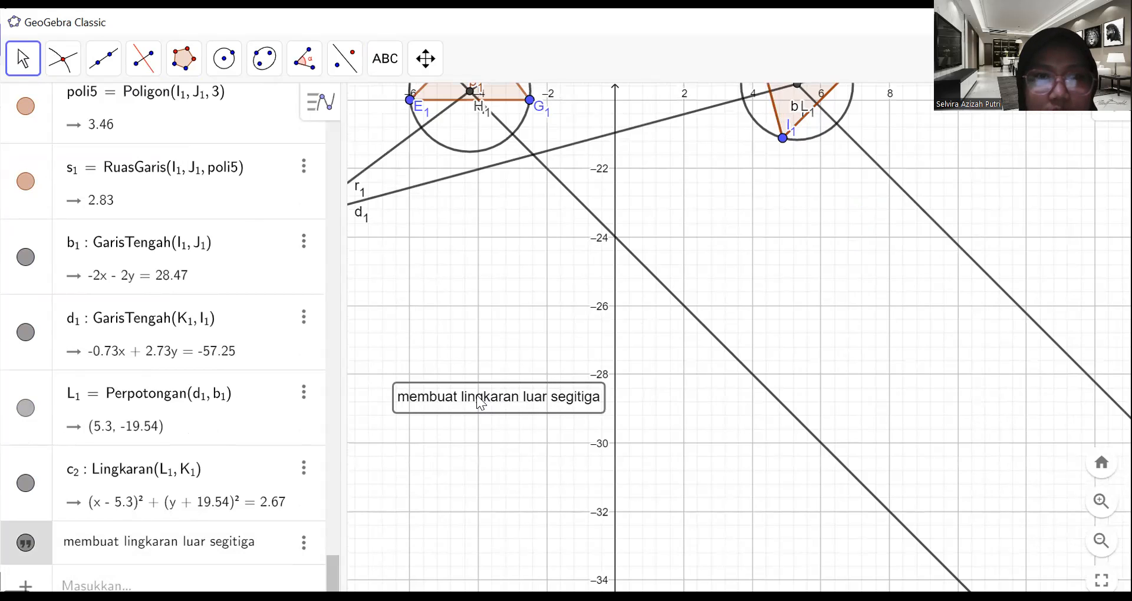
pyautogui.rightClick(483, 399)
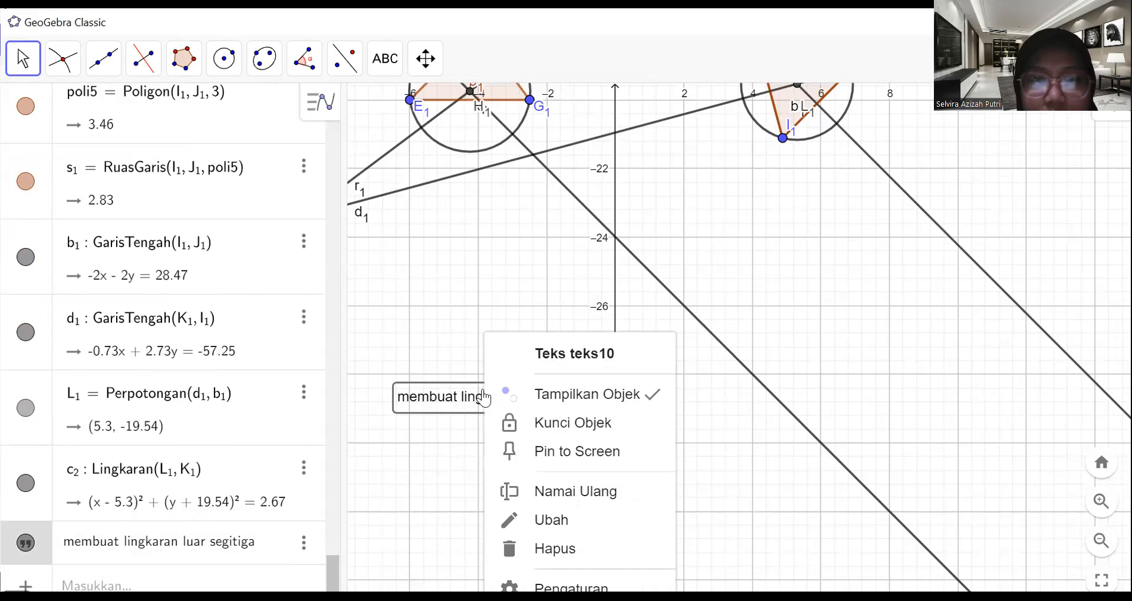
pyautogui.click(554, 548)
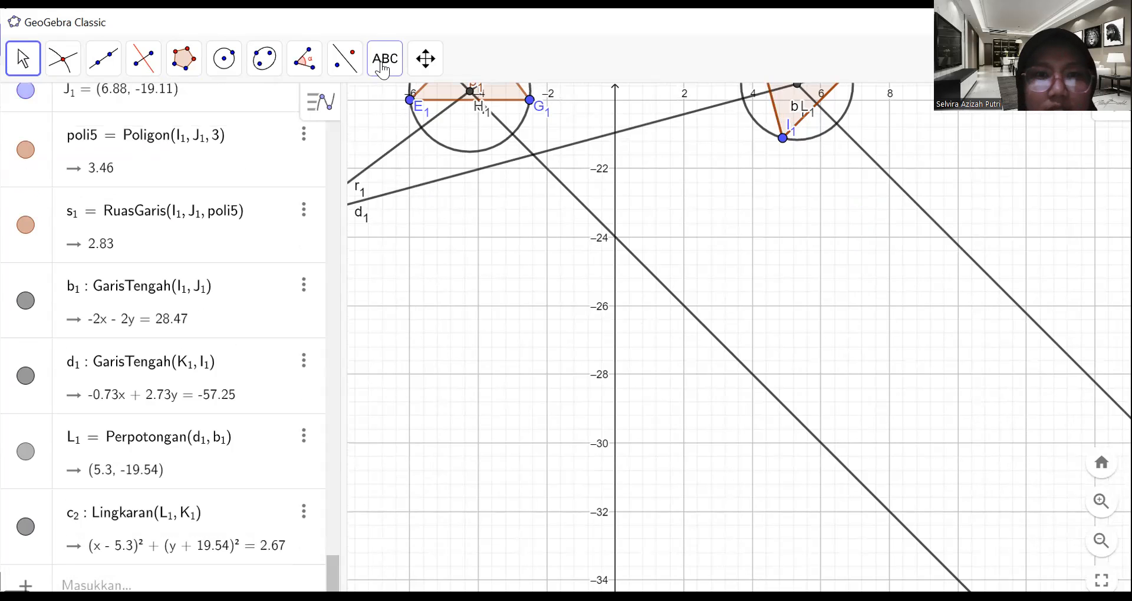
# Add the caption "membuat lingkaran dalam segitiga" in the empty area below the circumscribed circle figures
pyautogui.click(382, 70)
pyautogui.click(413, 145)
pyautogui.click(445, 361)
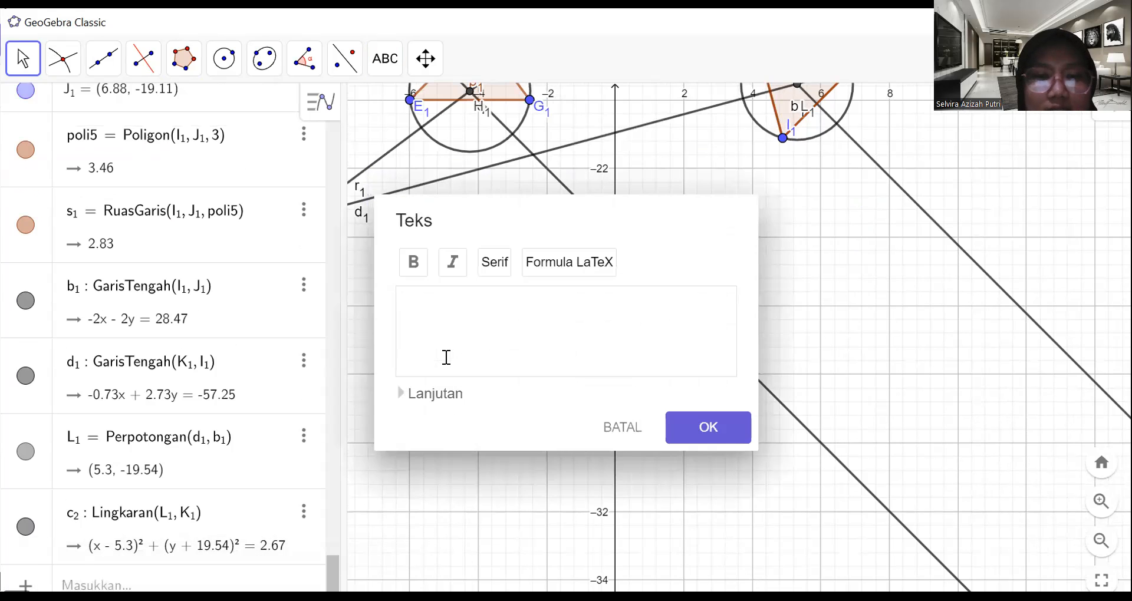
pyautogui.write('membuat ling')
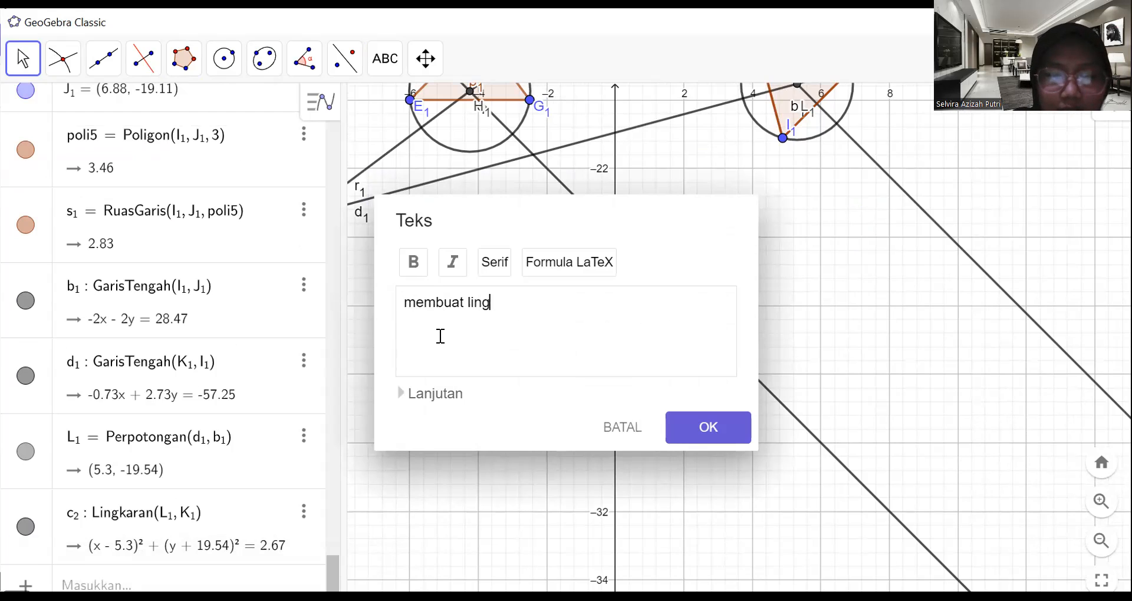
pyautogui.write('karan dalam')
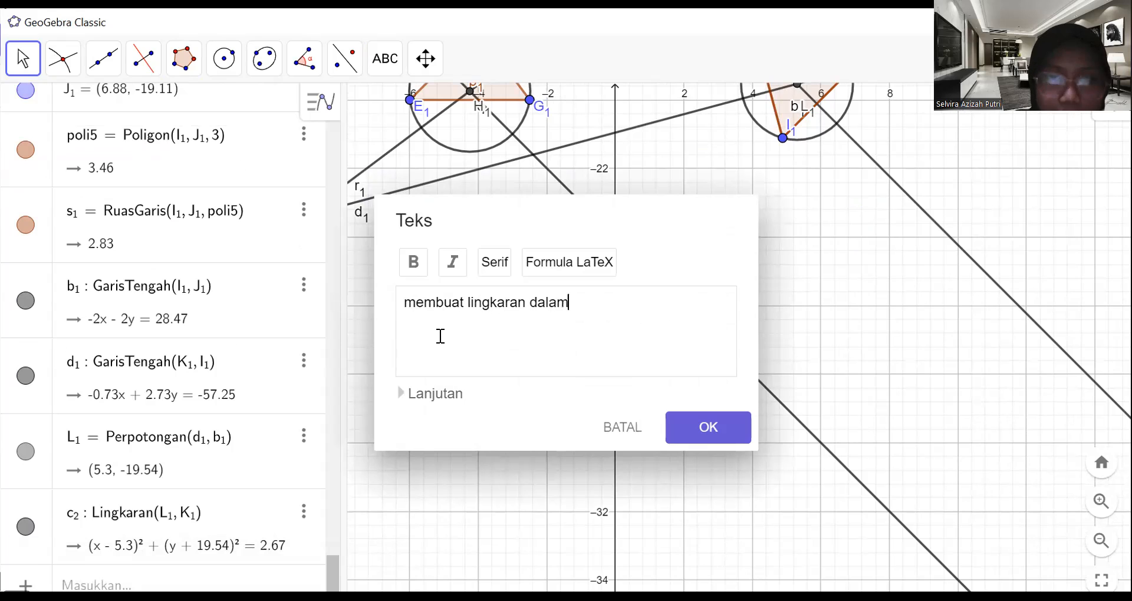
pyautogui.write(' segitiga')
pyautogui.click(708, 429)
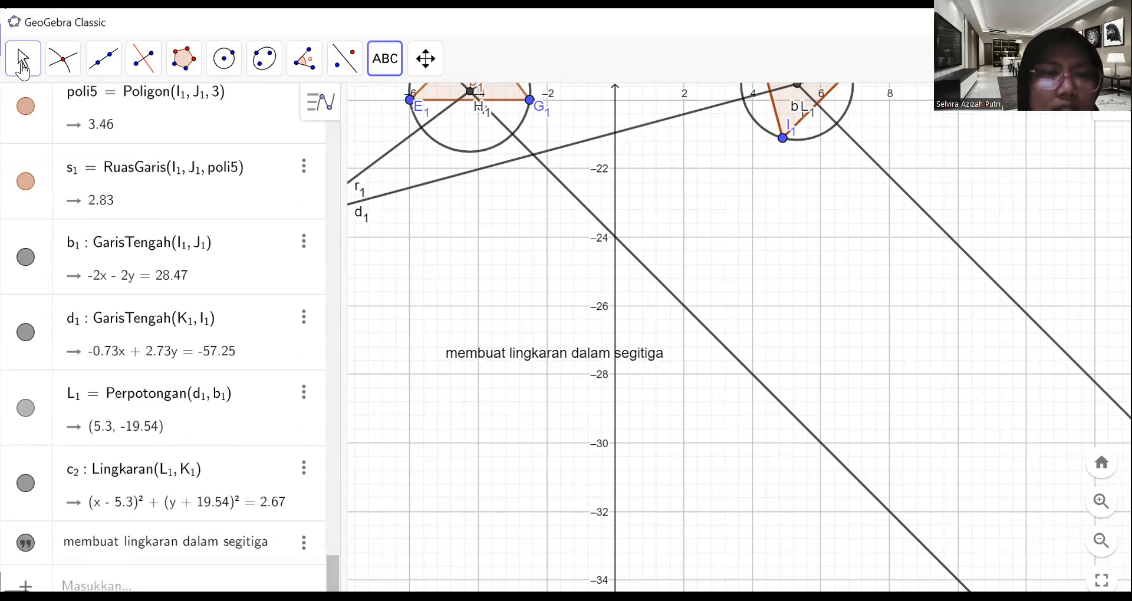
# Move the "membuat lingkaran dalam segitiga" caption left of the y-axis, just below y = -26, and lock it there
pyautogui.click(22, 65)
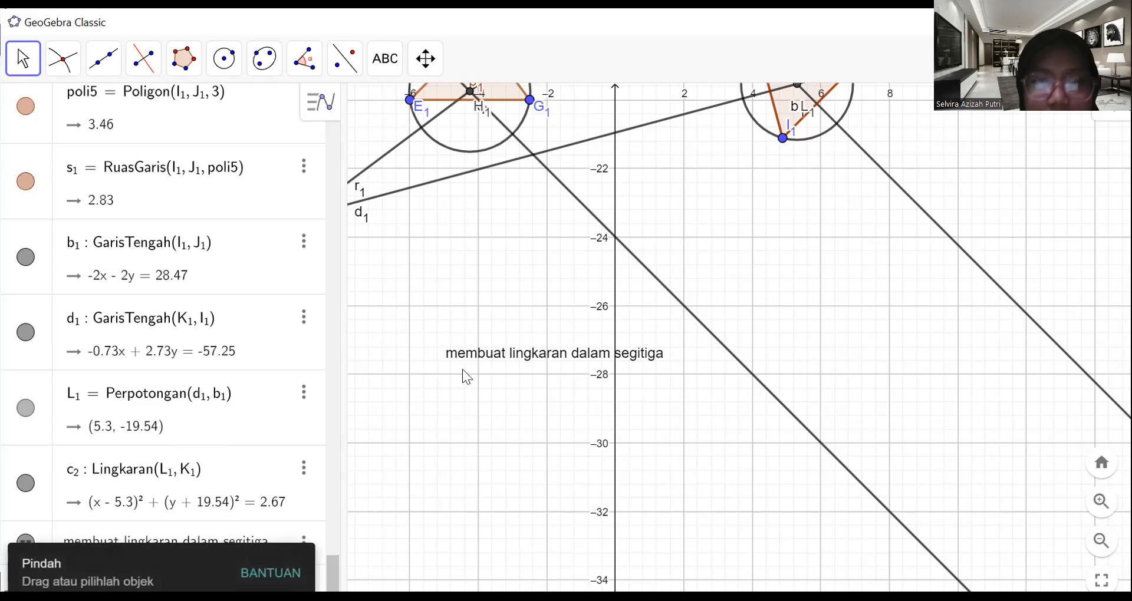
pyautogui.click(475, 356)
pyautogui.moveTo(475, 356); pyautogui.dragTo(412, 336)
pyautogui.rightClick(411, 338)
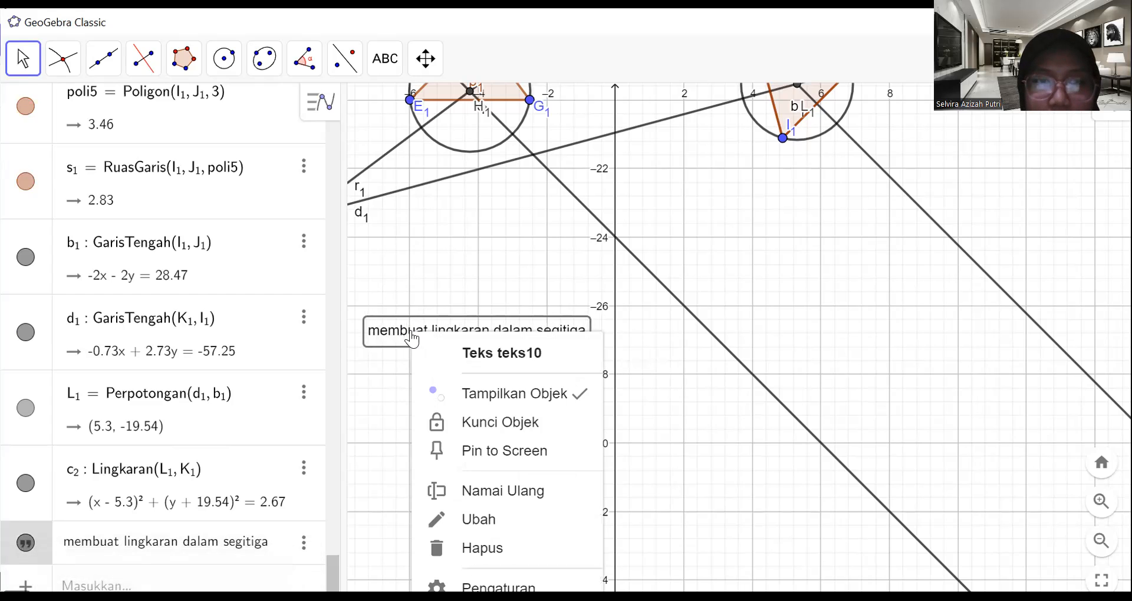
pyautogui.click(472, 434)
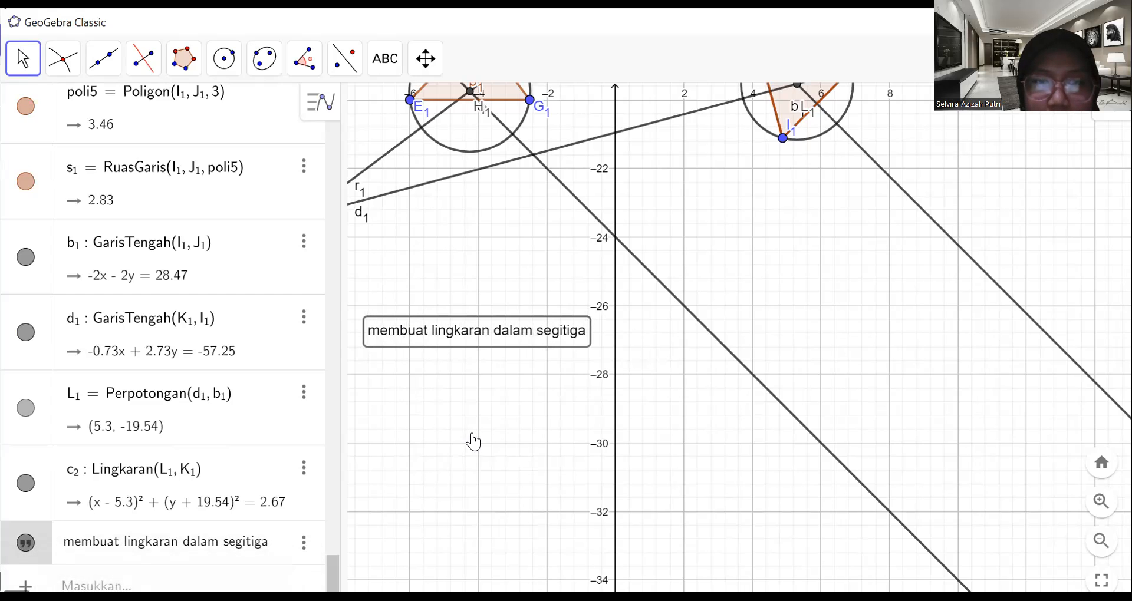
# Add the subtitle "segitiga sembarang" below the "membuat lingkaran dalam segitiga" caption
pyautogui.click(383, 64)
pyautogui.click(409, 151)
pyautogui.click(436, 411)
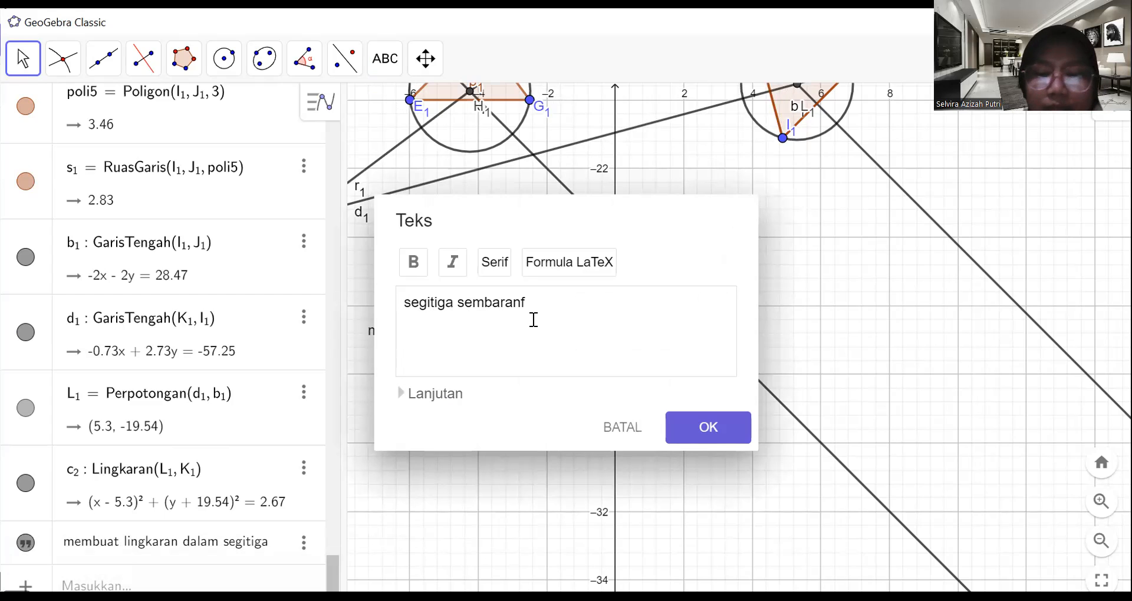
pyautogui.click(681, 424)
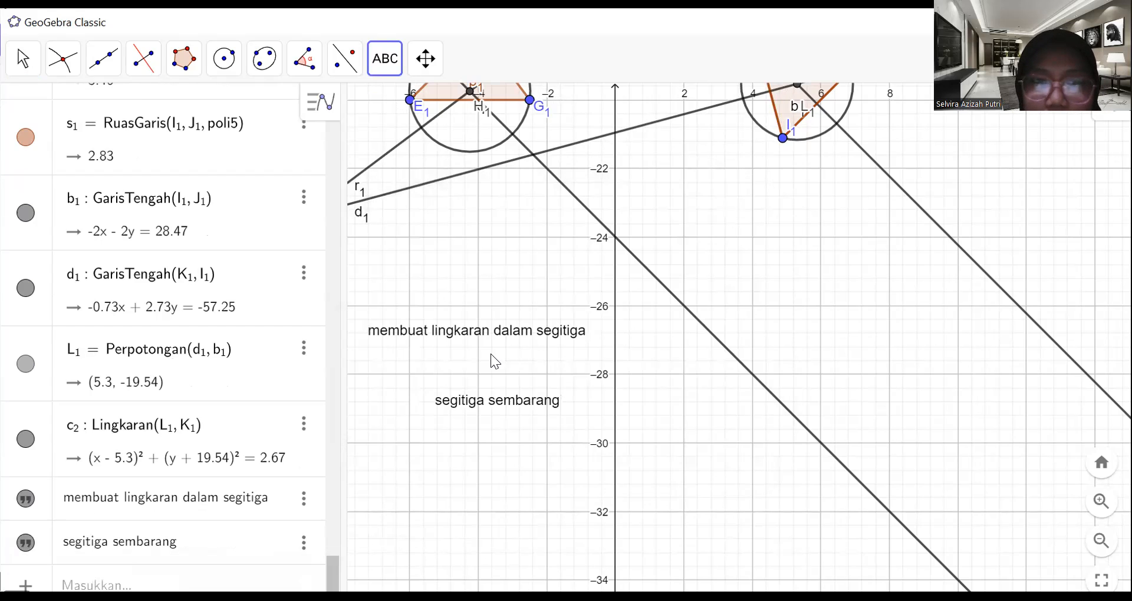
# Align the new "segitiga sembarang" subtitle directly under the start of the "membuat lingkaran dalam segitiga" caption and lock it
pyautogui.click(30, 64)
pyautogui.click(23, 109)
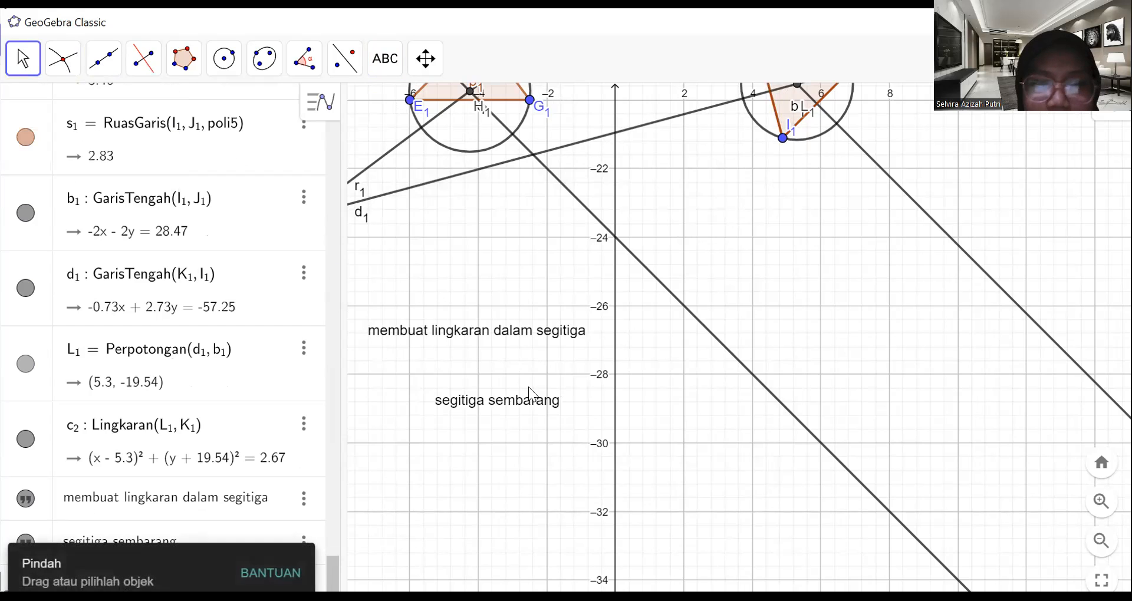
pyautogui.click(533, 413)
pyautogui.moveTo(533, 413); pyautogui.dragTo(466, 379)
pyautogui.rightClick(465, 379)
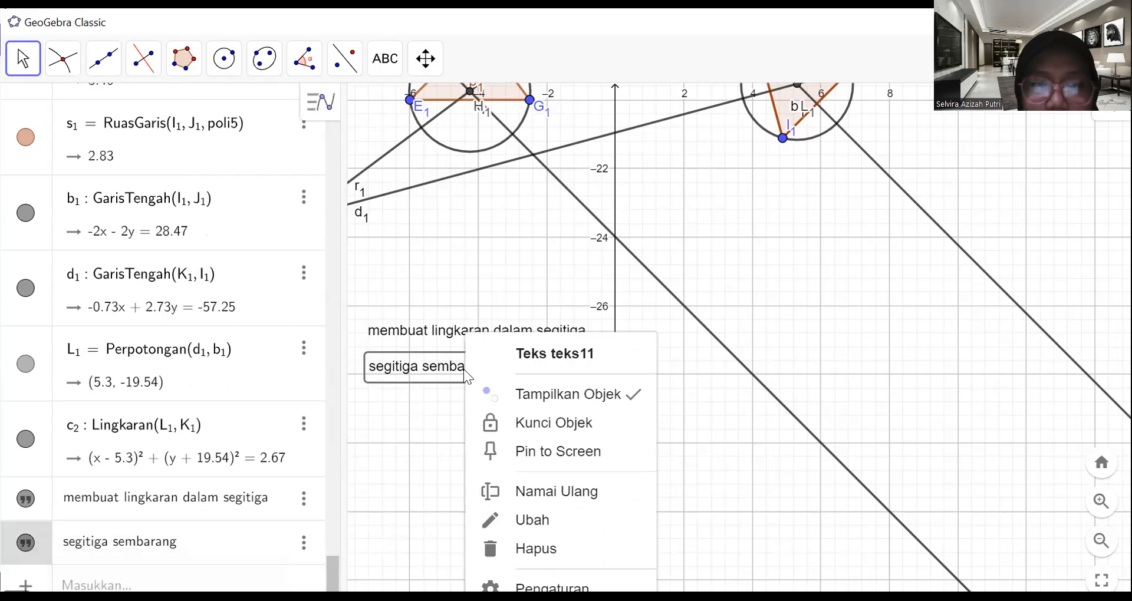
pyautogui.click(498, 425)
# Draw an irregular triangle under the new subtitle with vertices at about (-6.75, -30.56), (-5.53, -28.43) and (-3.89, -30.88)
pyautogui.click(183, 58)
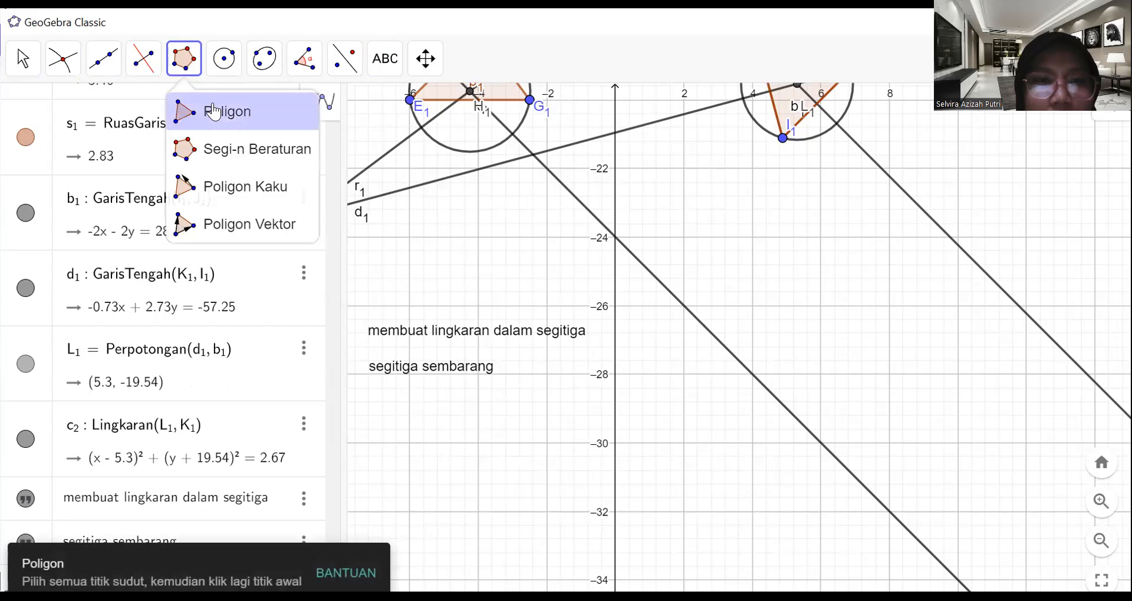
pyautogui.click(214, 111)
pyautogui.click(384, 462)
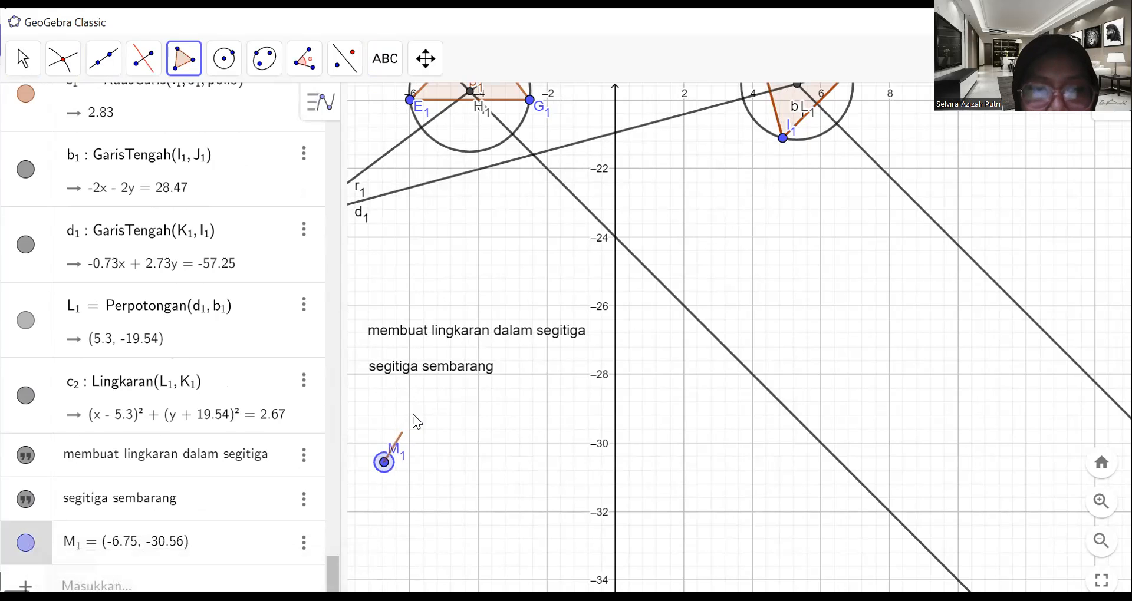
pyautogui.click(426, 390)
pyautogui.click(482, 473)
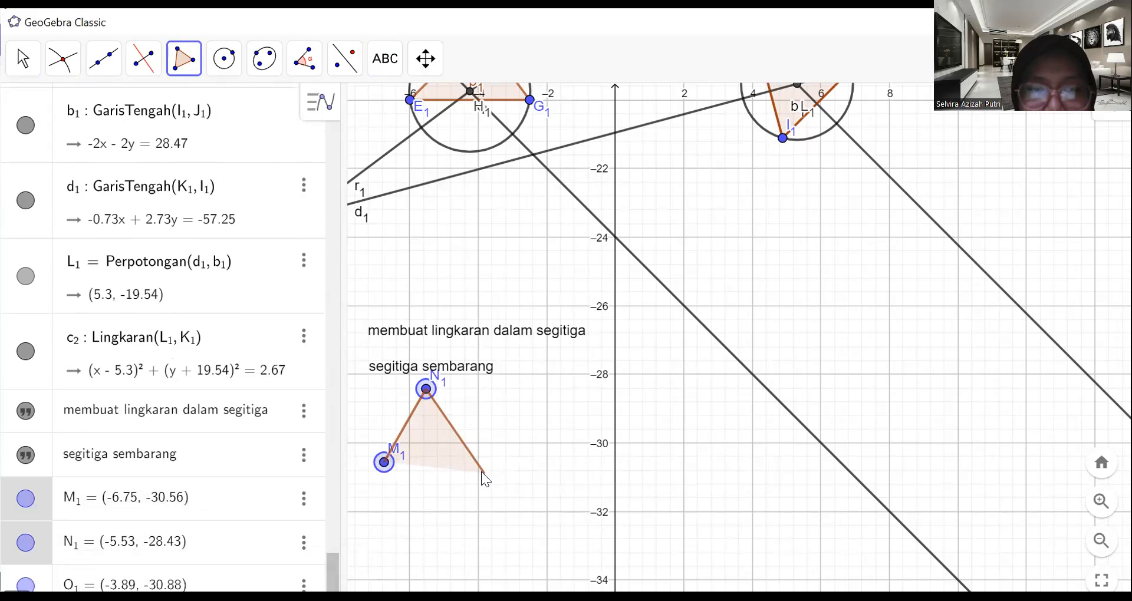
pyautogui.click(385, 463)
# Move the new triangle clear of its subtitle so that M₁ lies at (-6.6, -31.56) and N₁ at (-5.37, -29.42)
pyautogui.click(22, 59)
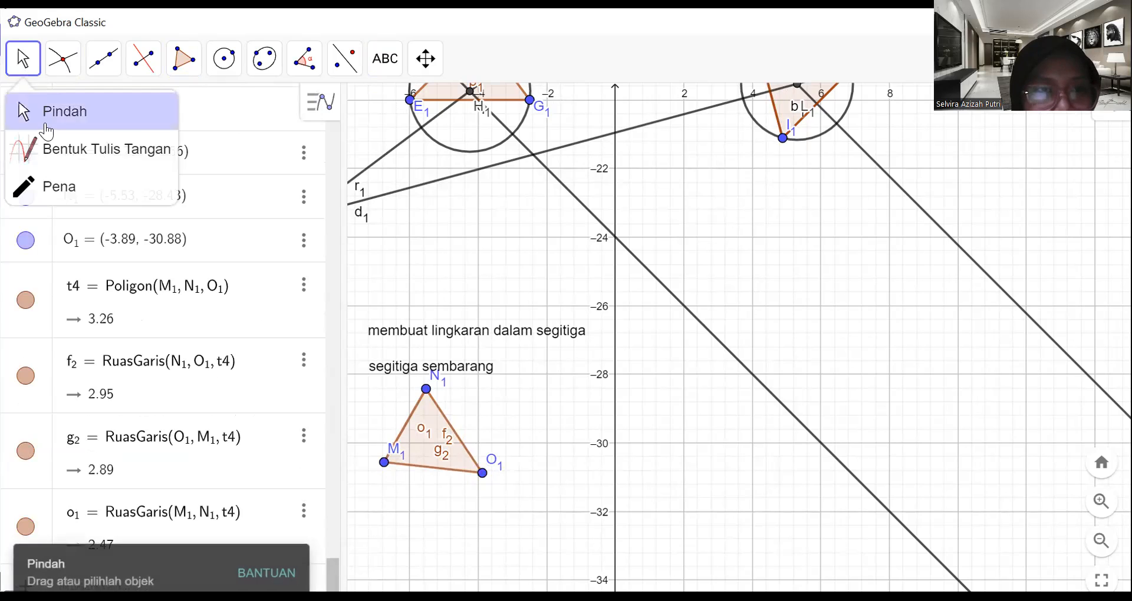
pyautogui.click(22, 110)
pyautogui.moveTo(426, 447); pyautogui.dragTo(432, 481)
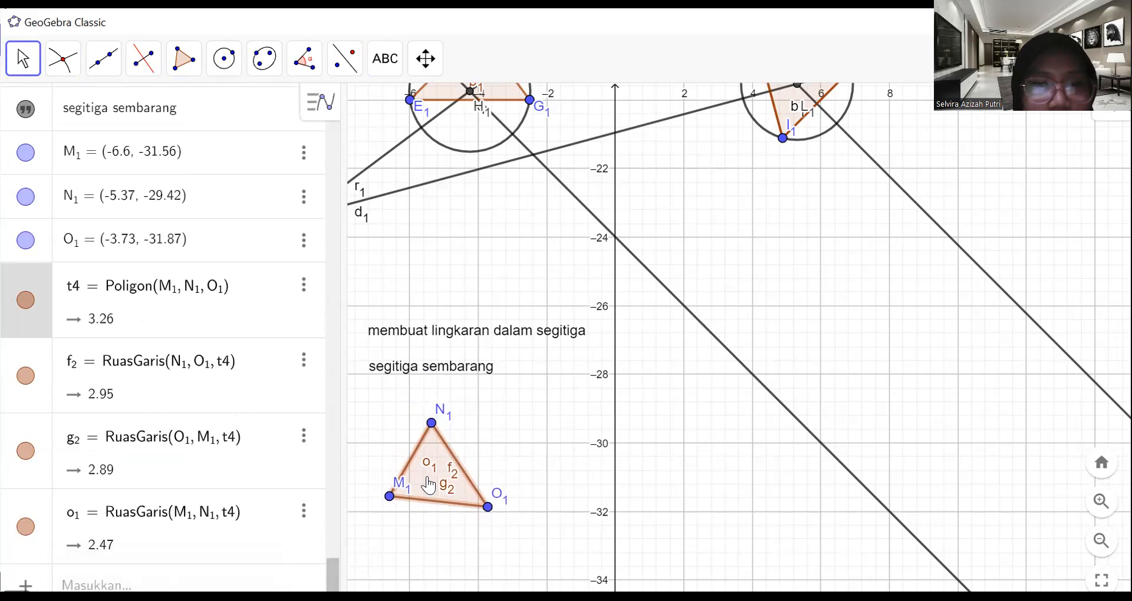
# Construct the angle bisector at vertex N₁ of triangle M₁N₁O₁
pyautogui.moveTo(612, 489); pyautogui.dragTo(647, 302)
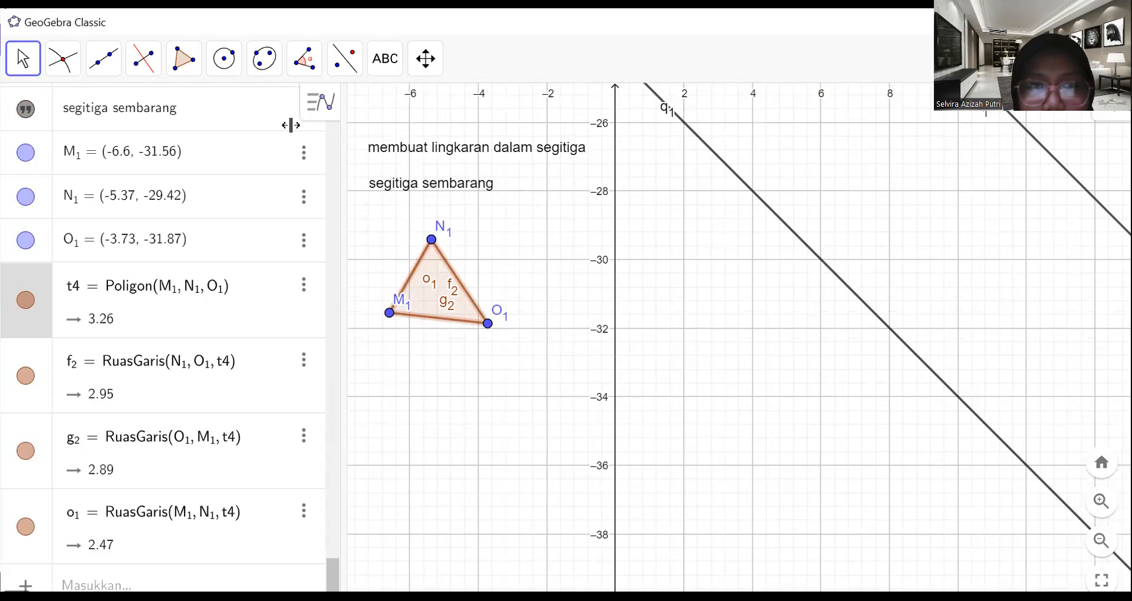
pyautogui.click(141, 70)
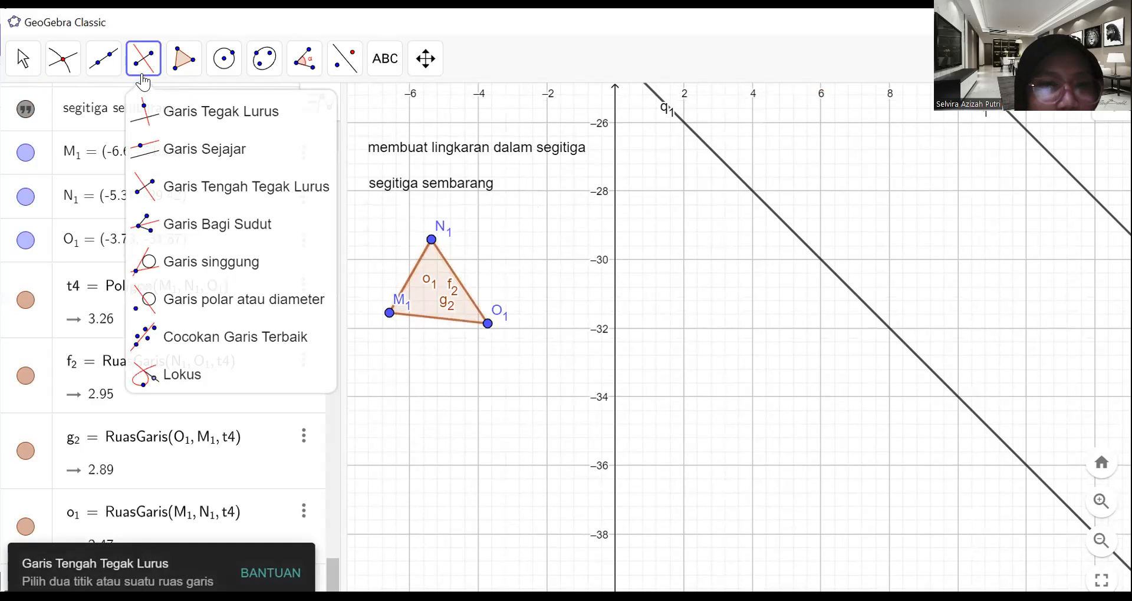
pyautogui.click(185, 215)
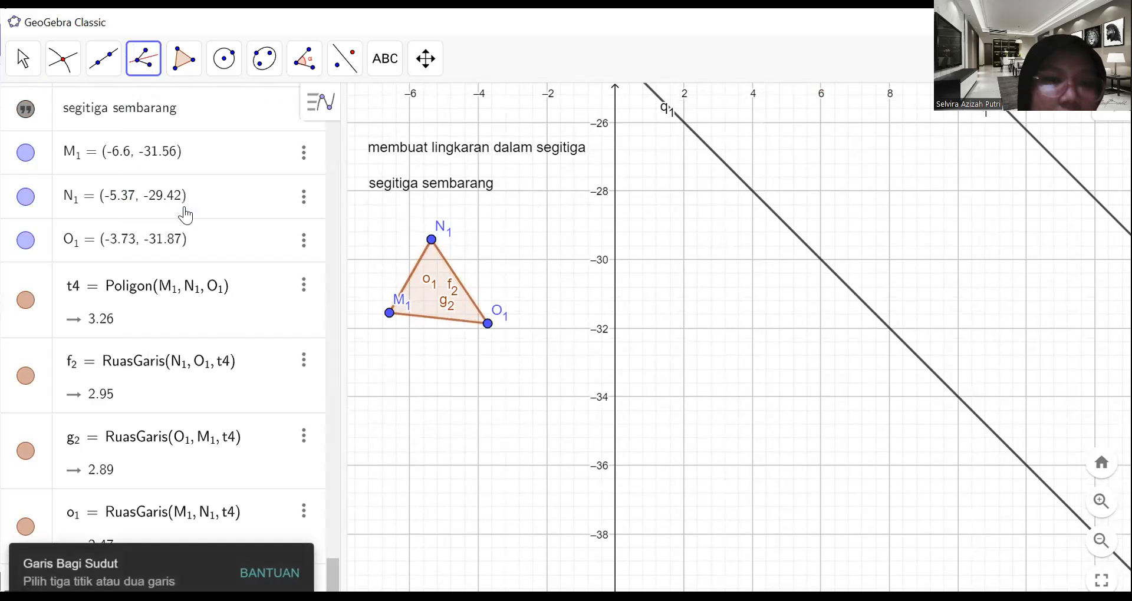
pyautogui.click(390, 312)
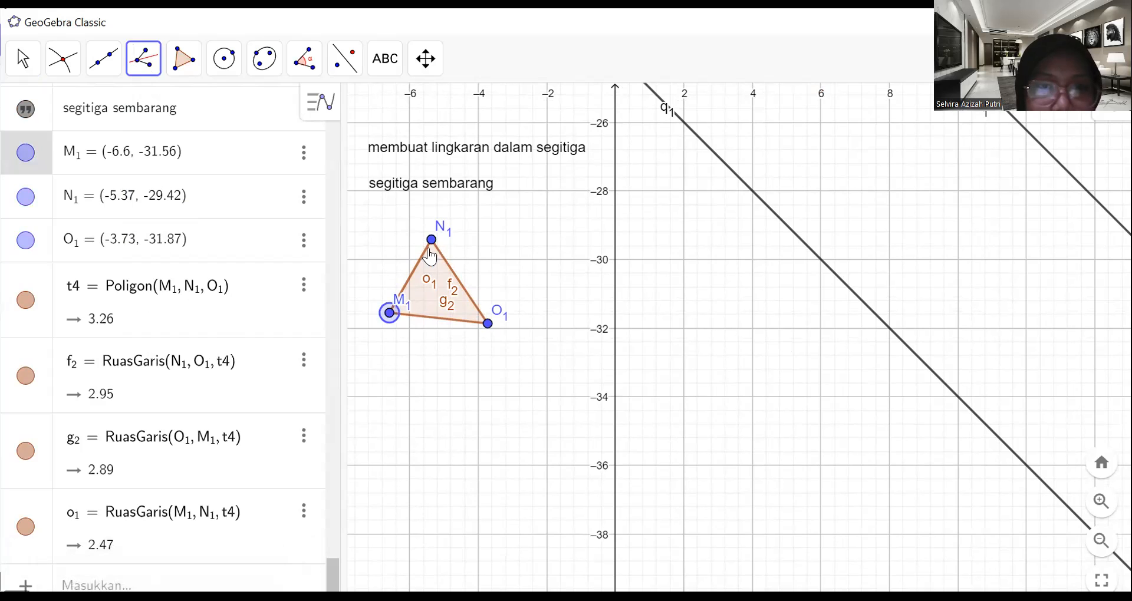
pyautogui.click(432, 240)
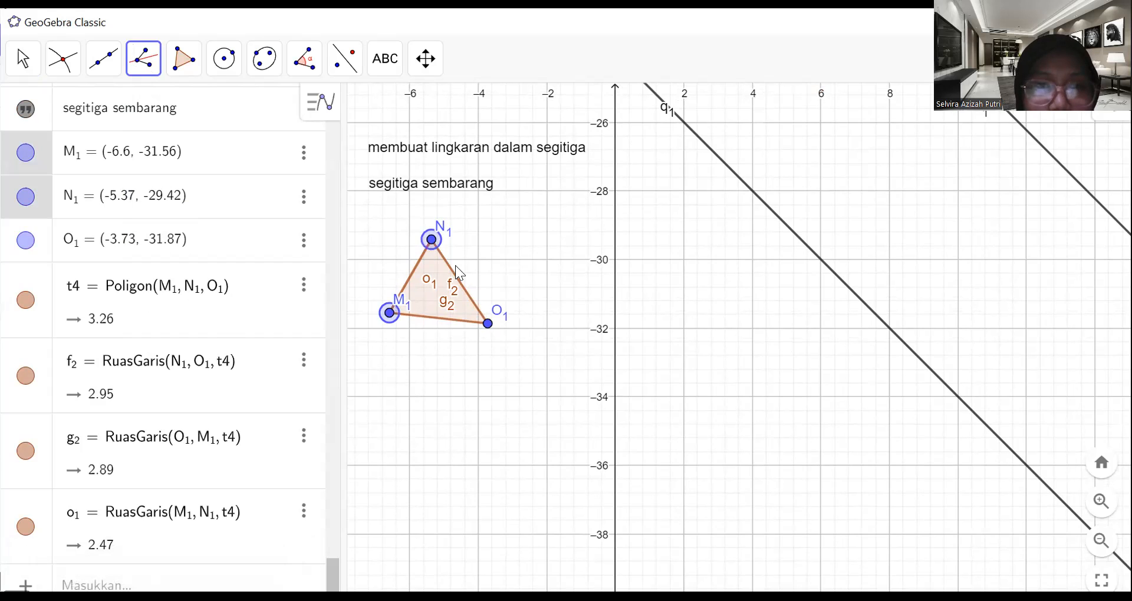
pyautogui.click(482, 328)
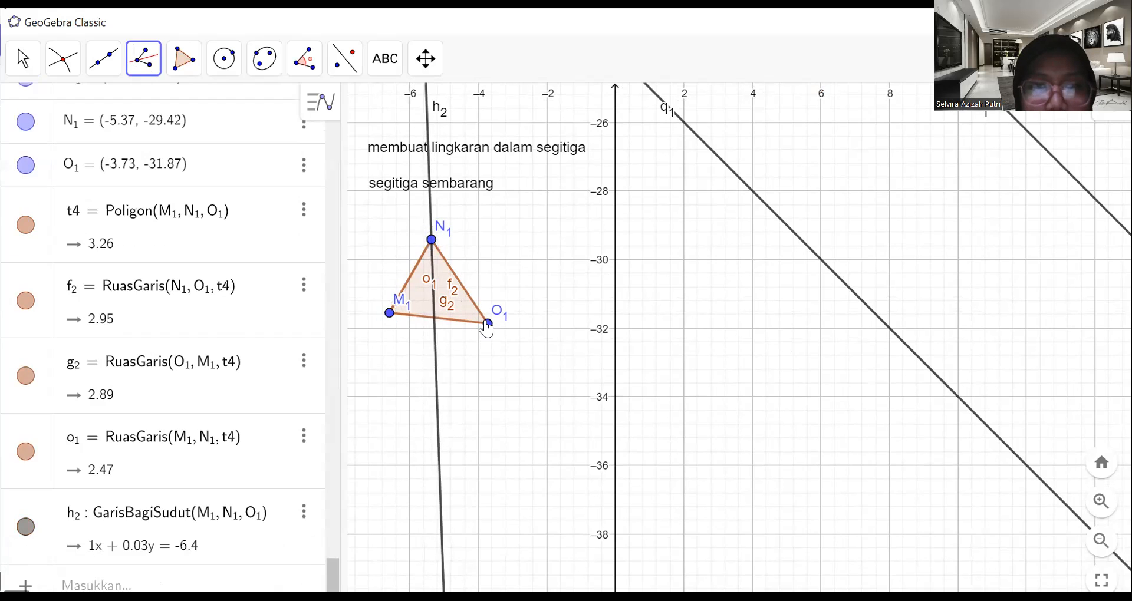
# Construct the angle bisectors at vertices O₁ and M₁ of triangle M₁N₁O₁
pyautogui.click(431, 239)
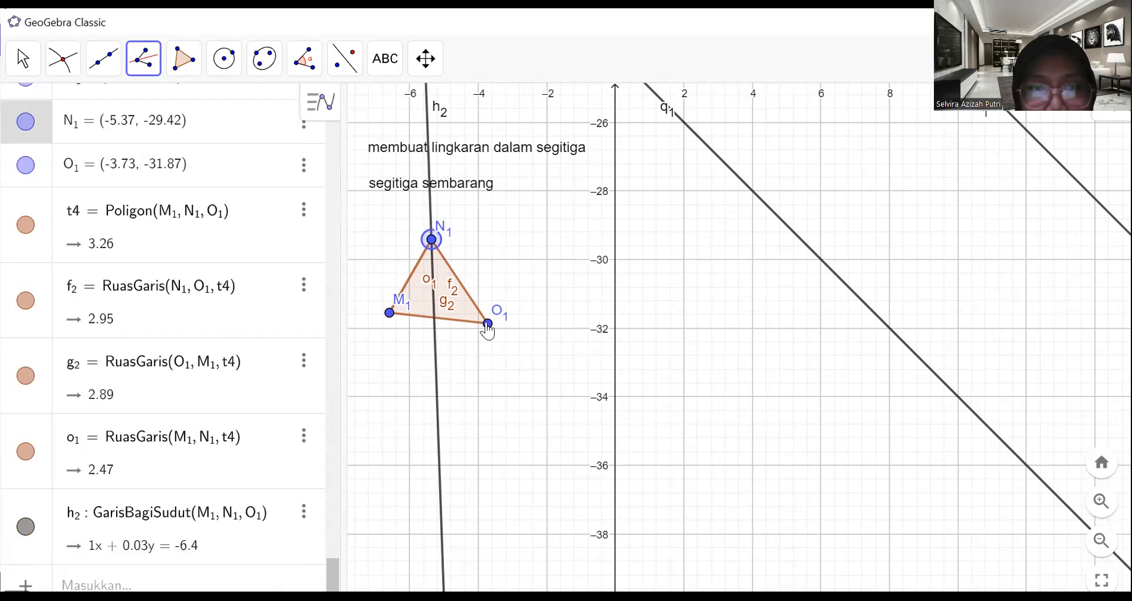
pyautogui.click(487, 323)
pyautogui.click(389, 311)
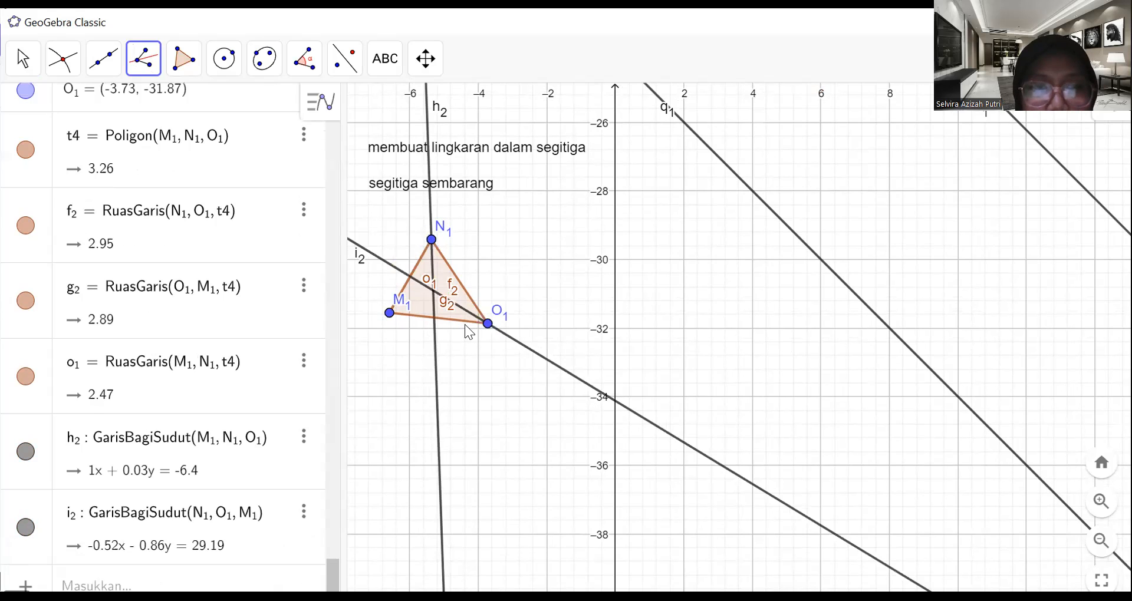
pyautogui.click(431, 240)
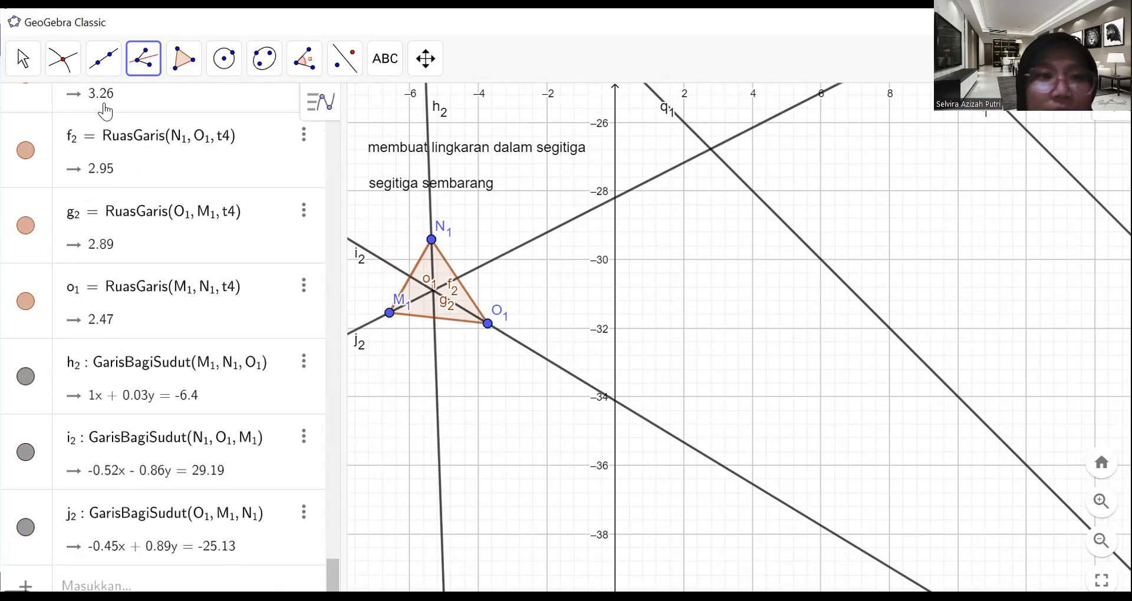
# Mark the intersection point of angle bisectors h₂ and i₂ inside the irregular triangle
pyautogui.click(69, 68)
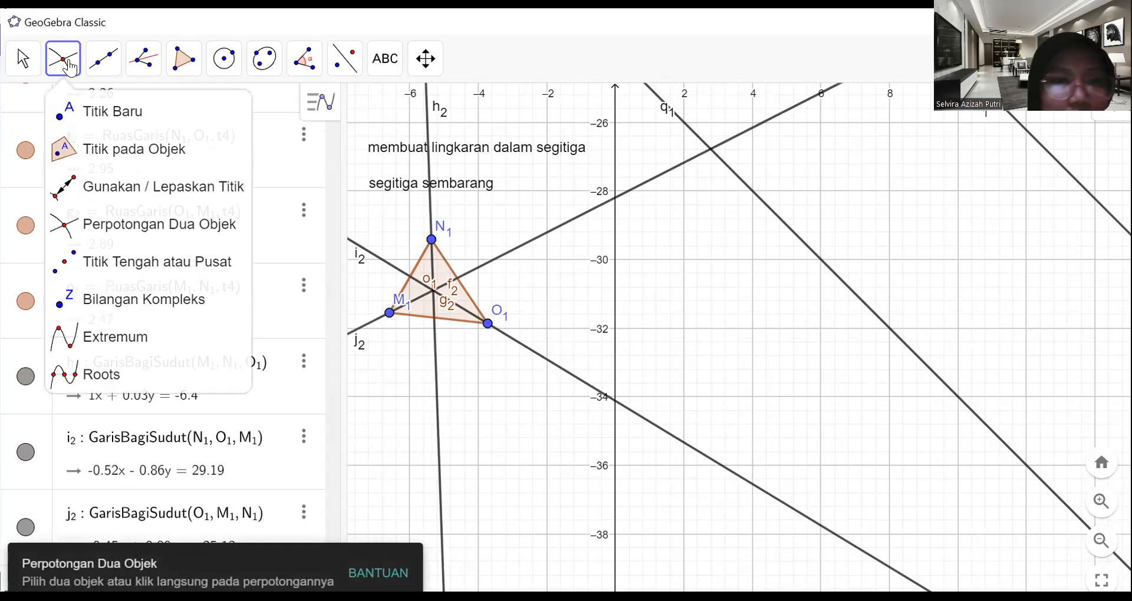
pyautogui.click(172, 225)
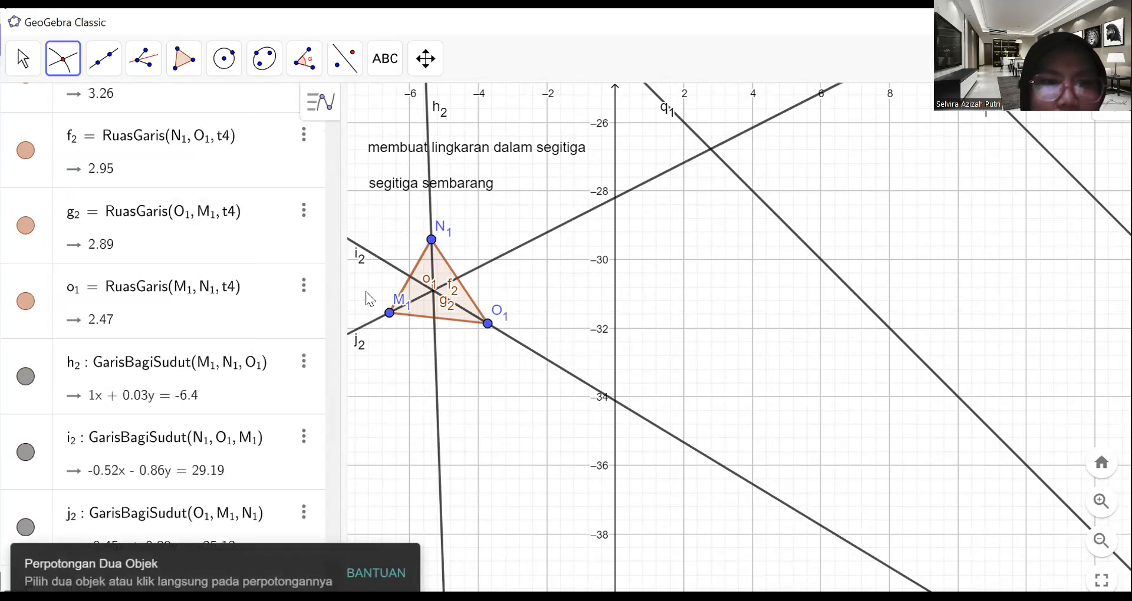
pyautogui.click(435, 359)
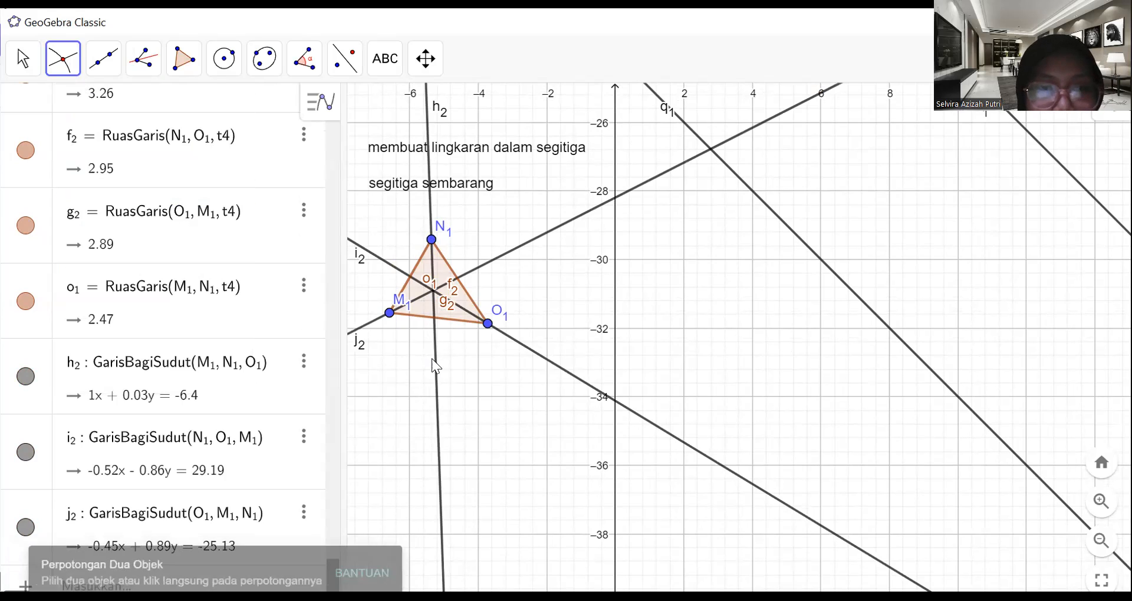
pyautogui.click(519, 342)
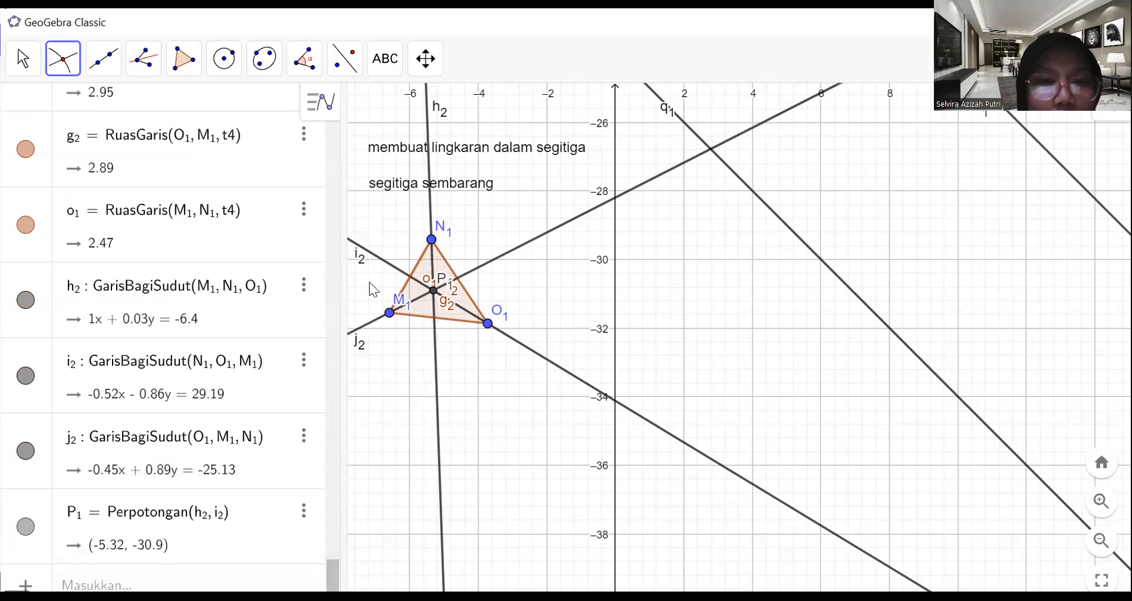
# Mark the intersection point of angle bisector i₂ with triangle side o₁ between M₁ and N₁
pyautogui.click(63, 62)
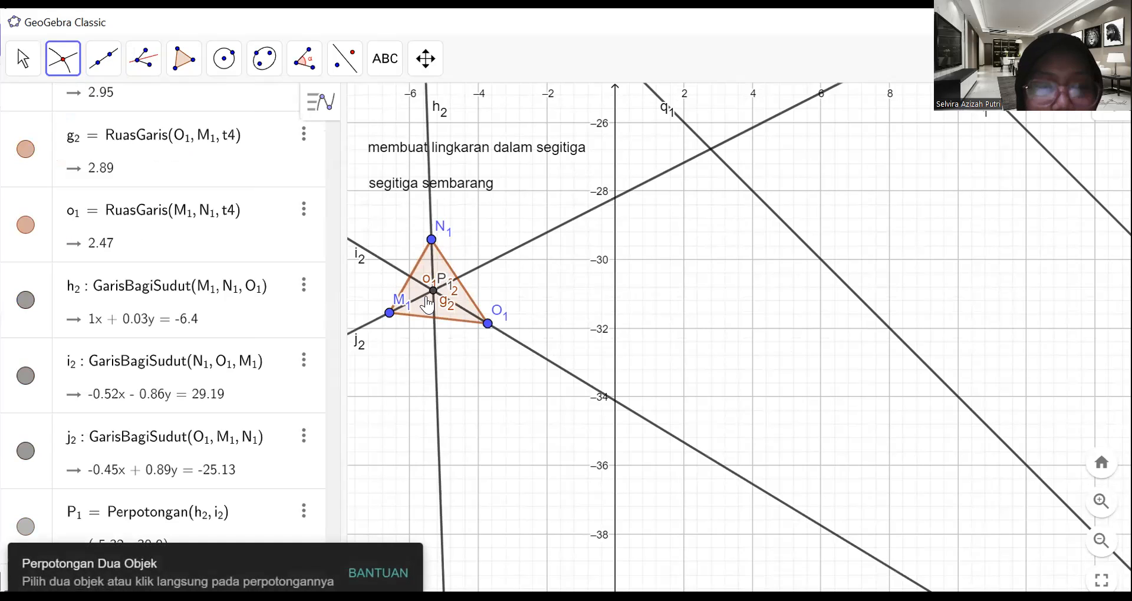
pyautogui.click(397, 269)
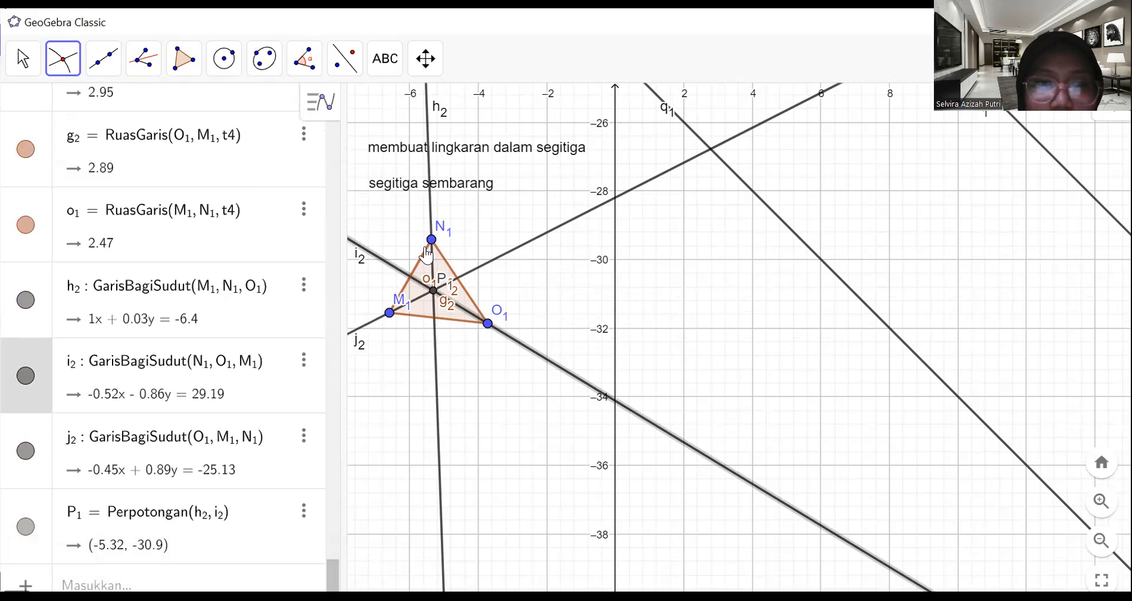
pyautogui.click(417, 263)
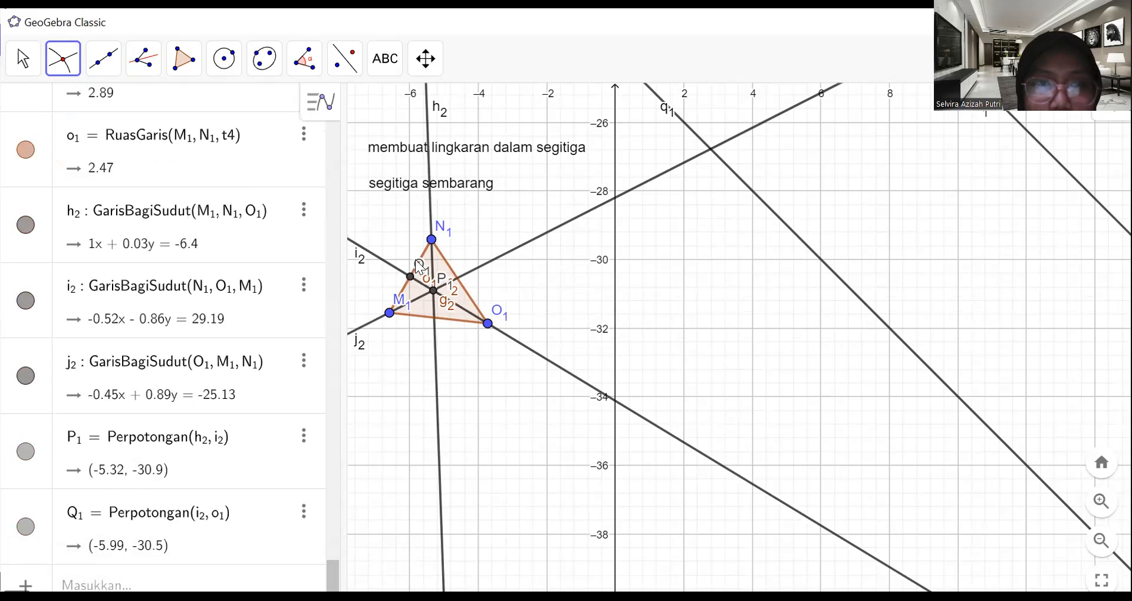
pyautogui.click(22, 59)
pyautogui.click(39, 108)
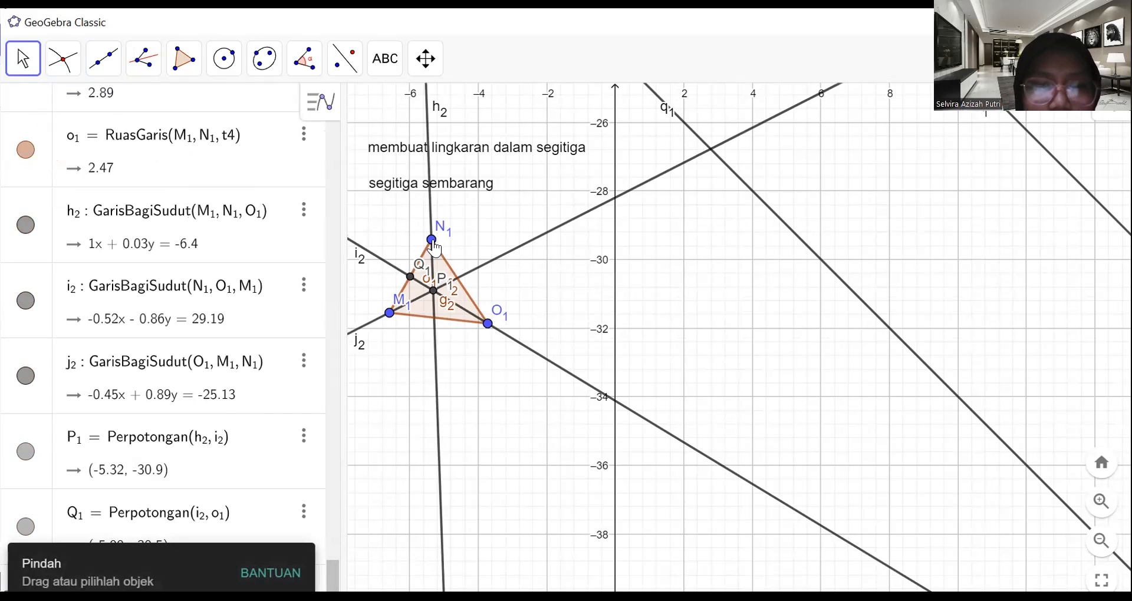
# Draw a circle inside the irregular triangle, centred on the bisectors' intersection P₁ and passing through Q₁
pyautogui.scroll(4, 433, 247)
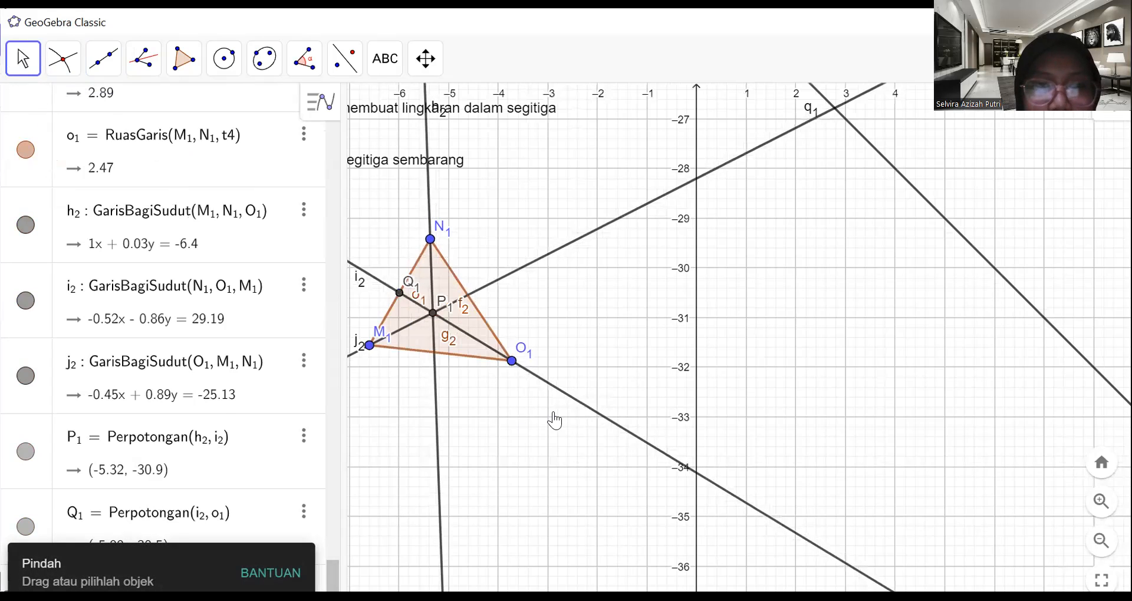
pyautogui.moveTo(584, 403); pyautogui.dragTo(670, 403)
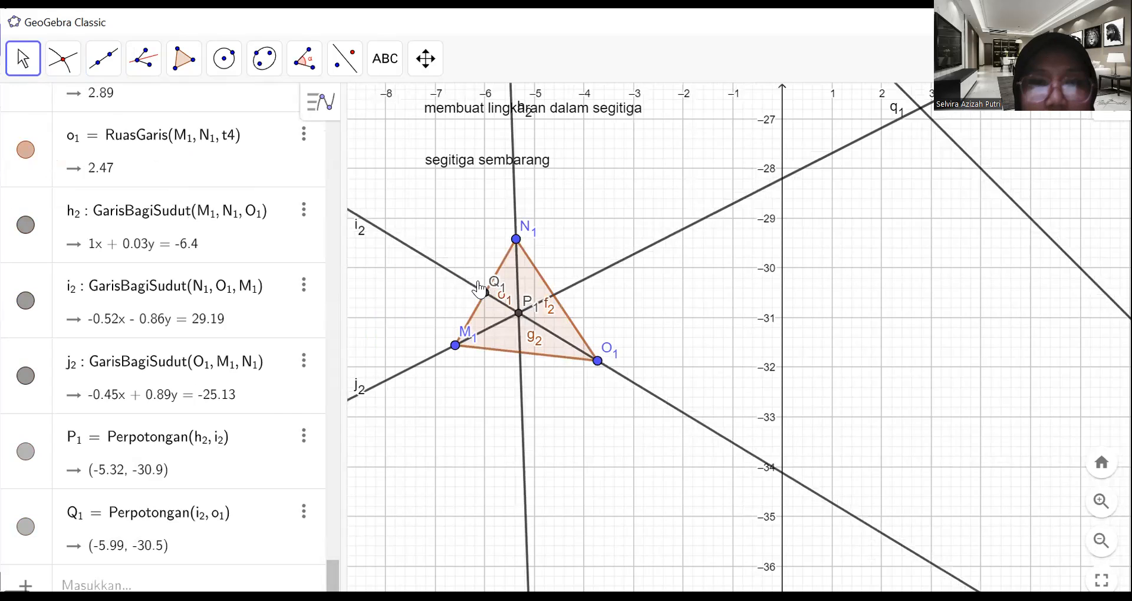
pyautogui.click(220, 70)
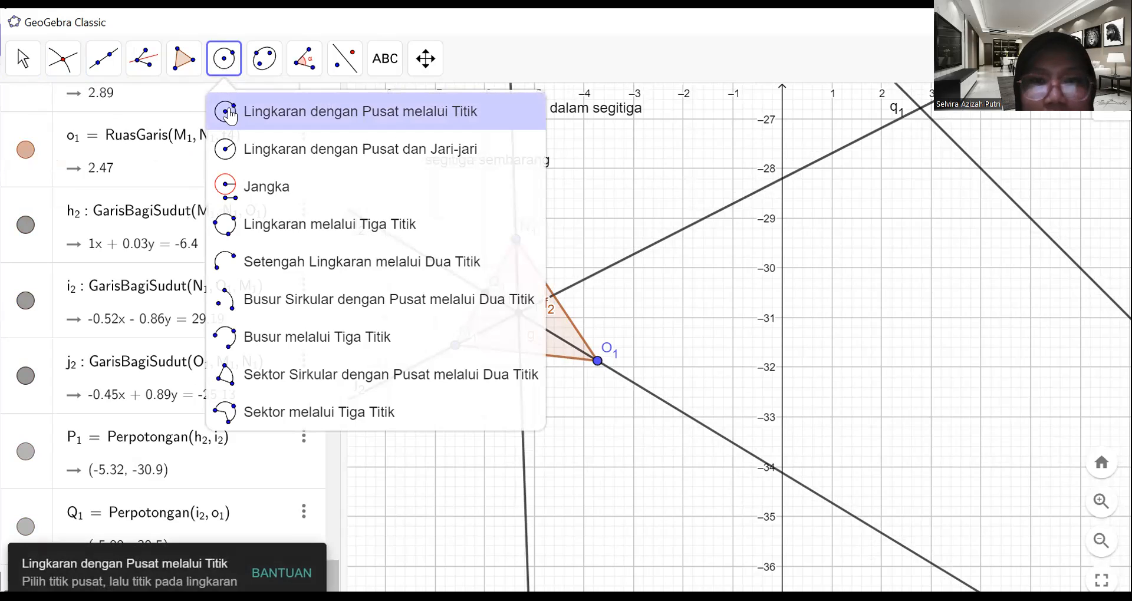
pyautogui.click(229, 115)
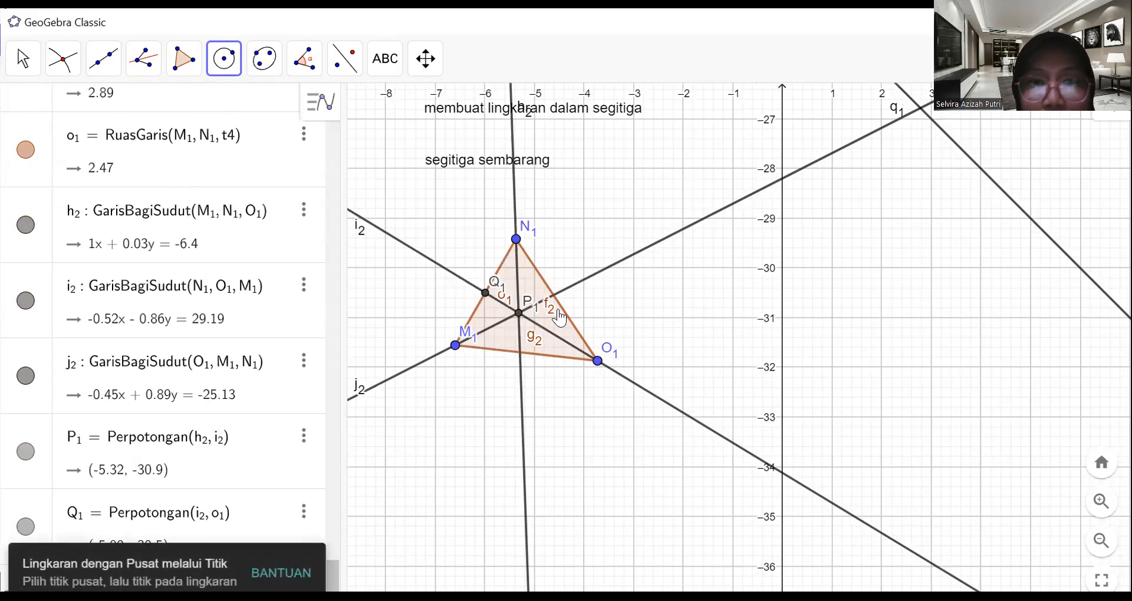
pyautogui.click(519, 317)
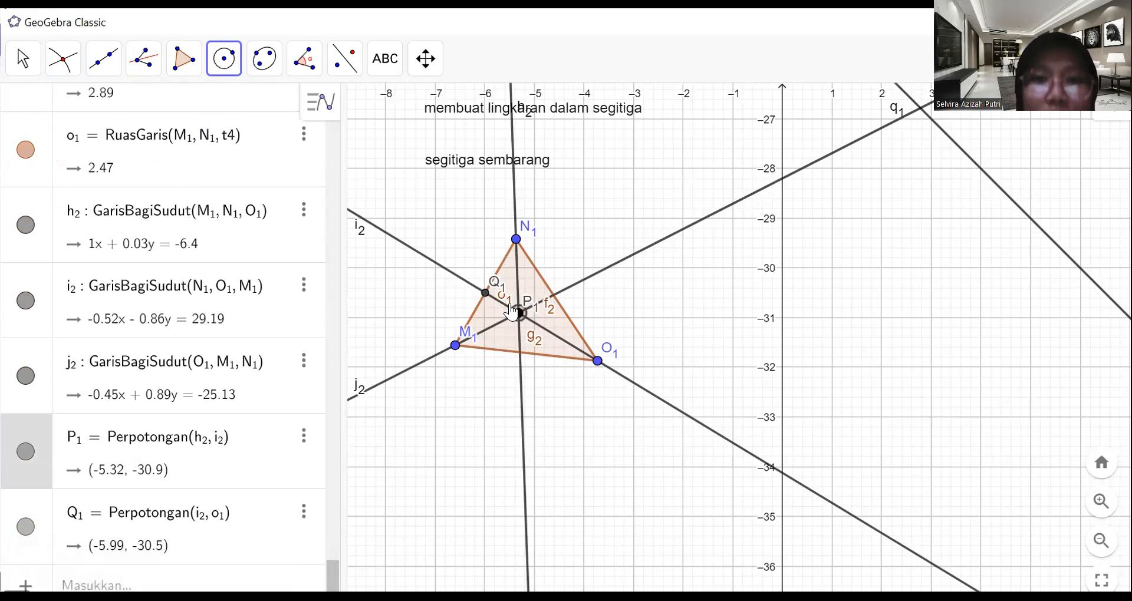
pyautogui.click(484, 293)
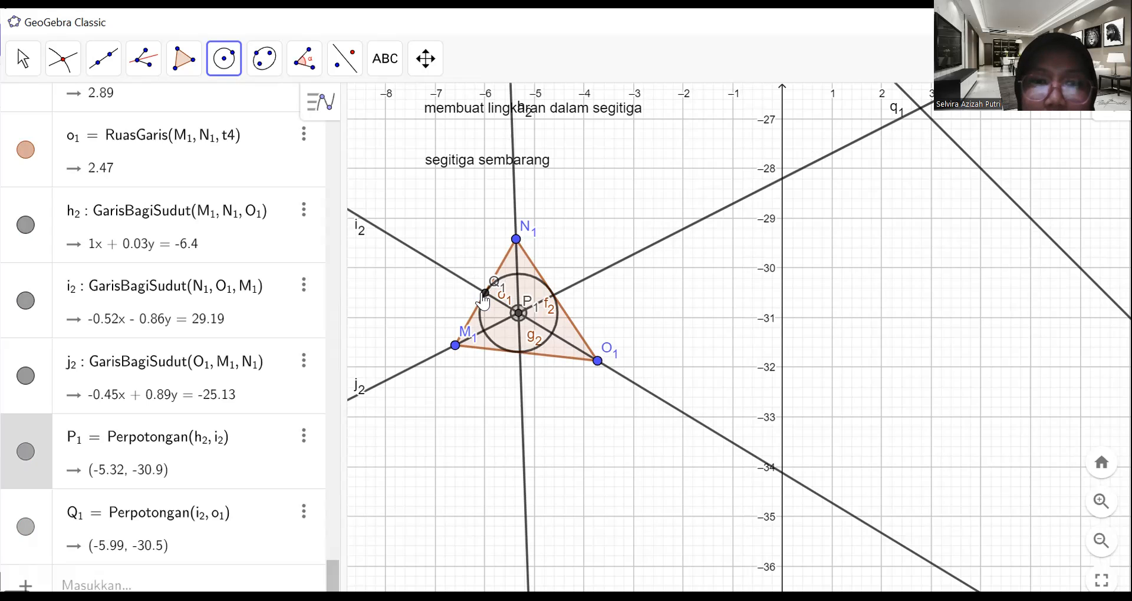
pyautogui.click(483, 293)
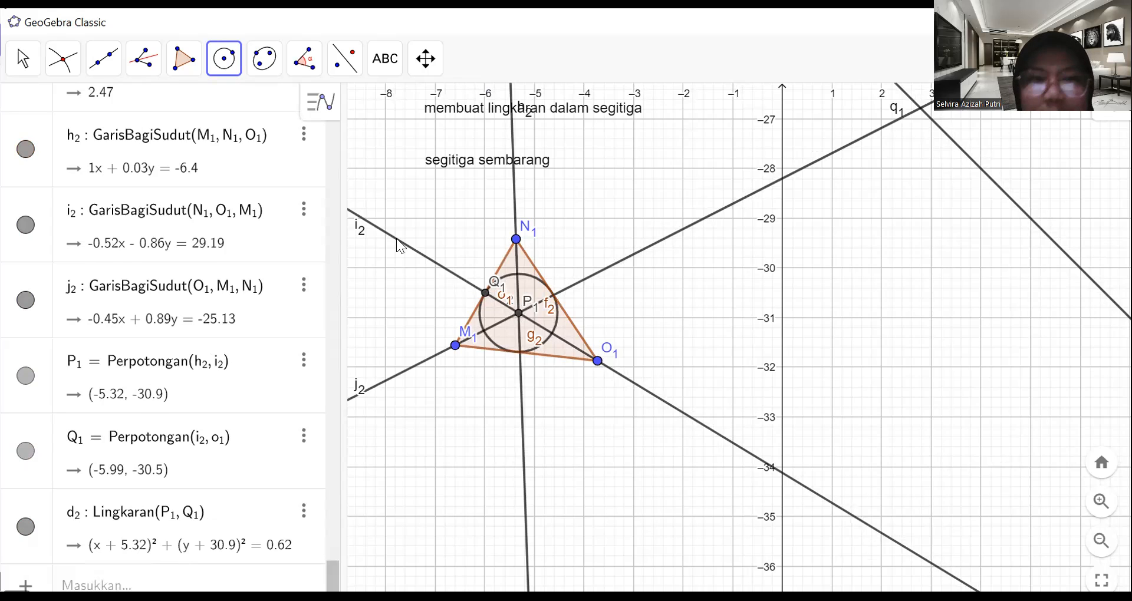
# Add the text "segitiga beraturan" in the empty area beyond the irregular triangle, on the positive x side of the y-axis
pyautogui.click(19, 51)
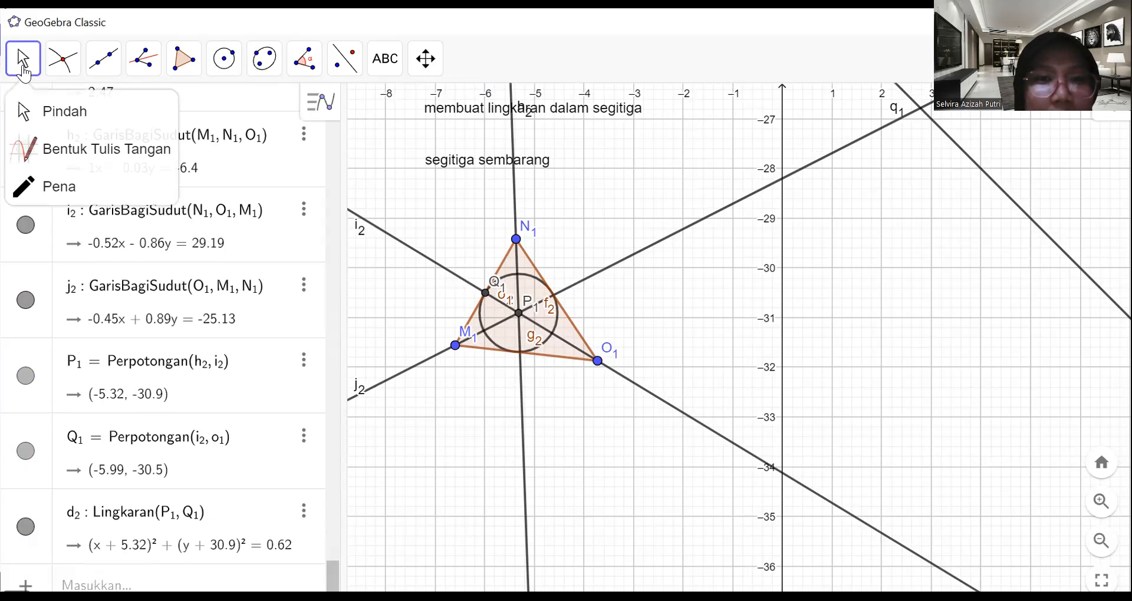
pyautogui.click(50, 124)
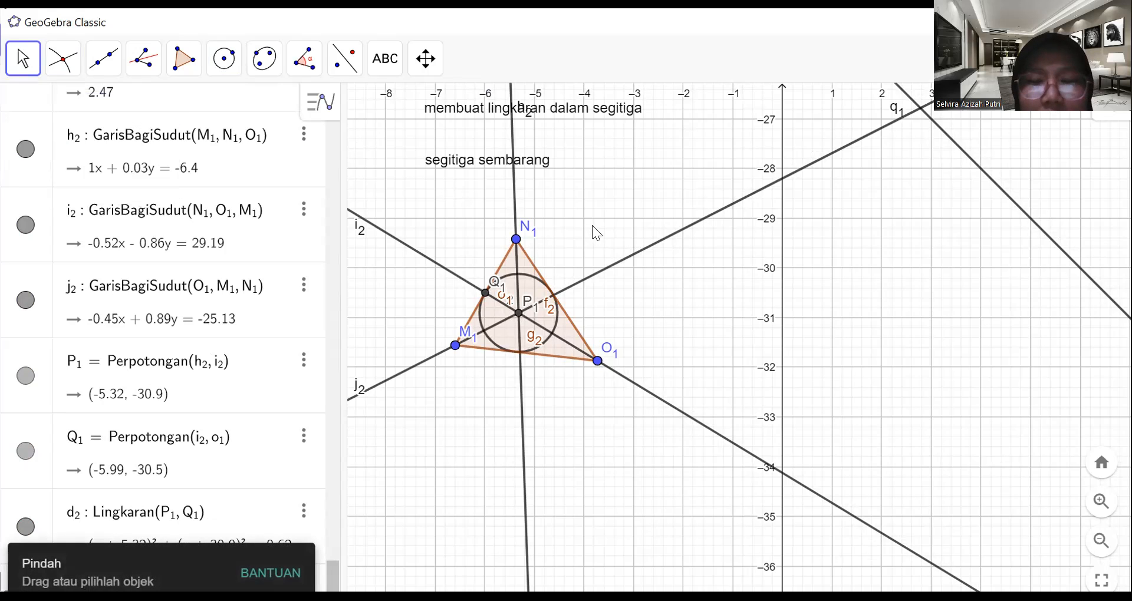
pyautogui.moveTo(588, 227); pyautogui.dragTo(335, 209)
pyautogui.click(385, 59)
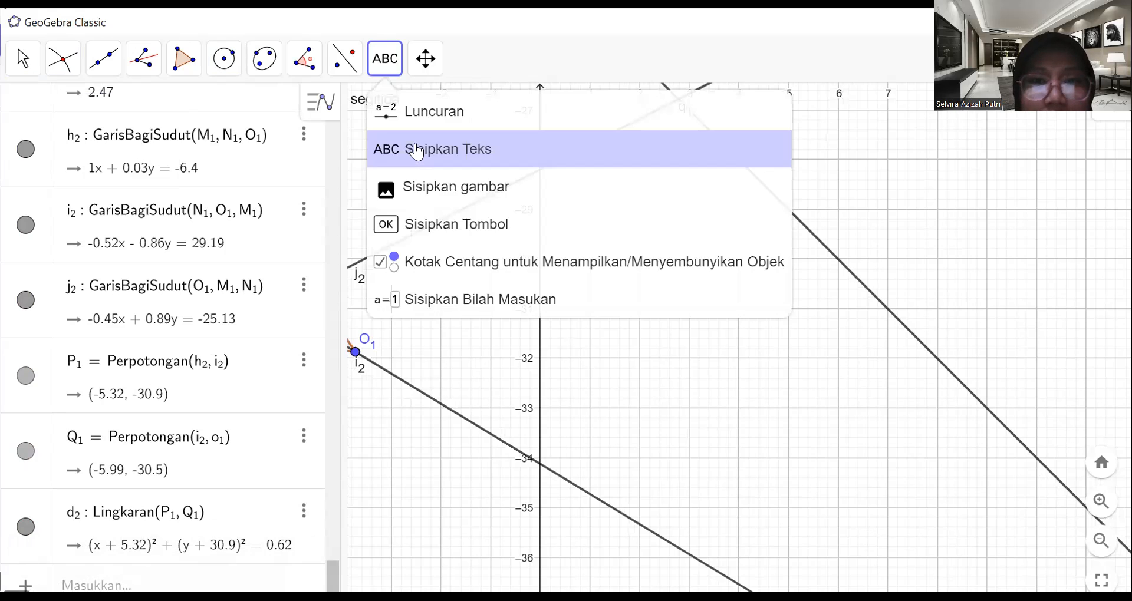
pyautogui.click(412, 147)
pyautogui.click(576, 201)
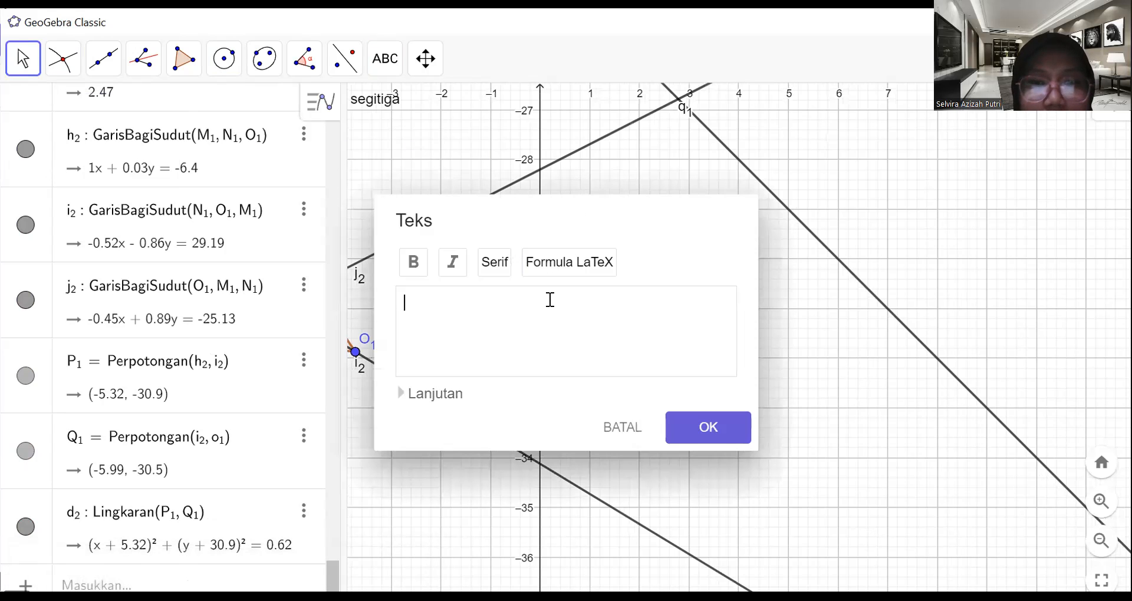
pyautogui.write('segitiga be')
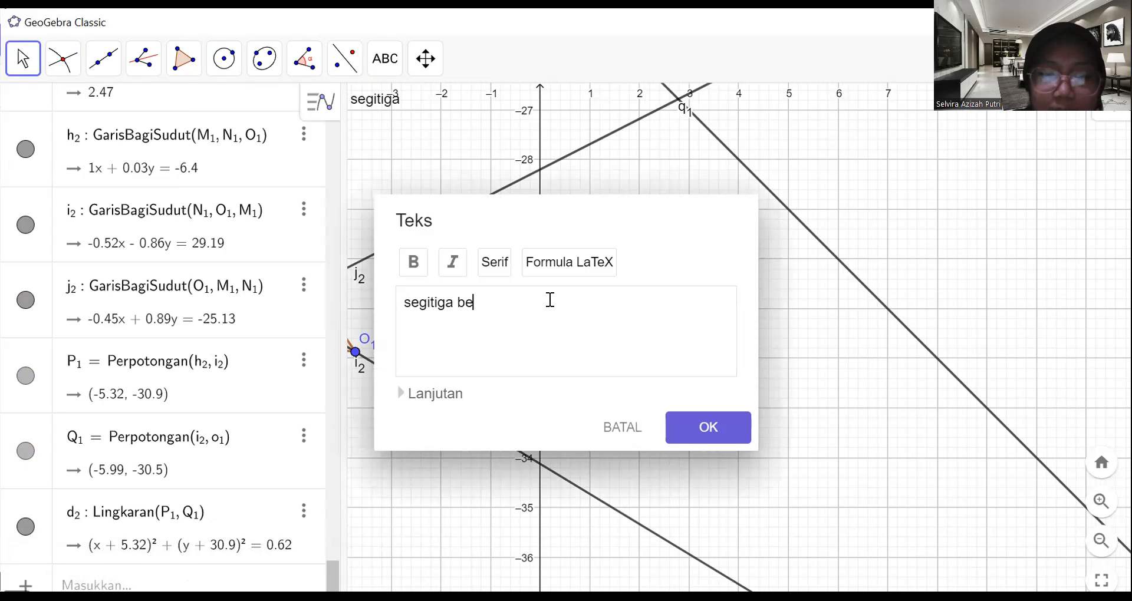
pyautogui.write('ratur')
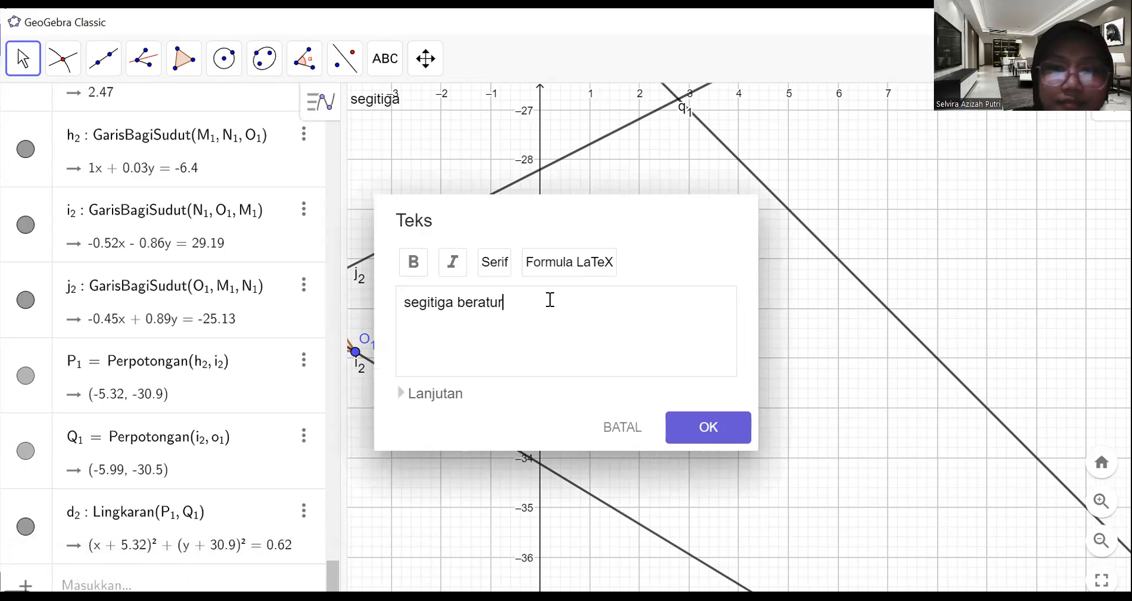
pyautogui.write('an')
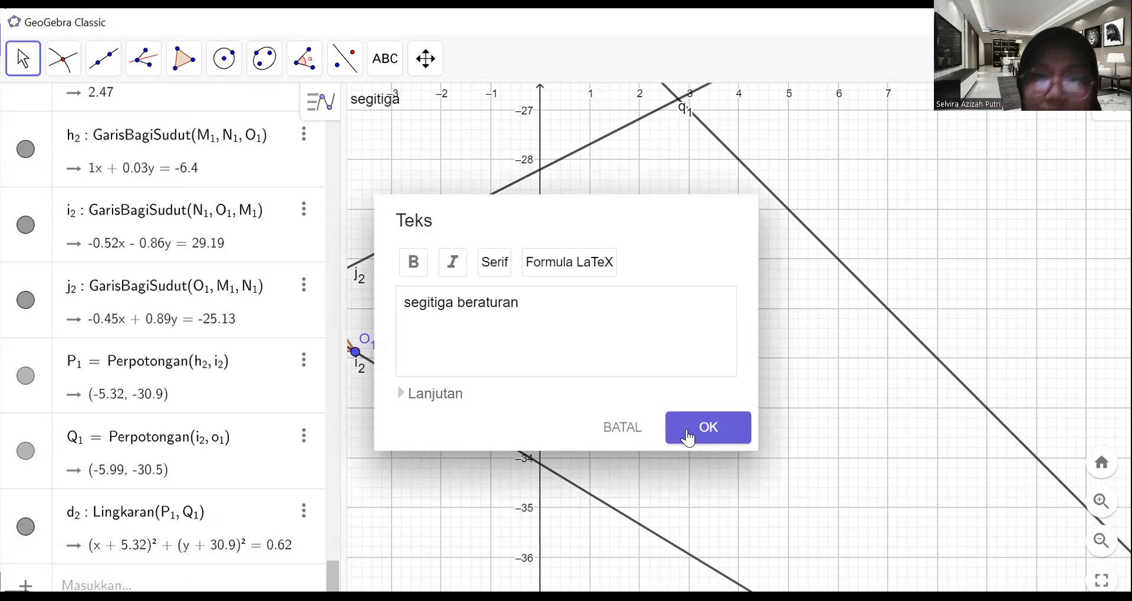
pyautogui.click(699, 435)
# Move the "segitiga beraturan" subtitle down to about y = -30.4 and lock it
pyautogui.click(23, 59)
pyautogui.click(54, 111)
pyautogui.moveTo(674, 187); pyautogui.dragTo(674, 274)
pyautogui.rightClick(674, 274)
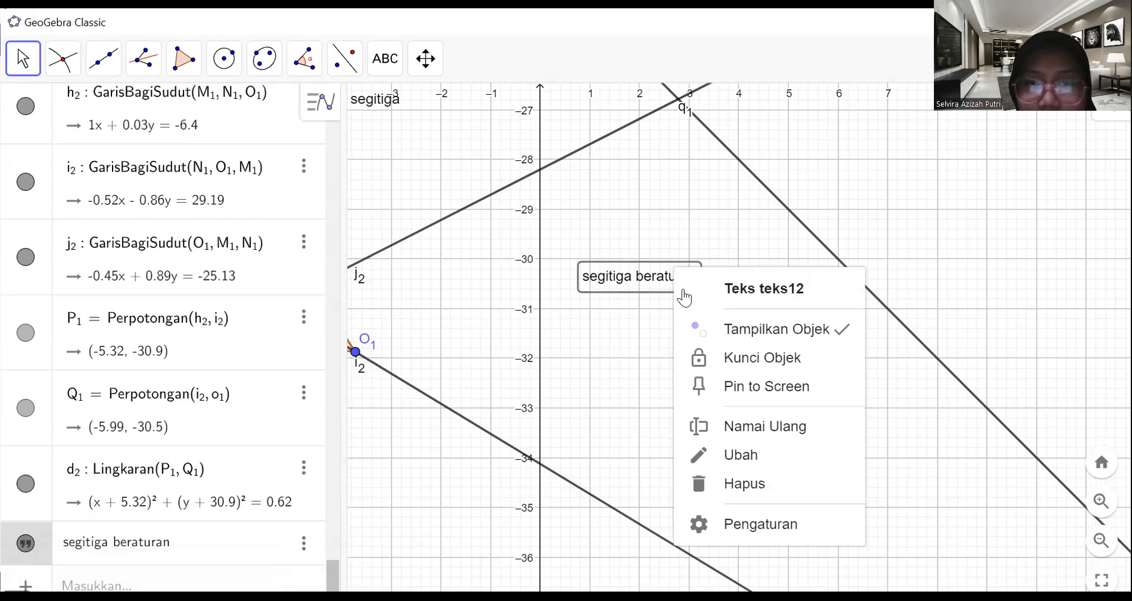
pyautogui.click(721, 358)
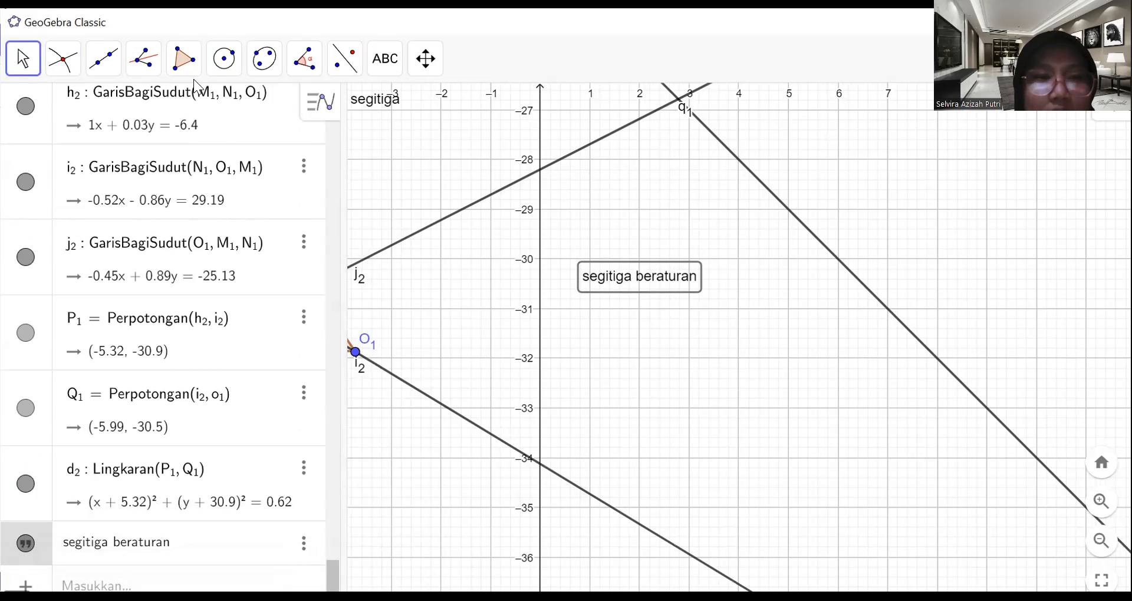
# Draw a regular polygon with 3 vertices below the new subtitle, using base points at about (0.99, -32.63) and (2.29, -30.96)
pyautogui.click(184, 58)
pyautogui.click(213, 149)
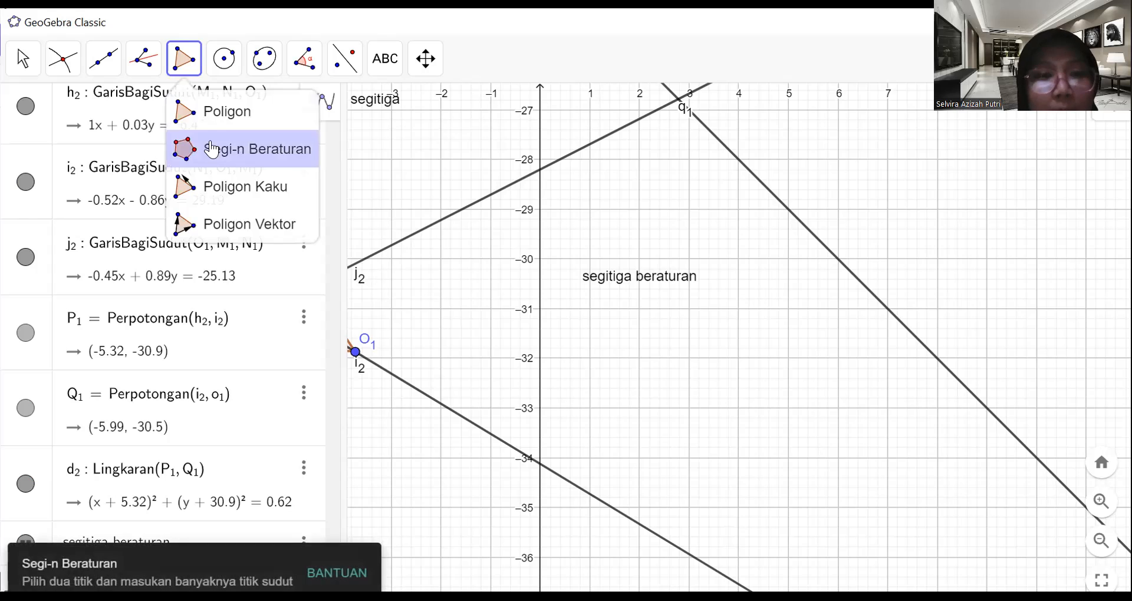
pyautogui.click(213, 148)
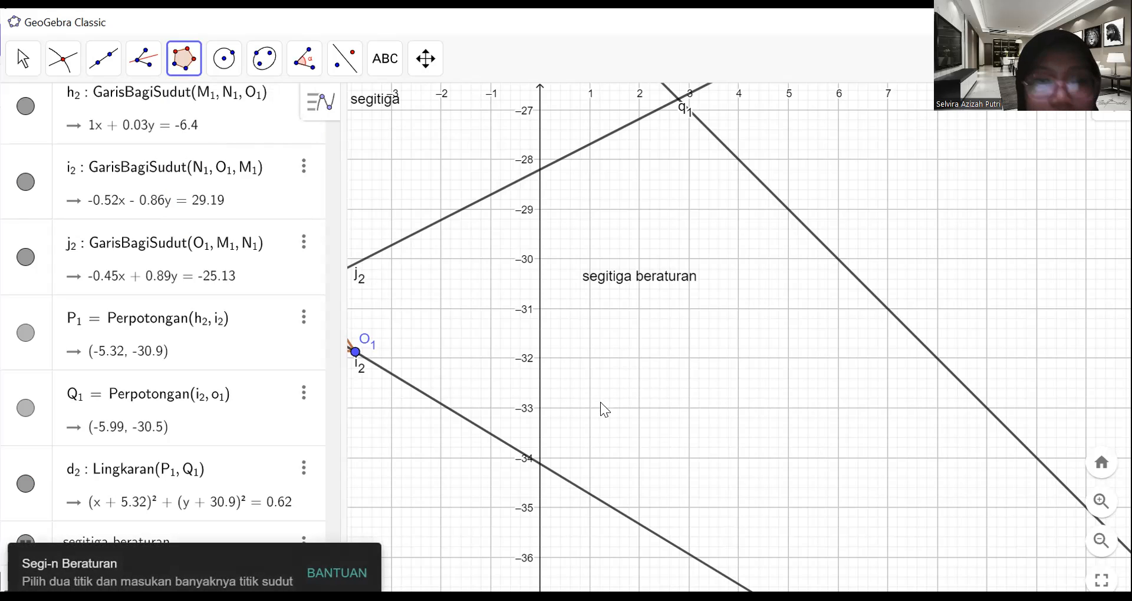
pyautogui.click(590, 389)
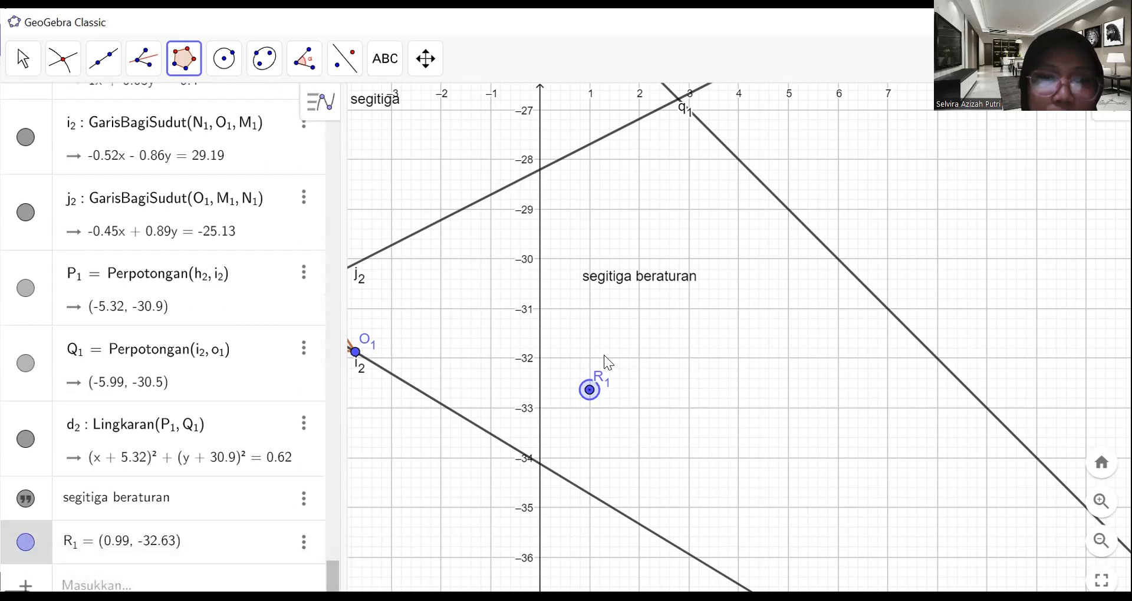
pyautogui.click(654, 307)
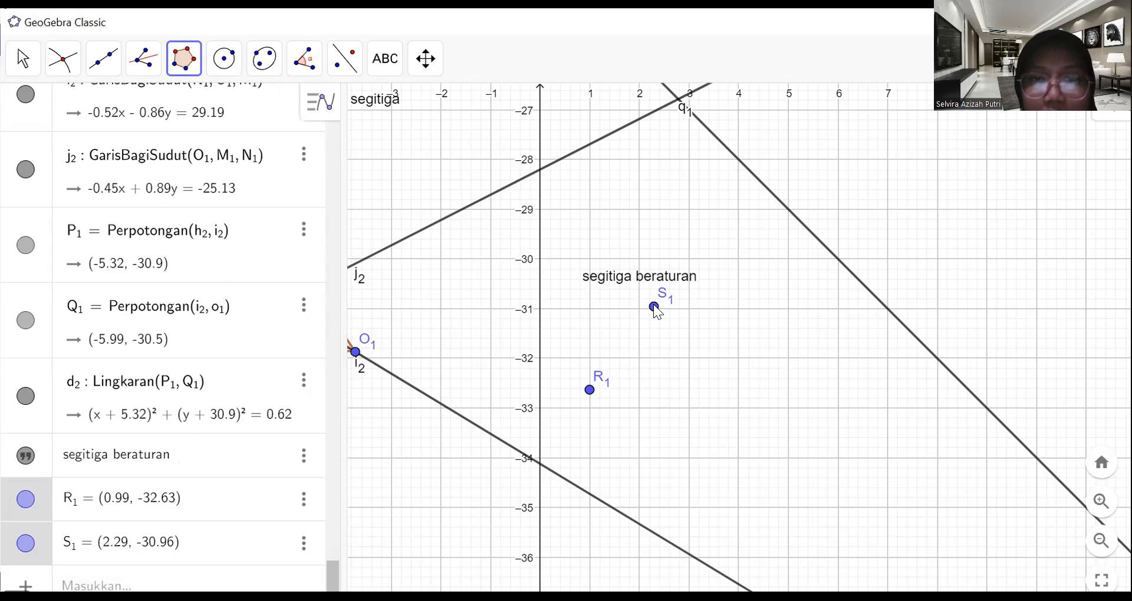
pyautogui.moveTo(573, 326); pyautogui.dragTo(336, 290)
pyautogui.press('BackSpace')
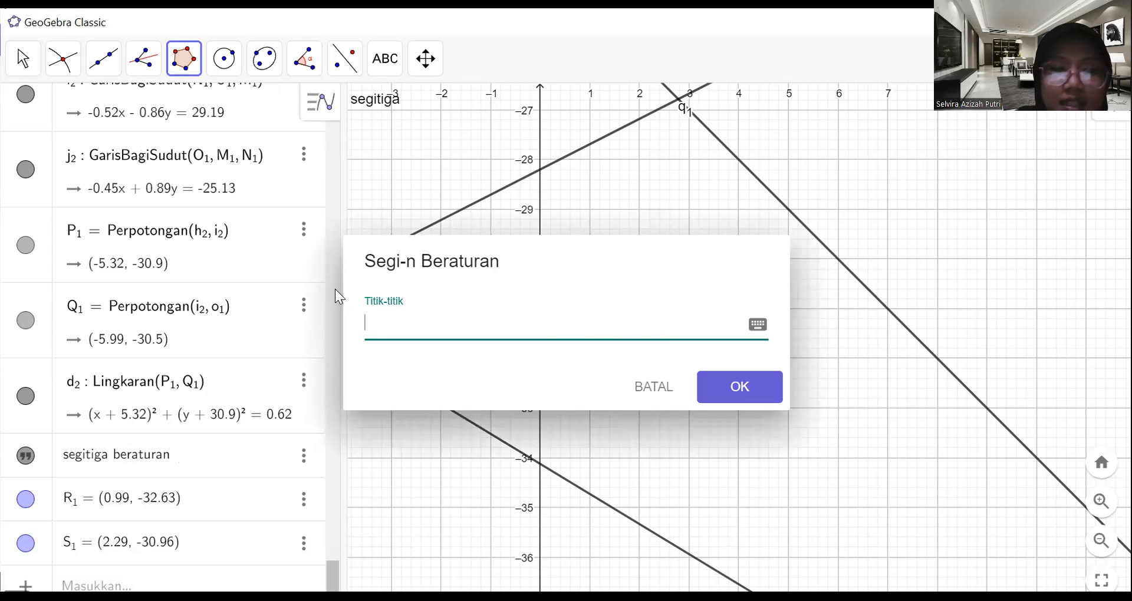
pyautogui.click(745, 389)
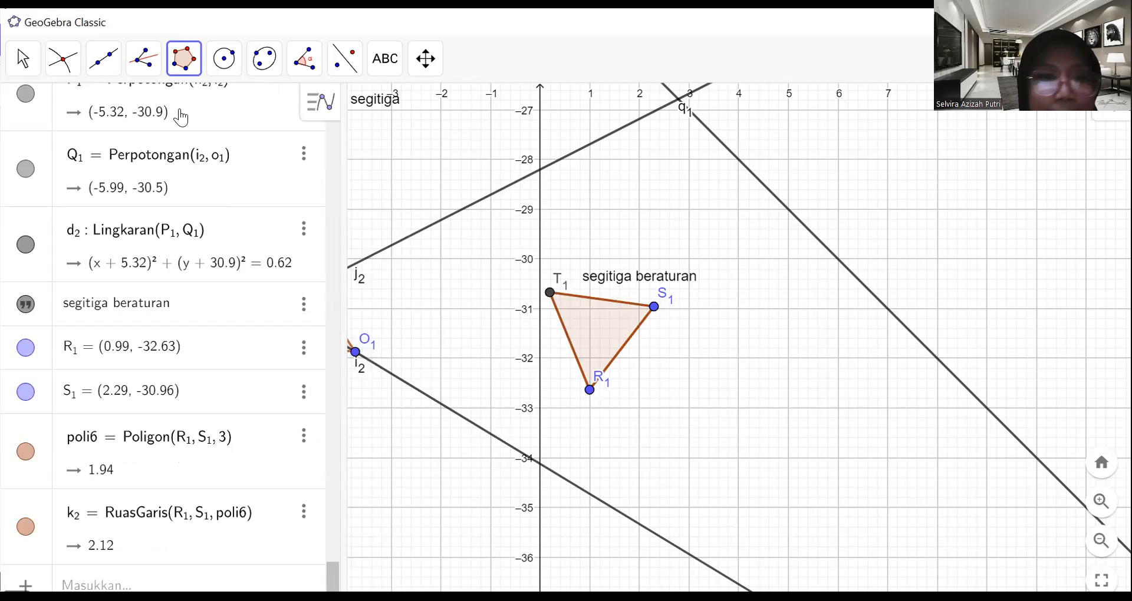
# Move the regular triangle clear of its subtitle so that R₁ lies at (2.07, -33.62) and S₁ at (3.37, -31.95)
pyautogui.click(30, 57)
pyautogui.click(36, 108)
pyautogui.moveTo(601, 341); pyautogui.dragTo(645, 386)
# Construct the angle bisectors of the regular triangle at vertices R₁, S₁ and T₁
pyautogui.click(143, 58)
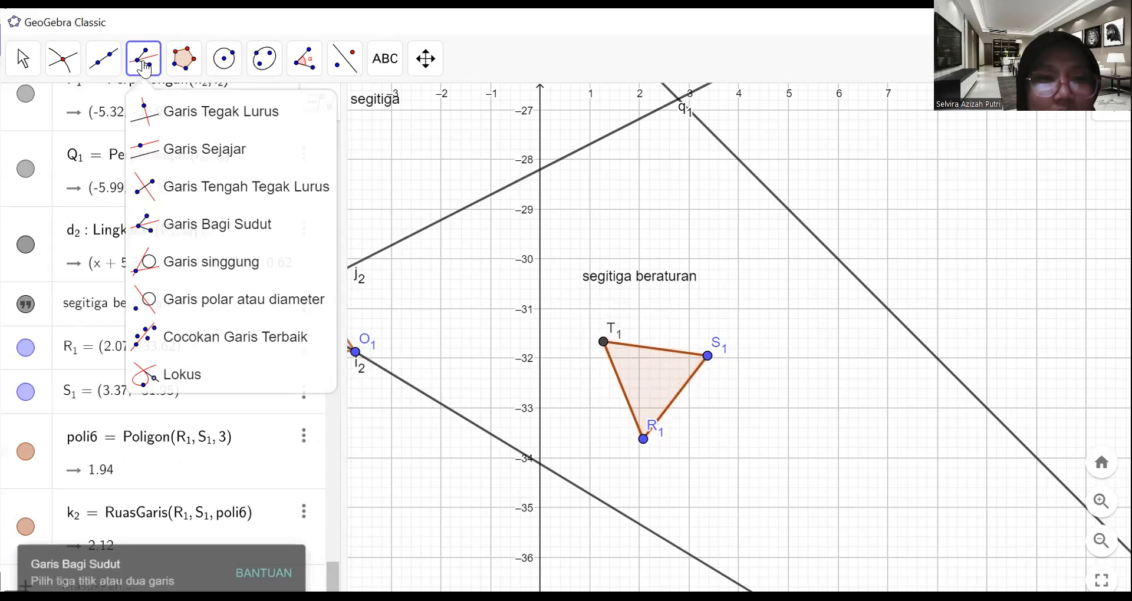
pyautogui.click(212, 224)
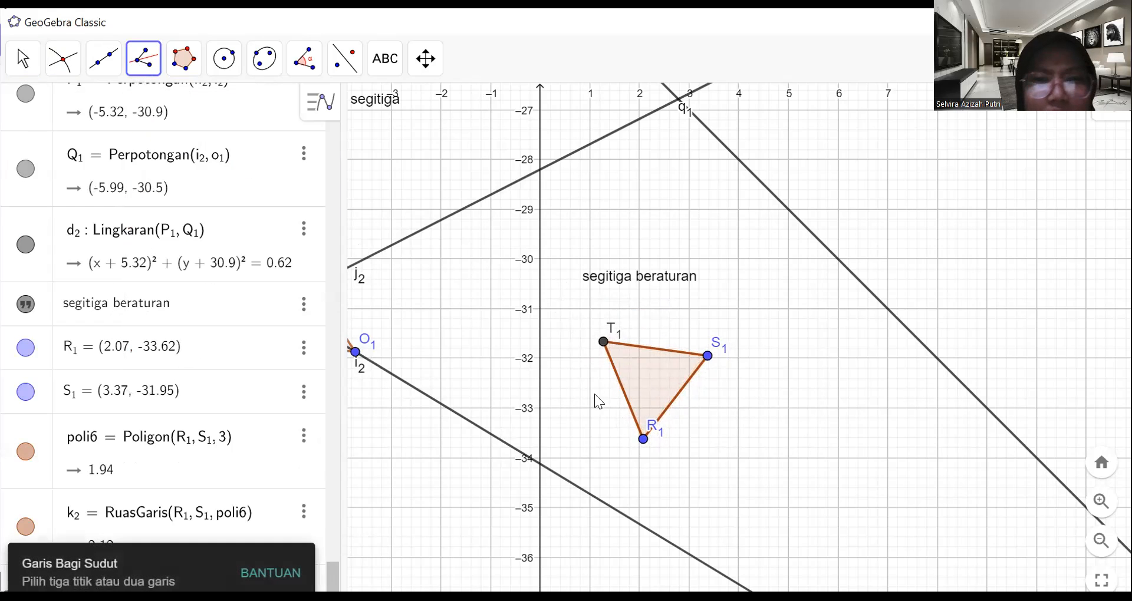
pyautogui.click(603, 342)
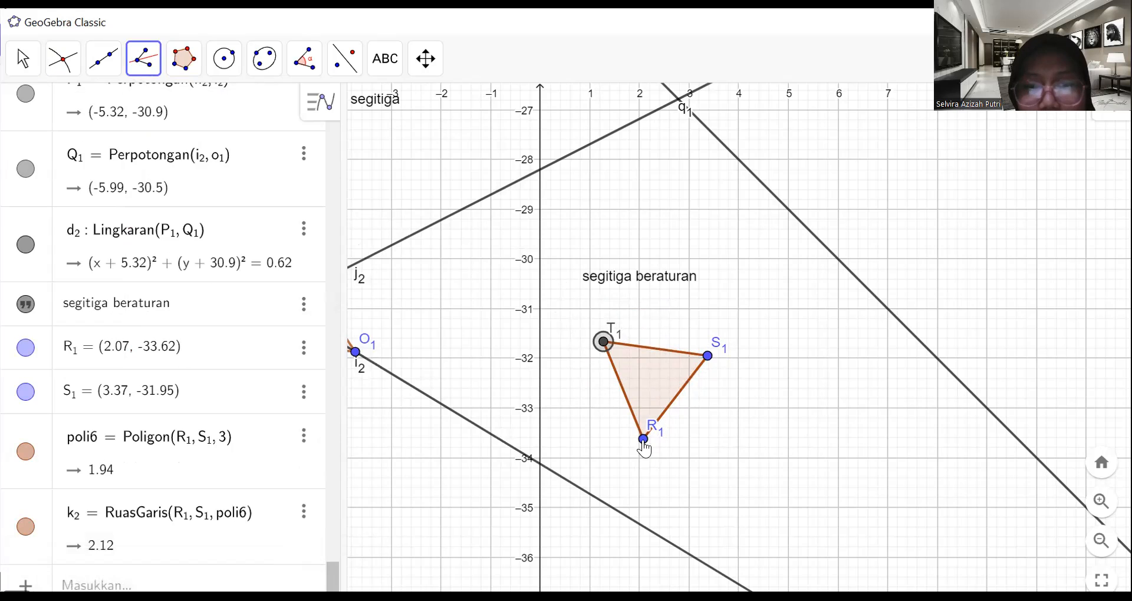
pyautogui.click(643, 439)
pyautogui.click(708, 356)
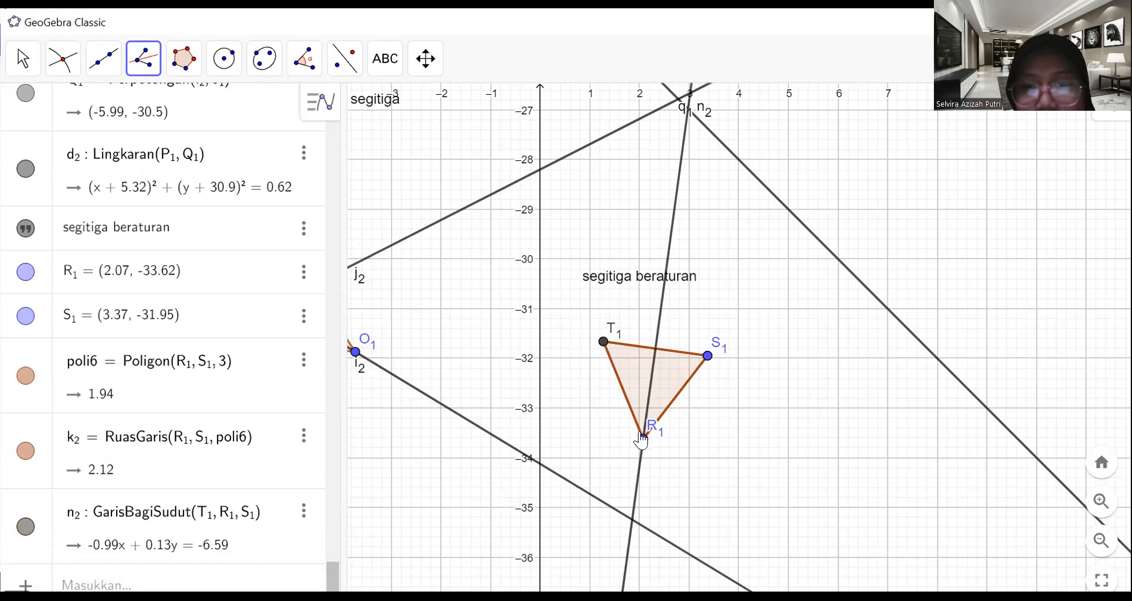
pyautogui.click(708, 357)
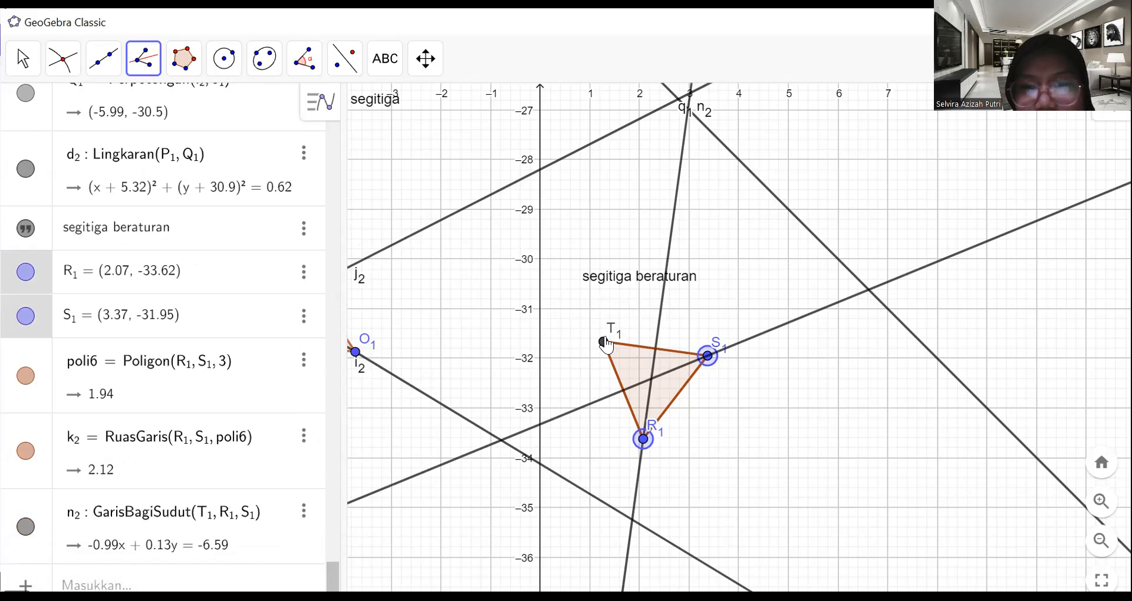
pyautogui.click(602, 342)
pyautogui.click(708, 356)
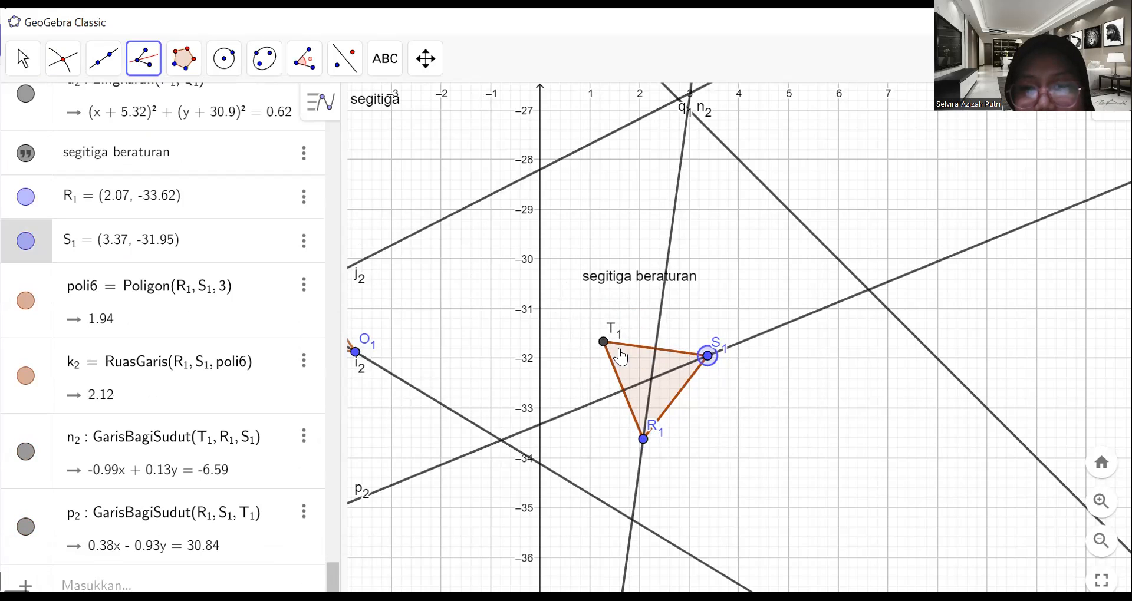
pyautogui.click(603, 342)
pyautogui.click(643, 439)
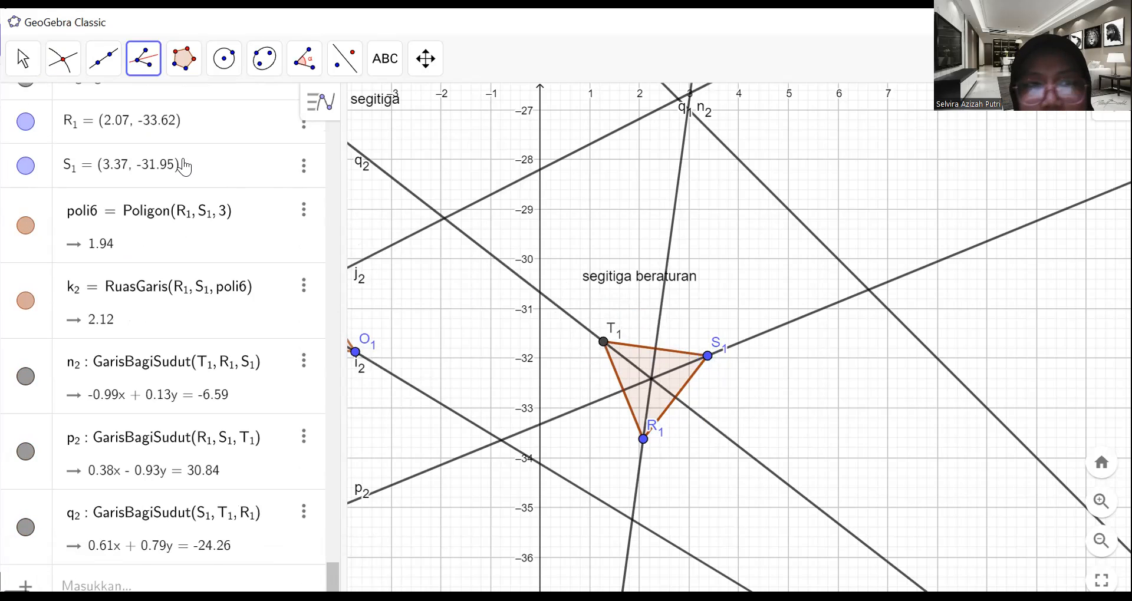
# Mark the intersection of the bisectors from T₁ and S₁, and the point where the S₁ bisector meets side T₁R₁
pyautogui.click(63, 58)
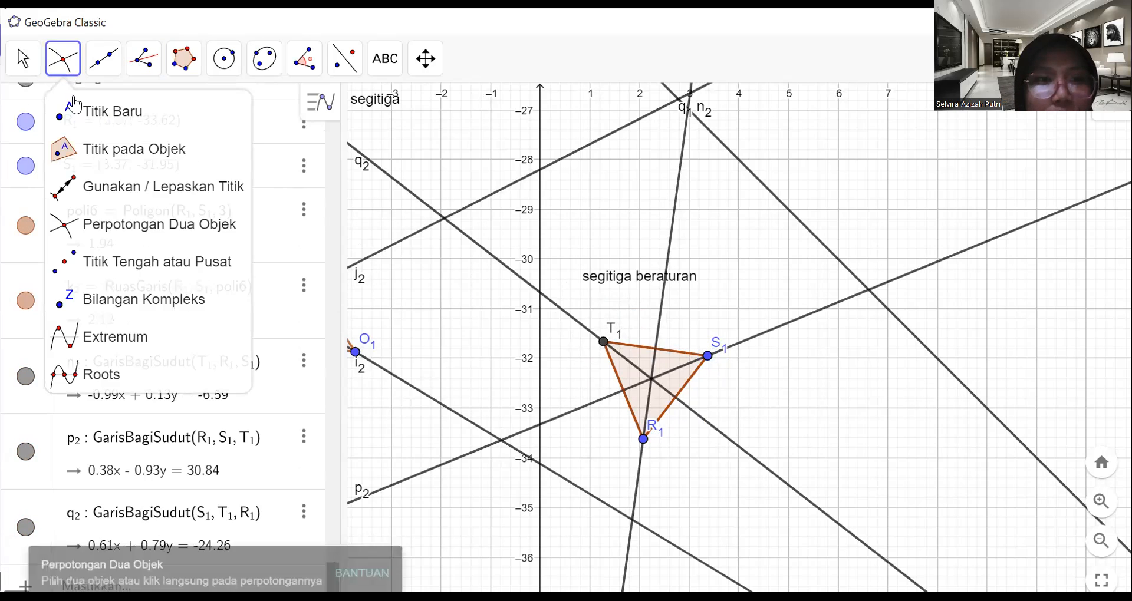
pyautogui.click(110, 235)
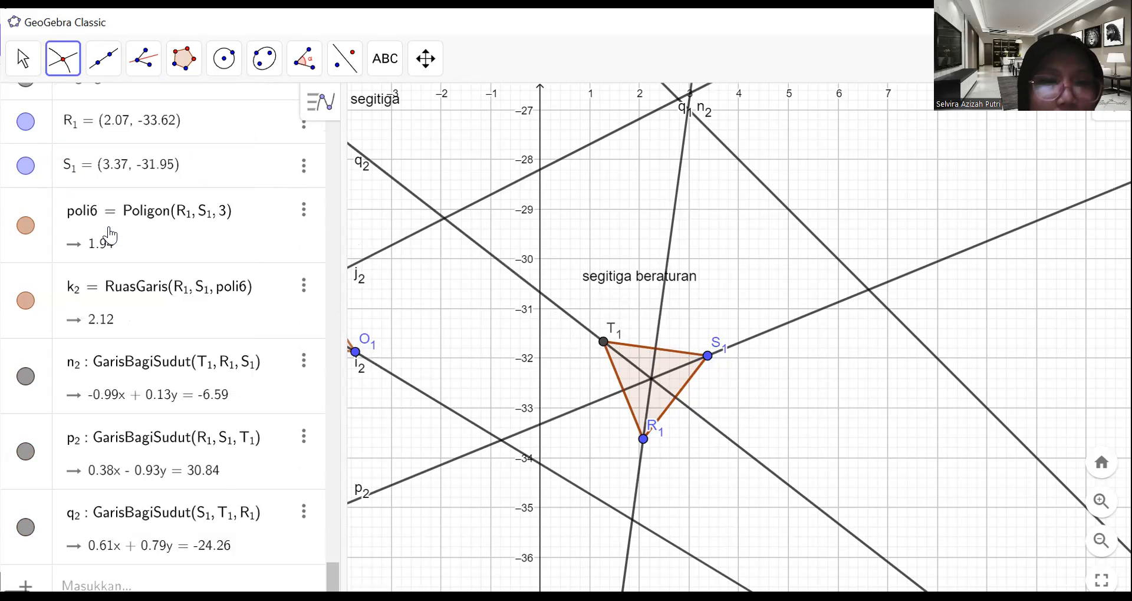
pyautogui.click(699, 412)
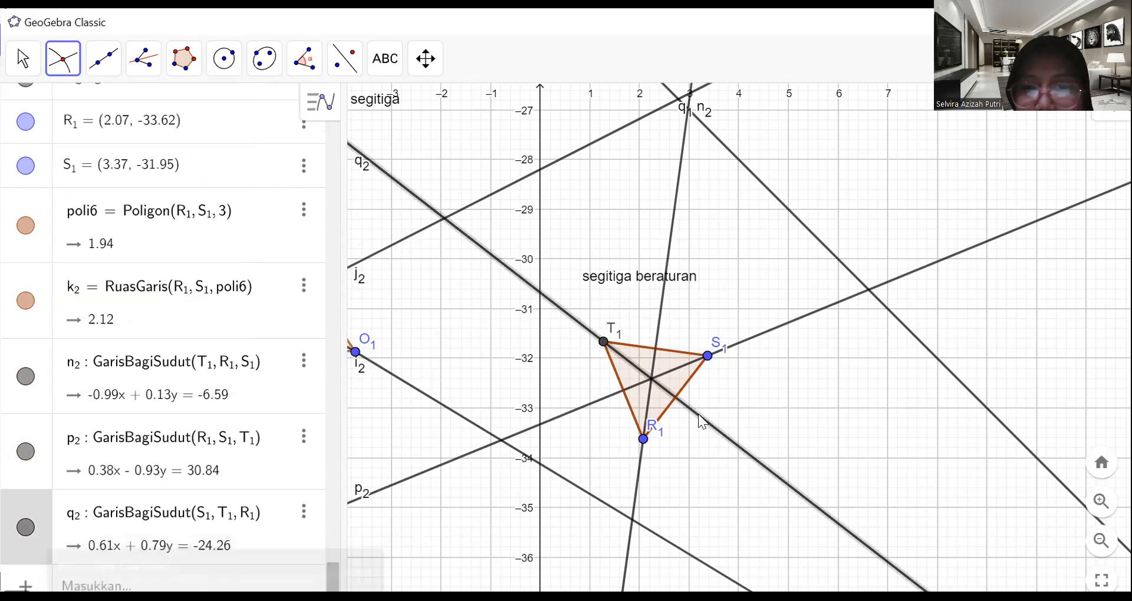
pyautogui.click(743, 342)
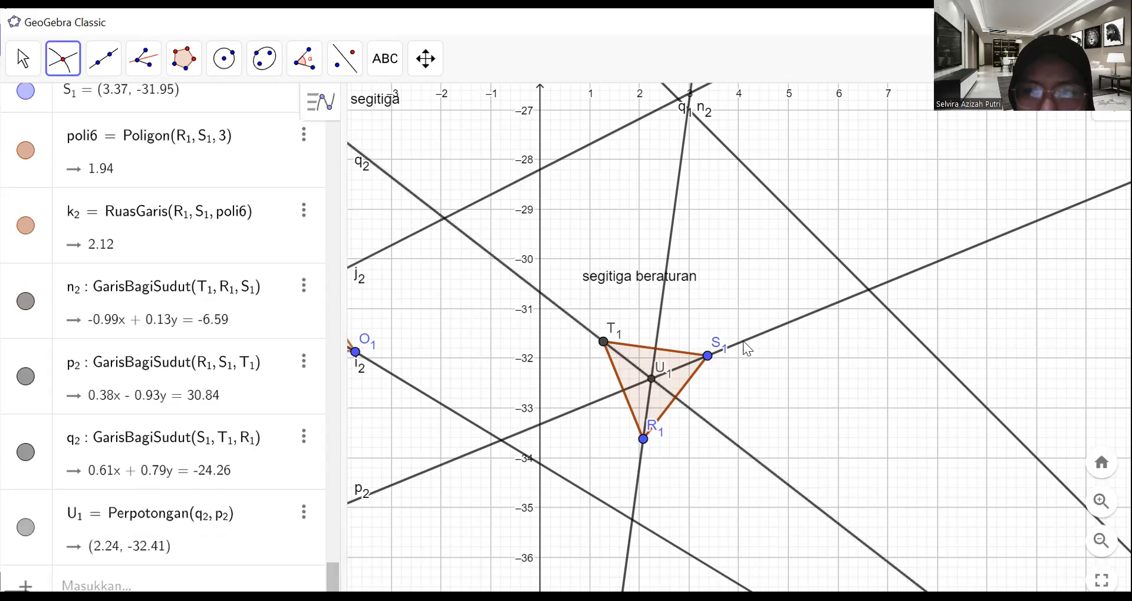
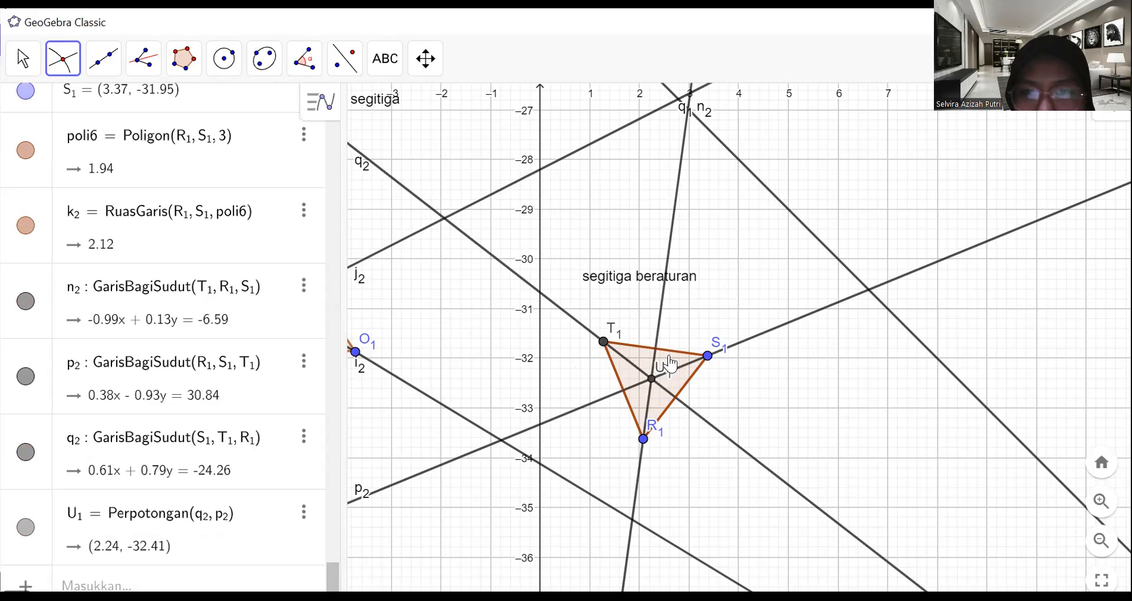
pyautogui.click(601, 406)
pyautogui.click(23, 59)
pyautogui.click(39, 111)
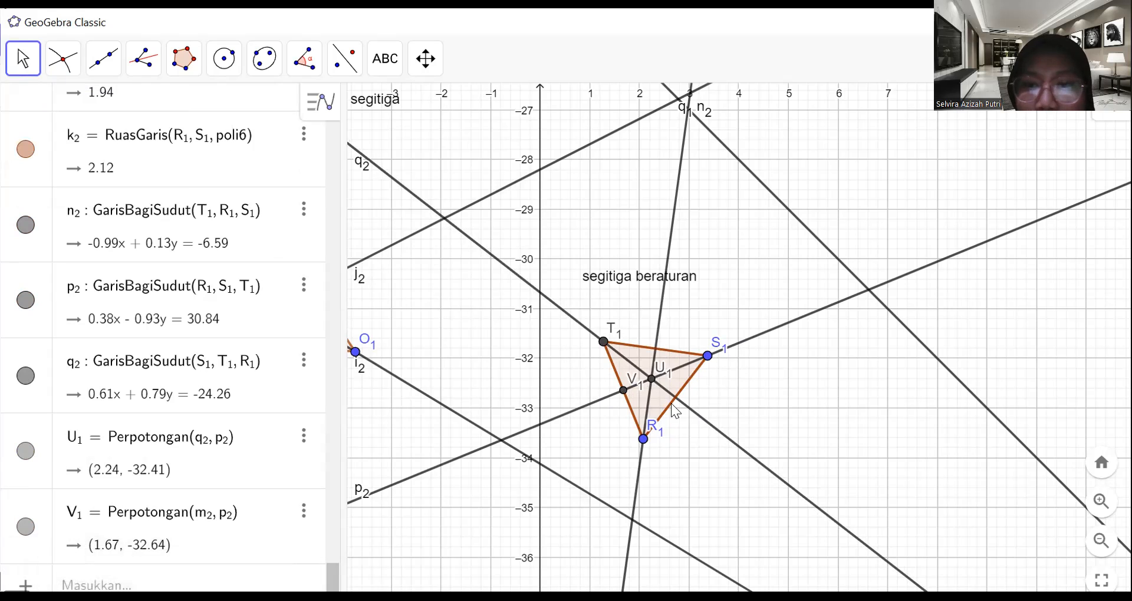
# Draw the regular triangle's inscribed circle with center U₁ through point V₁ on side T₁R₁
pyautogui.click(225, 59)
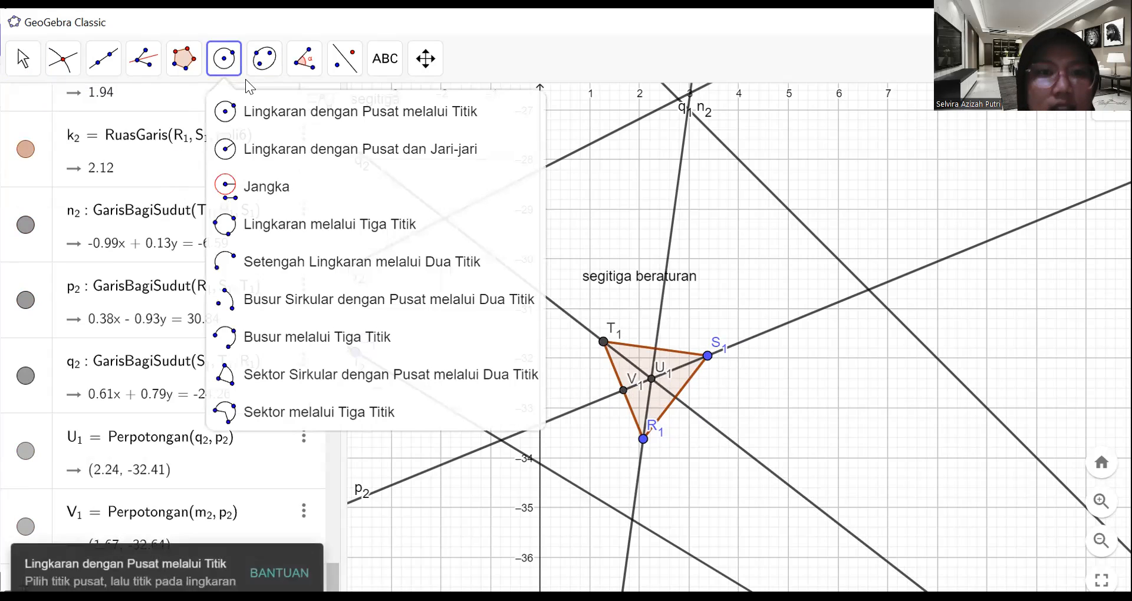
pyautogui.click(273, 122)
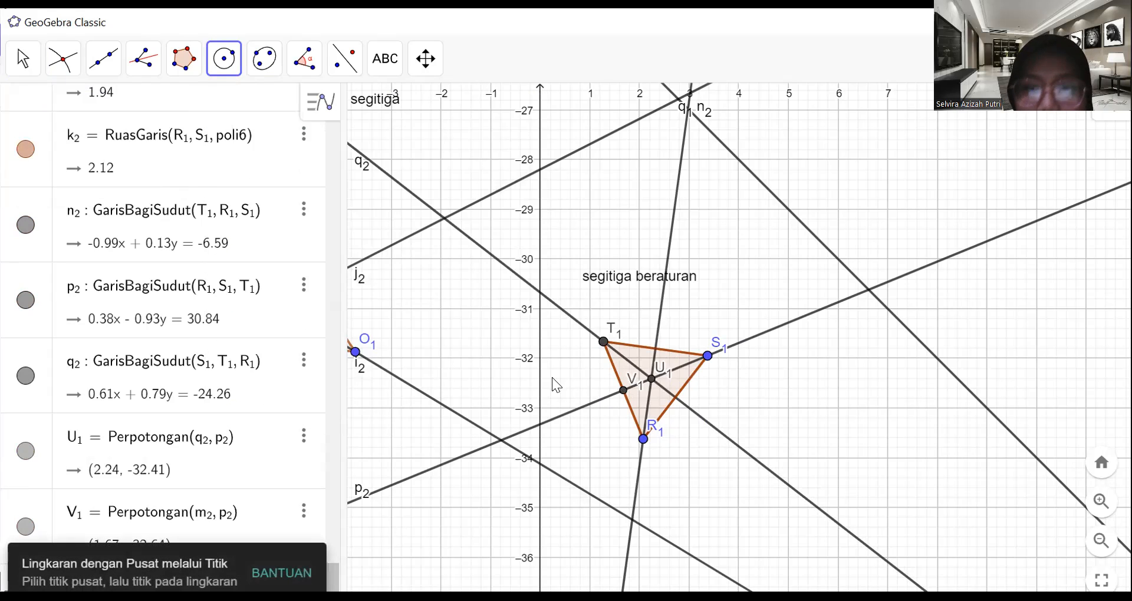
pyautogui.click(649, 381)
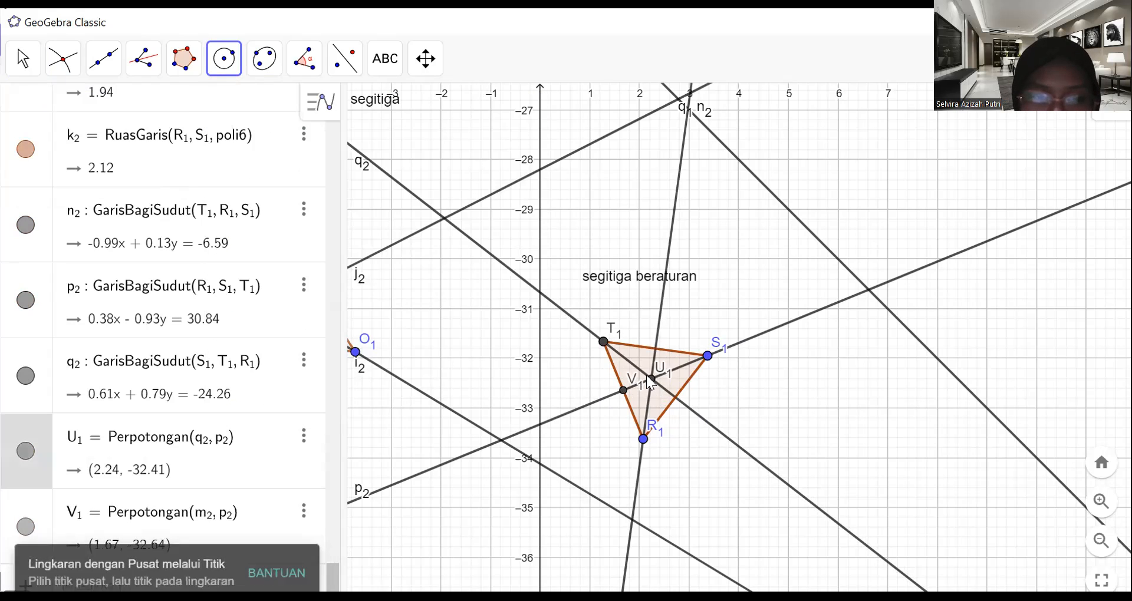
pyautogui.click(623, 394)
pyautogui.click(33, 73)
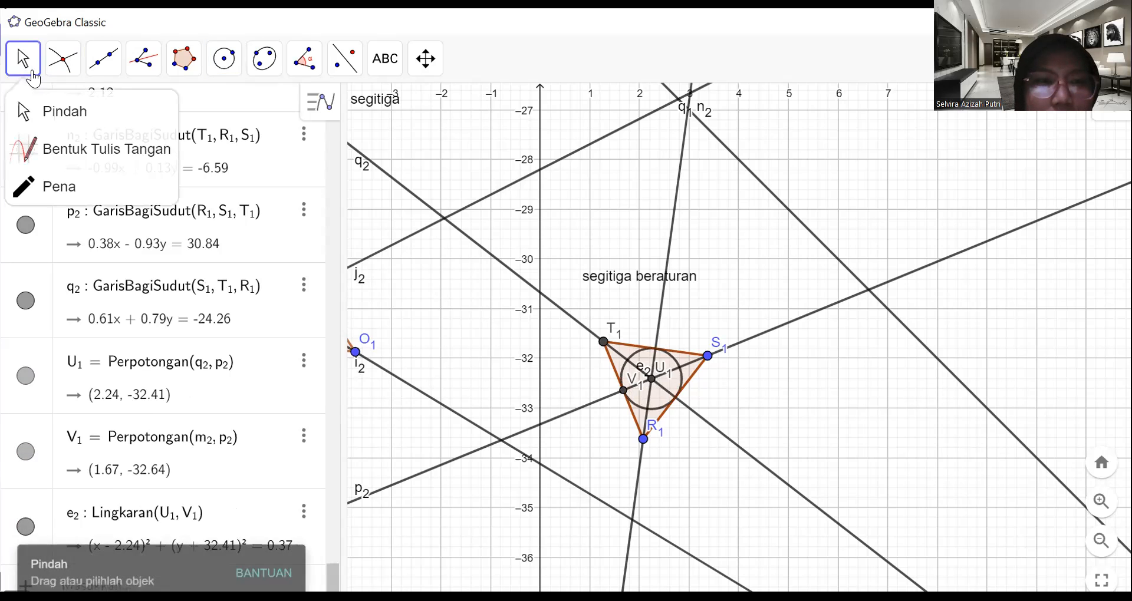
pyautogui.click(50, 110)
# Examine up close how the inscribed circle meets the sides of the regular triangle
pyautogui.scroll(1, 499, 295)
pyautogui.scroll(3, 499, 295)
pyautogui.moveTo(893, 445); pyautogui.dragTo(811, 352)
pyautogui.scroll(1, 810, 352)
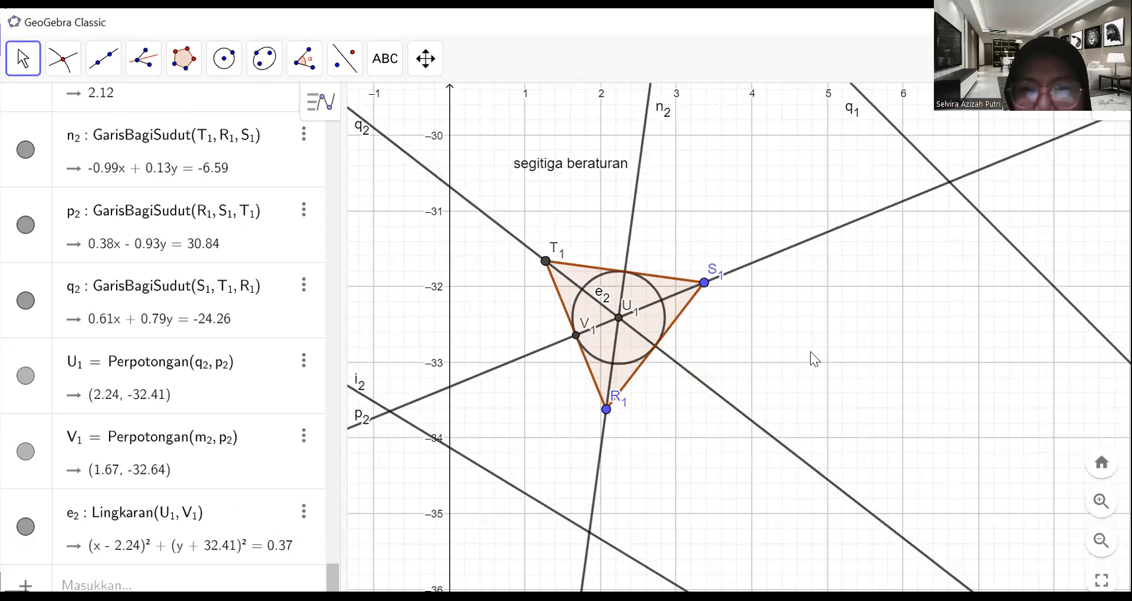
pyautogui.scroll(3, 811, 352)
pyautogui.moveTo(650, 447); pyautogui.dragTo(733, 452)
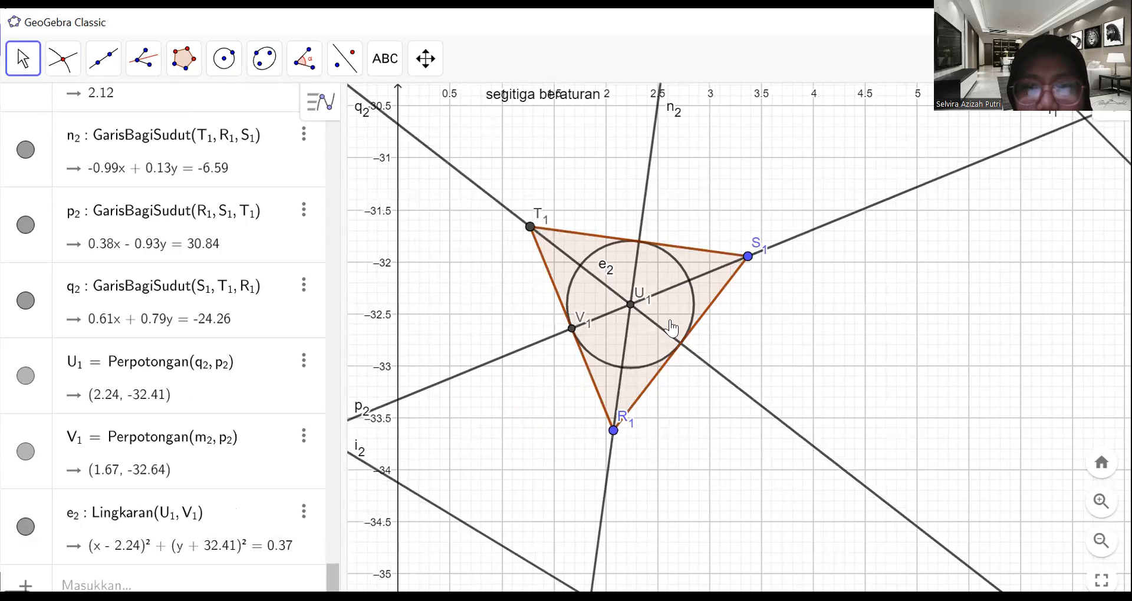
pyautogui.moveTo(795, 329); pyautogui.dragTo(799, 332)
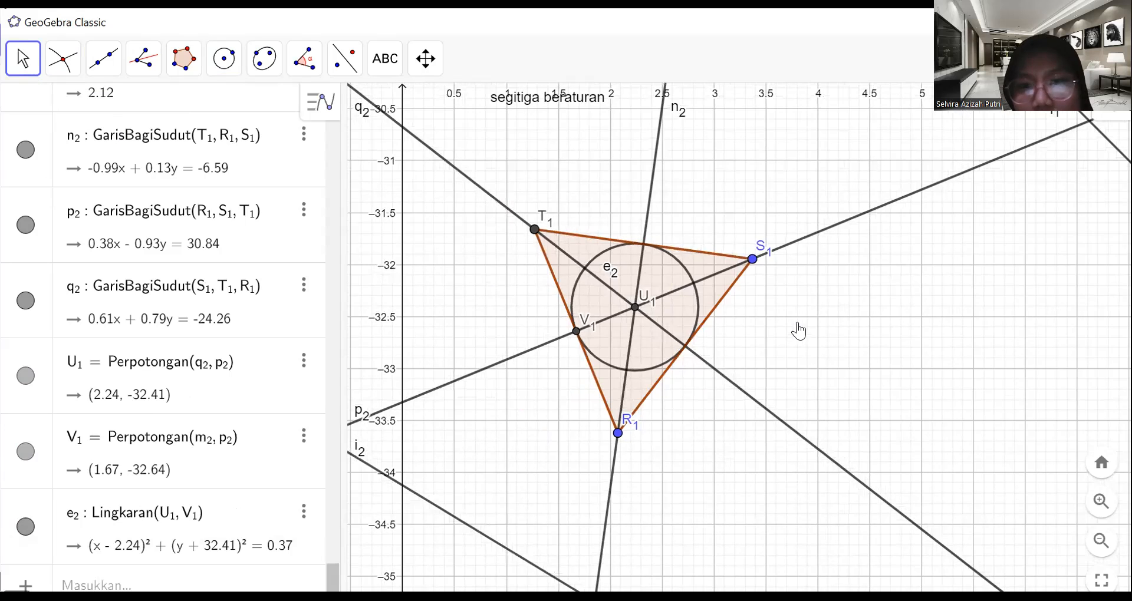
pyautogui.scroll(-5, 797, 322)
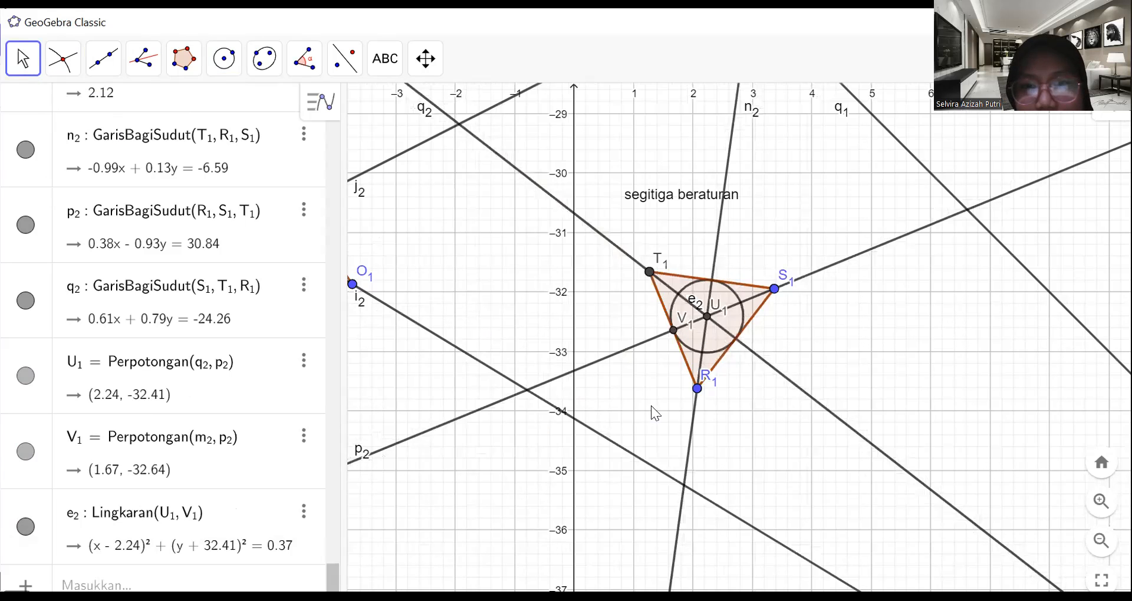
# Shift the regular triangle with its inscribed circle toward the y-axis so that center U₁ lies at (0.6, -32.36)
pyautogui.moveTo(694, 339); pyautogui.dragTo(598, 335)
pyautogui.moveTo(499, 402); pyautogui.dragTo(612, 428)
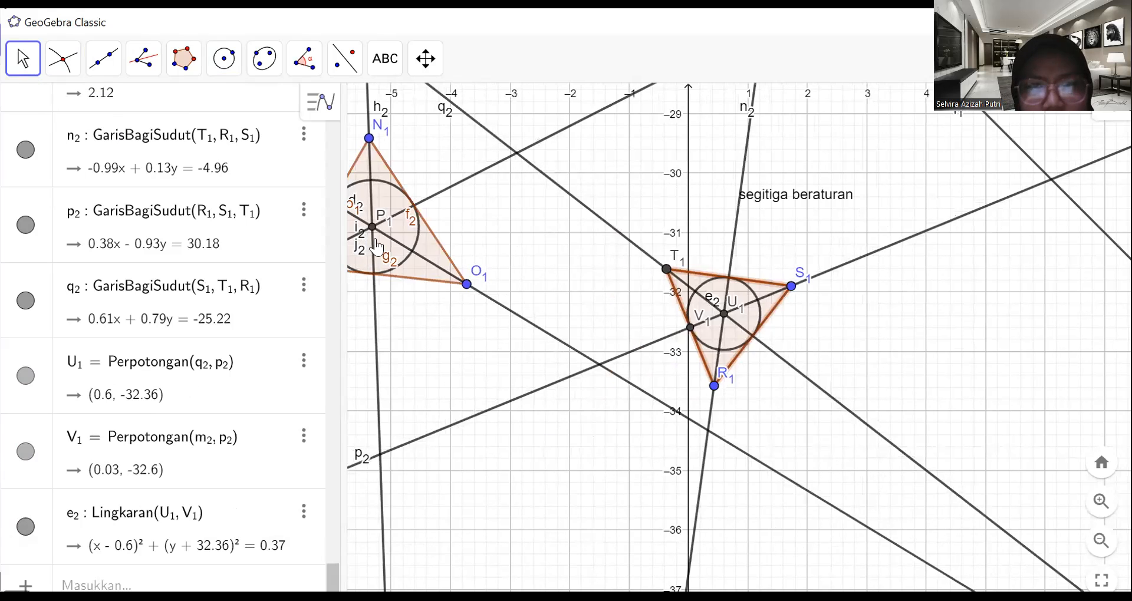
pyautogui.scroll(-2, 383, 247)
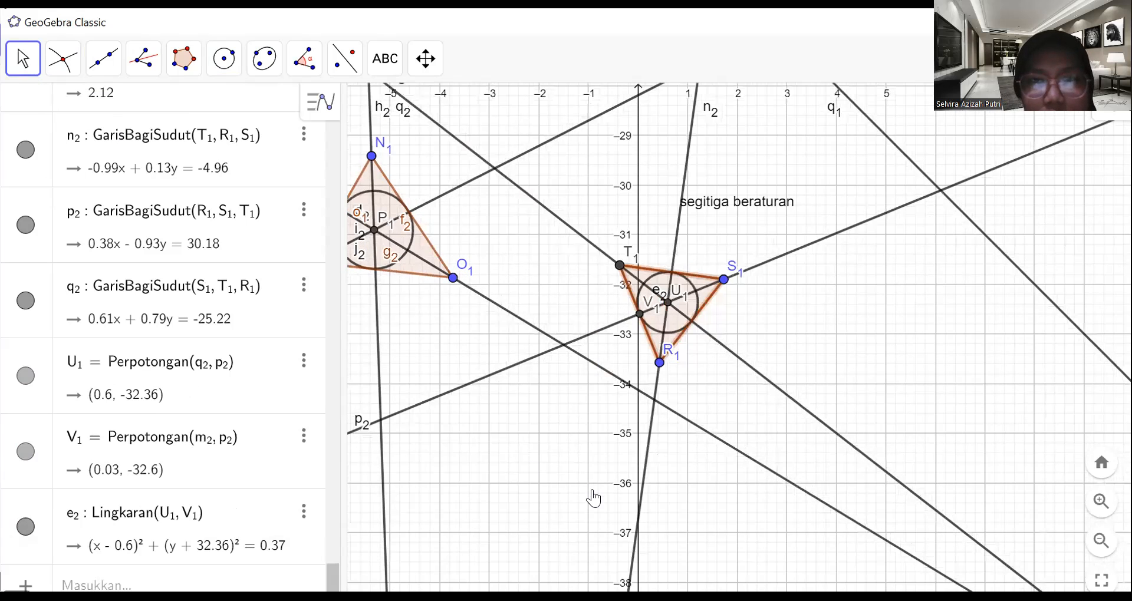
pyautogui.moveTo(518, 427); pyautogui.dragTo(589, 475)
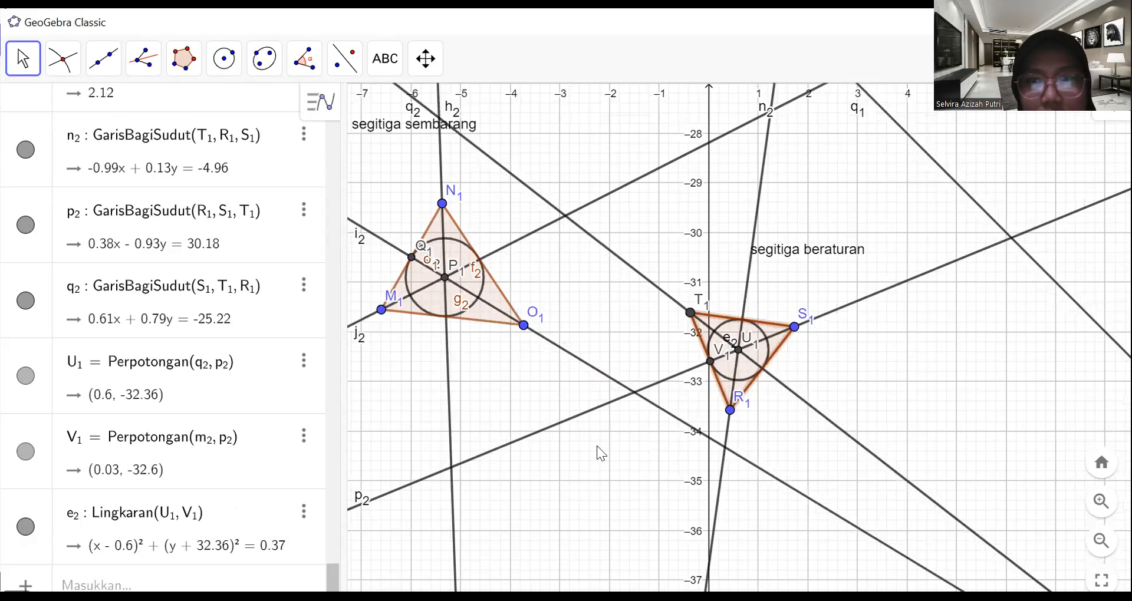
pyautogui.scroll(-2, 594, 457)
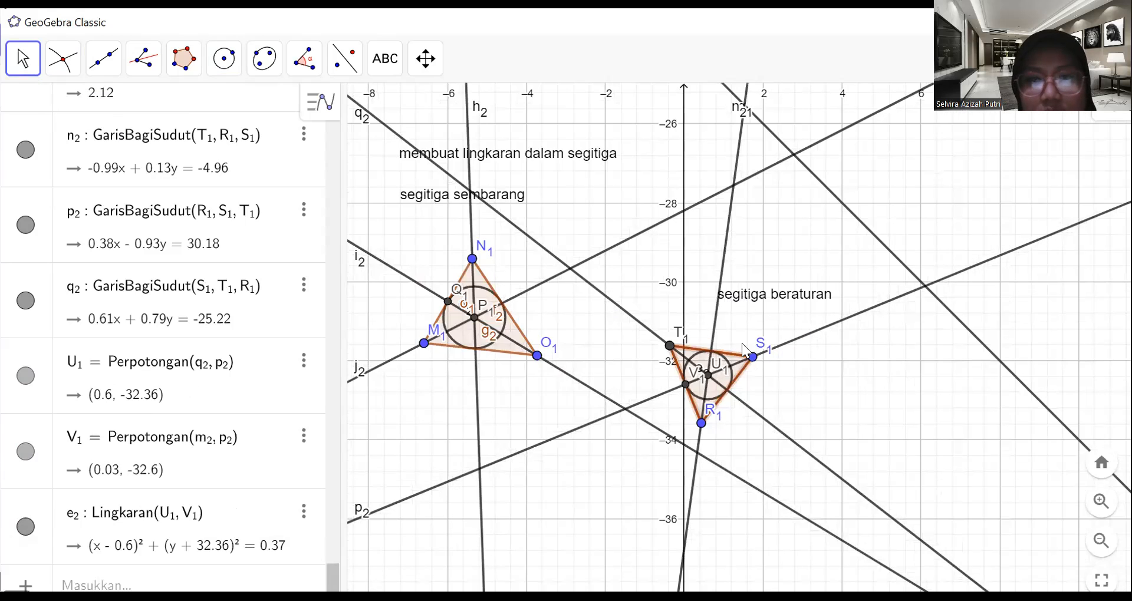
pyautogui.moveTo(625, 467); pyautogui.dragTo(625, 463)
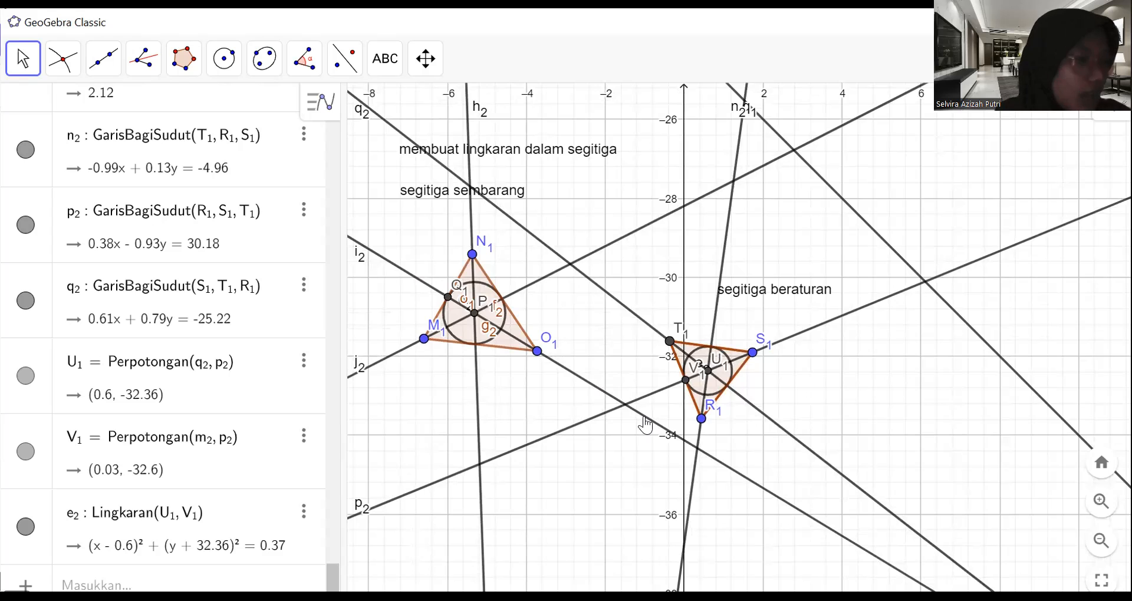
pyautogui.moveTo(602, 504); pyautogui.dragTo(948, 103)
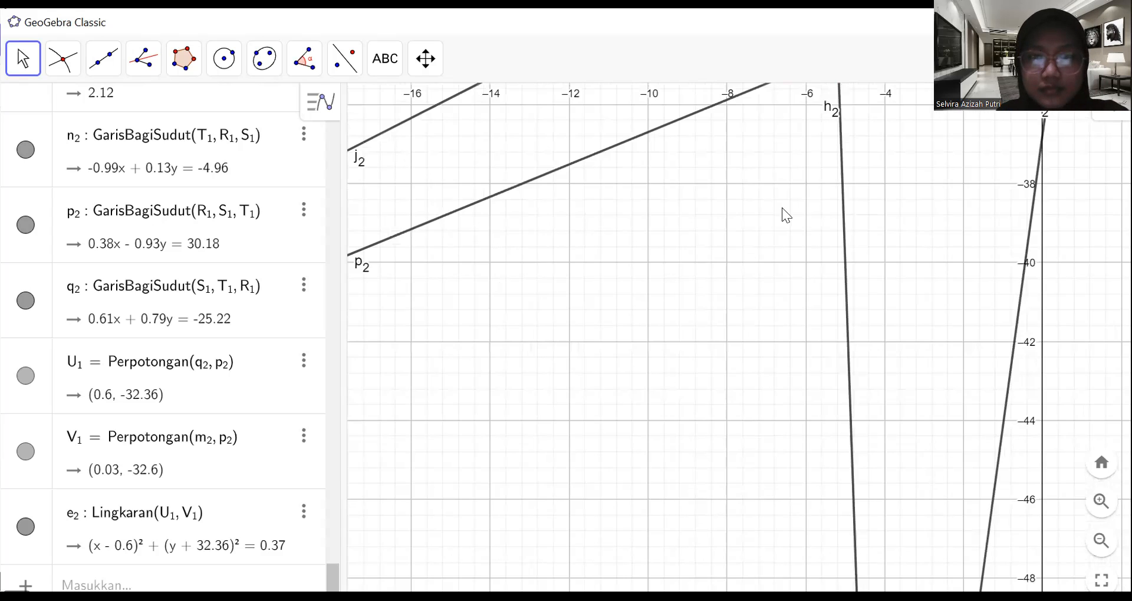
pyautogui.moveTo(785, 276); pyautogui.dragTo(835, 185)
pyautogui.moveTo(716, 283); pyautogui.dragTo(891, 188)
pyautogui.click(391, 64)
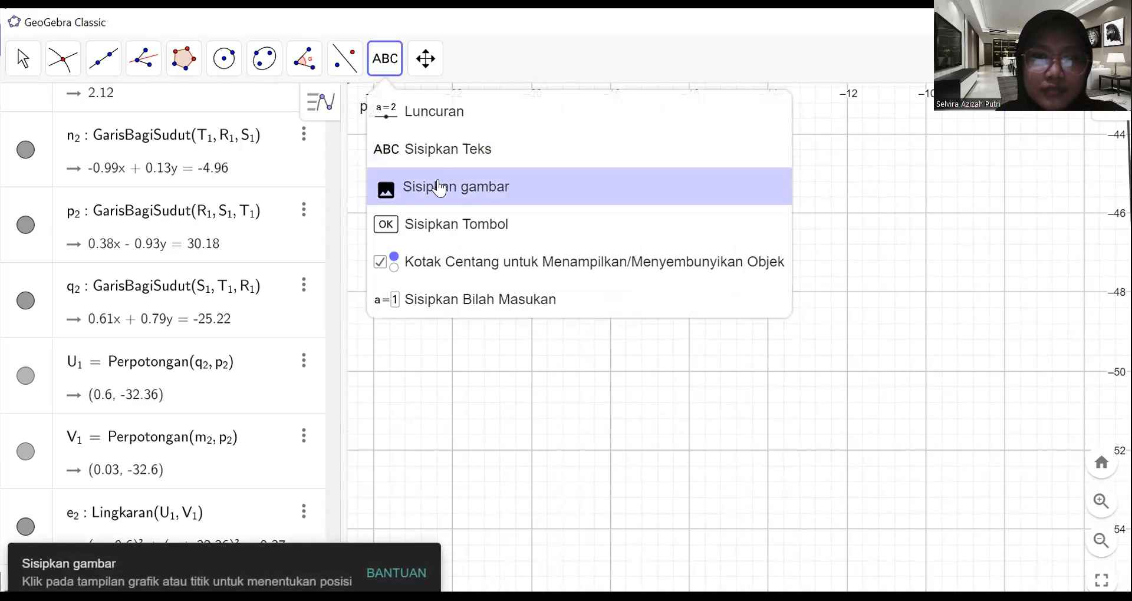
pyautogui.click(441, 148)
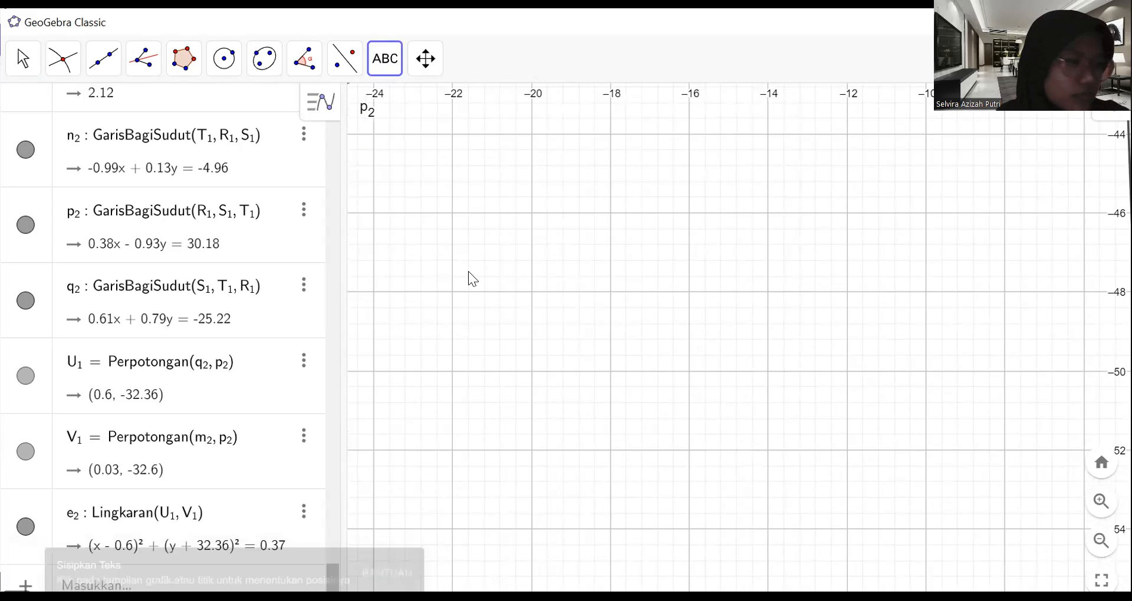
pyautogui.click(471, 278)
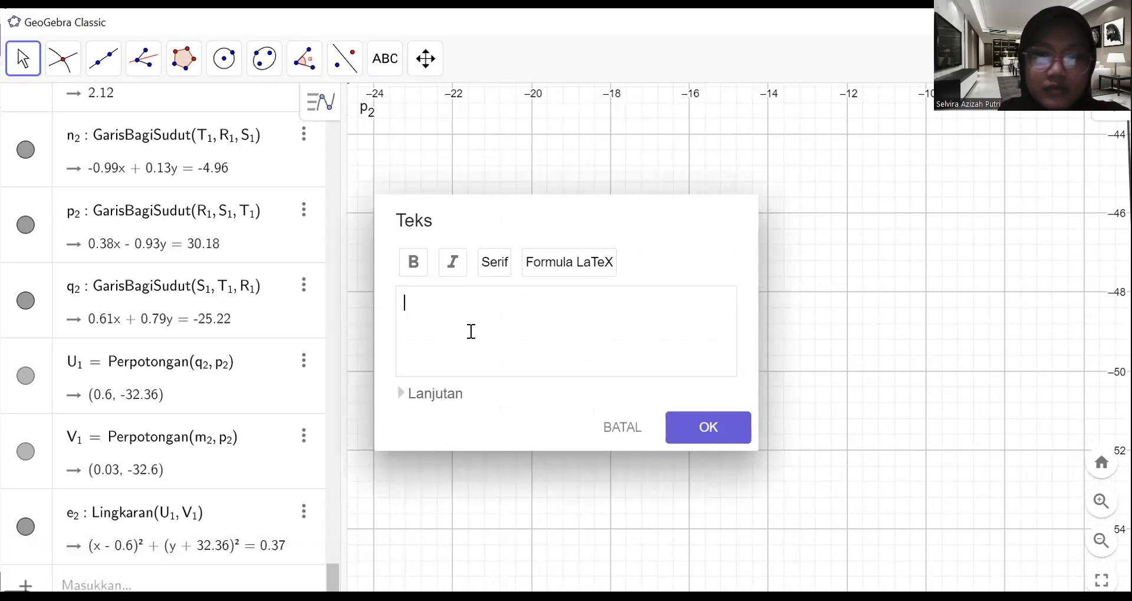
pyautogui.click(622, 434)
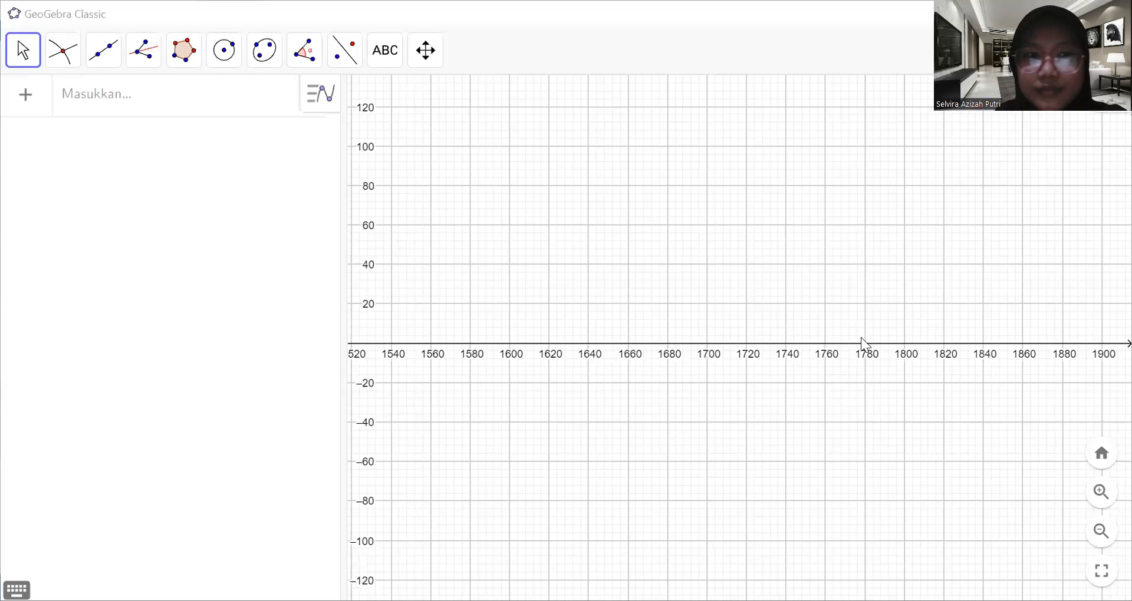
# Add the caption "membuat kurva linear dan kurva kuadrat dengan memasukkan aljabar" above the x-axis near the origin
pyautogui.scroll(-3, 861, 337)
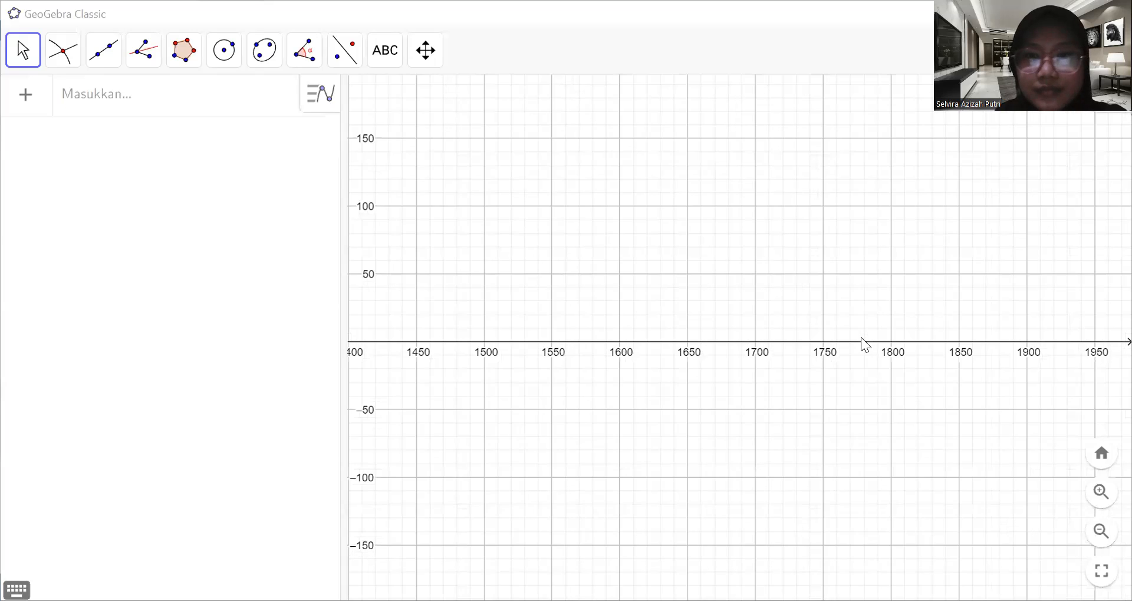
pyautogui.scroll(-5, 579, 413)
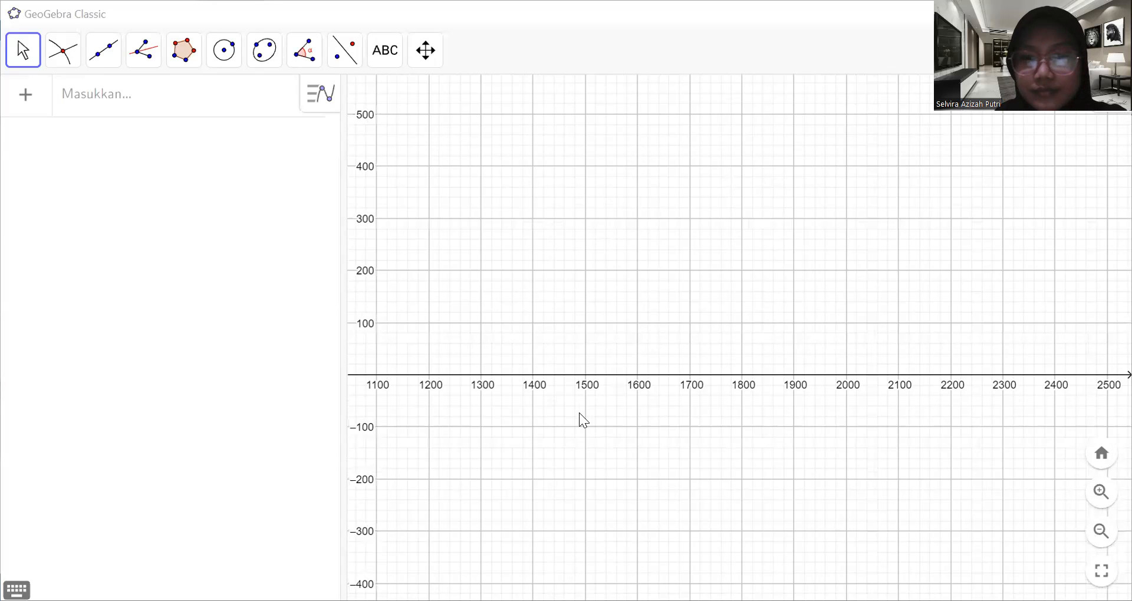
pyautogui.scroll(-5, 579, 413)
pyautogui.moveTo(580, 351); pyautogui.dragTo(821, 319)
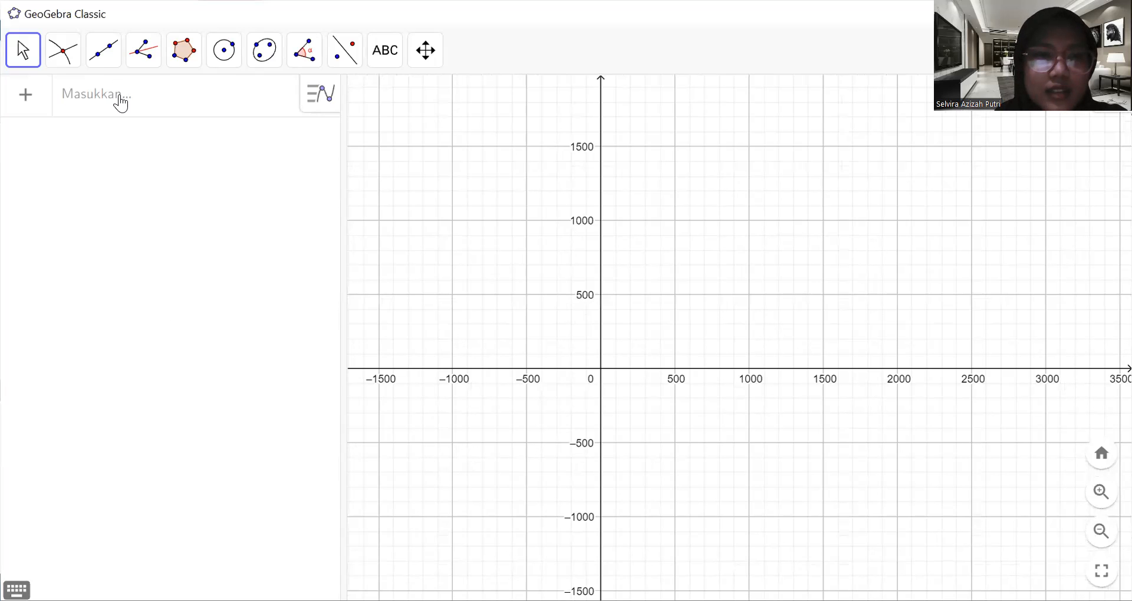
pyautogui.click(385, 49)
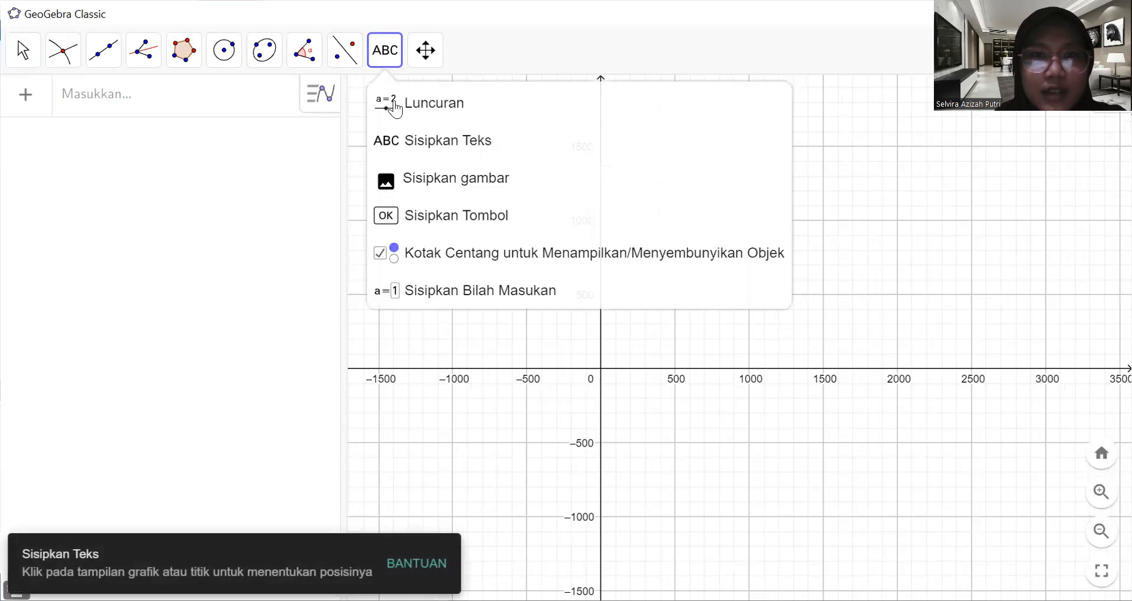
pyautogui.click(483, 232)
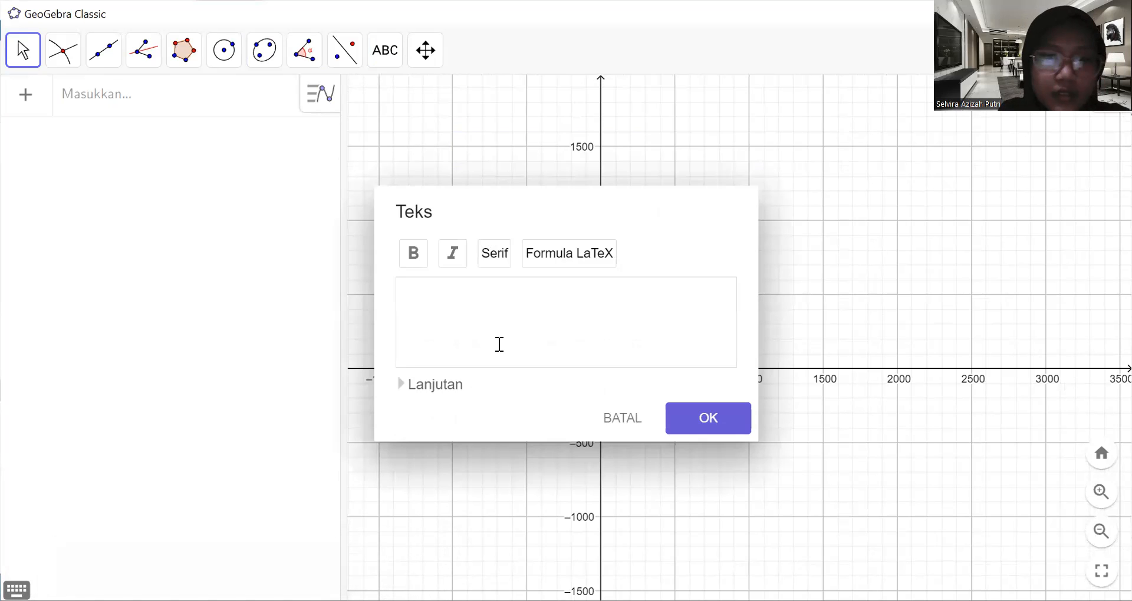
pyautogui.write('memasukkan kurva linear dan kurva kuadrat dengan memasukkan aljabar')
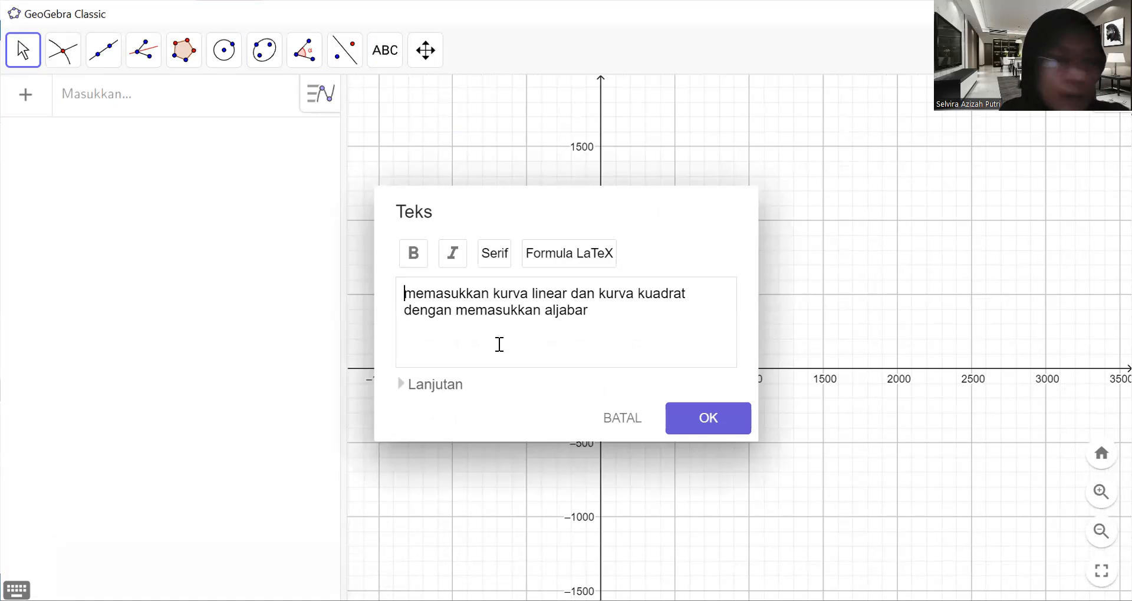
pyautogui.moveTo(485, 287); pyautogui.dragTo(434, 297)
pyautogui.write('t')
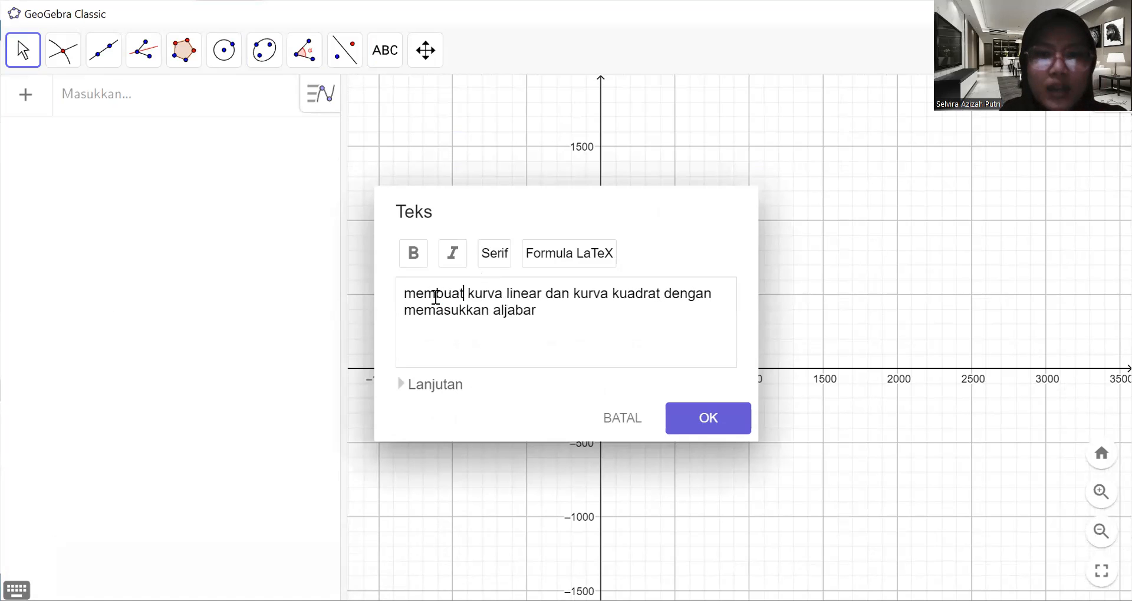
pyautogui.click(678, 419)
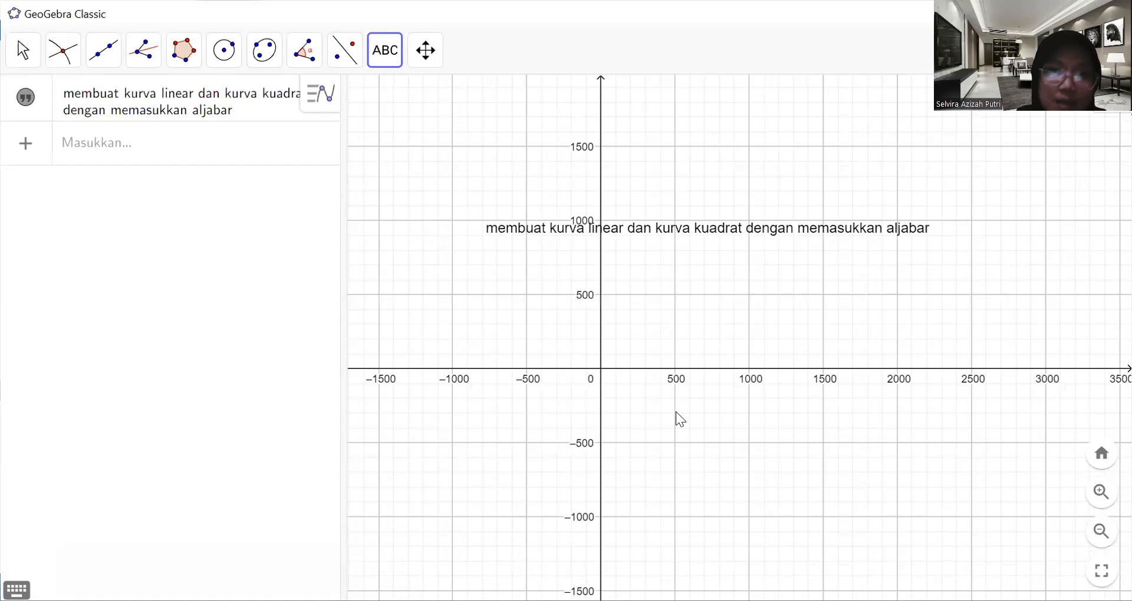
# Move the caption up and left so it starts at about (-1600, 1250), and lock it in place
pyautogui.click(24, 48)
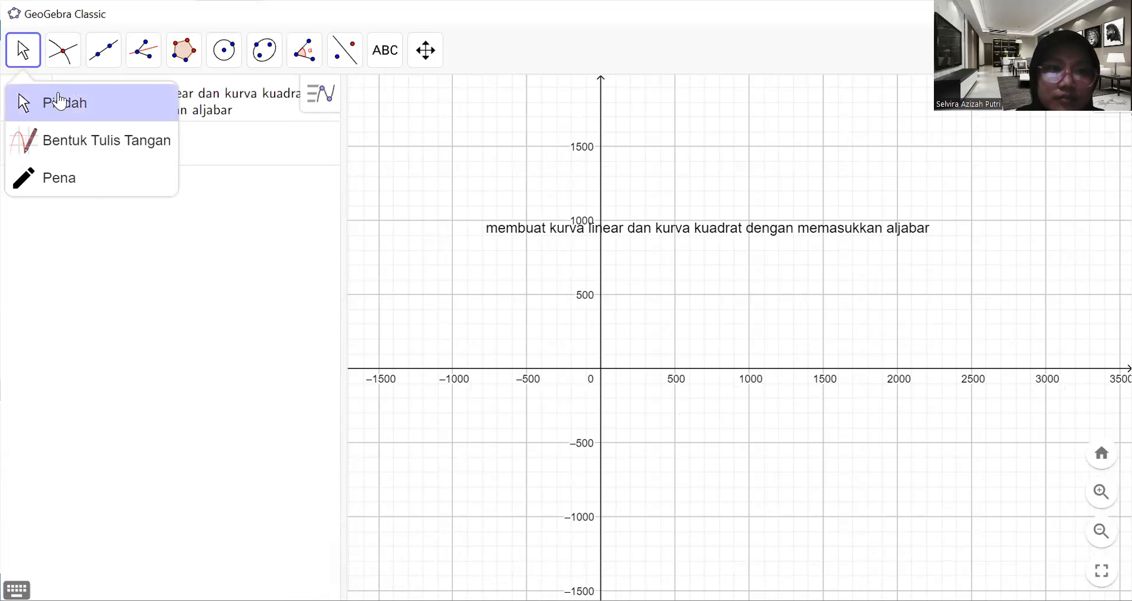
pyautogui.click(56, 101)
pyautogui.moveTo(629, 228); pyautogui.dragTo(506, 182)
pyautogui.rightClick(506, 181)
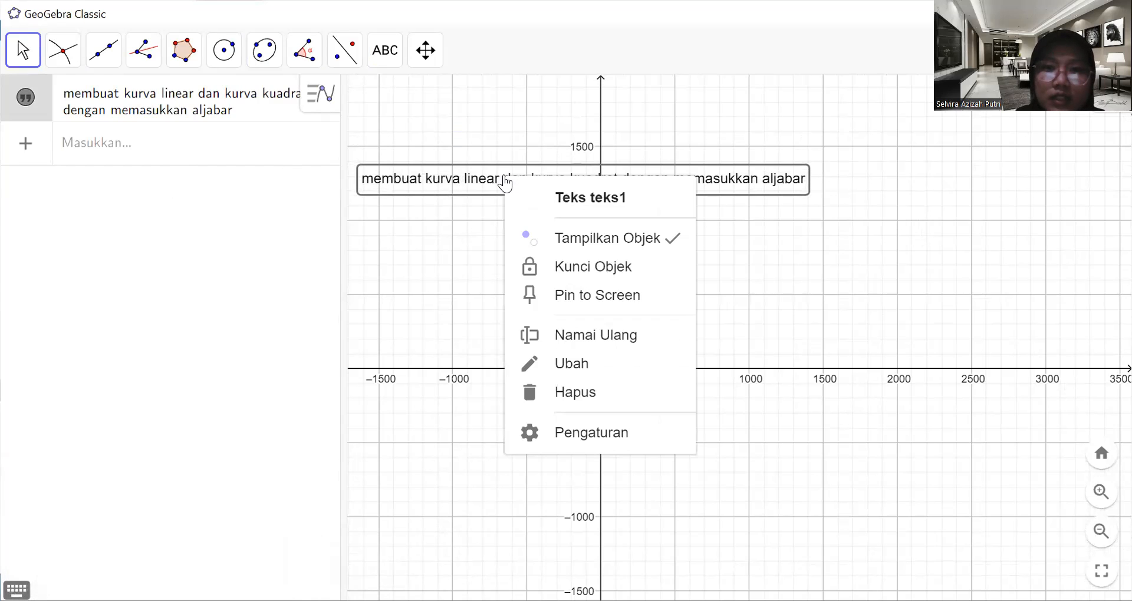
pyautogui.click(564, 272)
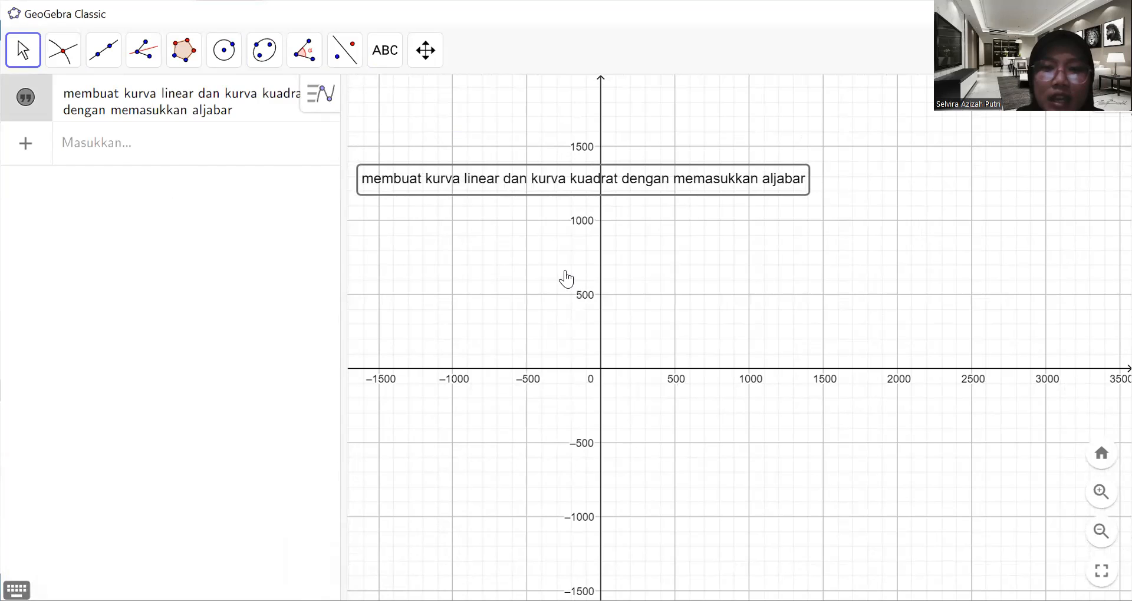
# Plot the linear function f(x) = 2x + 3 by entering its equation
pyautogui.click(136, 151)
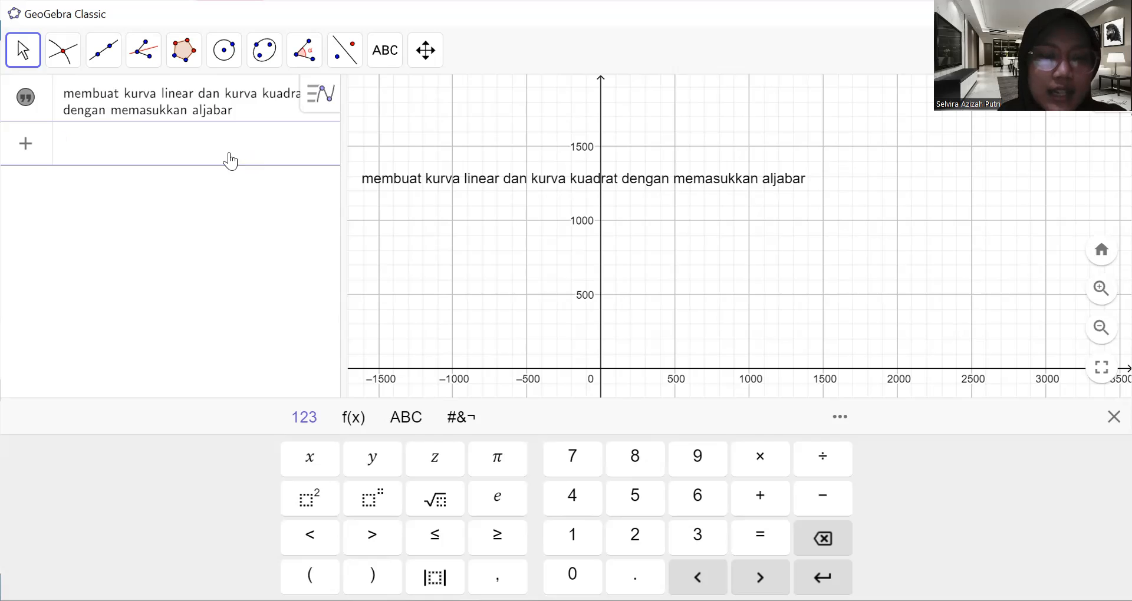
pyautogui.click(354, 419)
pyautogui.click(313, 421)
pyautogui.write('f')
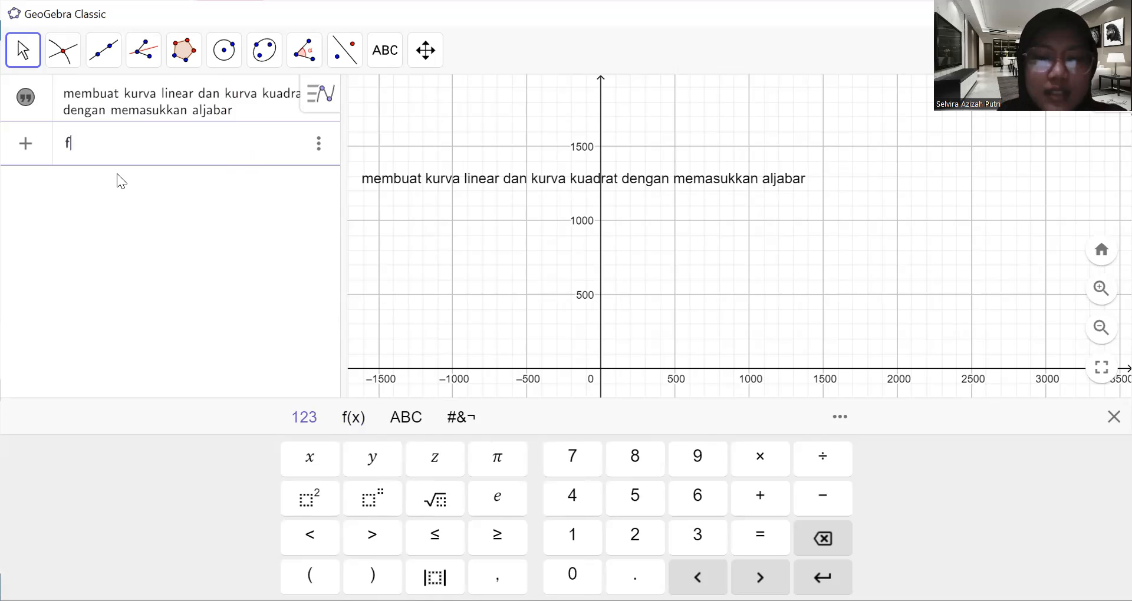
pyautogui.write('(')
pyautogui.press('BackSpace')
pyautogui.write('(x) ')
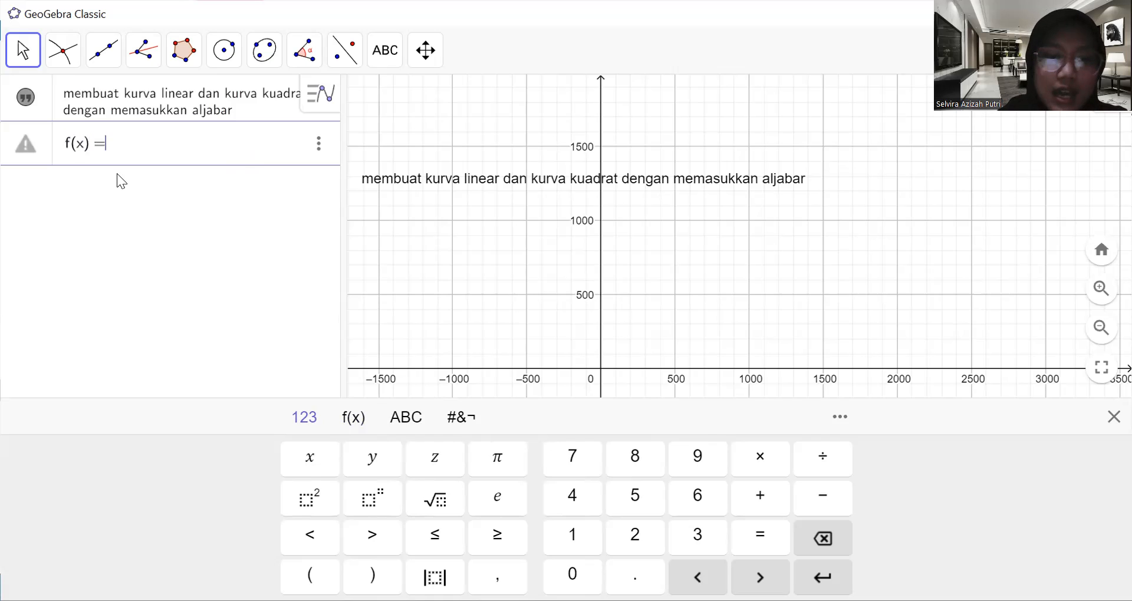
pyautogui.write('= 2')
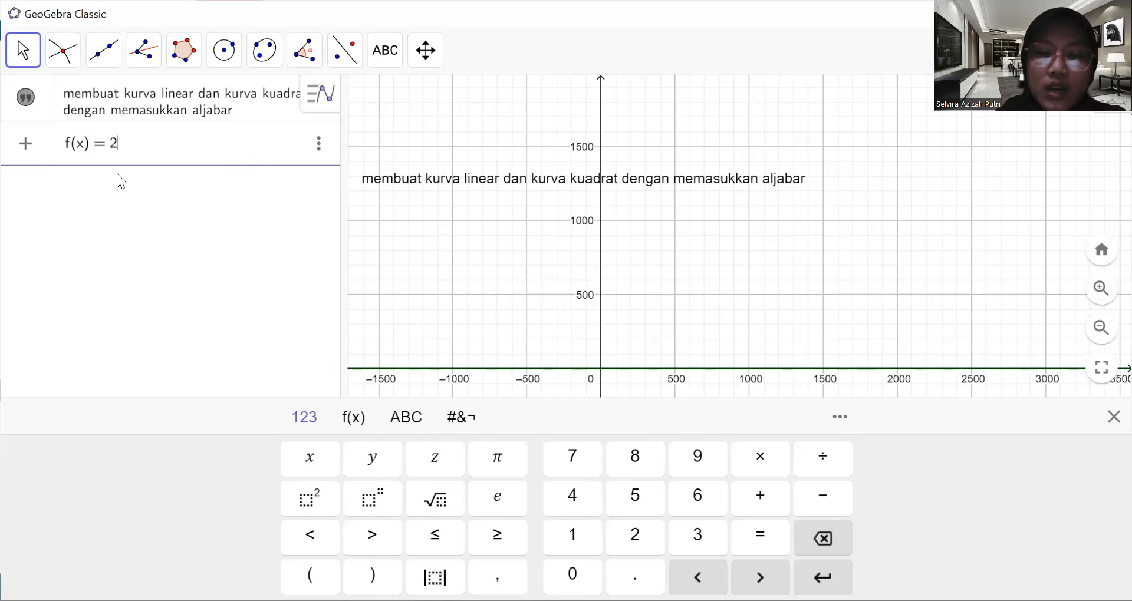
pyautogui.write('x + 3')
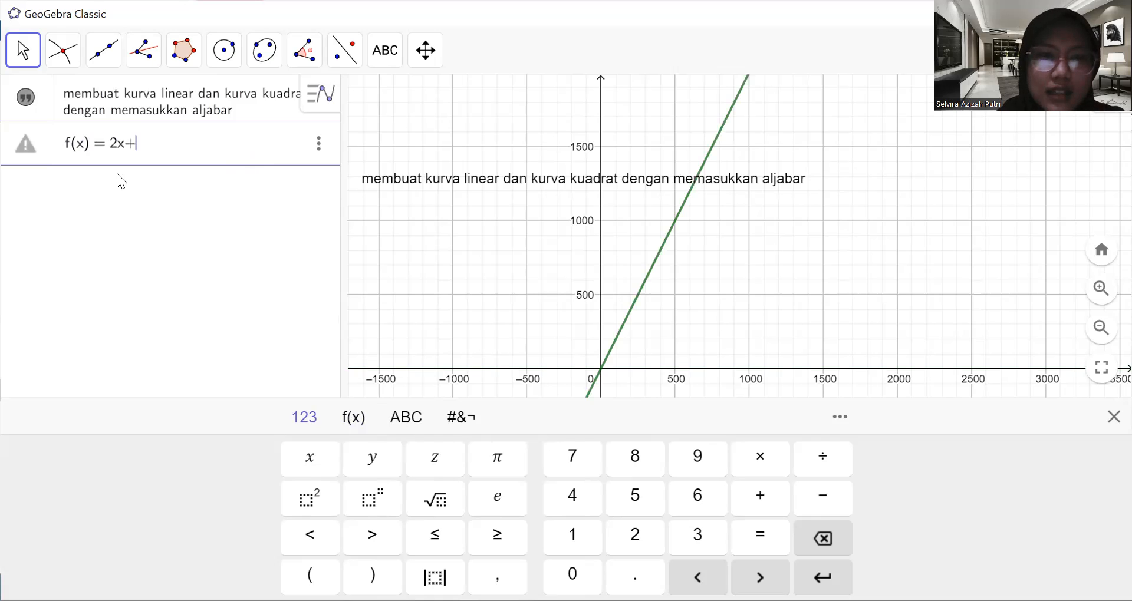
pyautogui.press('Return')
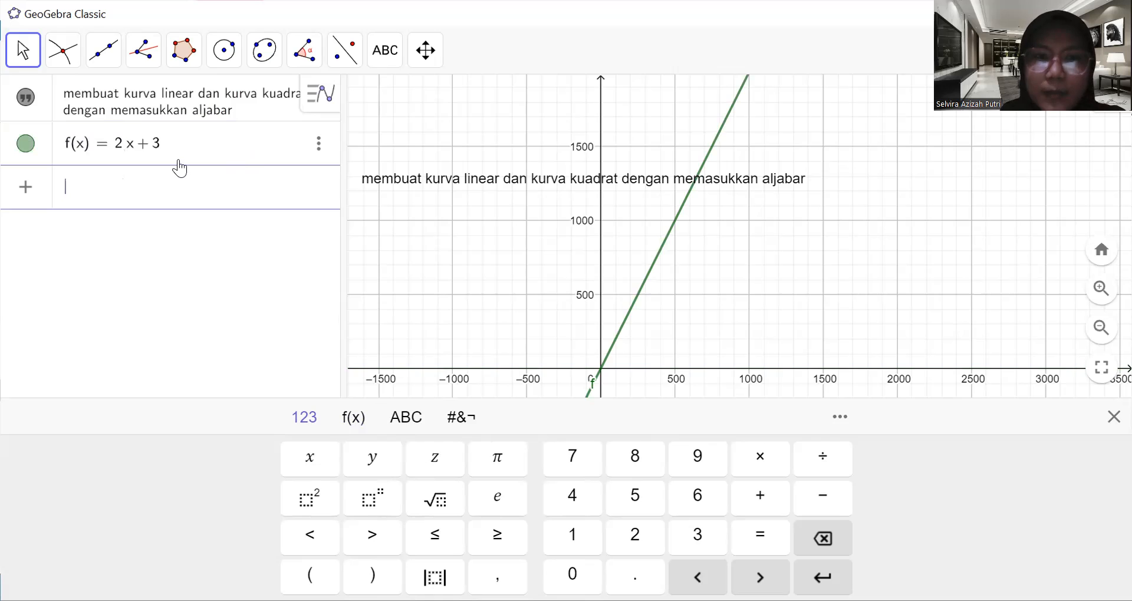
# Unlock the caption, move it farther up and left to start at about (-2600, 2500), and lock it again
pyautogui.scroll(-3, 598, 301)
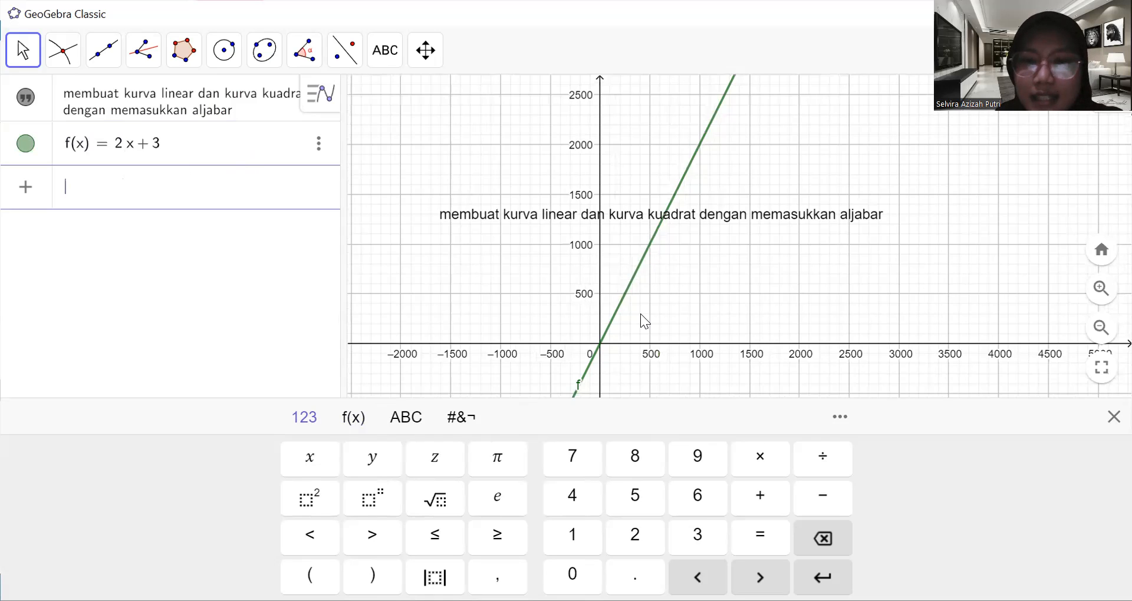
pyautogui.scroll(-2, 599, 297)
pyautogui.click(530, 229)
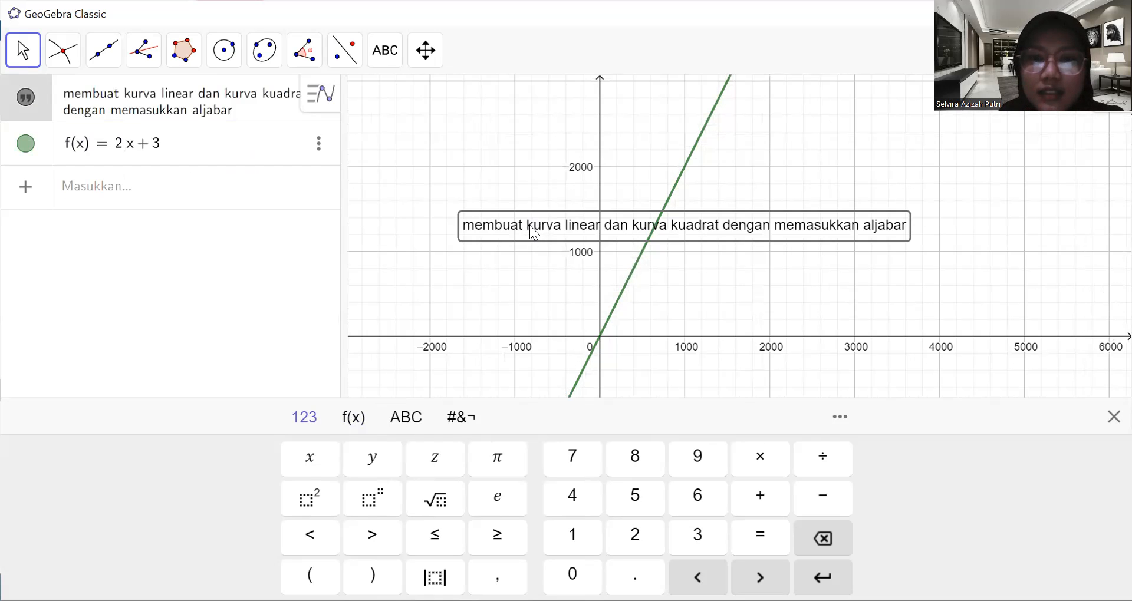
pyautogui.rightClick(529, 228)
pyautogui.click(578, 319)
pyautogui.moveTo(526, 242); pyautogui.dragTo(438, 126)
pyautogui.rightClick(439, 127)
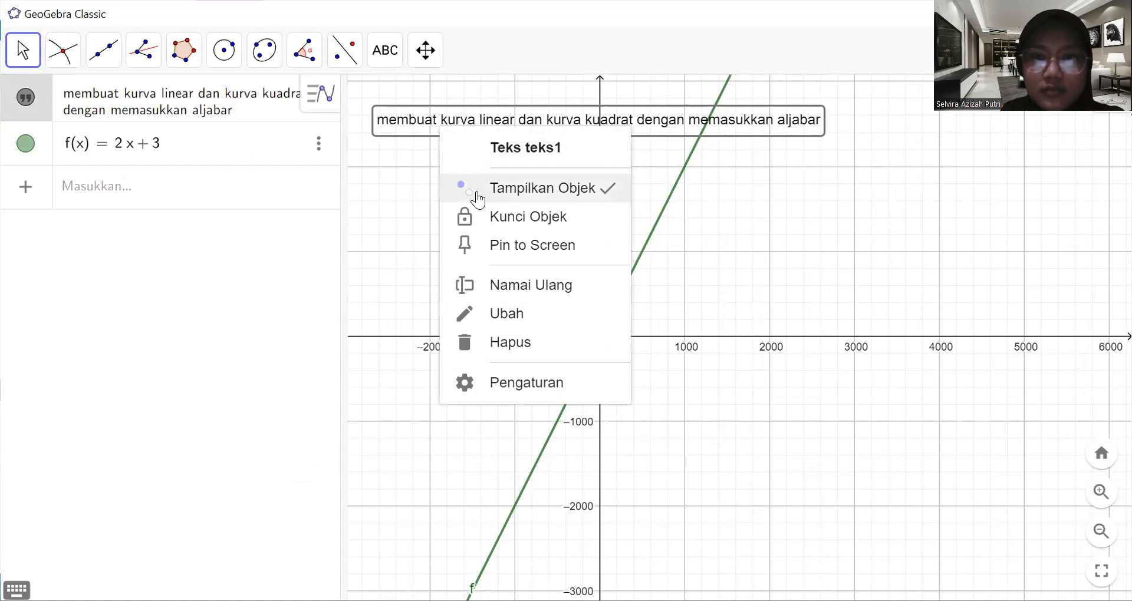
pyautogui.click(455, 216)
# Redefine the linear function as f(x) = -x + 3 through a new algebra entry
pyautogui.scroll(-1, 493, 230)
pyautogui.scroll(-3, 502, 242)
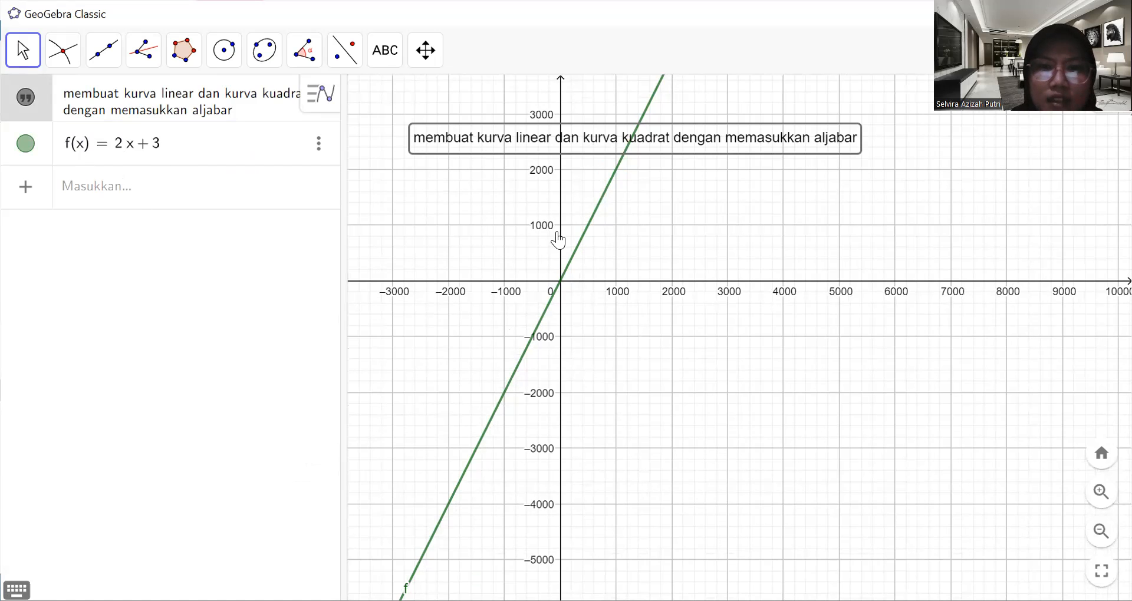
pyautogui.click(122, 187)
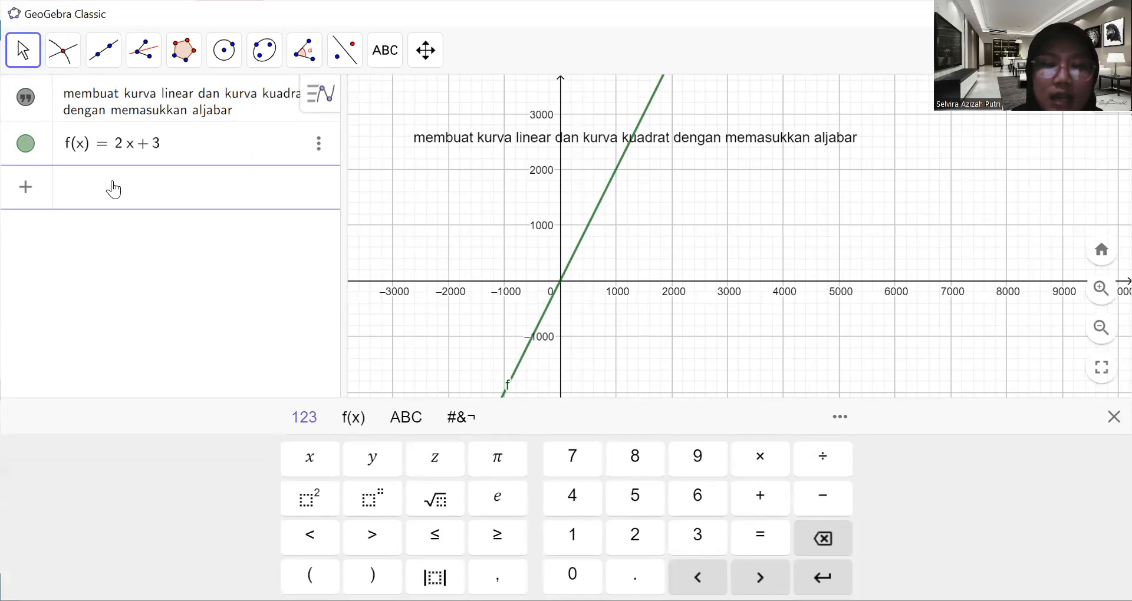
pyautogui.write('f')
pyautogui.write('(x)')
pyautogui.write('=')
pyautogui.write('-x+')
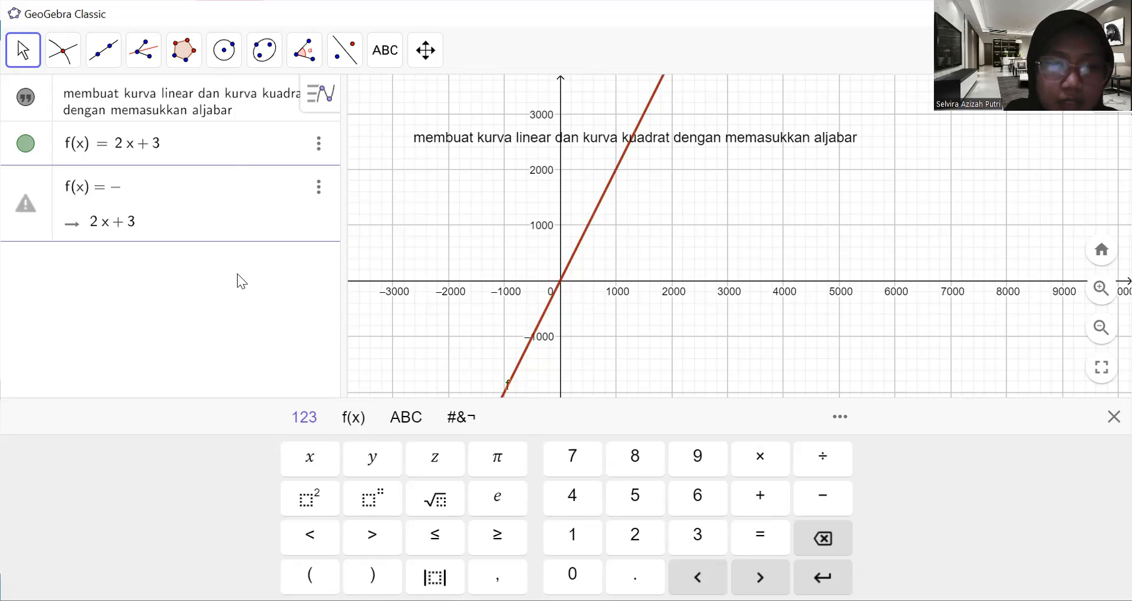
pyautogui.write('3')
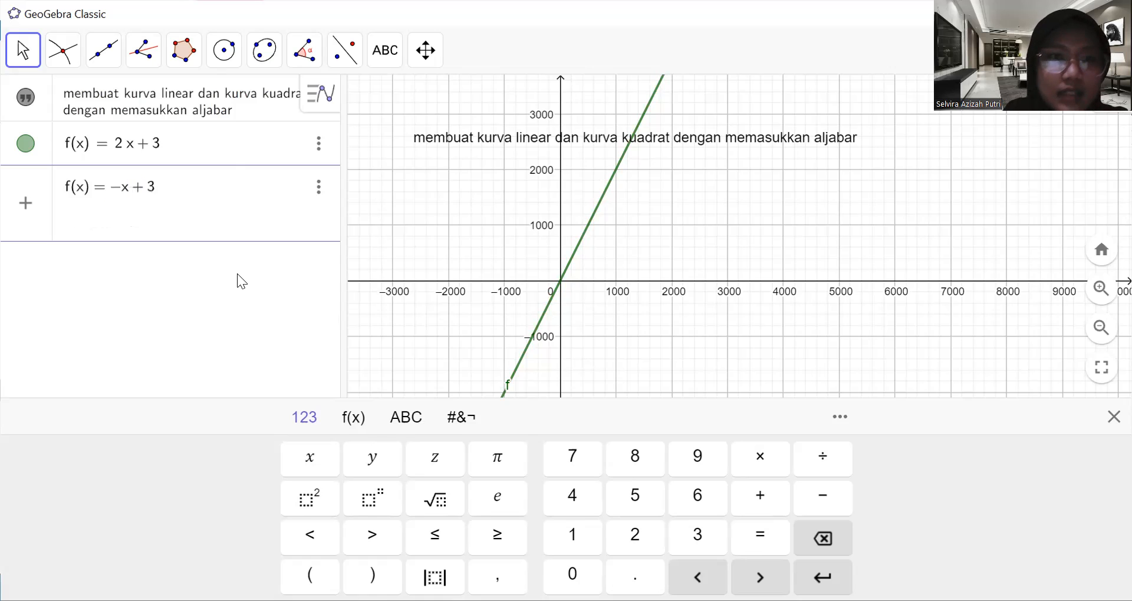
pyautogui.press('Return')
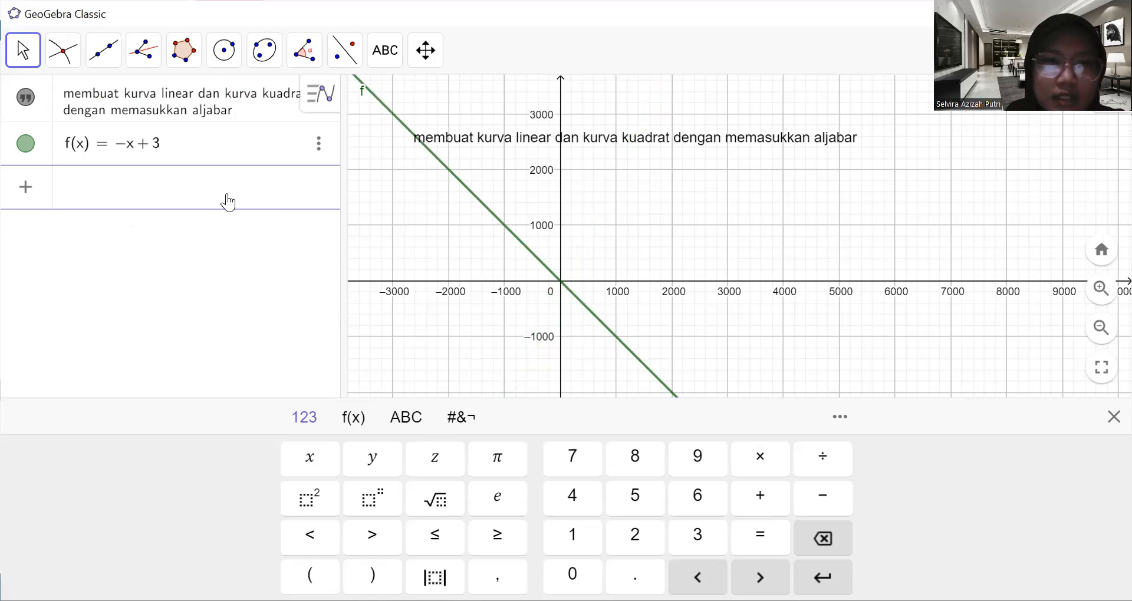
# Redefine f as the quadratic function f(x) = 2x² + x - 3 through a new algebra entry
pyautogui.click(685, 317)
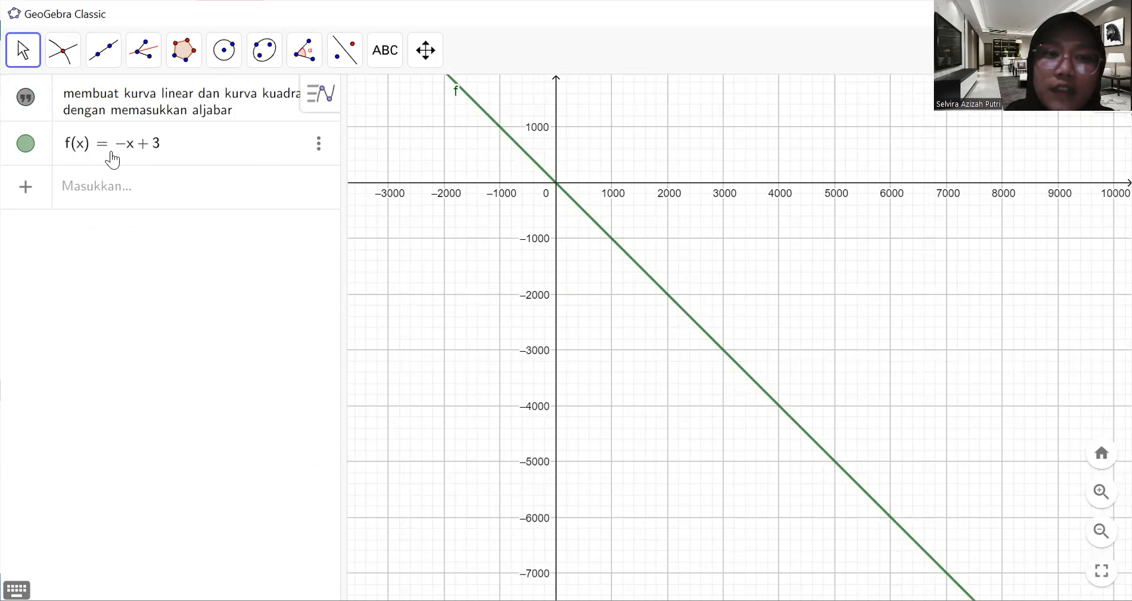
pyautogui.moveTo(598, 166); pyautogui.dragTo(649, 311)
pyautogui.moveTo(631, 273); pyautogui.dragTo(571, 249)
pyautogui.click(151, 192)
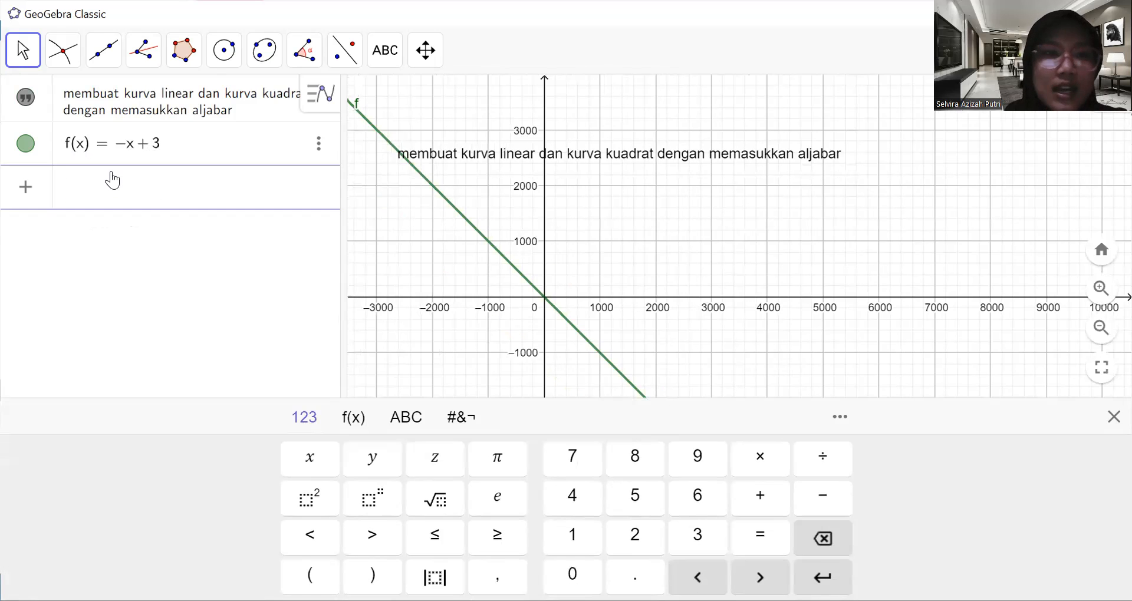
pyautogui.write('f(x) =')
pyautogui.click(626, 539)
pyautogui.click(311, 461)
pyautogui.click(307, 499)
pyautogui.write('+')
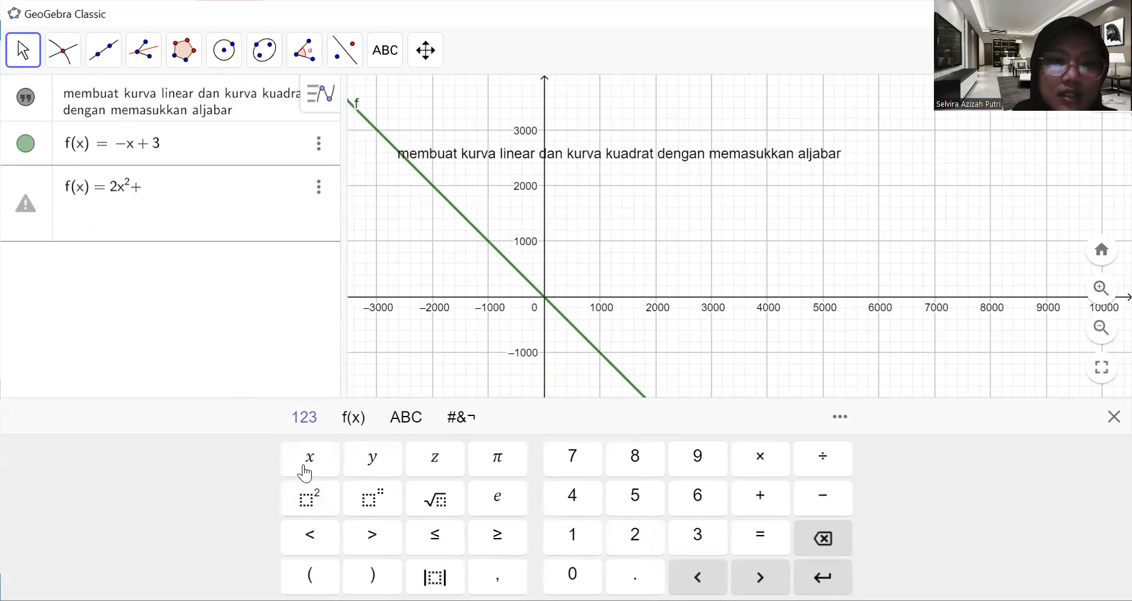
pyautogui.click(308, 468)
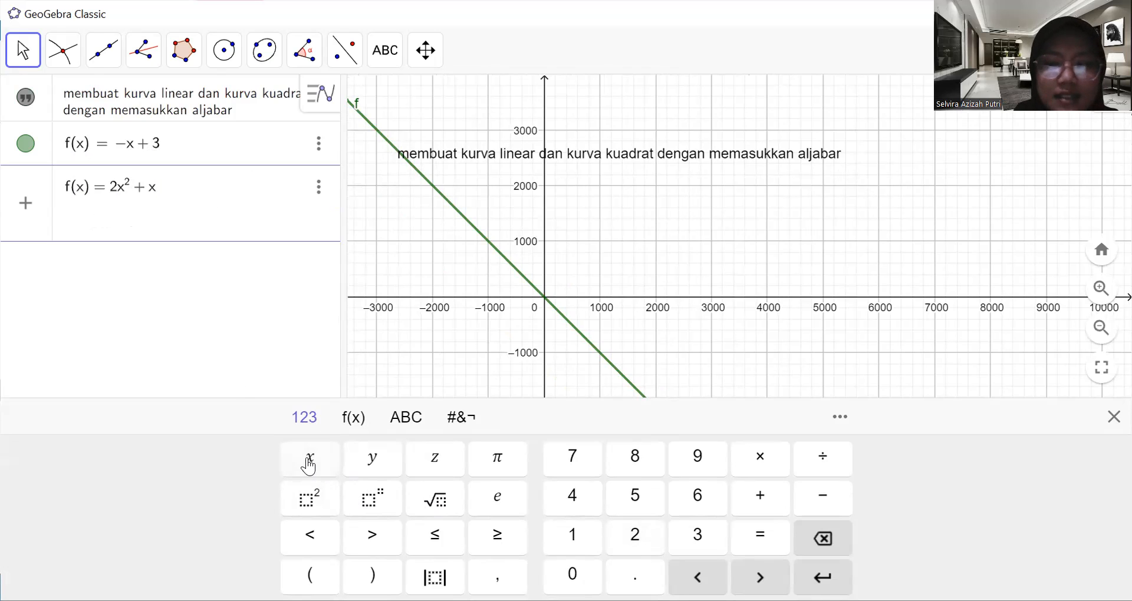
pyautogui.write('-')
pyautogui.write('3')
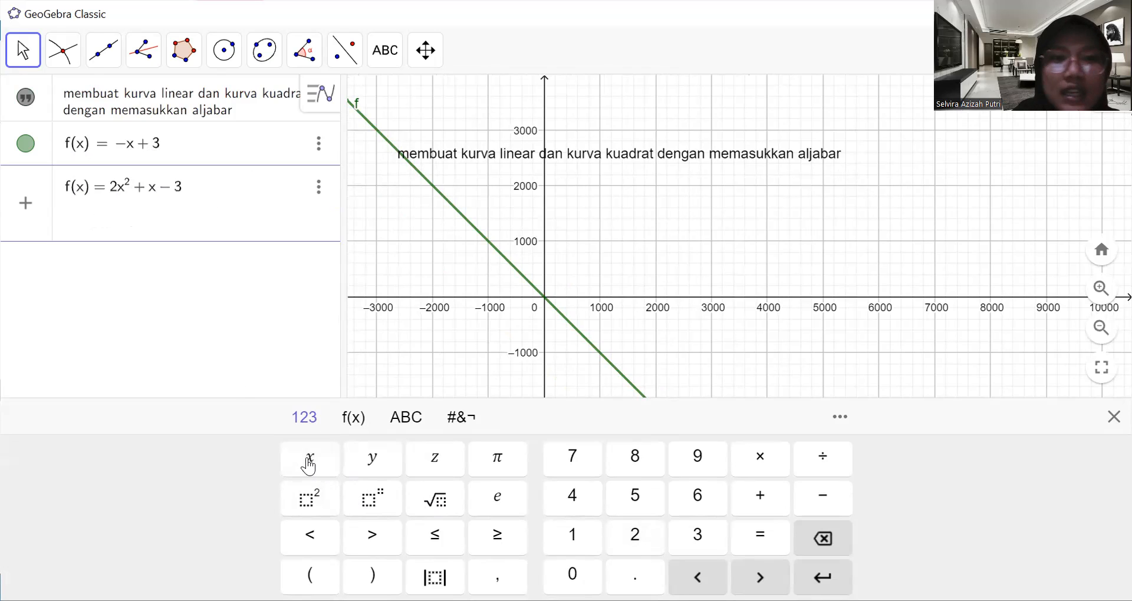
pyautogui.press('Return')
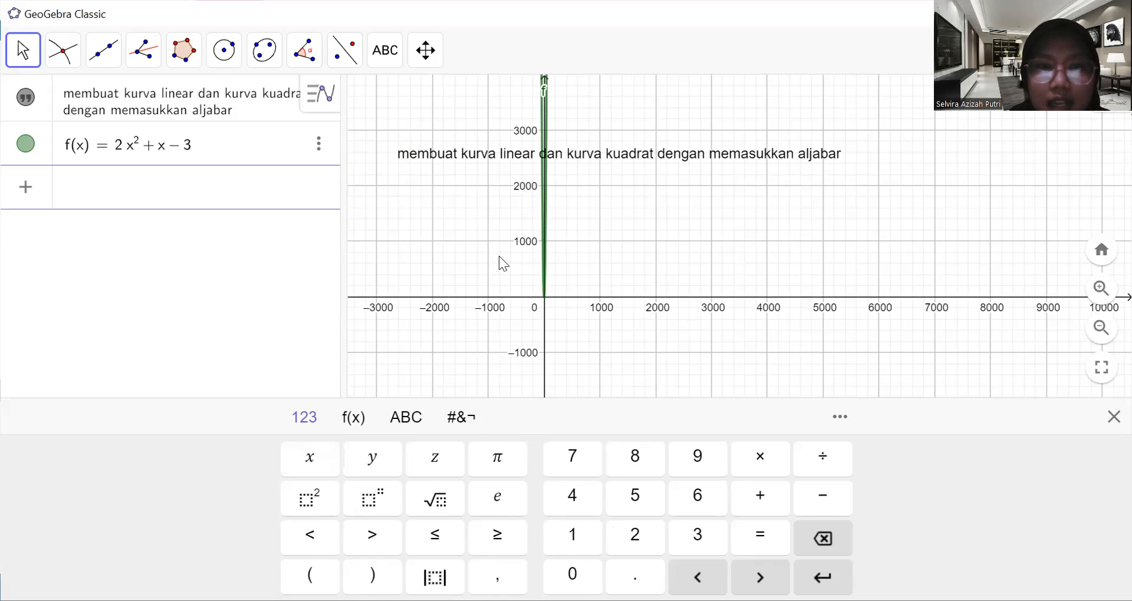
# Examine the shape of the quadratic curve and its vertex near the origin up close
pyautogui.scroll(3, 499, 256)
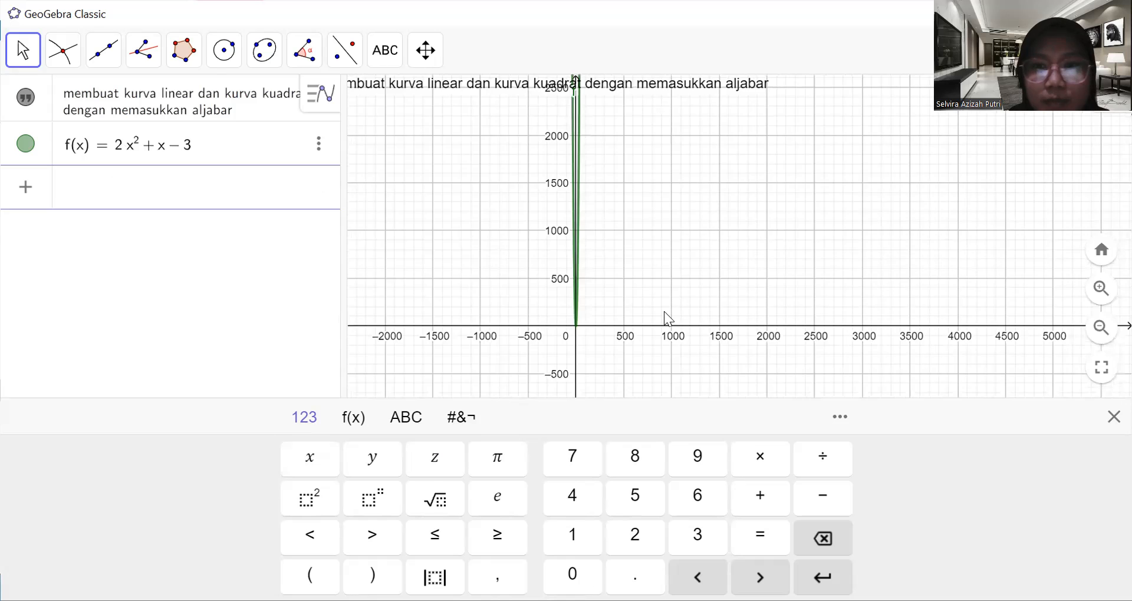
pyautogui.scroll(8, 664, 311)
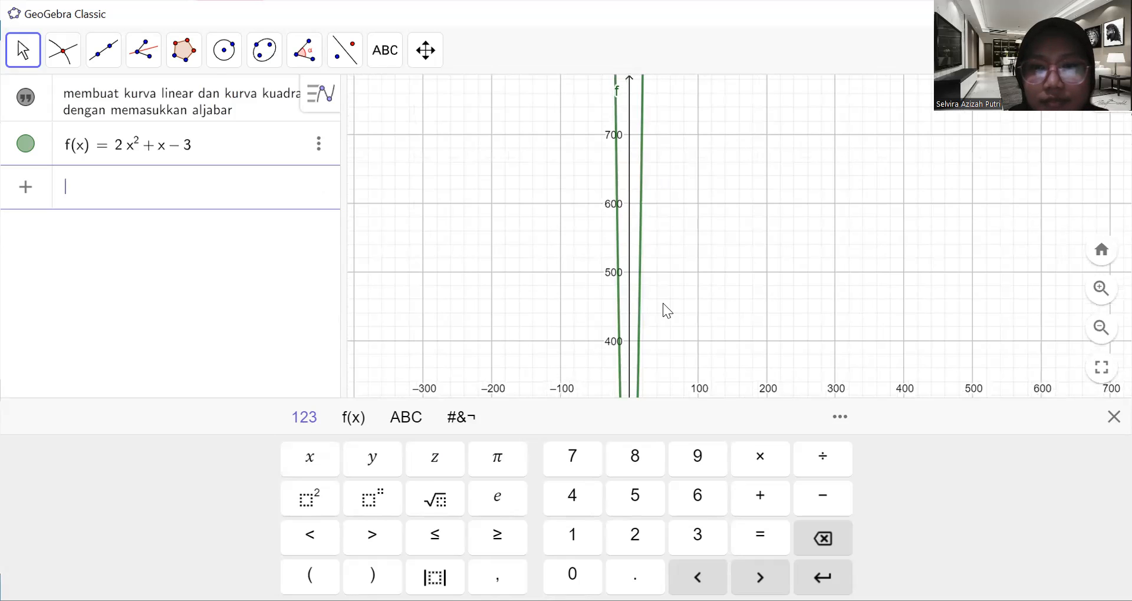
pyautogui.scroll(3, 663, 303)
pyautogui.moveTo(705, 174); pyautogui.dragTo(700, 104)
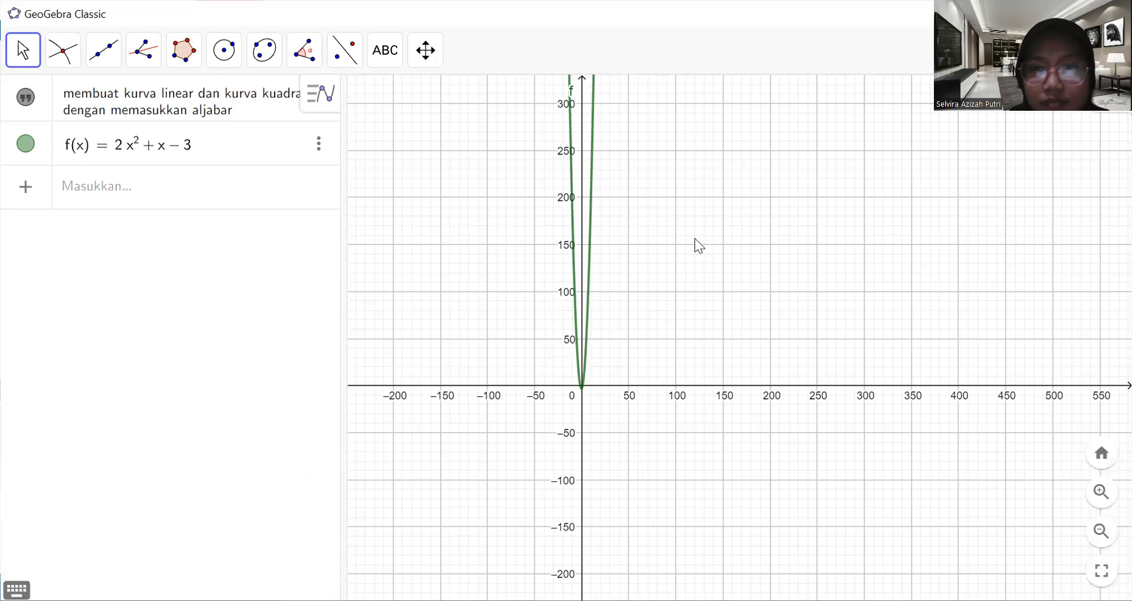
pyautogui.scroll(3, 617, 237)
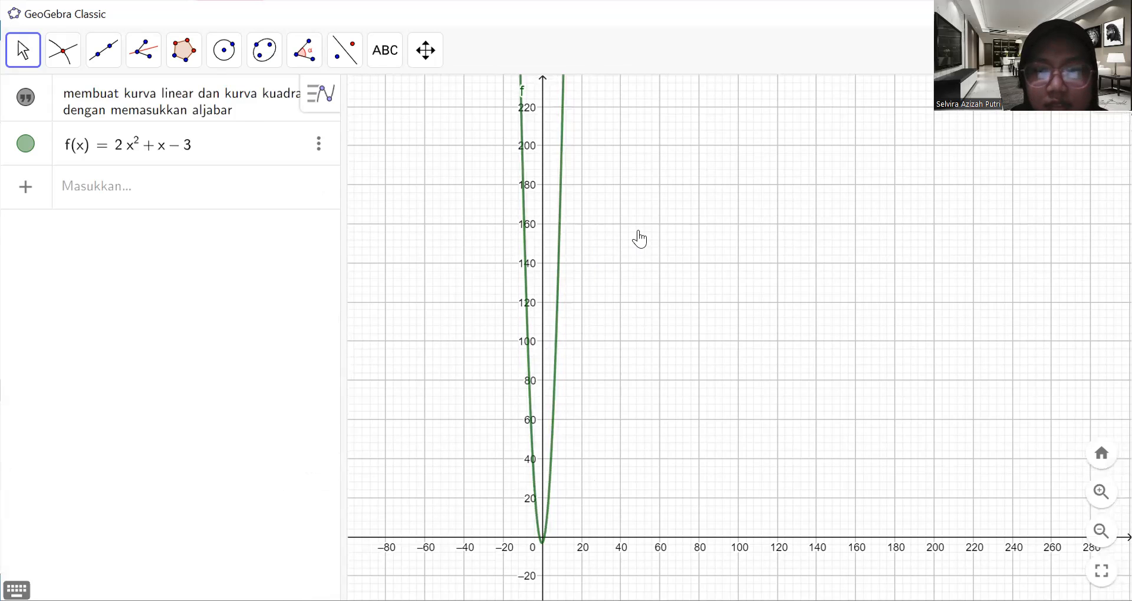
# Redefine f as the quadratic function f(x) = -x² - 5x + 8 through a new algebra entry
pyautogui.scroll(3, 650, 181)
pyautogui.scroll(2, 551, 255)
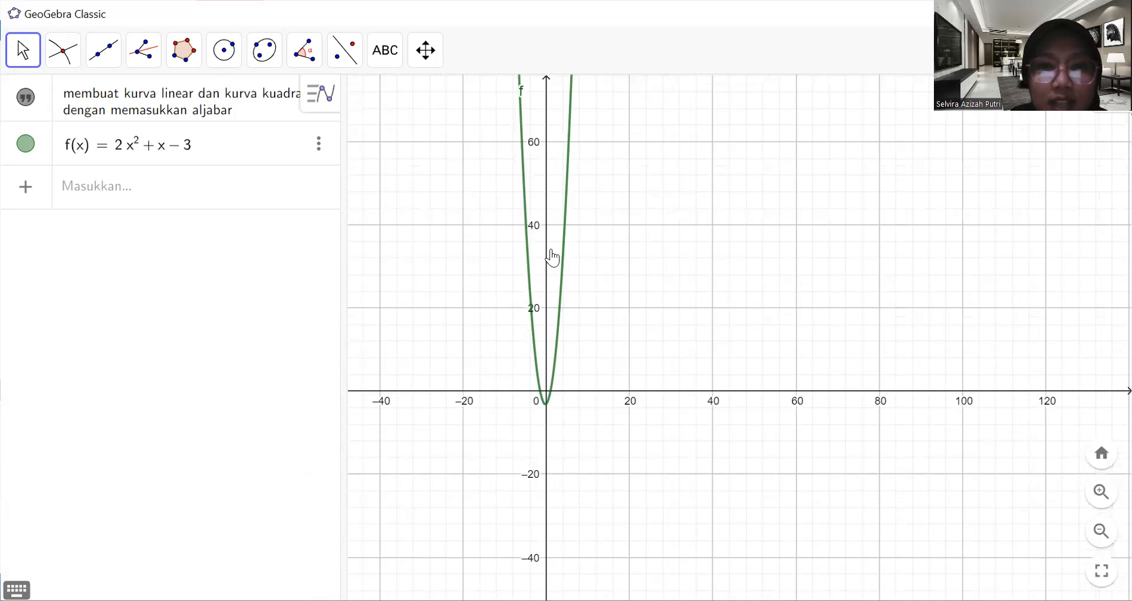
pyautogui.scroll(1, 559, 251)
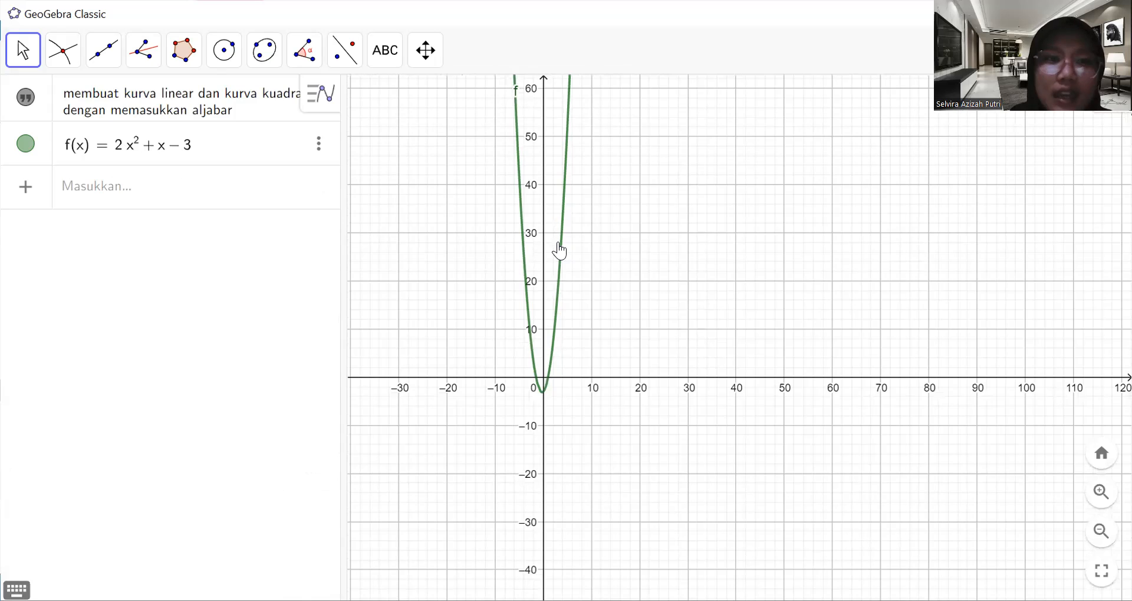
pyautogui.scroll(4, 559, 251)
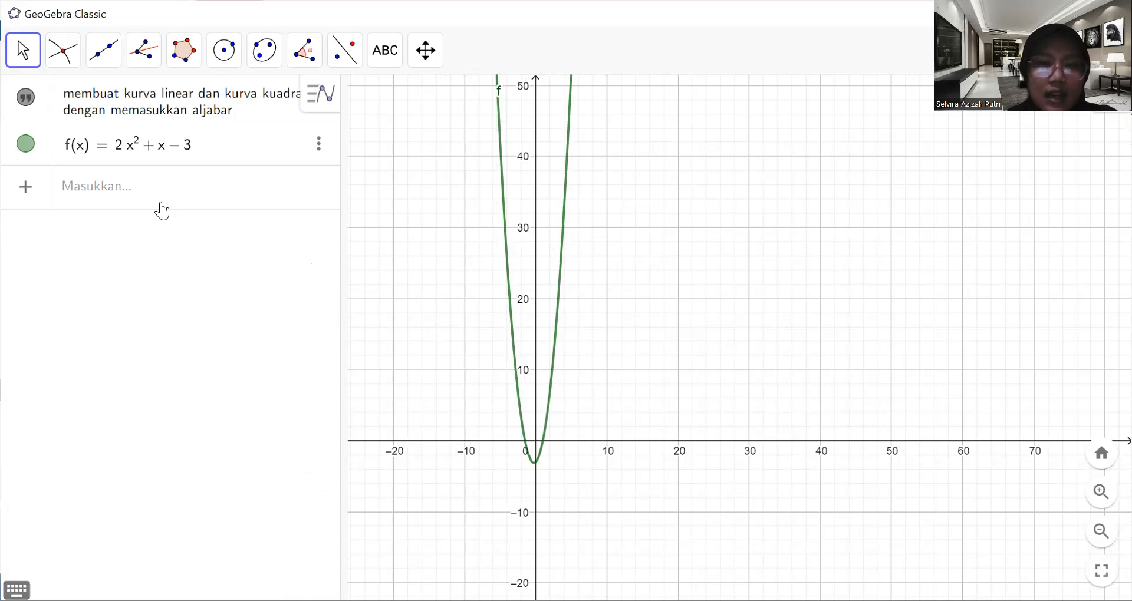
pyautogui.click(135, 184)
pyautogui.write('f')
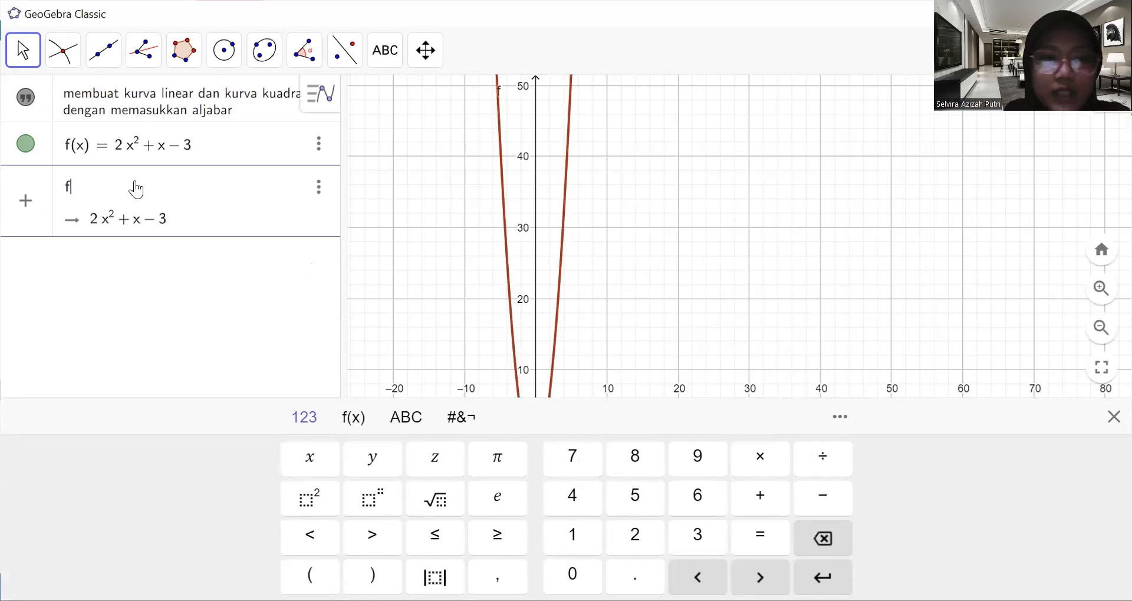
pyautogui.write('(x')
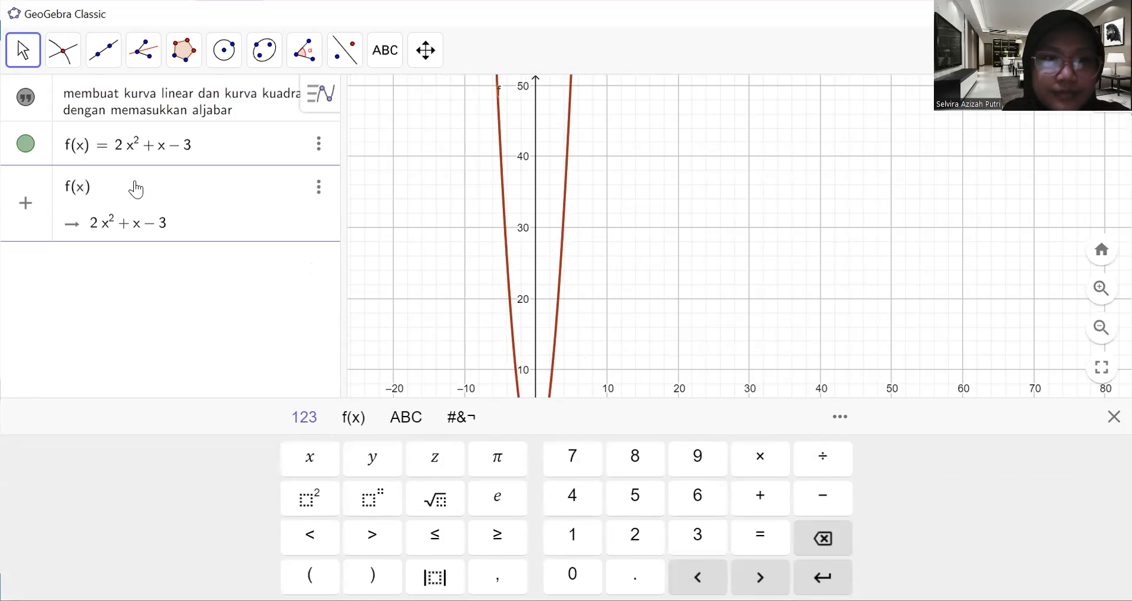
pyautogui.write('=')
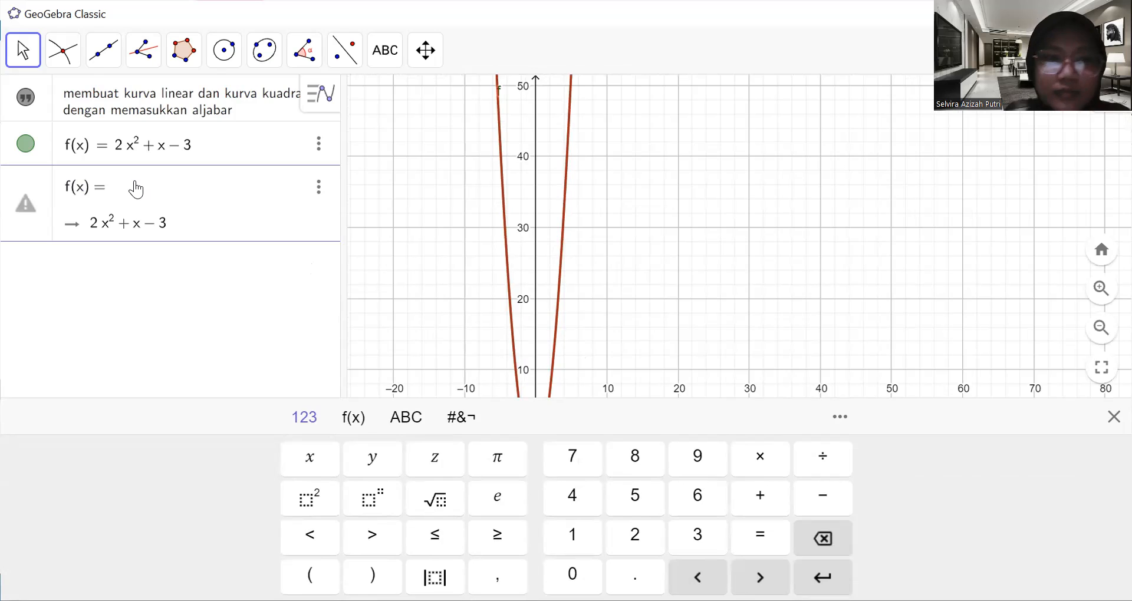
pyautogui.write('-')
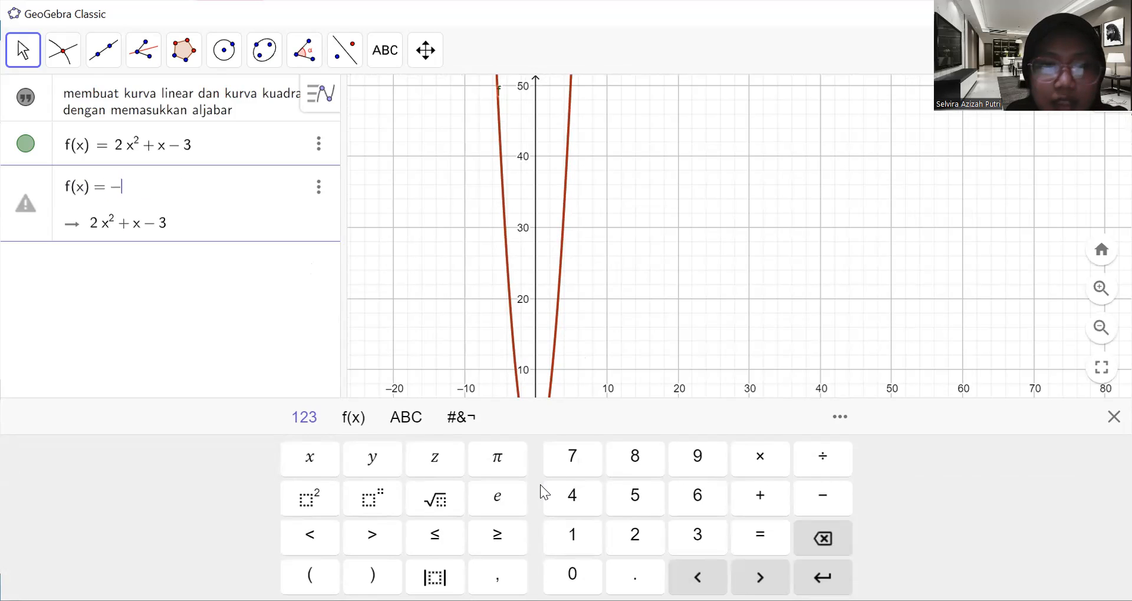
pyautogui.click(307, 459)
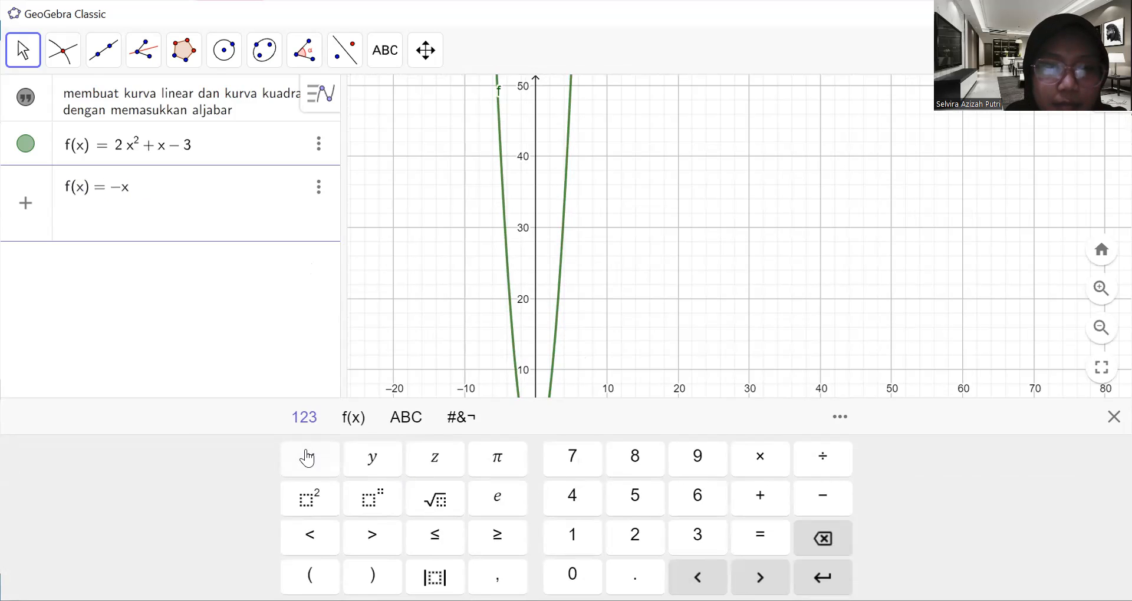
pyautogui.click(322, 499)
pyautogui.write('-5x+8')
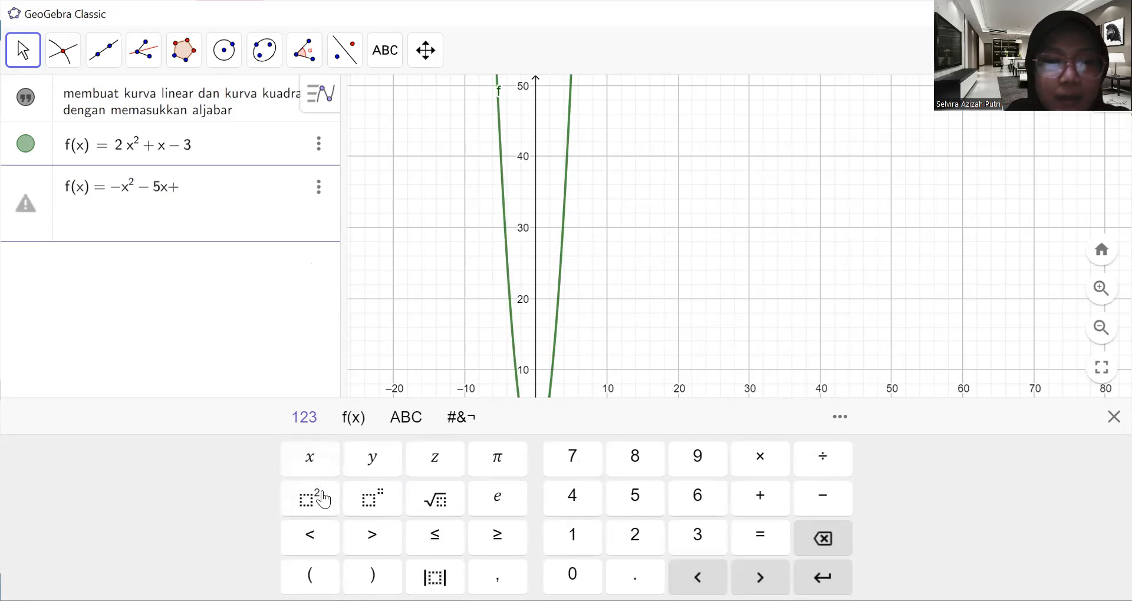
pyautogui.press('Return')
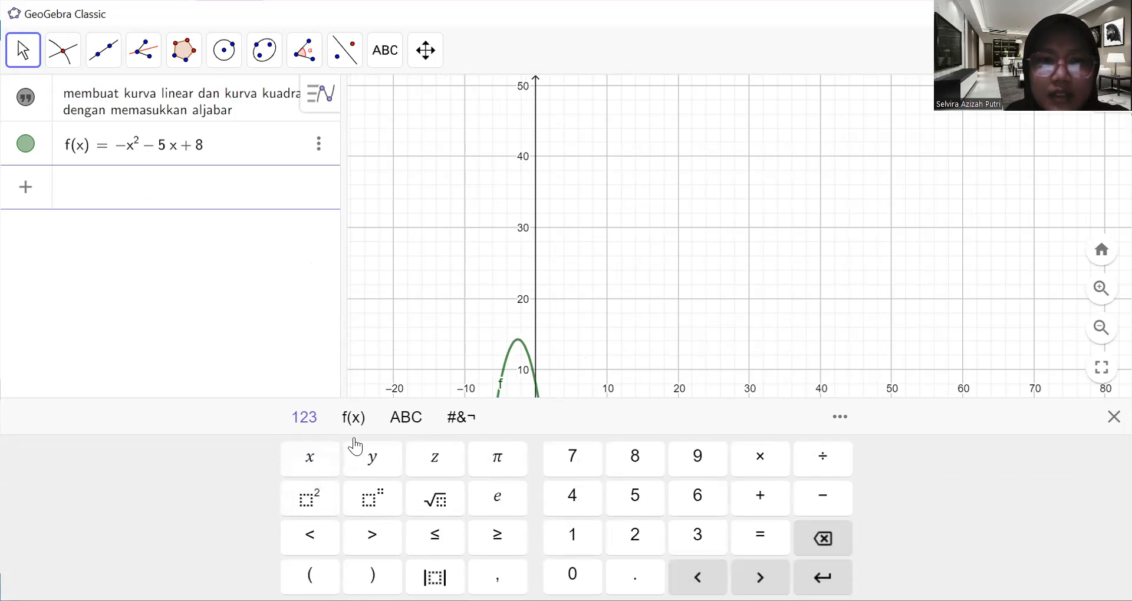
# Examine the redefined quadratic curve, including its vertex, its axis crossings and the direction in which it opens
pyautogui.scroll(-3, 507, 245)
pyautogui.click(589, 289)
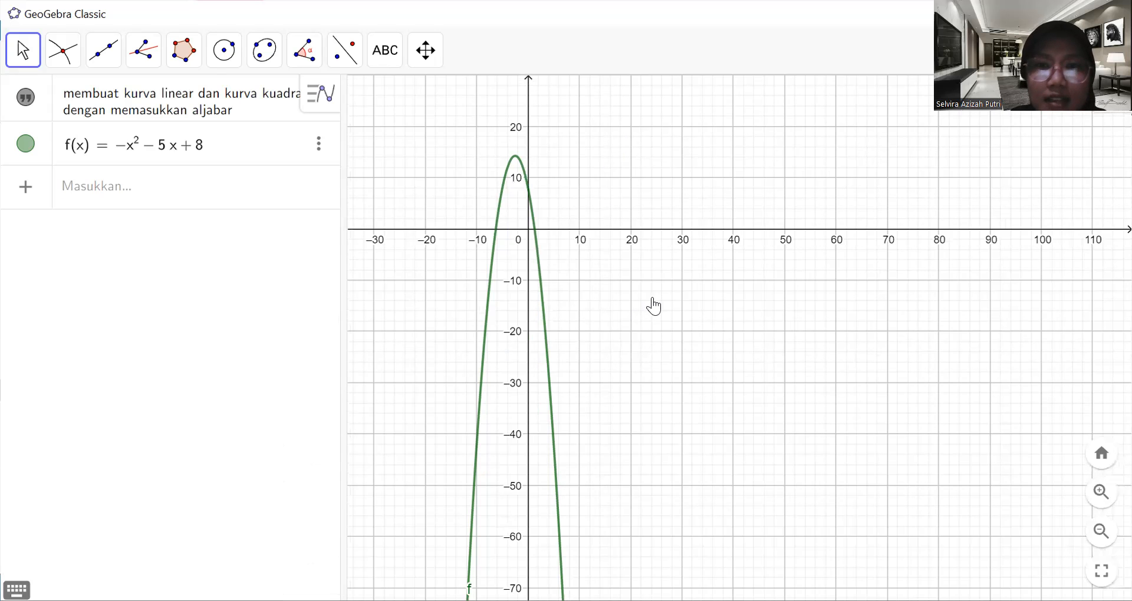
pyautogui.scroll(-1, 652, 298)
pyautogui.scroll(-3, 669, 311)
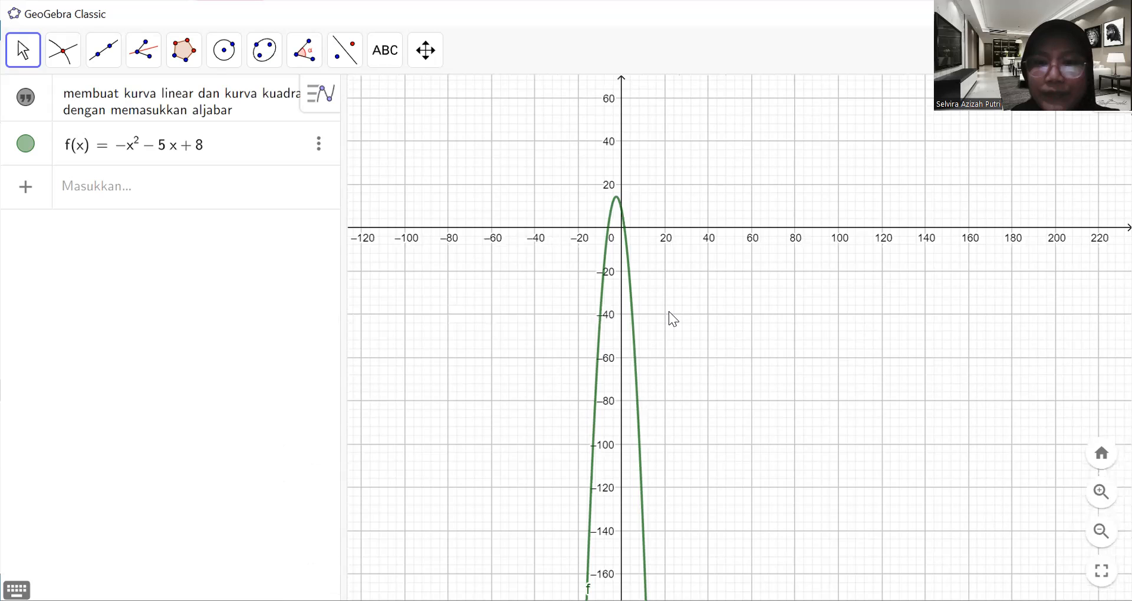
pyautogui.scroll(4, 669, 311)
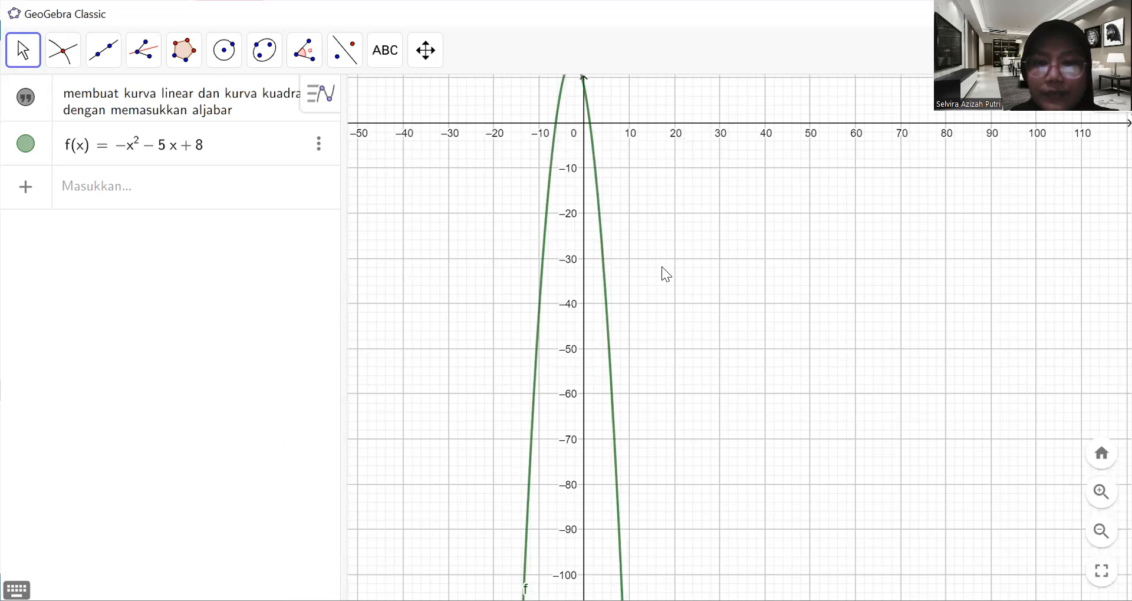
pyautogui.scroll(-3, 662, 267)
pyautogui.moveTo(660, 223); pyautogui.dragTo(667, 263)
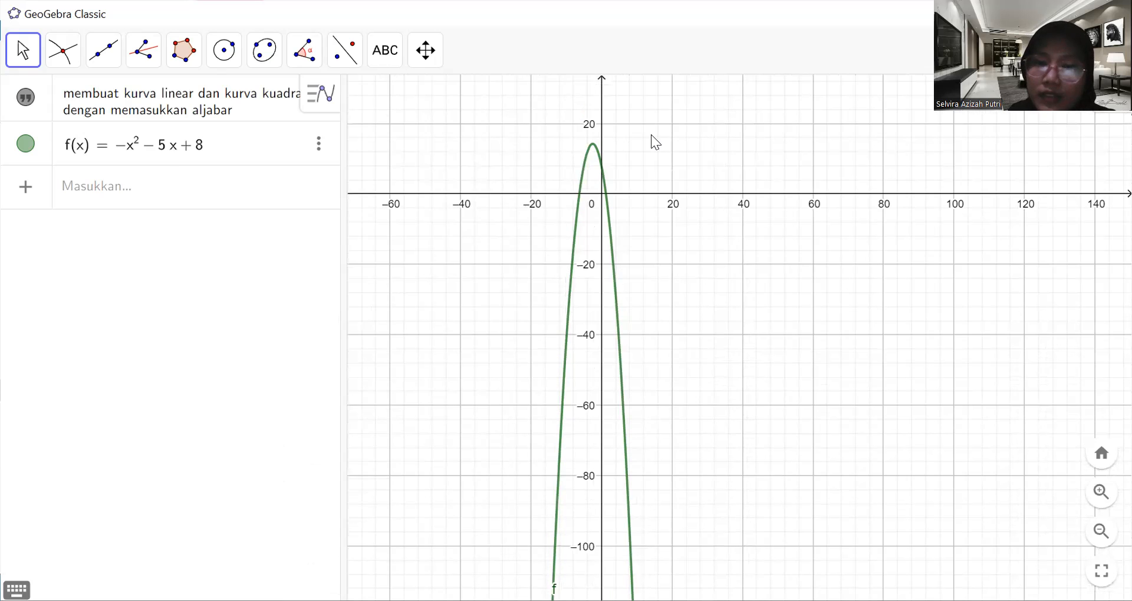
pyautogui.click(172, 185)
pyautogui.click(504, 179)
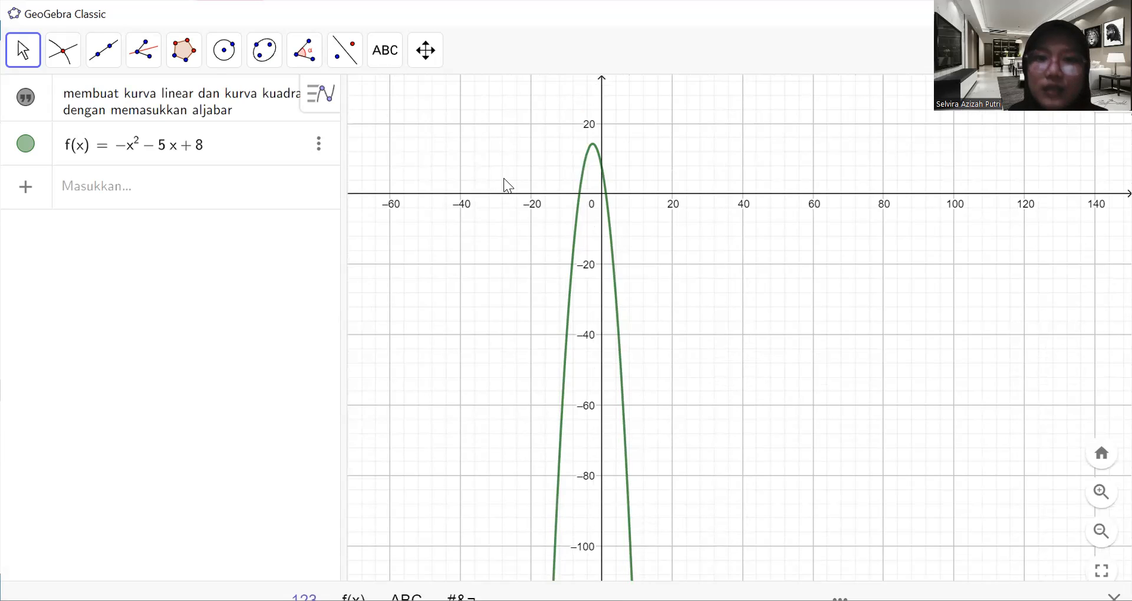